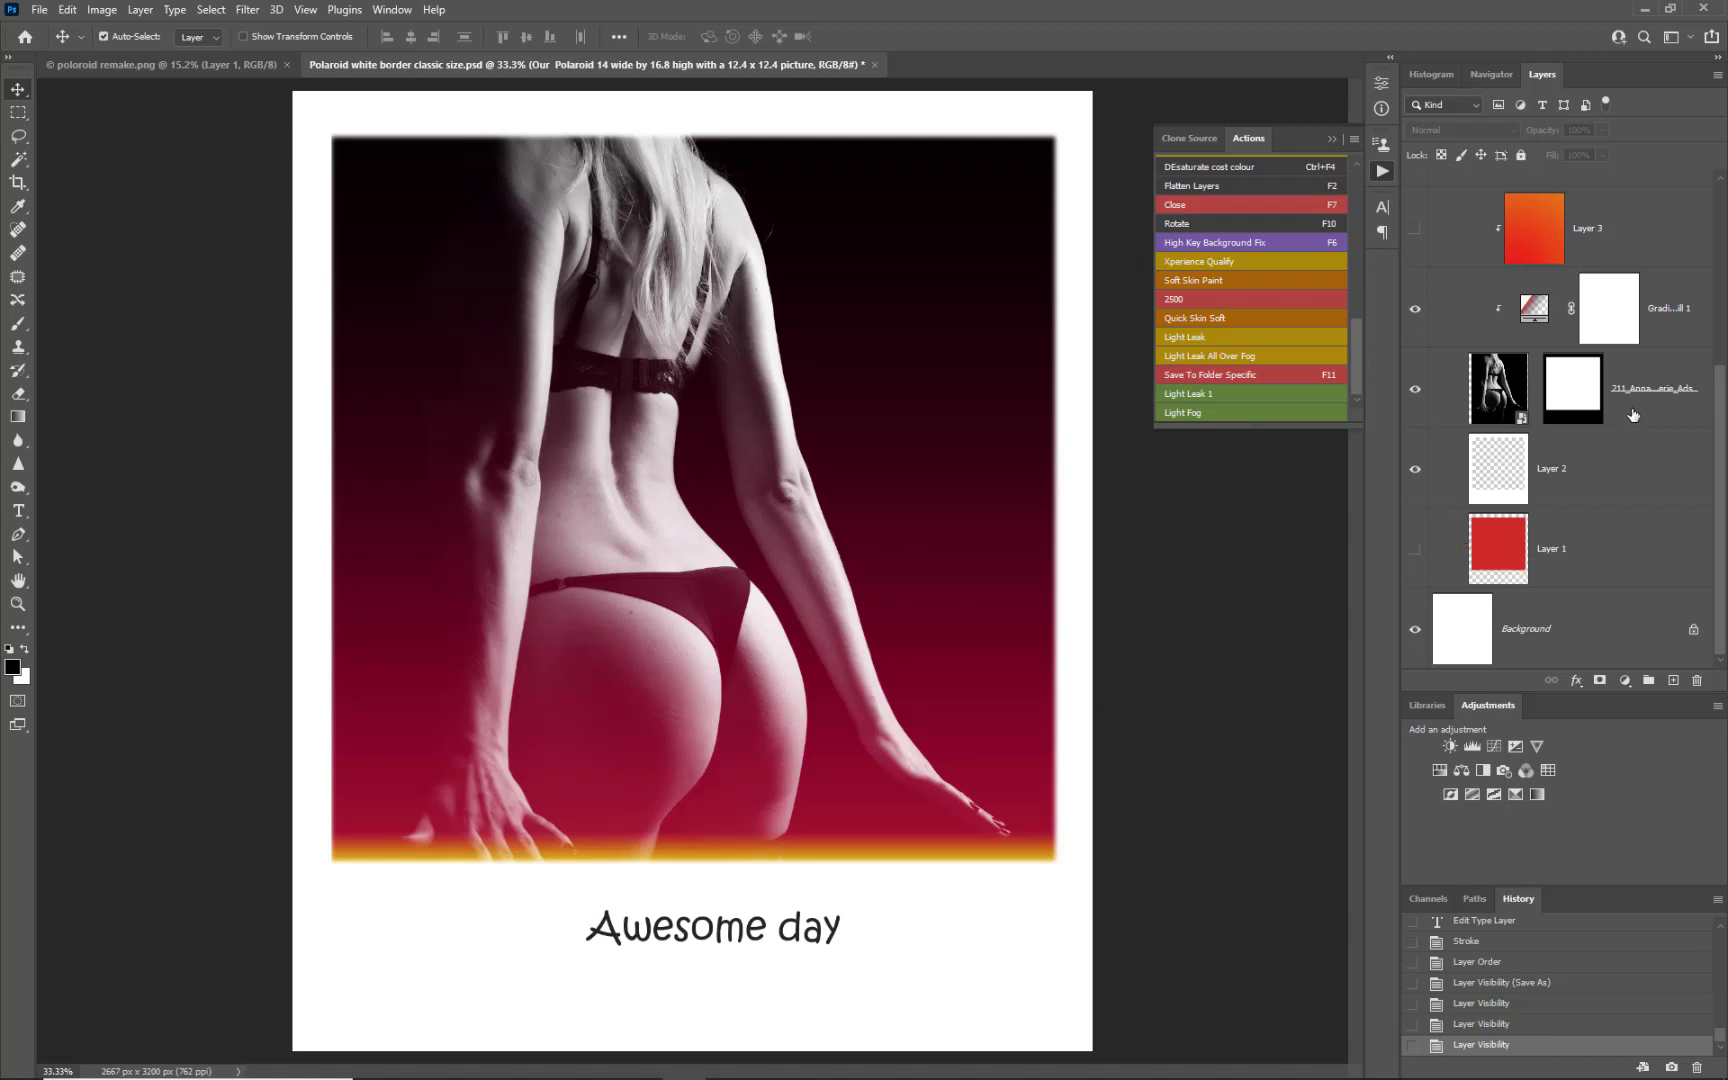
Step: Replace the contents of the main photo's smart object with the photo numbered 266 from the lingerie ads folder
left_click(1631, 420)
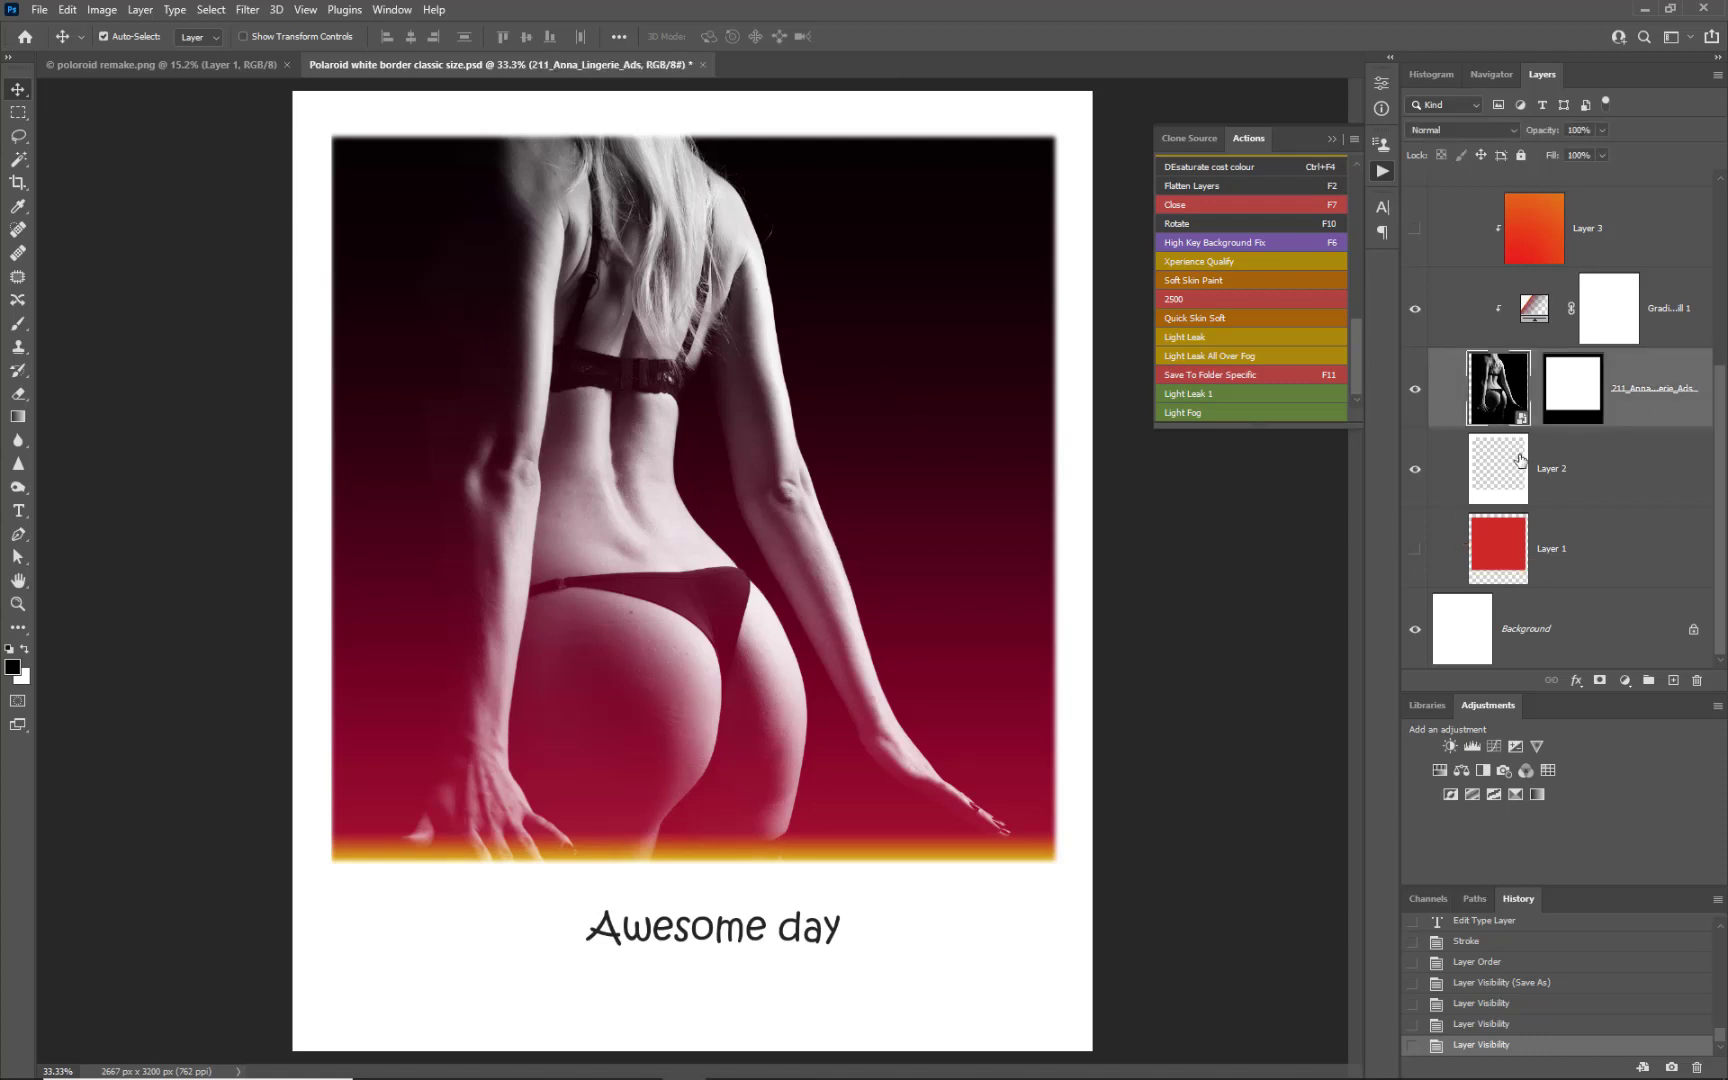
right_click(1635, 417)
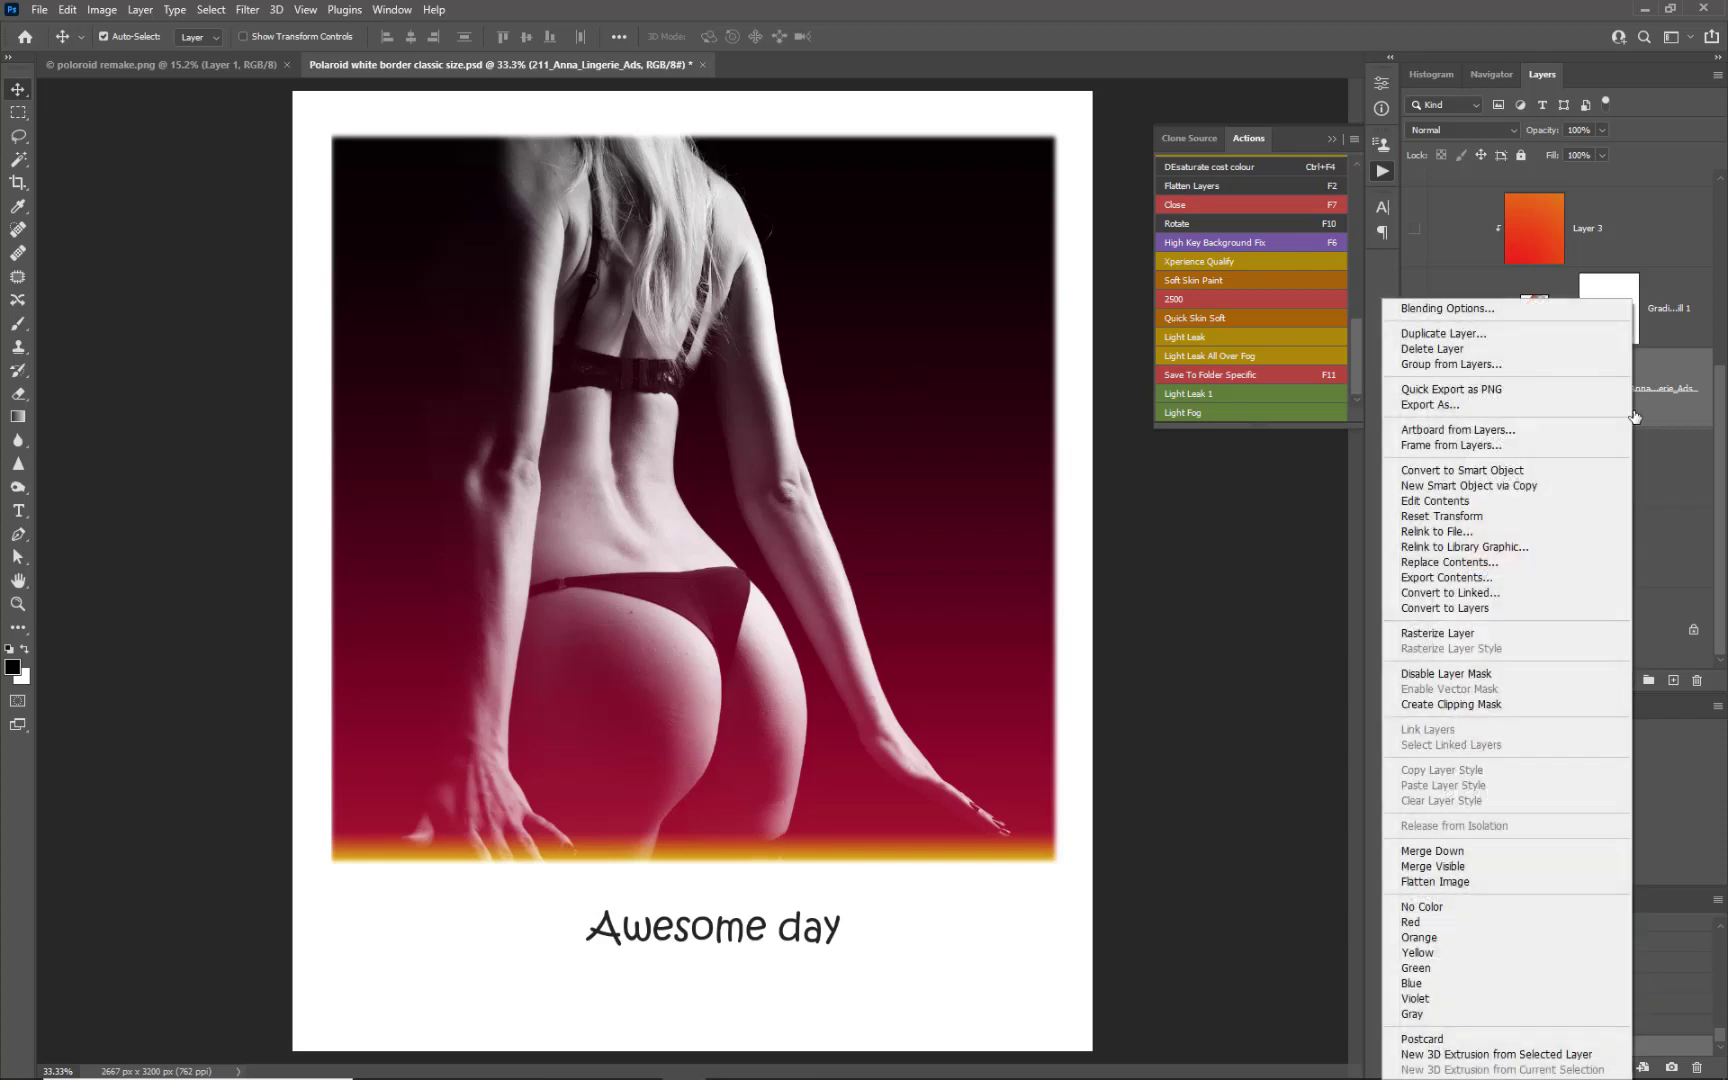
left_click(1473, 565)
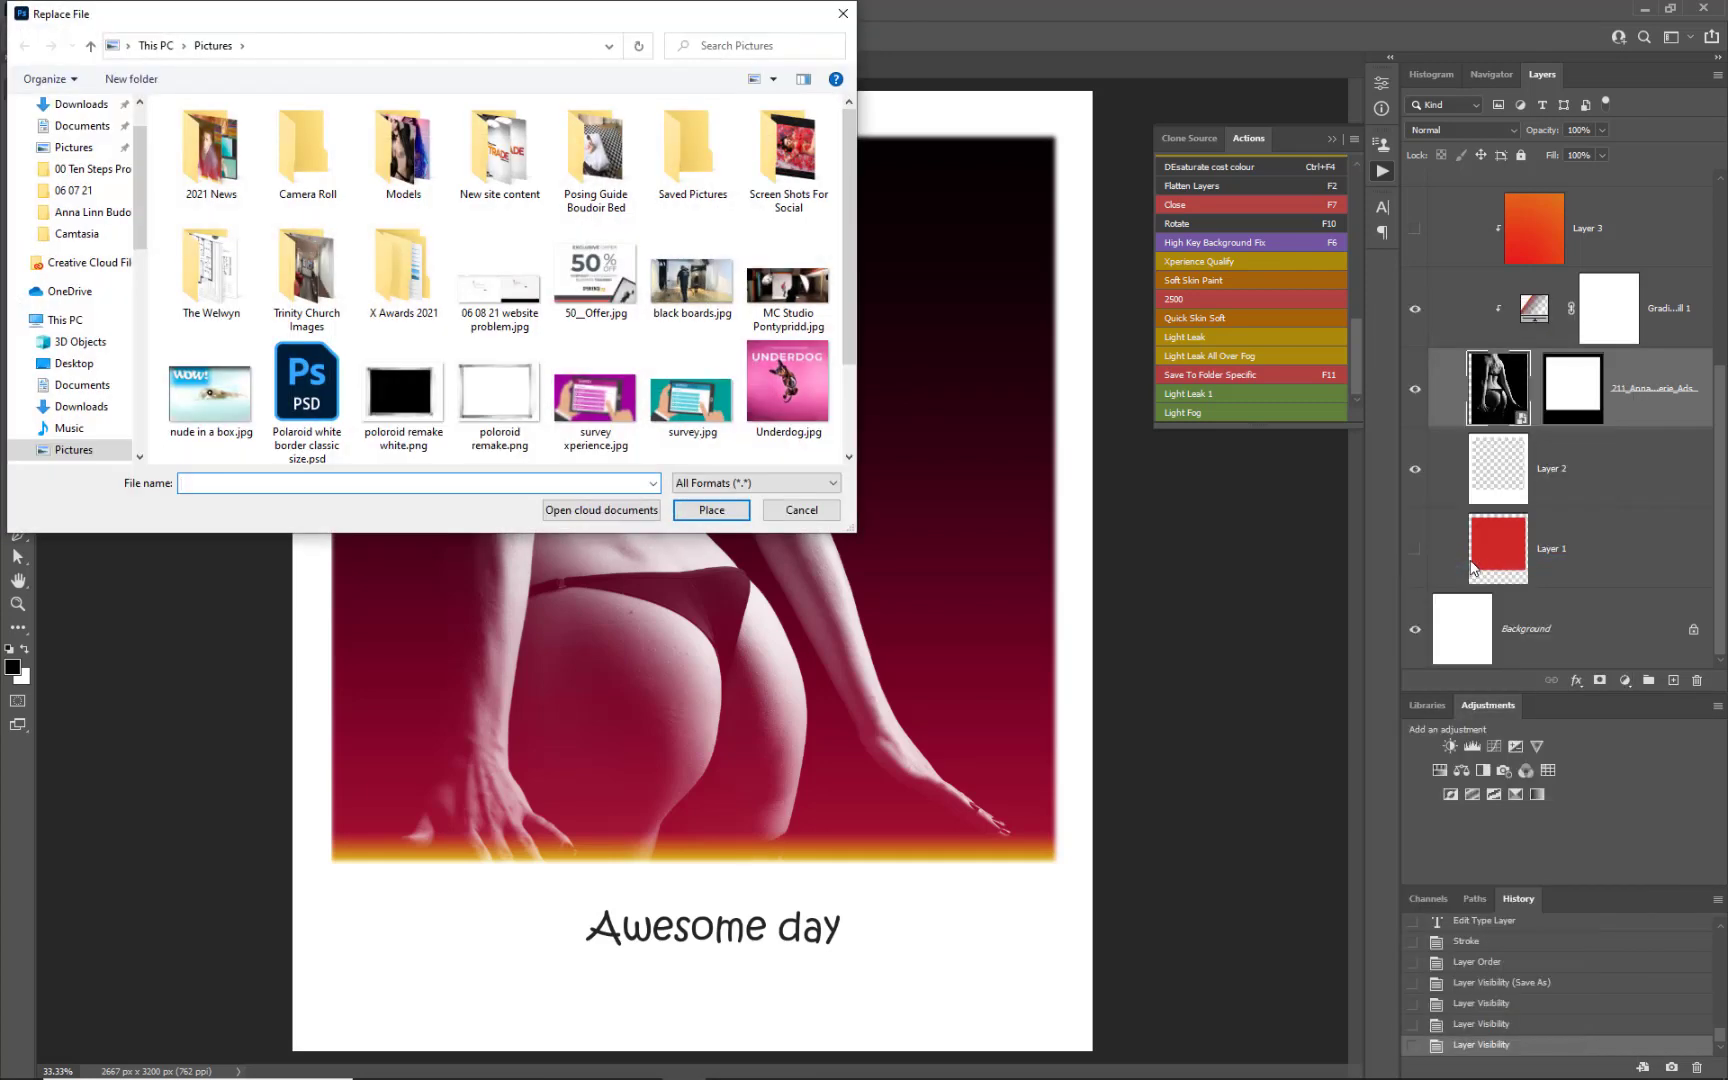
left_click(95, 212)
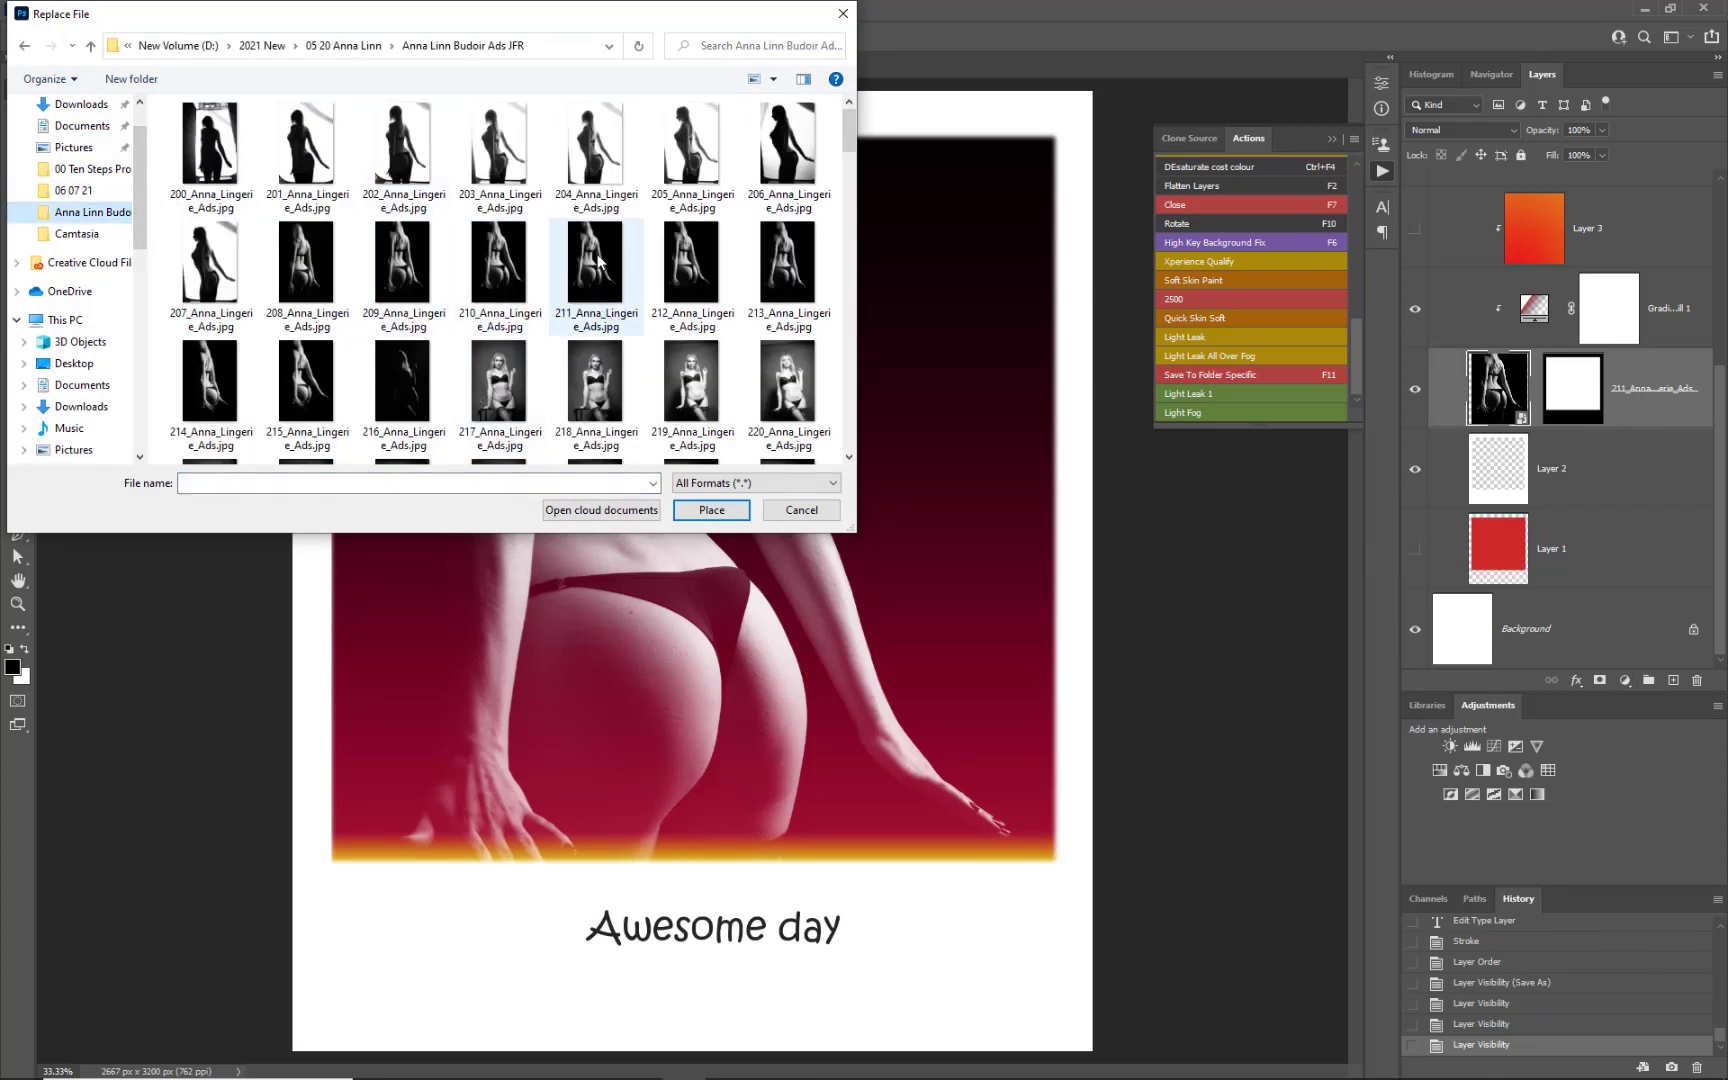
scroll(612, 222, "down", 5)
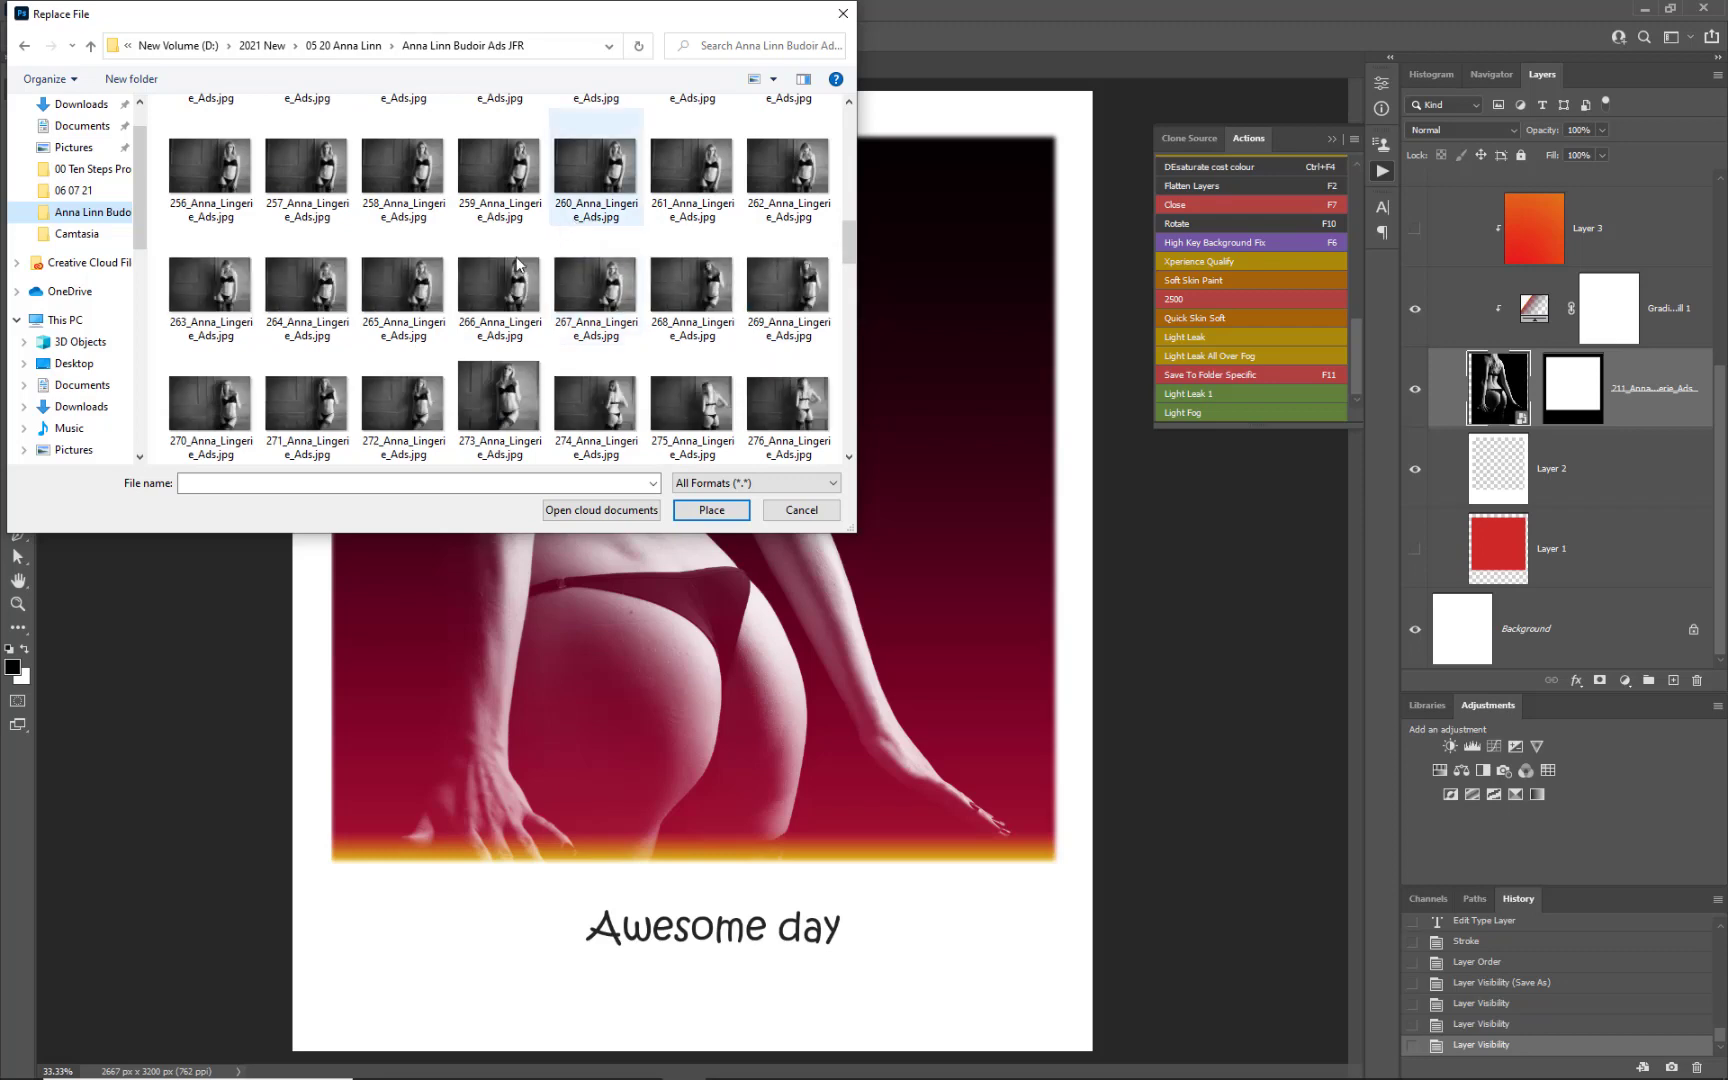
double_click(510, 292)
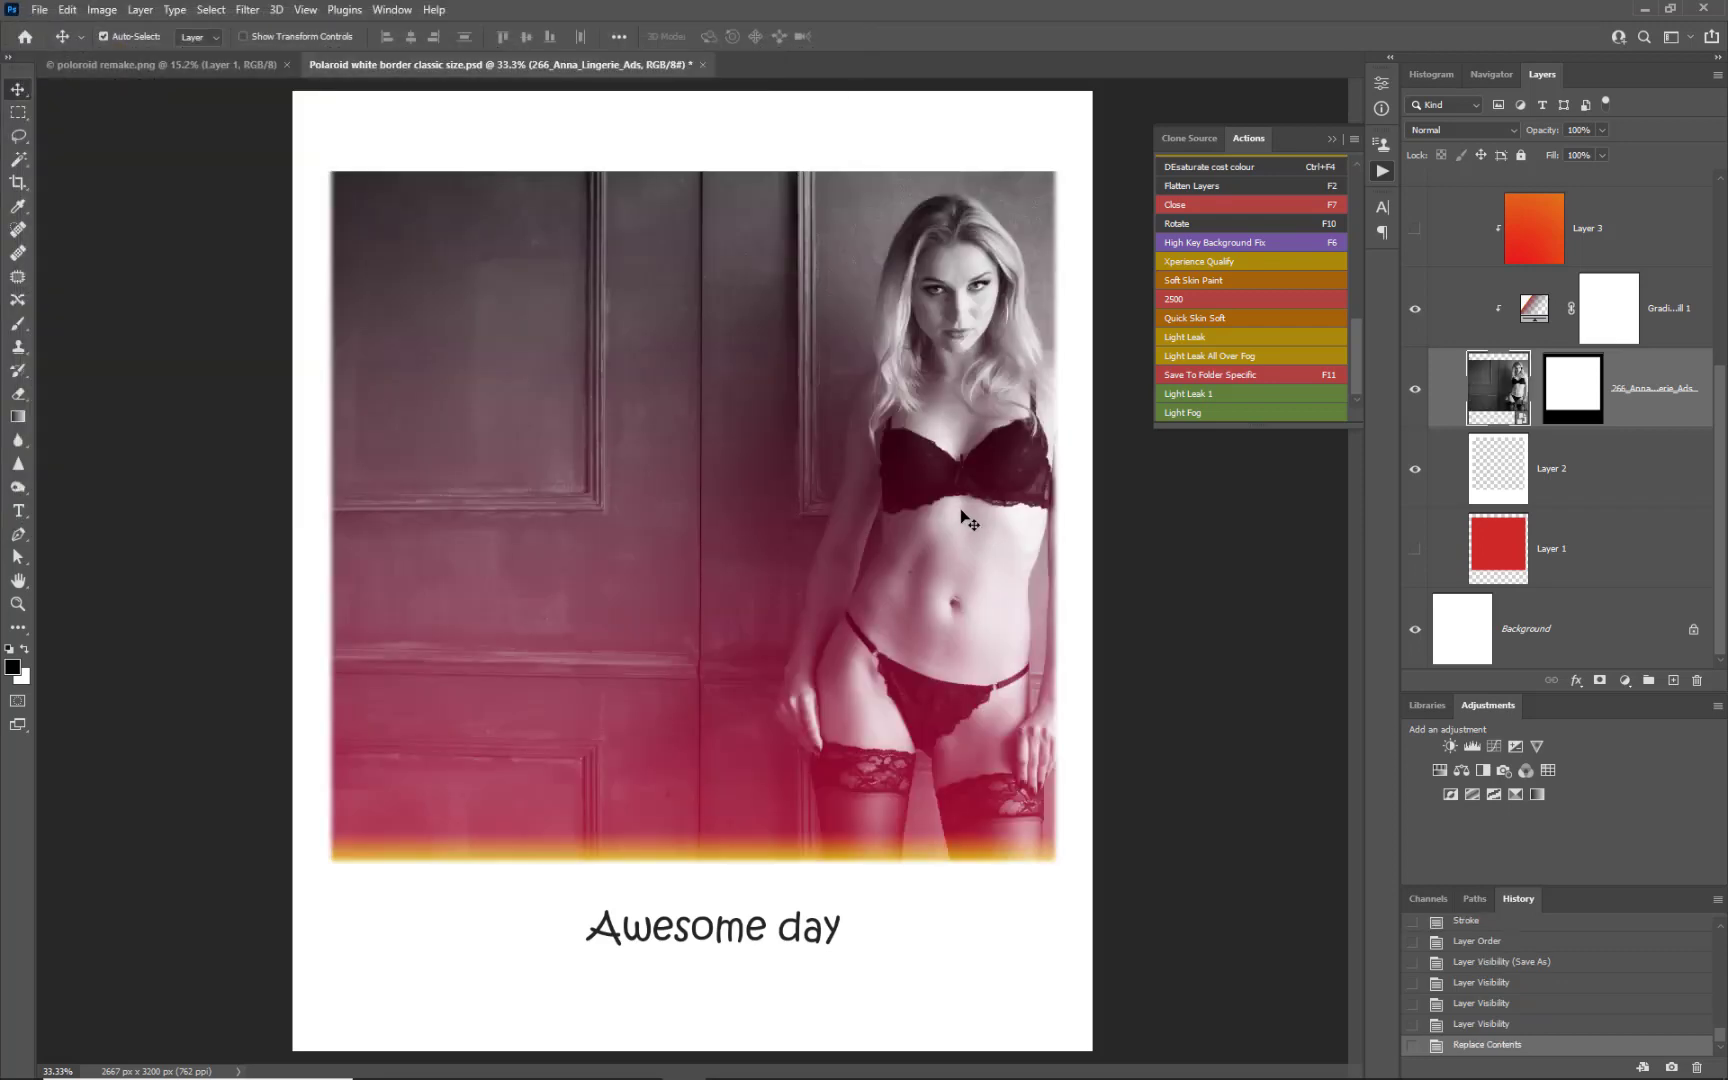
Step: Reposition the photo so the model sits further inside the Polaroid window, and hide the Gradient Fill 1 layer
left_click_drag(960, 518, 849, 477)
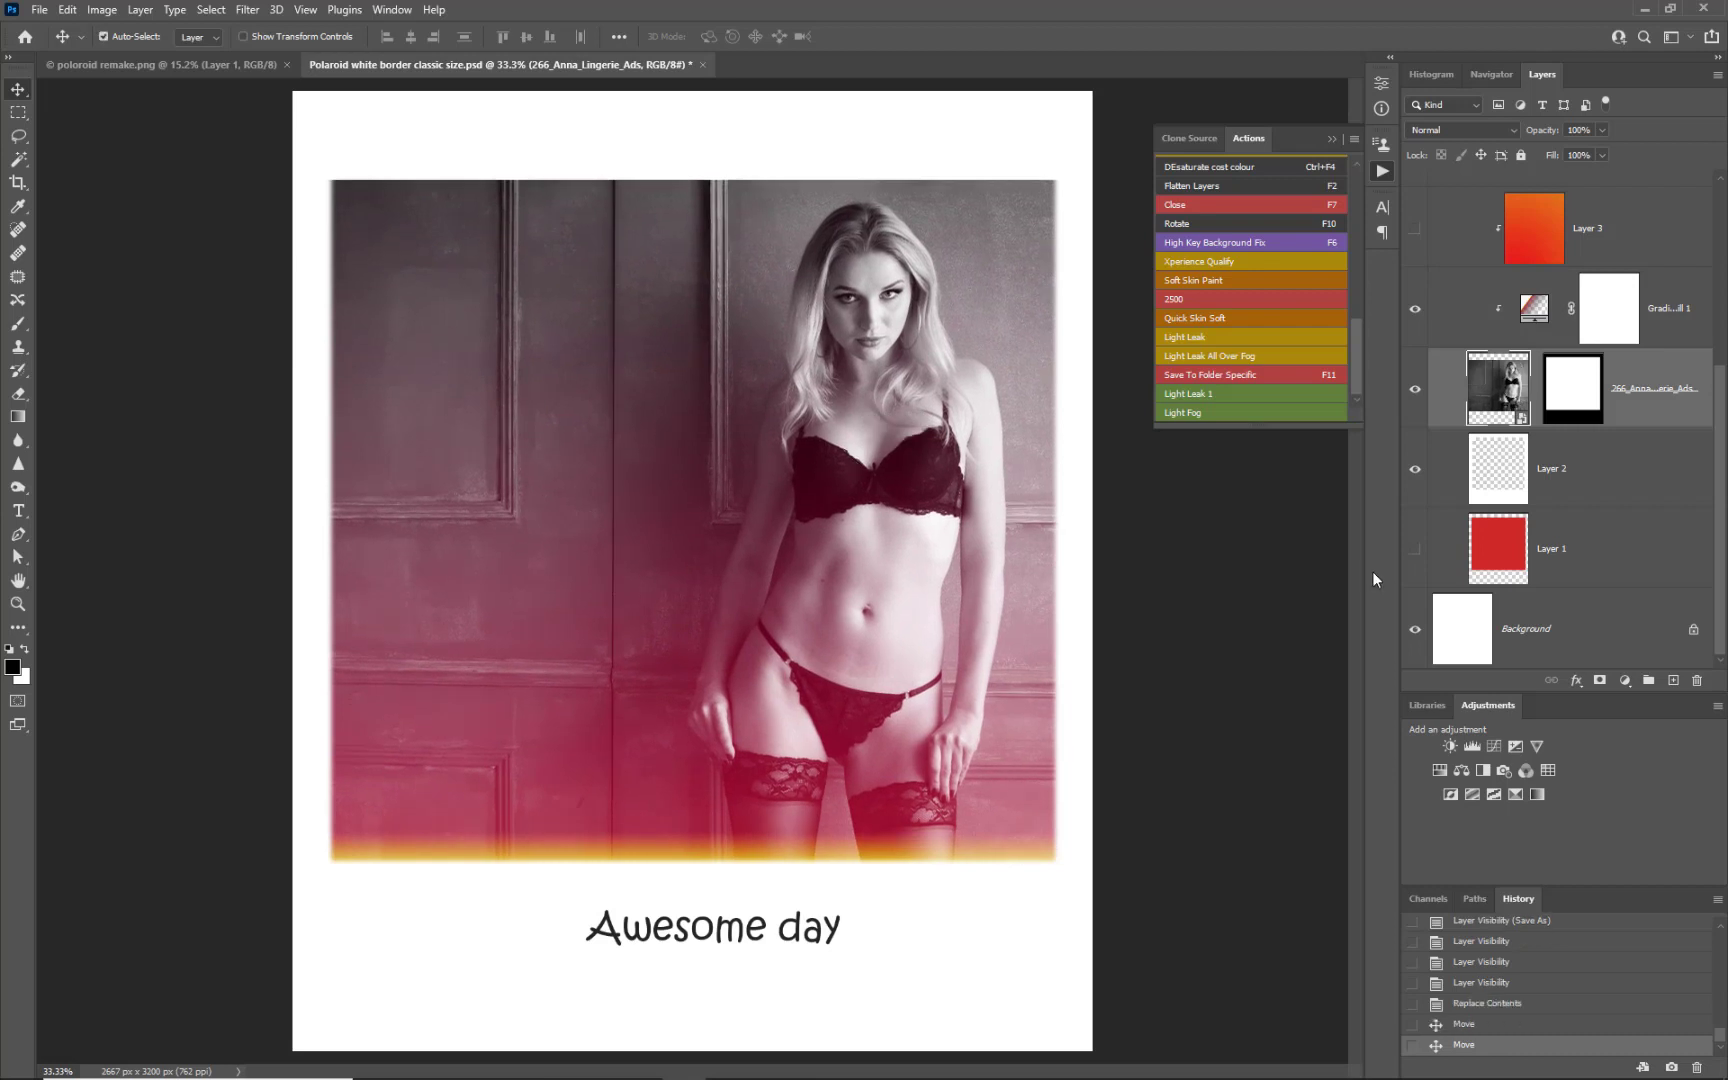
left_click(1415, 309)
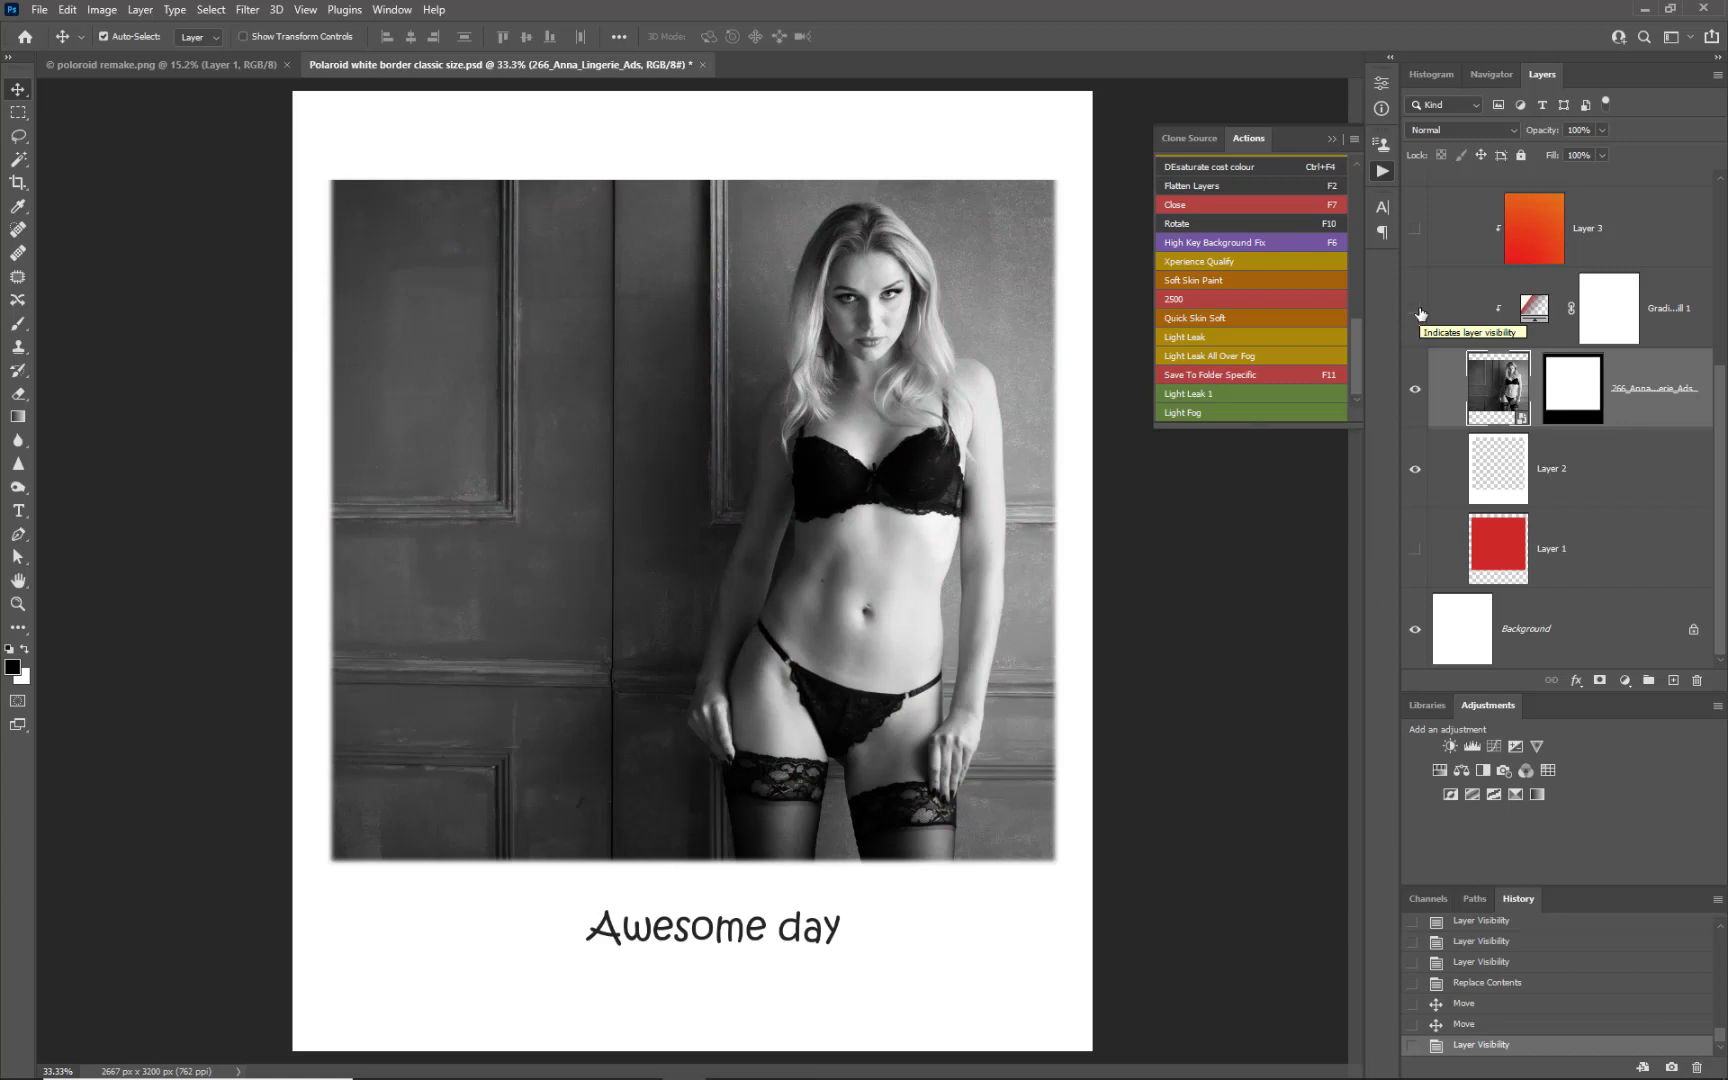
scroll(566, 197, "up", 2)
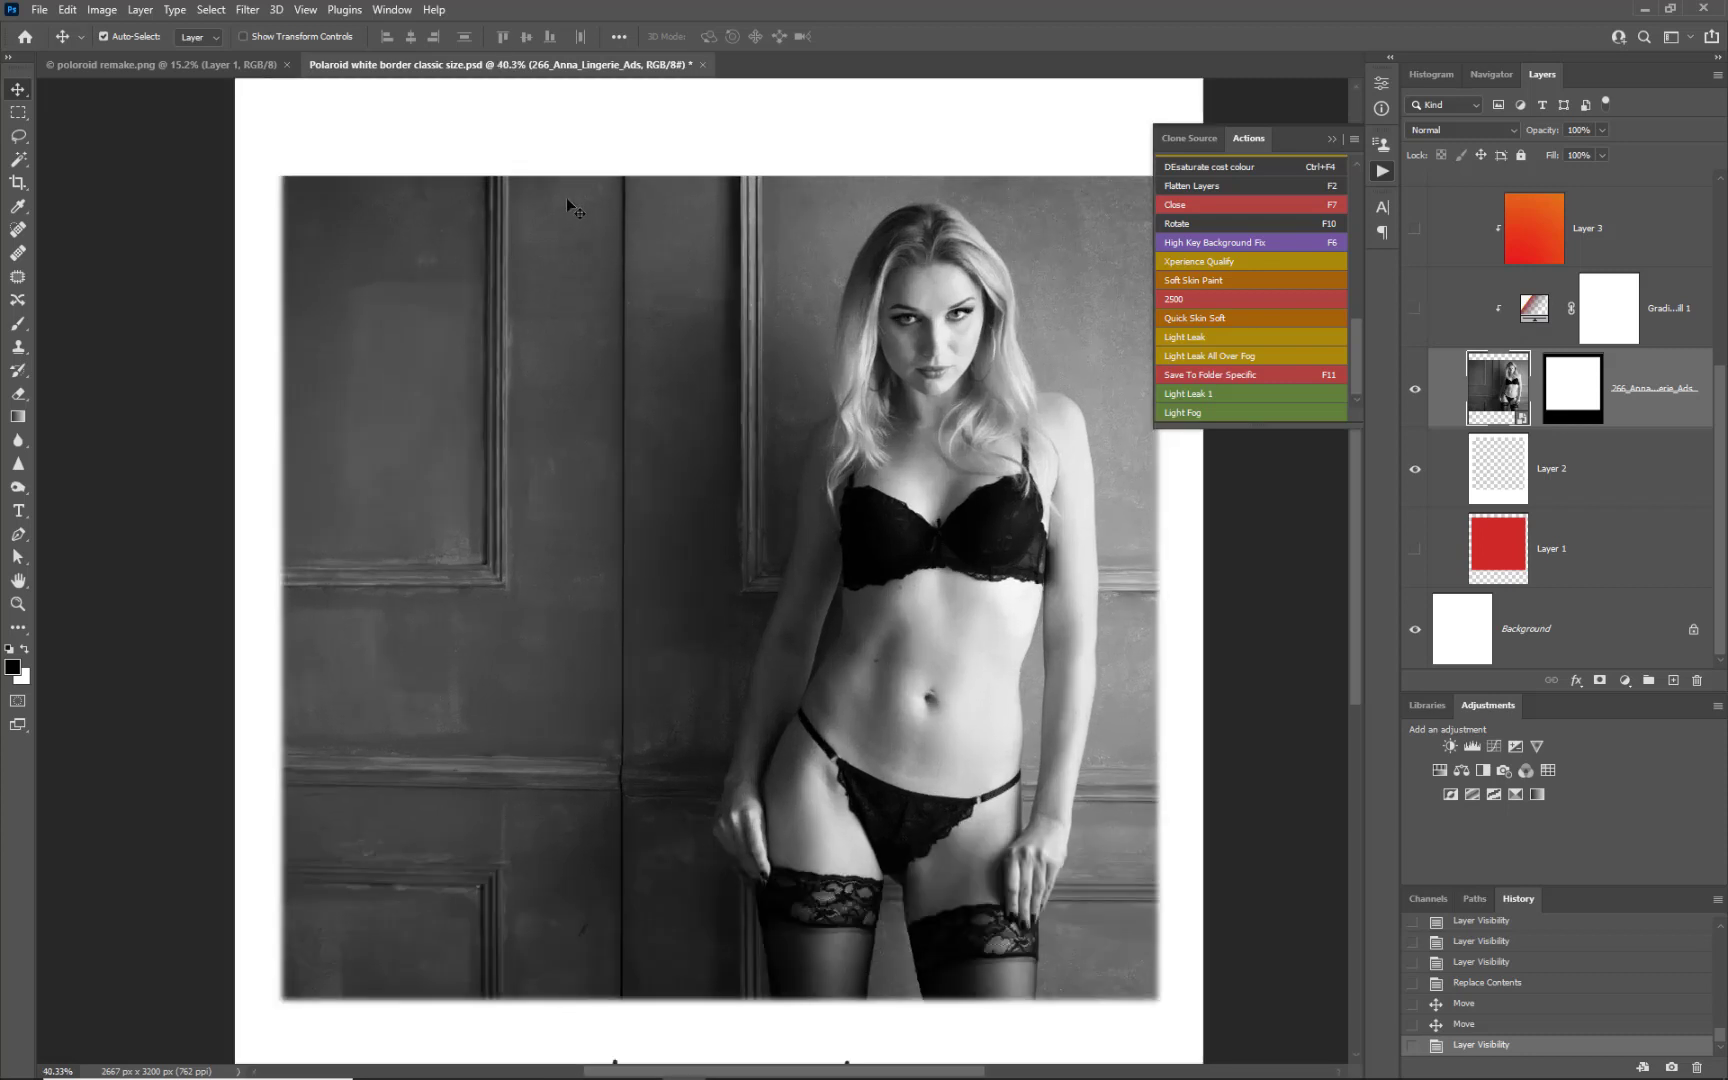
mouse_move(325, 207)
left_mouse_down()
mouse_move(347, 252)
mouse_move(351, 226)
left_mouse_up()
scroll(476, 458, "down", 2)
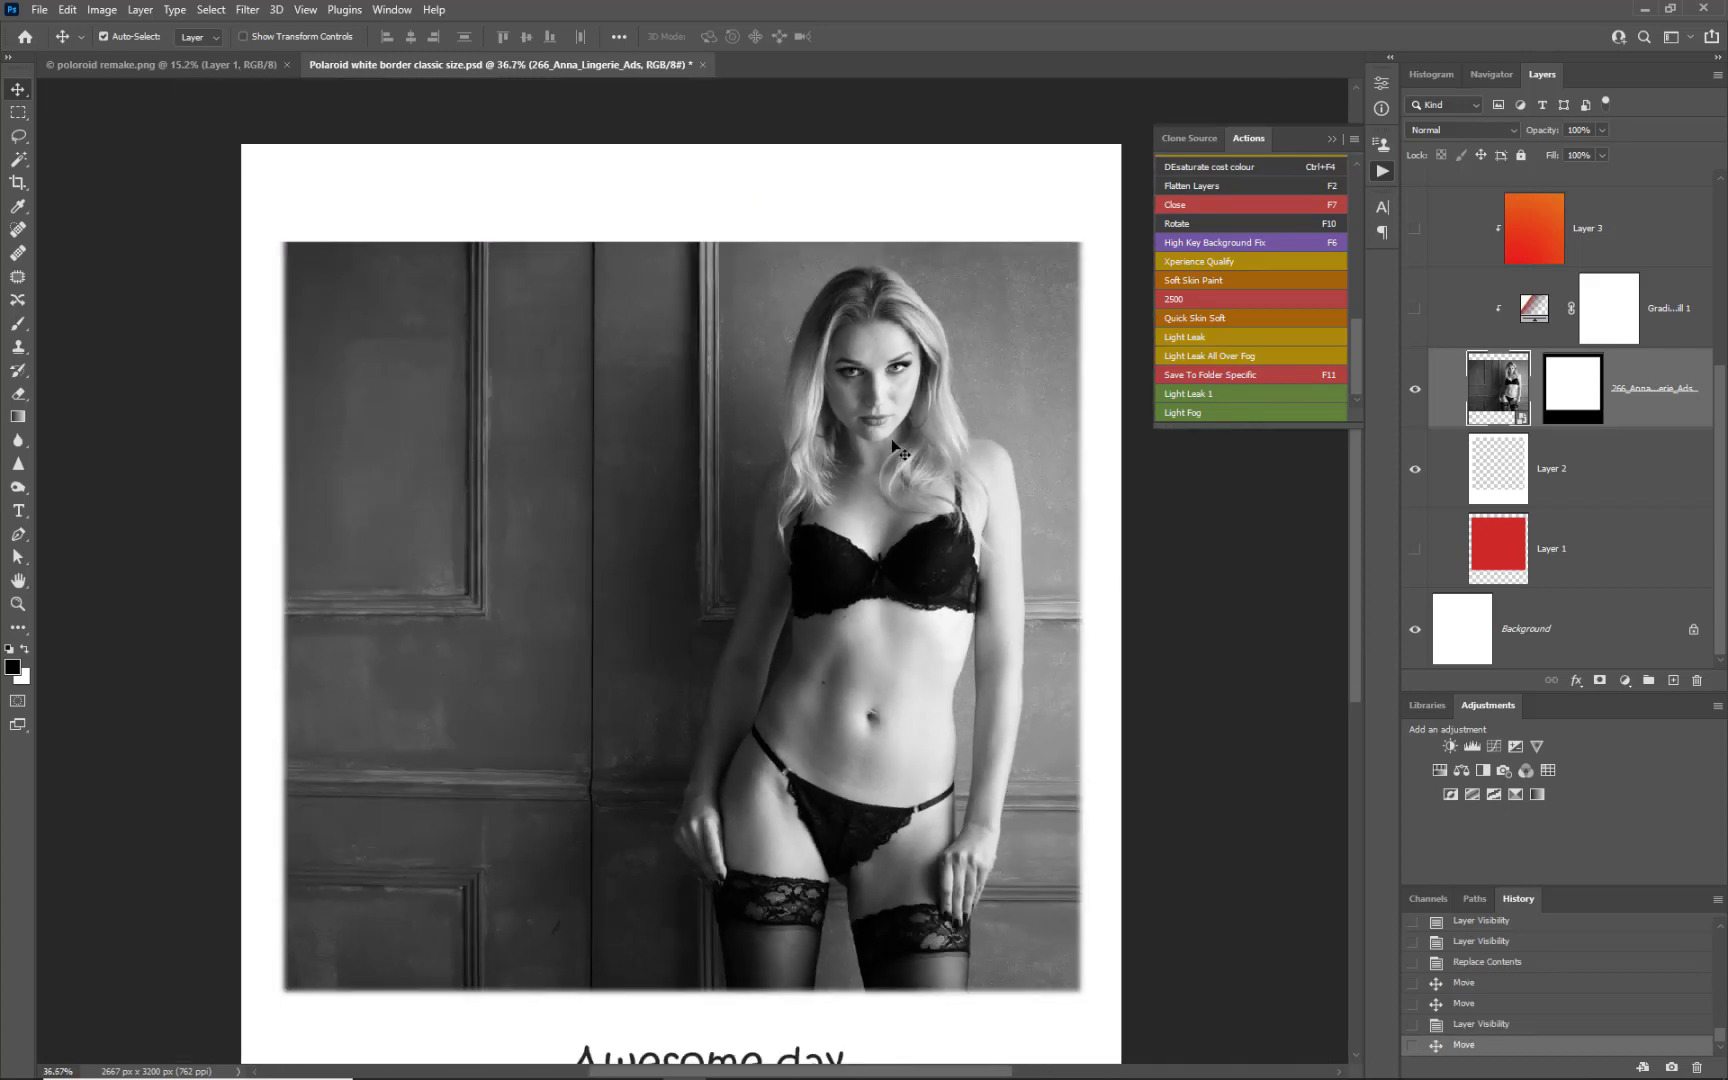
scroll(875, 452, "down", 1)
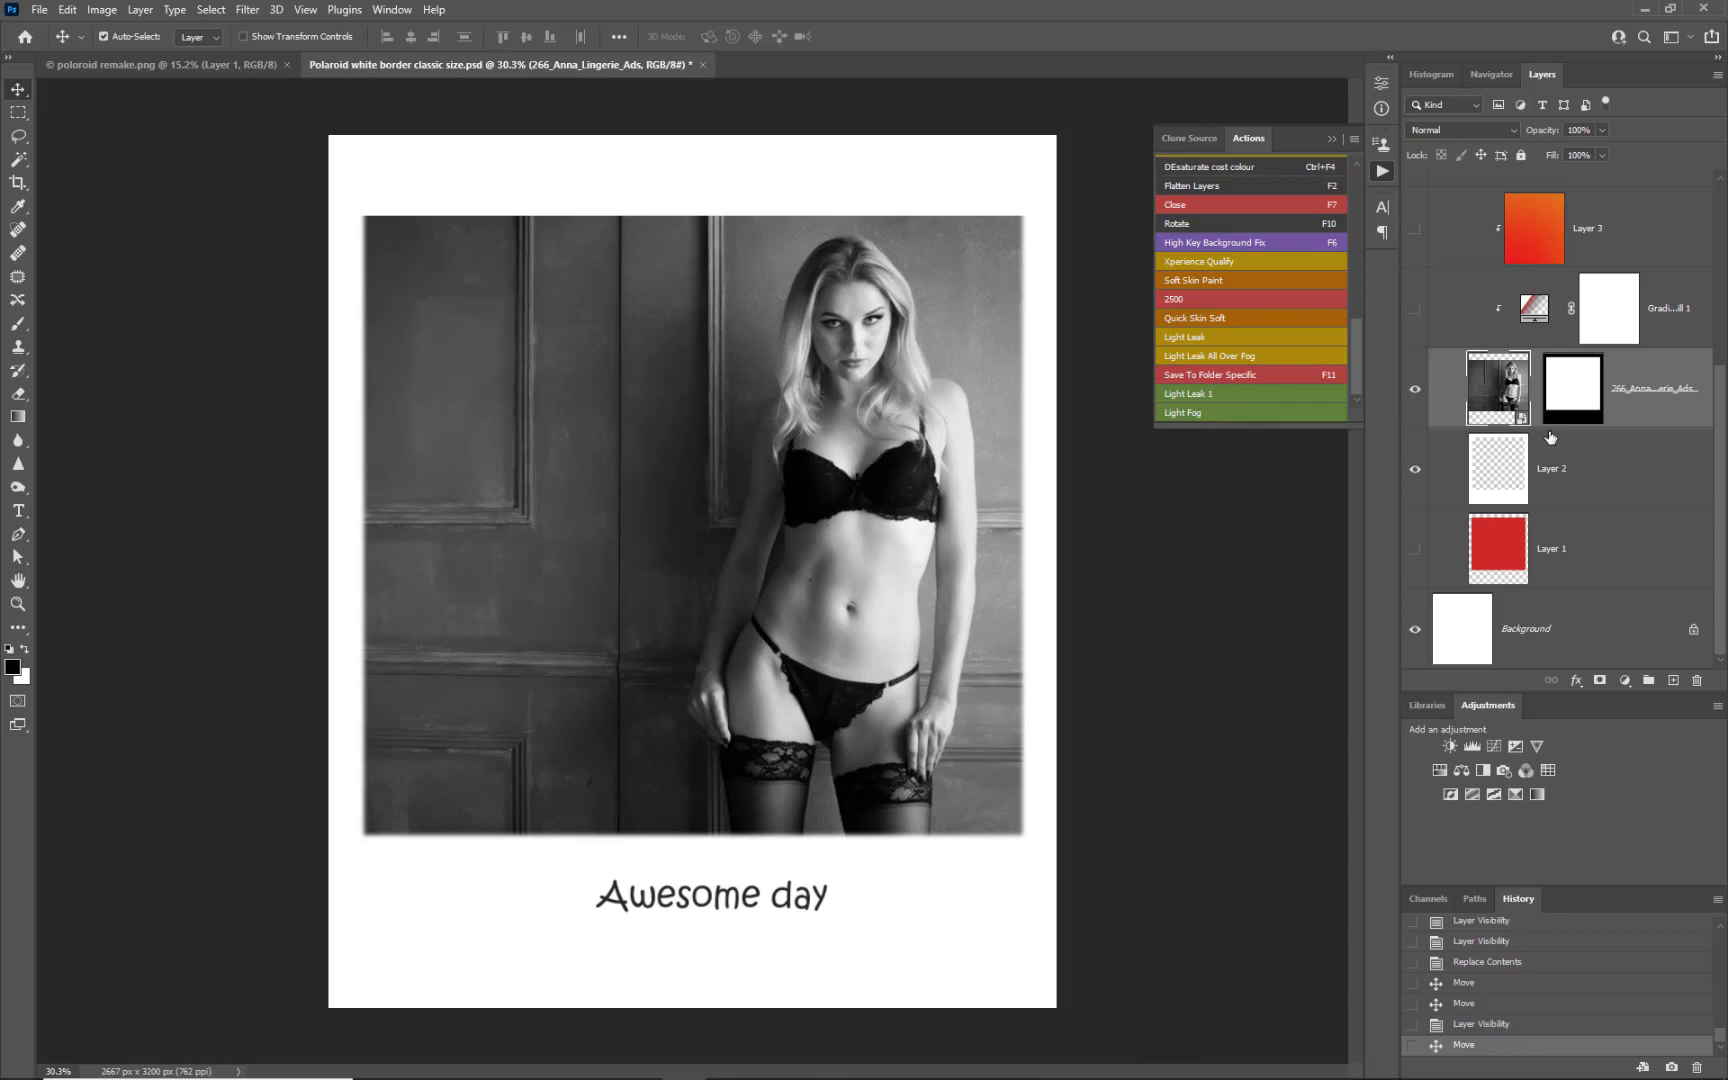
Step: Replace the smart object's photo with the one numbered 290, and show the Gradient Fill 1 and Layer 3 colour overlays
right_click(1619, 420)
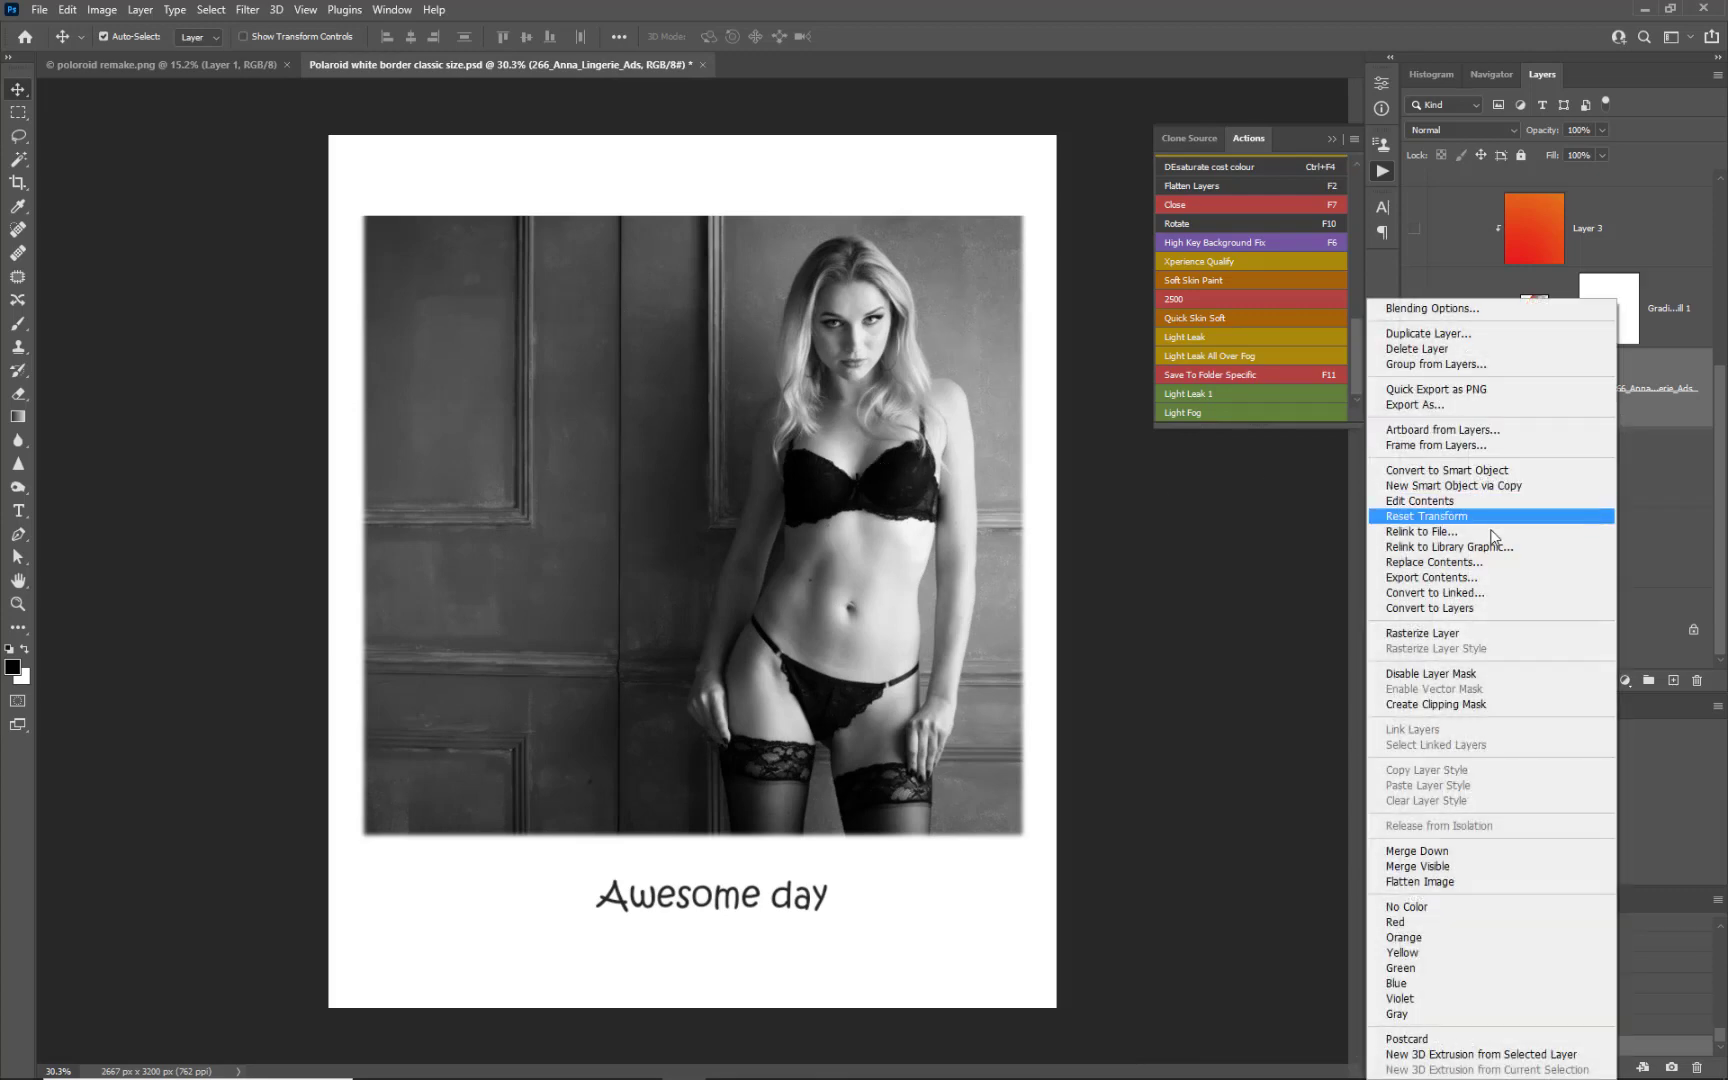
left_click(1474, 564)
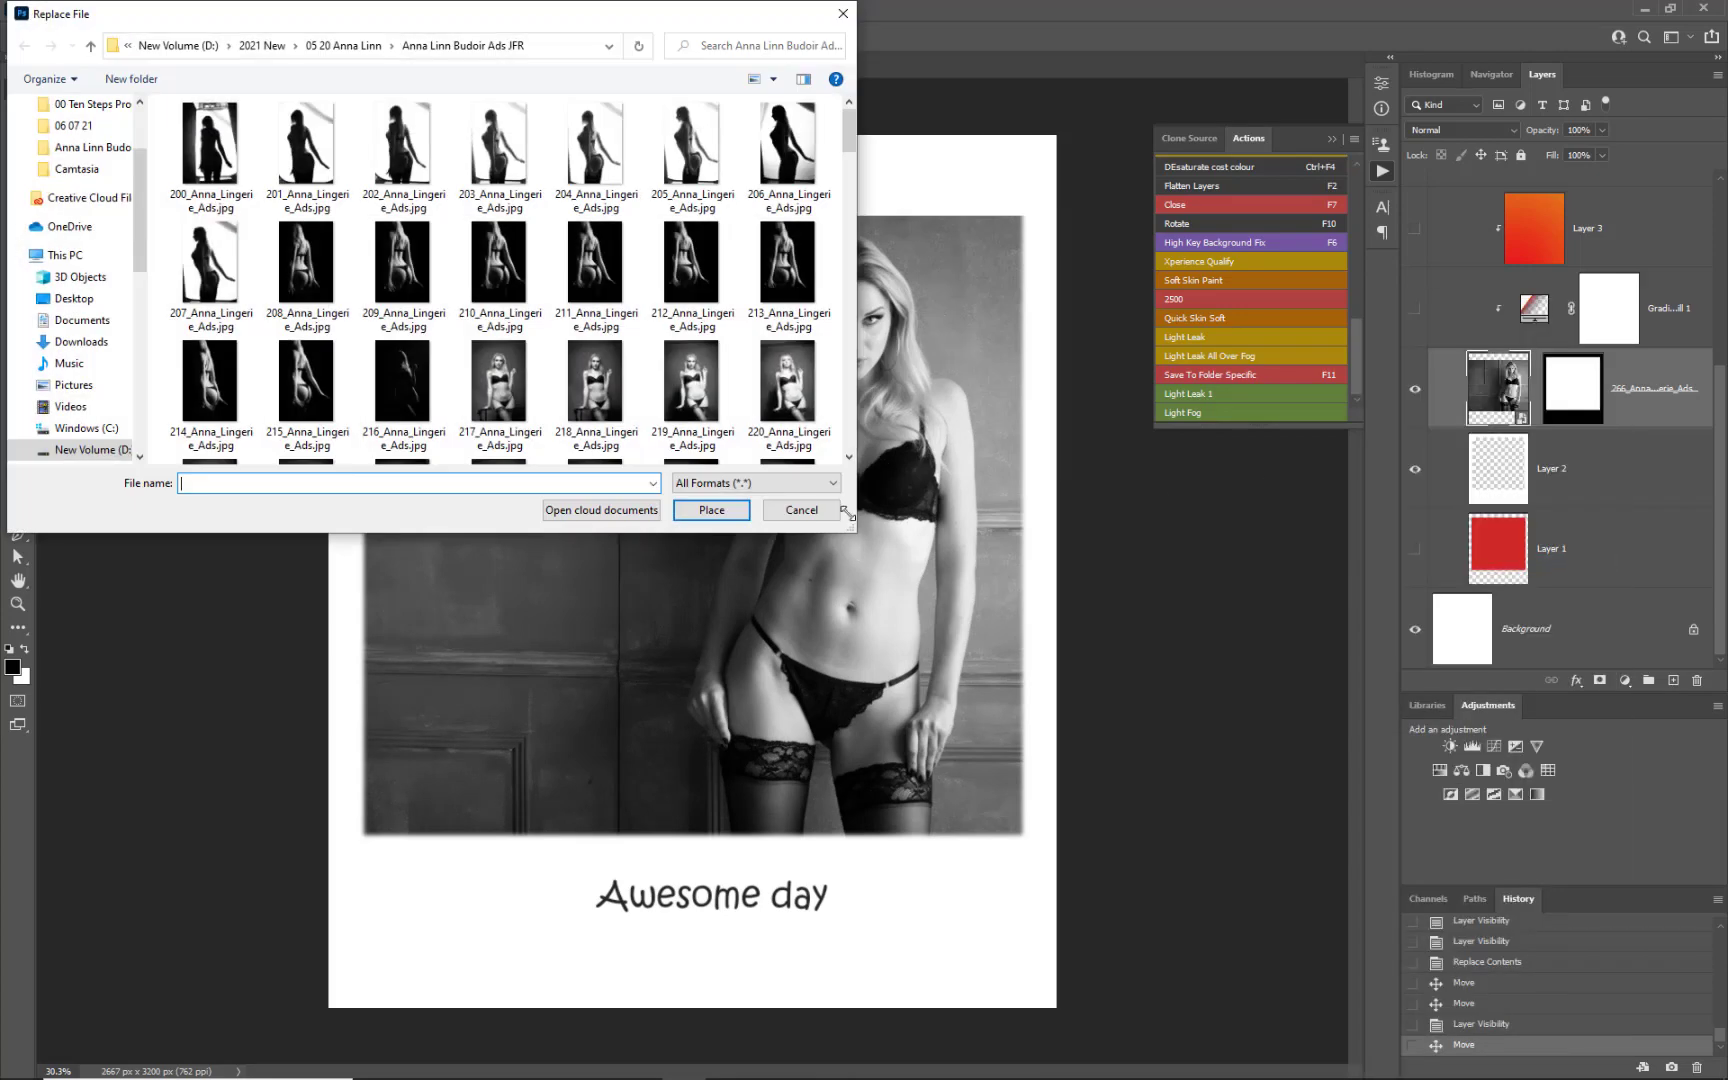
double_click(772, 415)
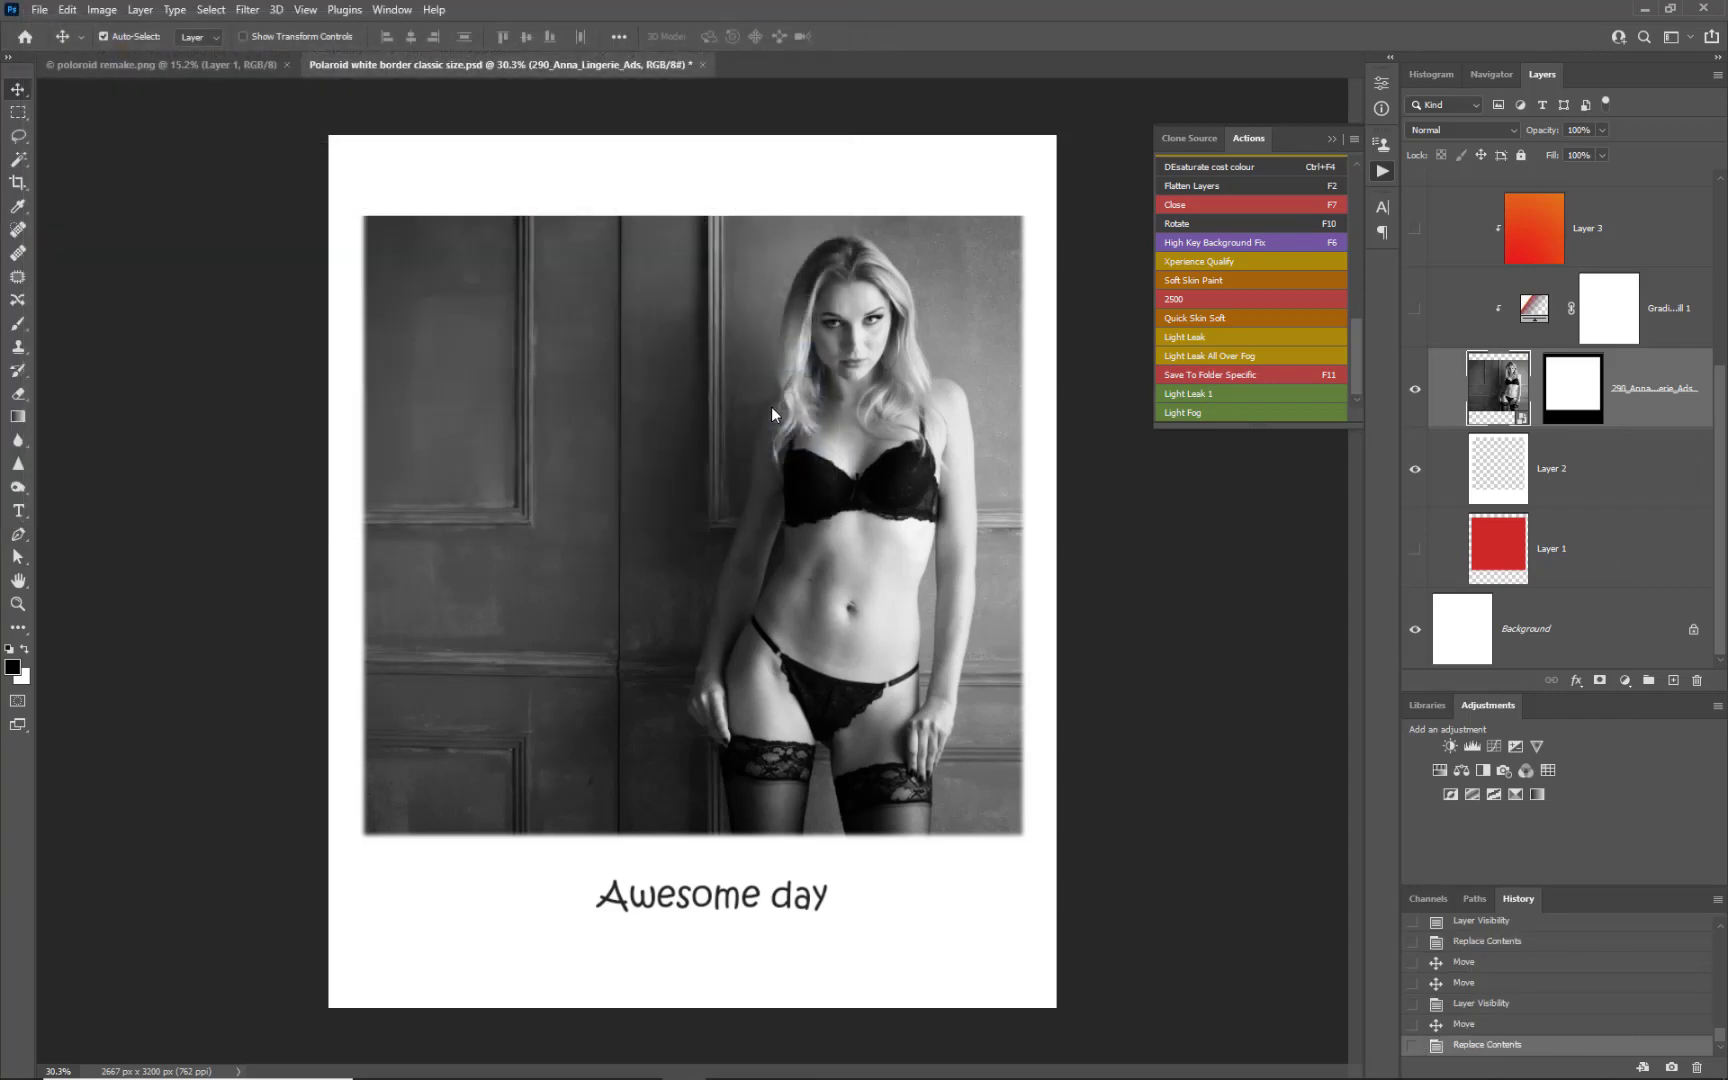
left_click(1415, 310)
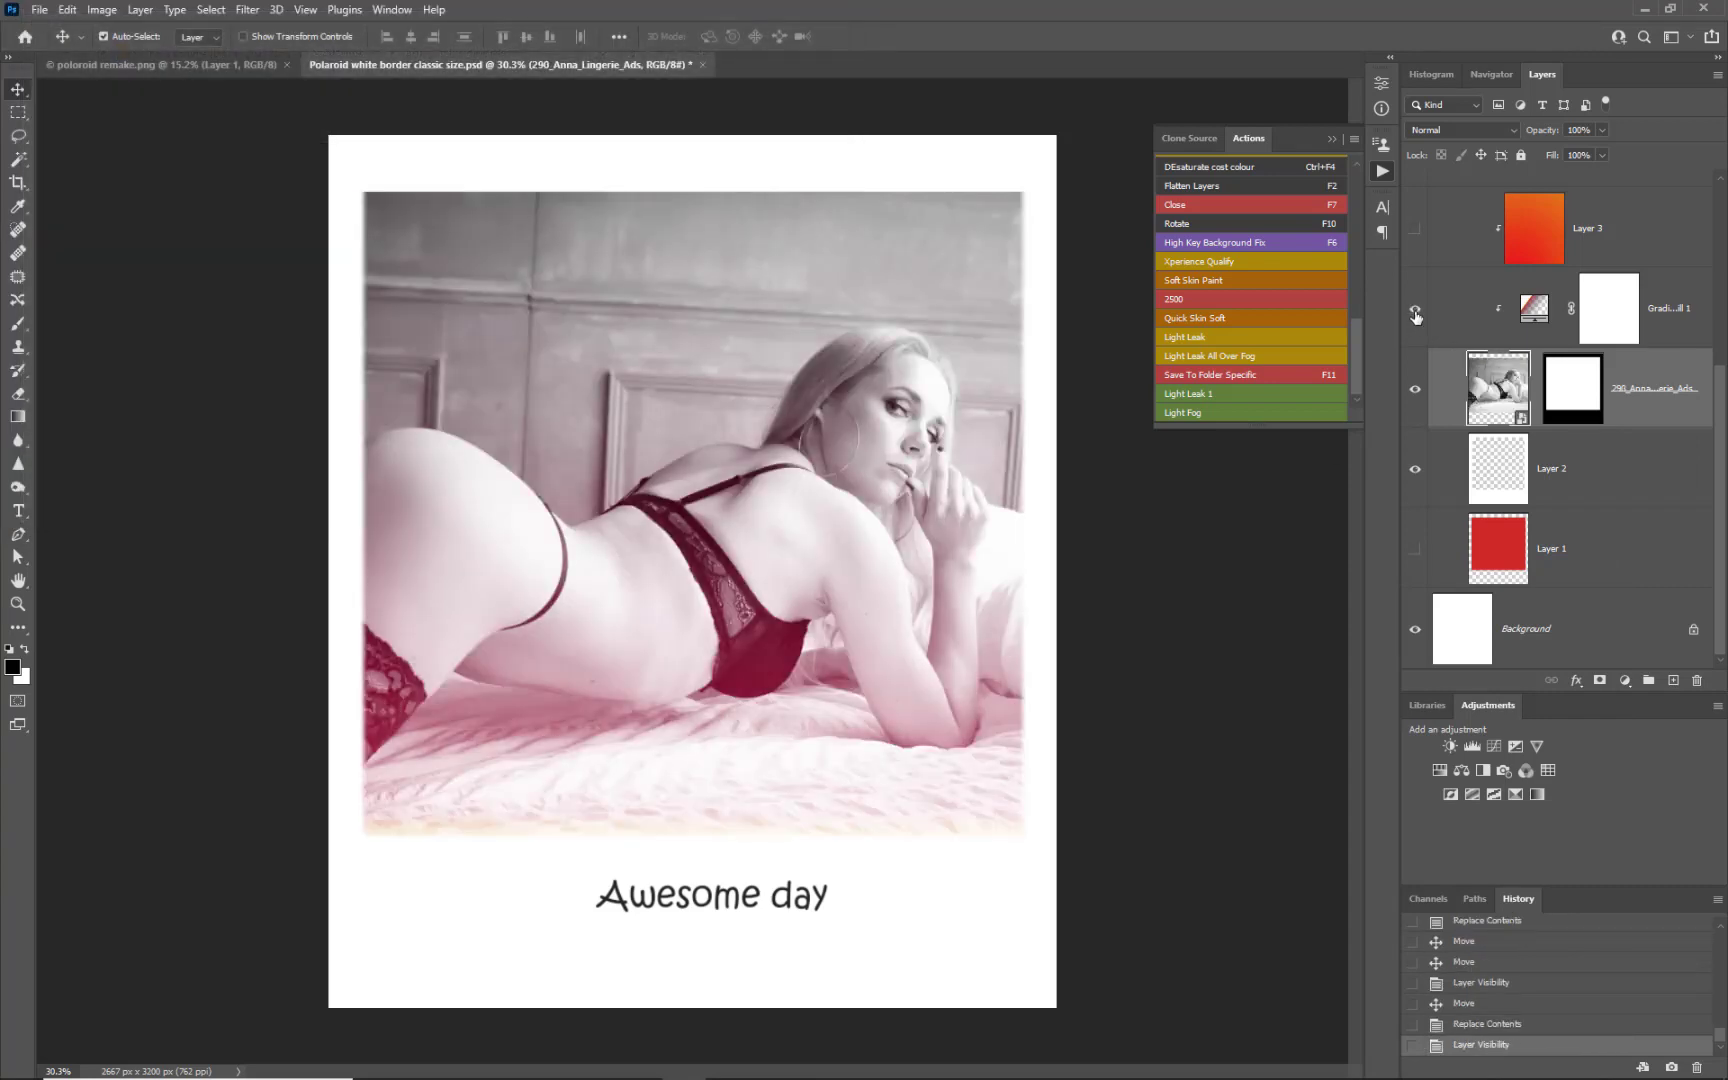
left_click(1414, 240)
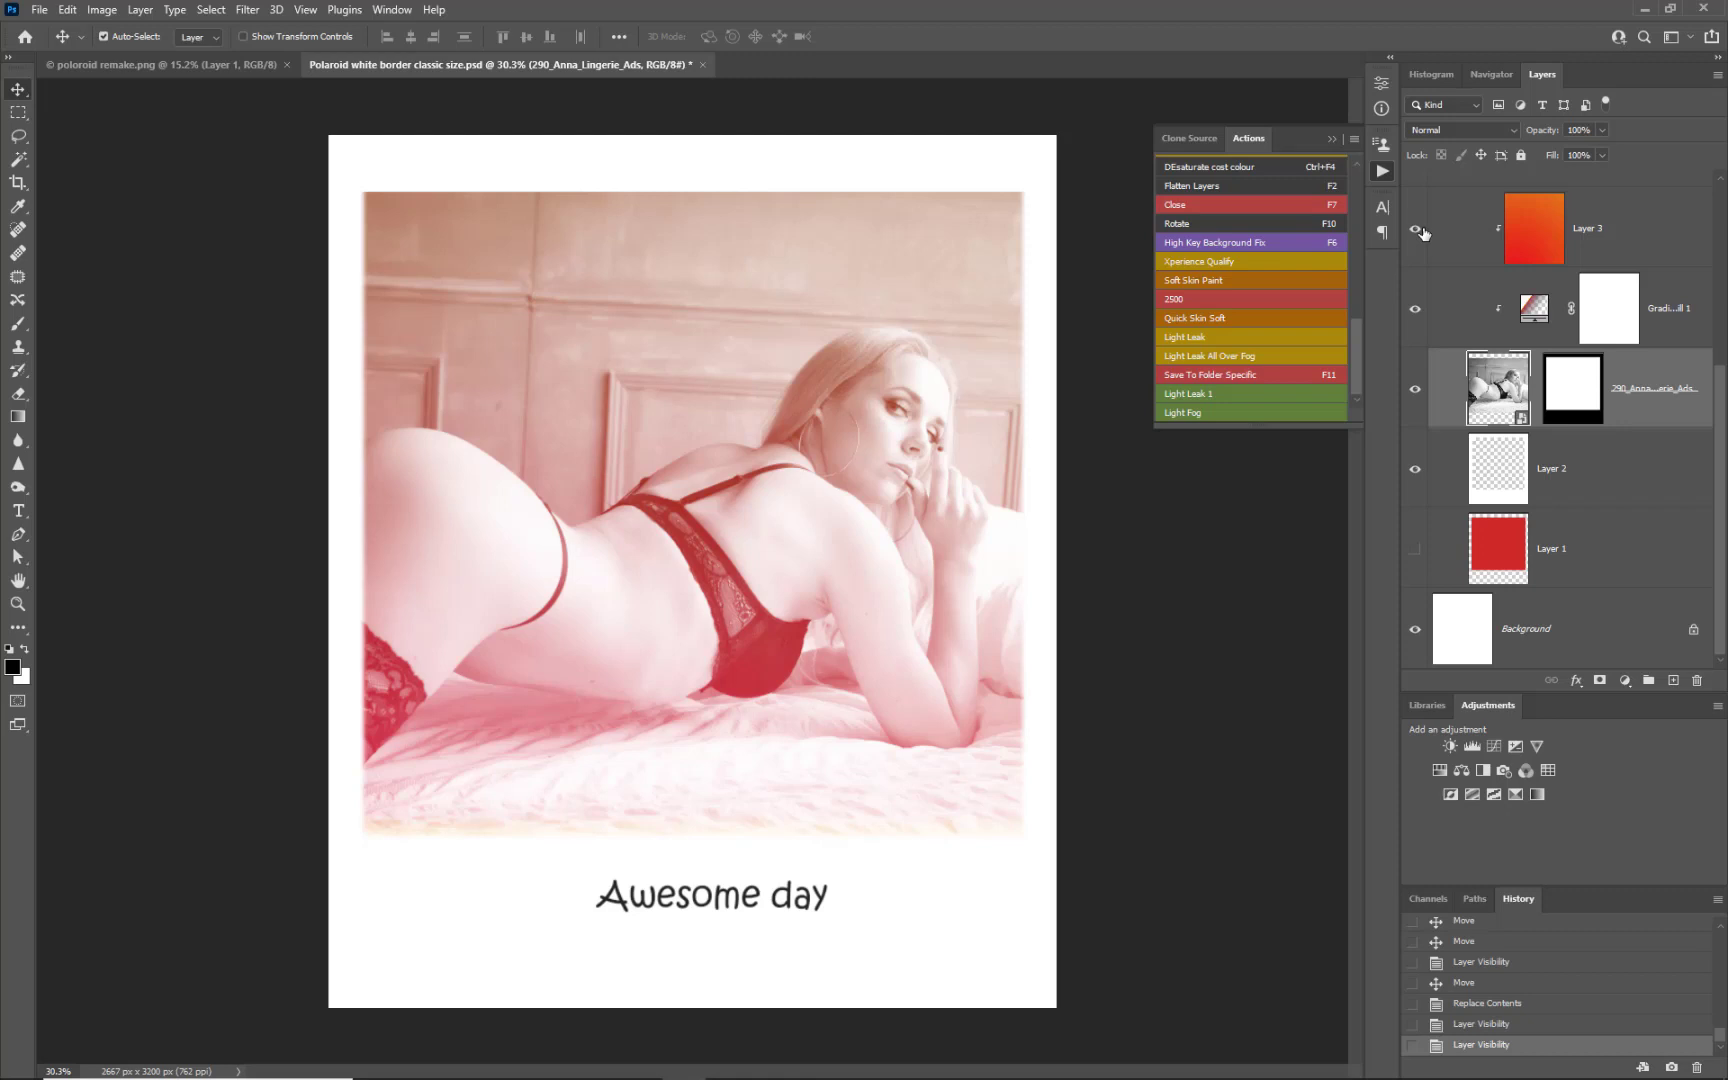
Step: Show the two text layers giving the original Polaroid dimensions and the enlarged Polaroid dimensions
scroll(1424, 240, "up", 4)
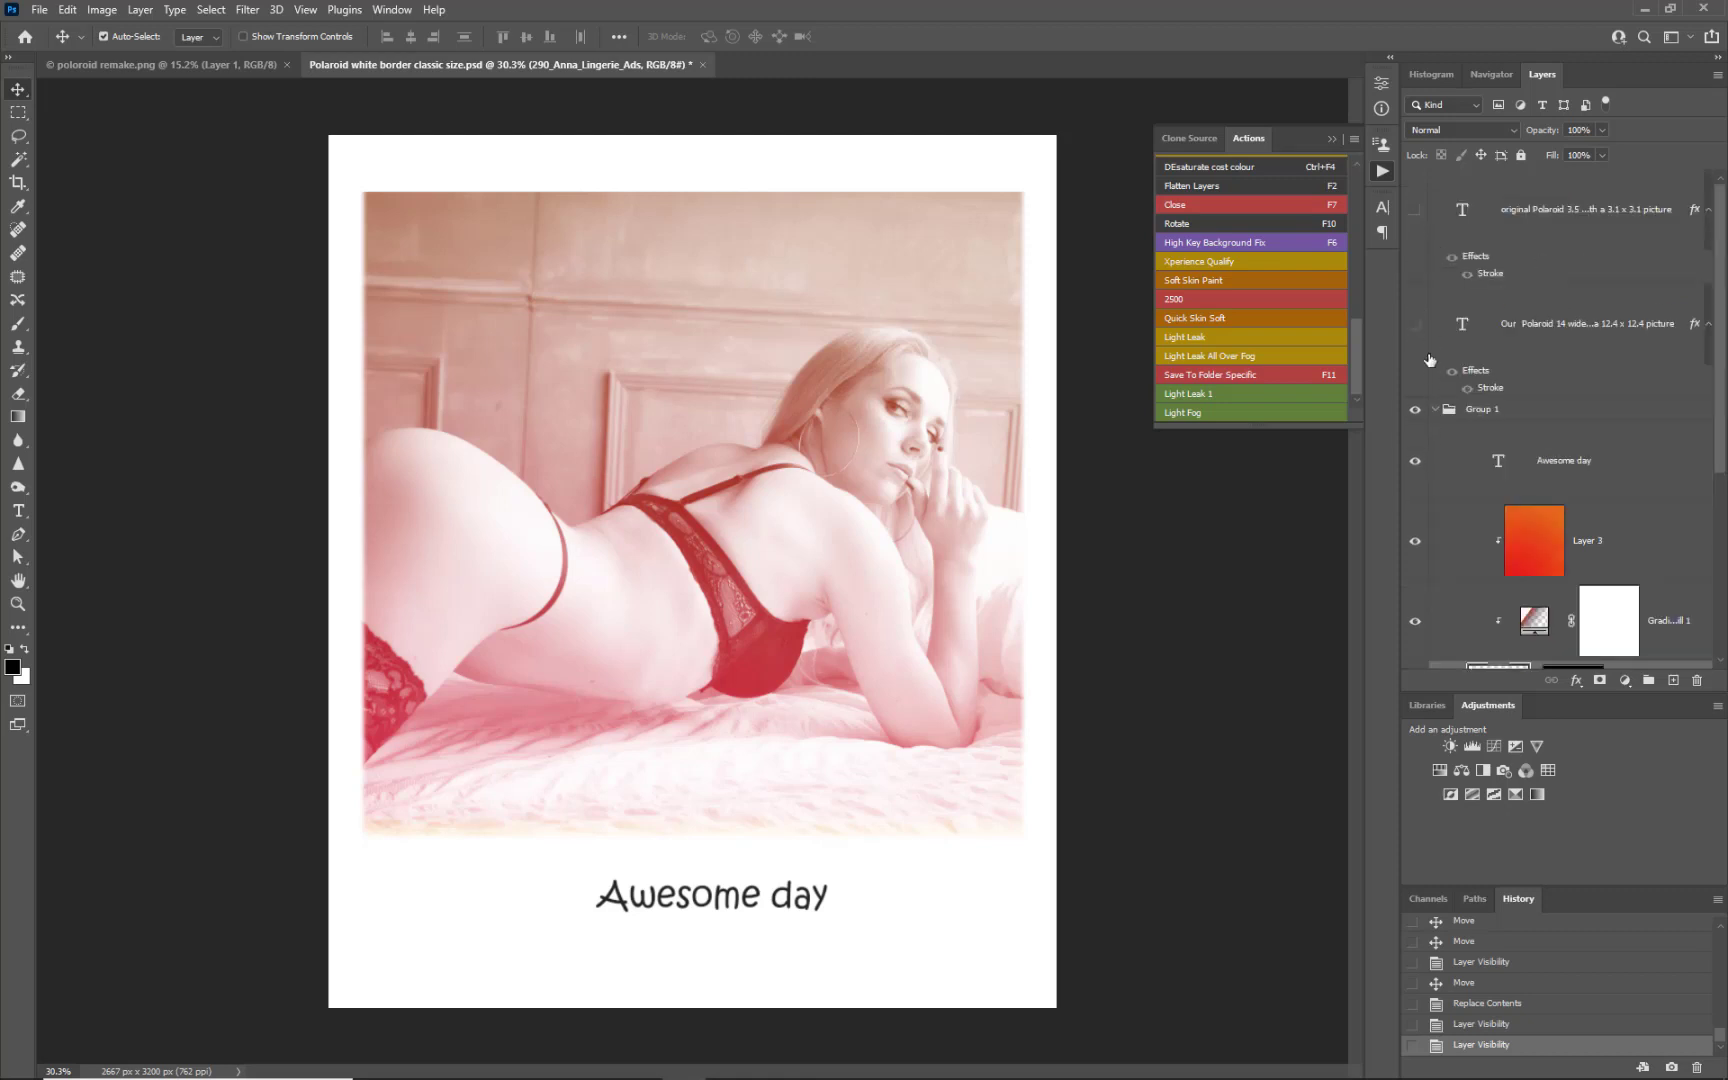
left_click(1415, 211)
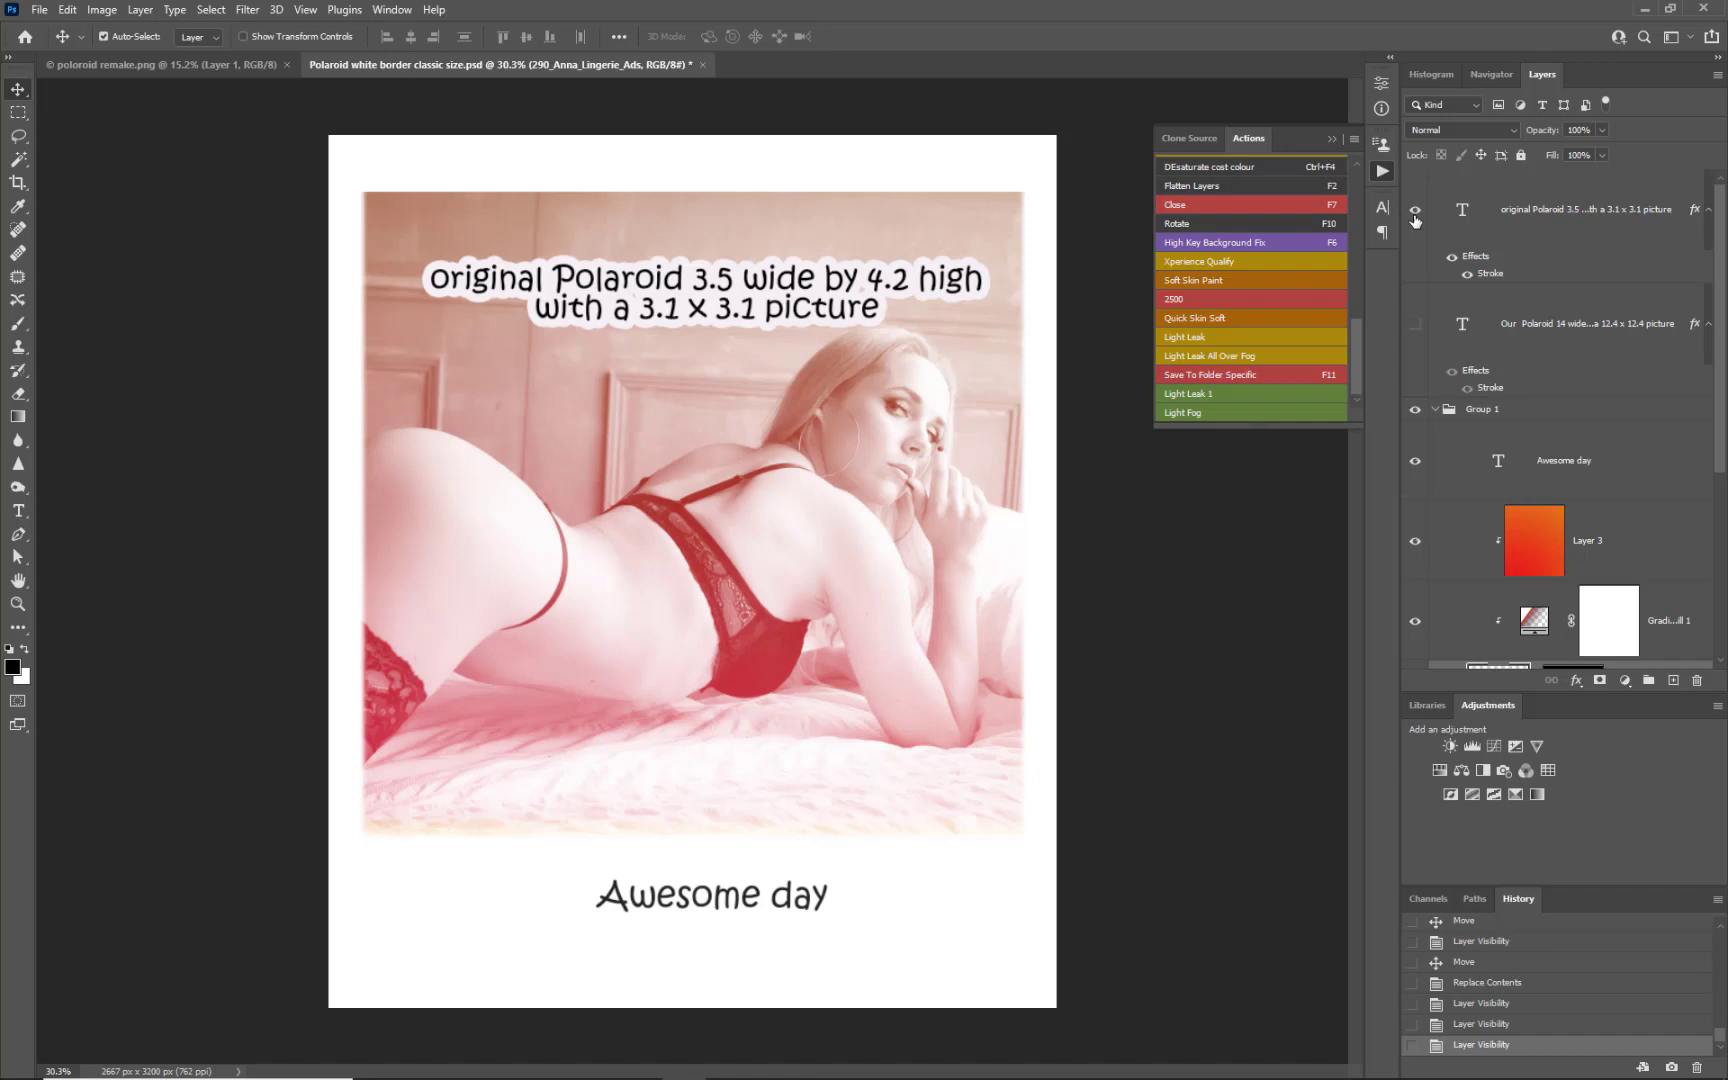
left_click(1416, 326)
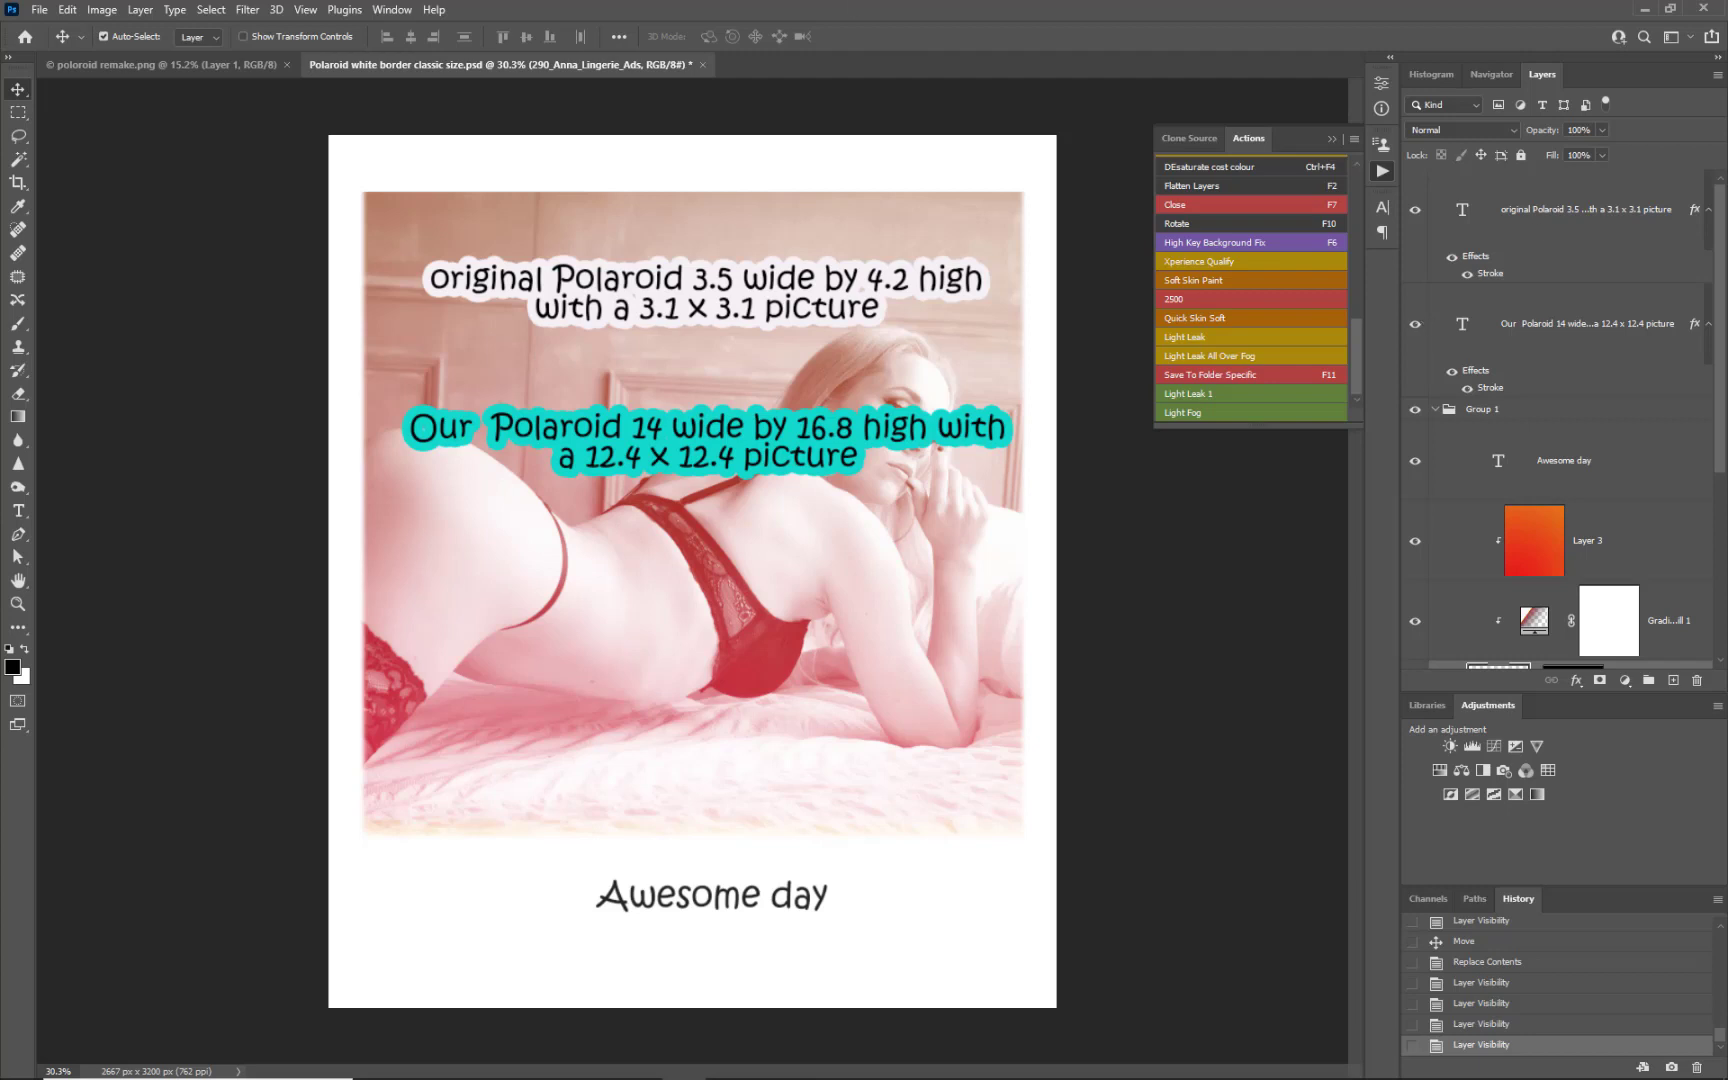
Step: Start a new document and name it "Polaroid Picture 14x16"
left_click(40, 10)
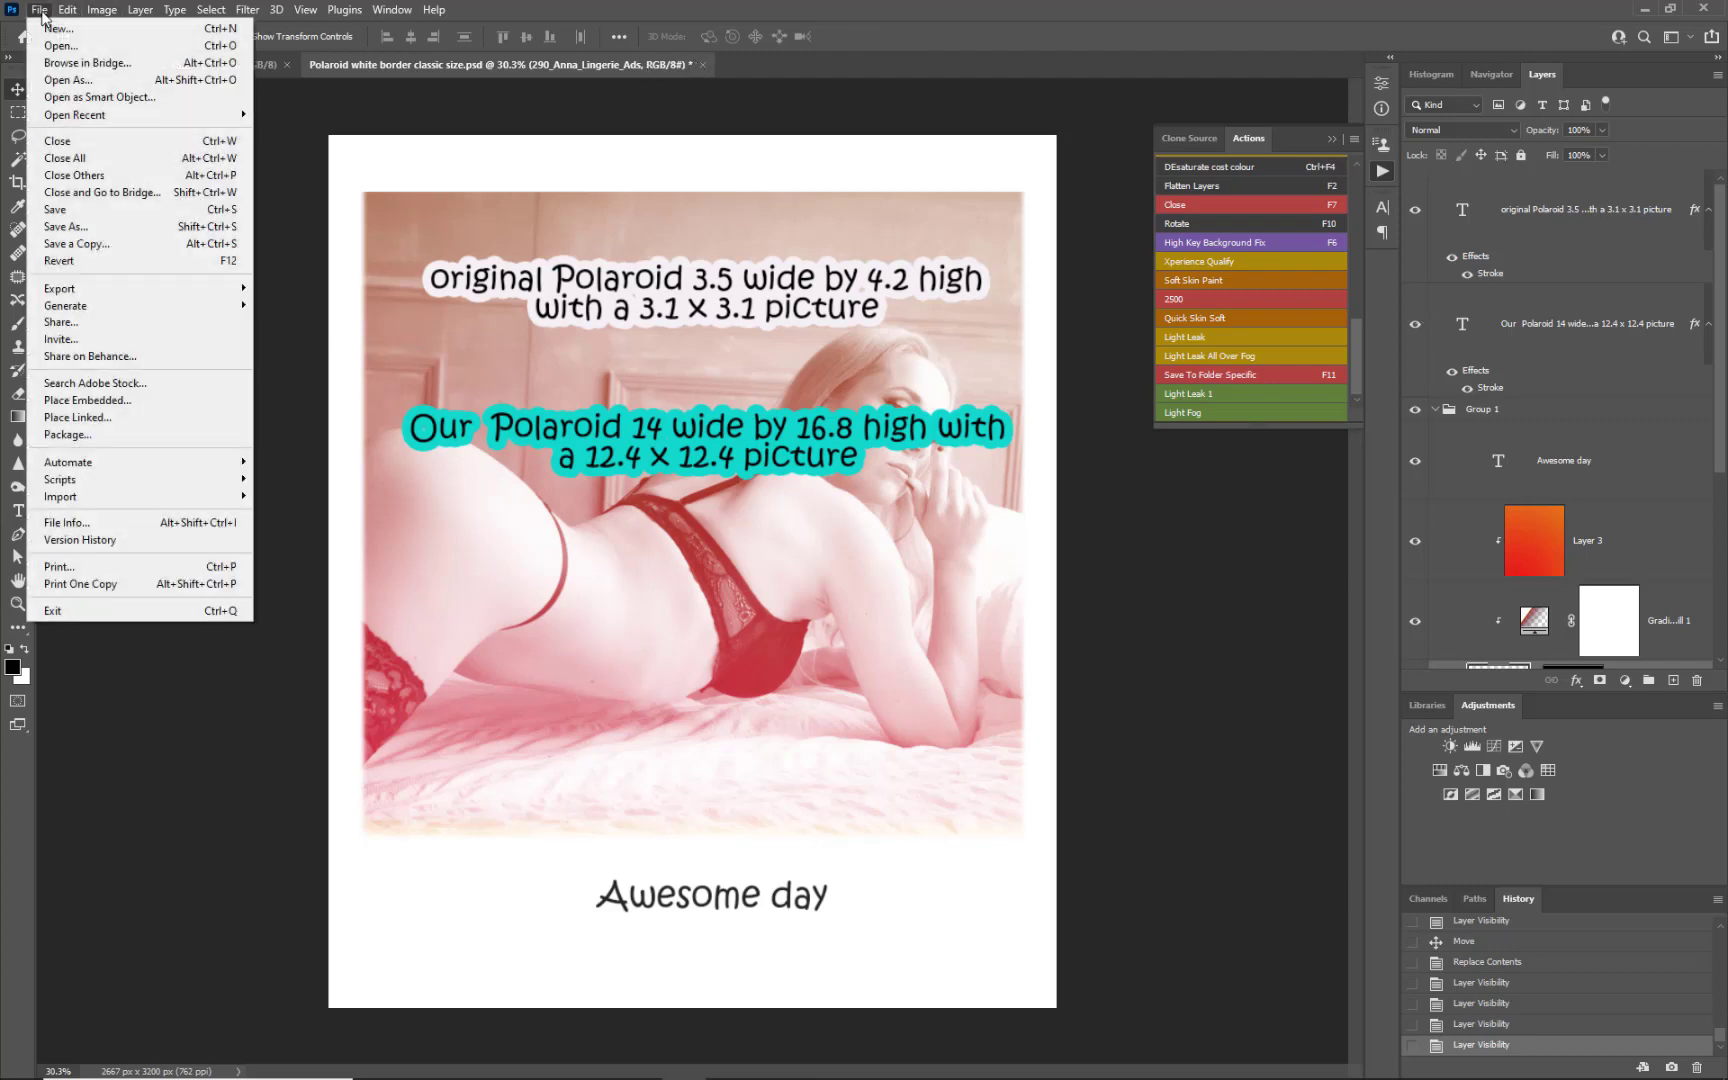
left_click(52, 29)
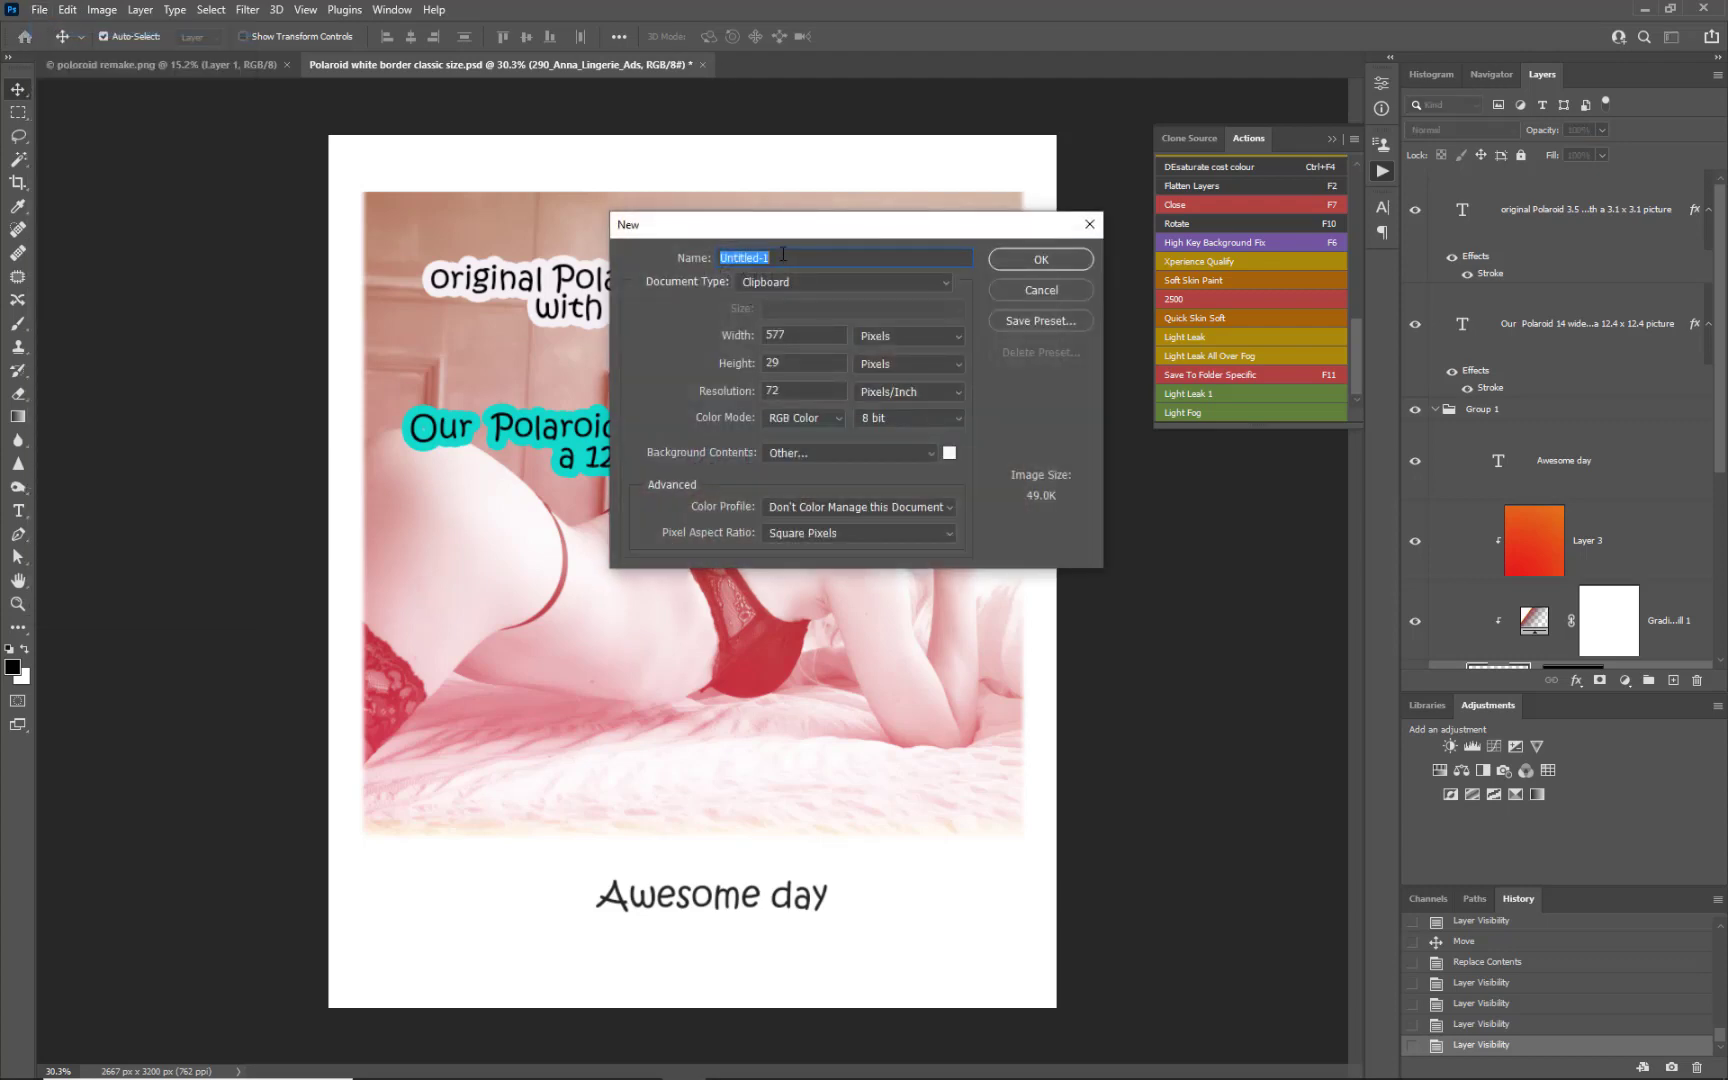
type("Polaroid Picture")
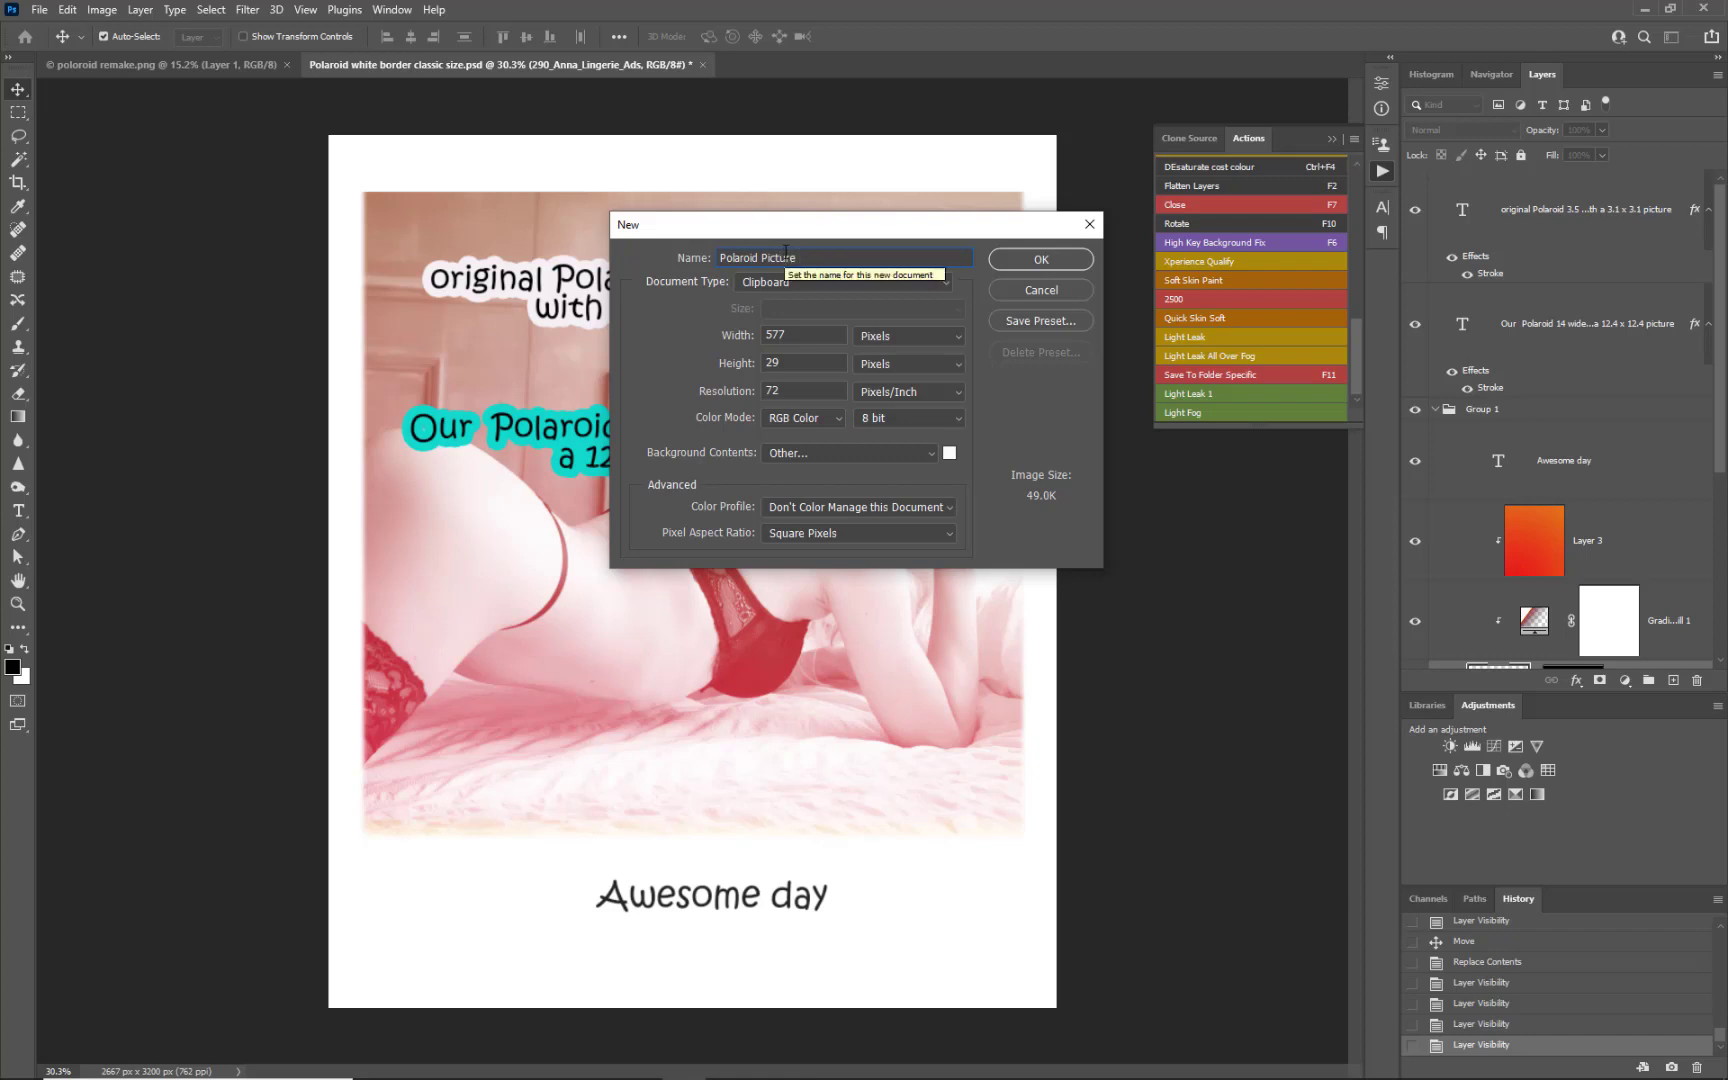
type("14x")
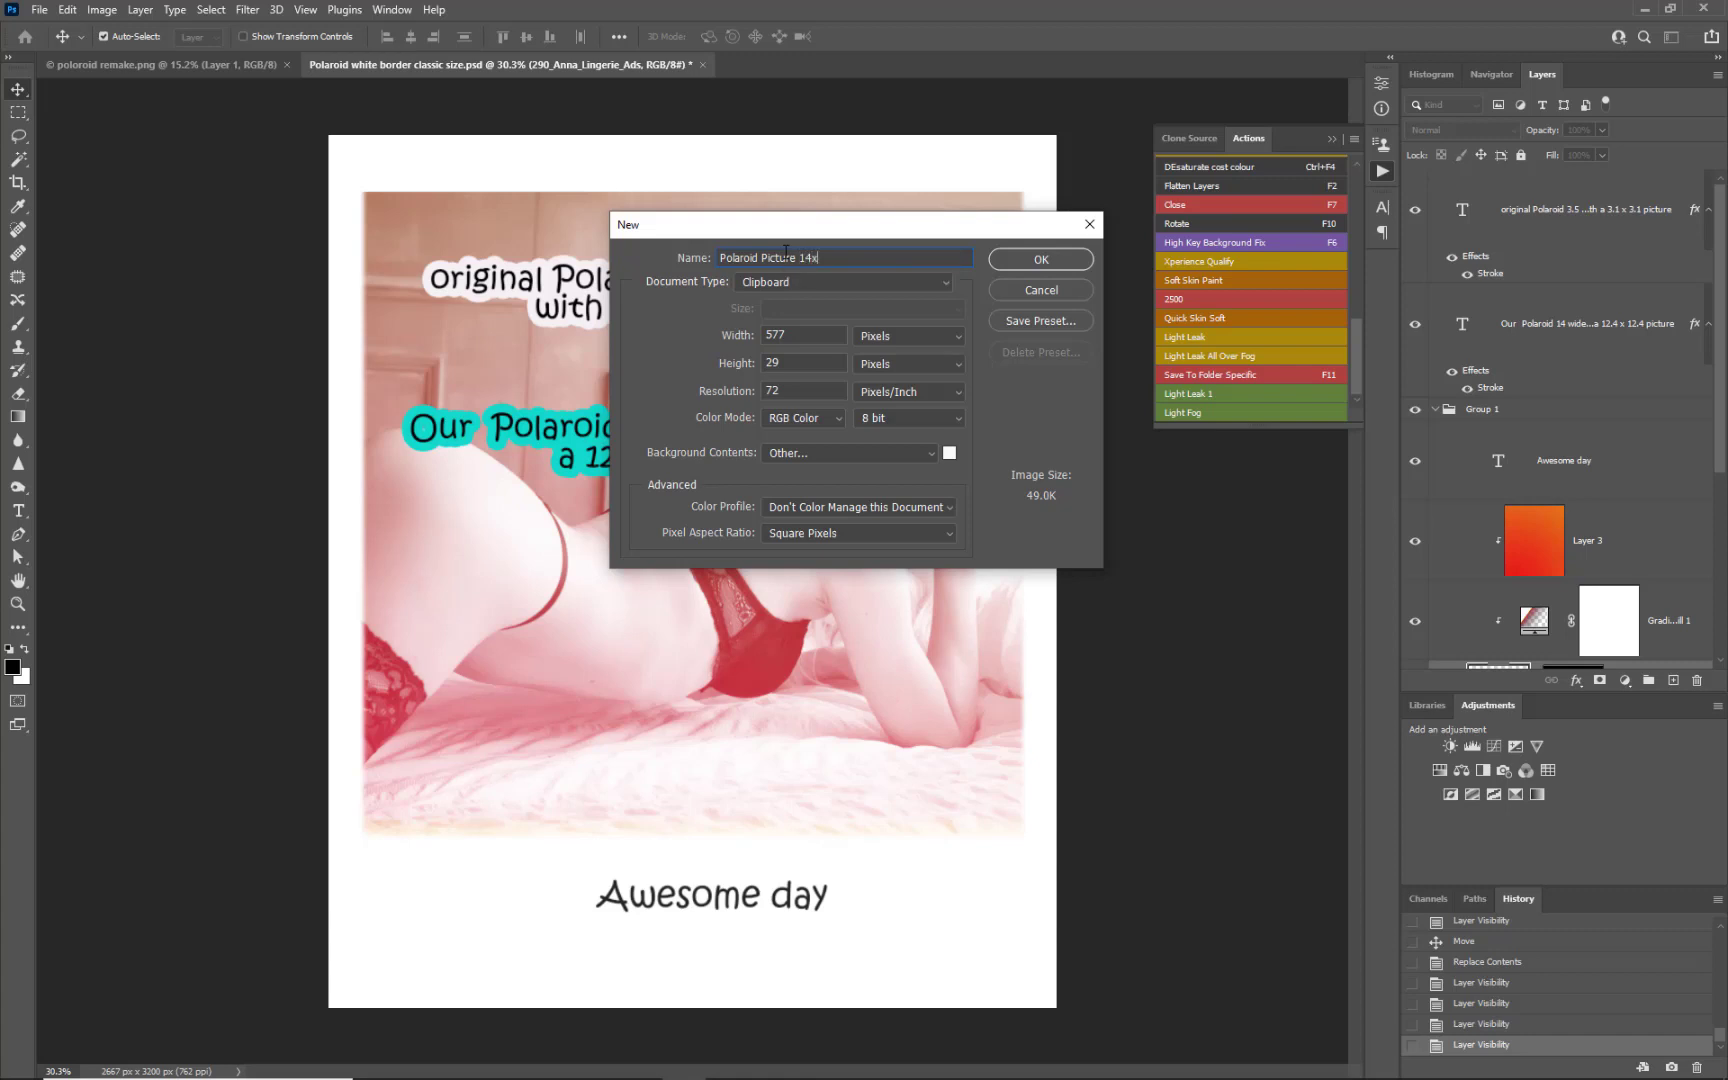
type("16")
Step: Set the new document's units to inches, with a width of 14 and a height of 16.8
left_click(876, 342)
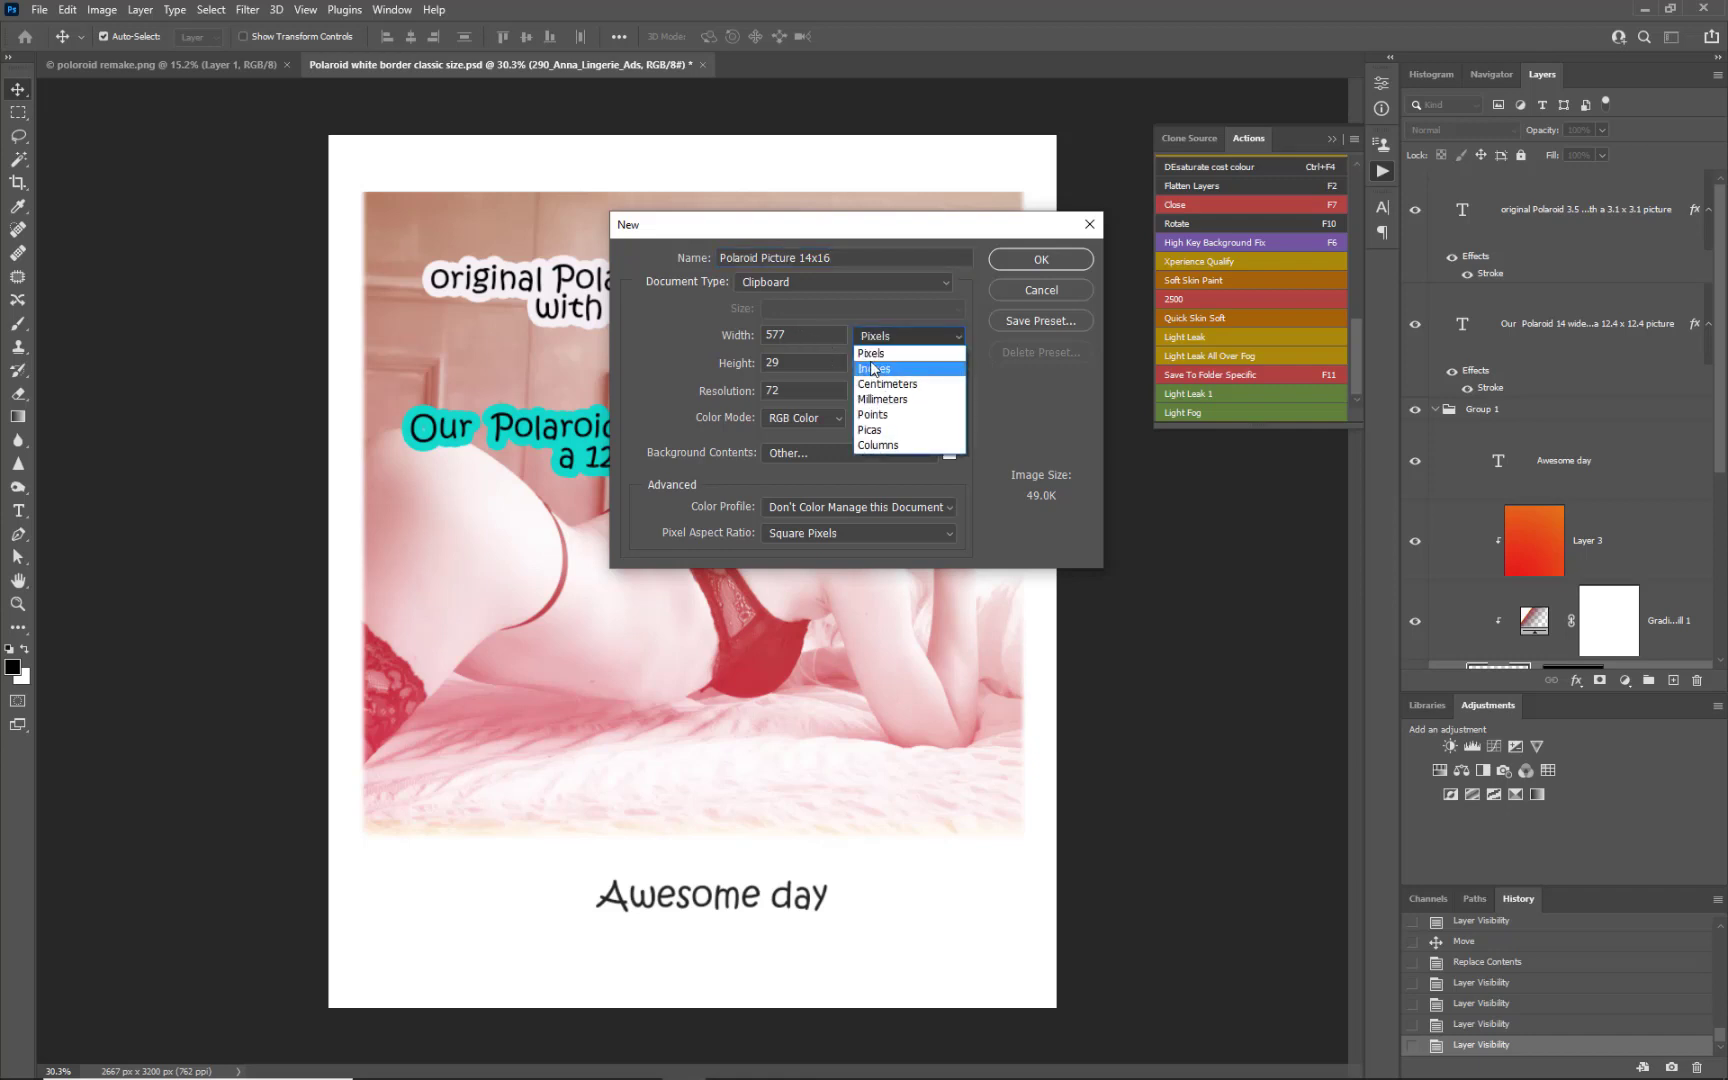
left_click(870, 362)
left_click(728, 333)
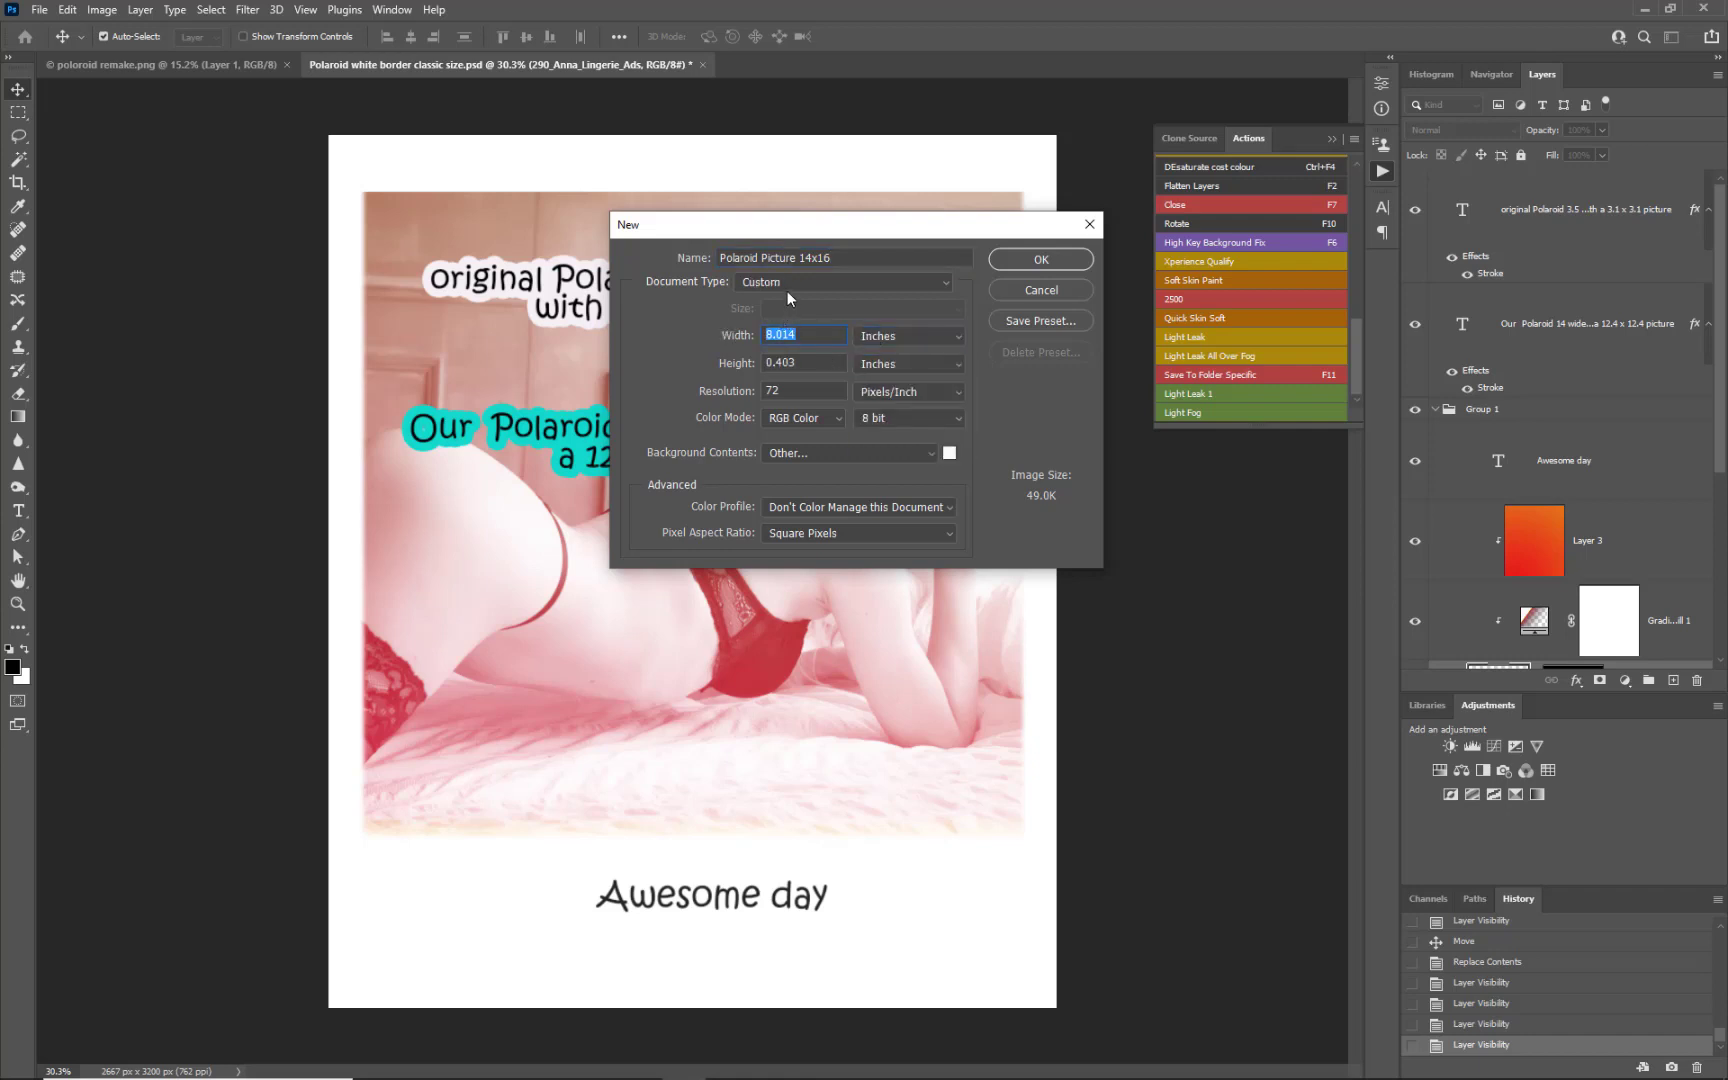
type("14")
key("Tab")
type("16.8")
Step: Set the resolution to 300 pixels/inch, accept the near-white background colour and create the document
double_click(791, 390)
type("300")
left_click(949, 457)
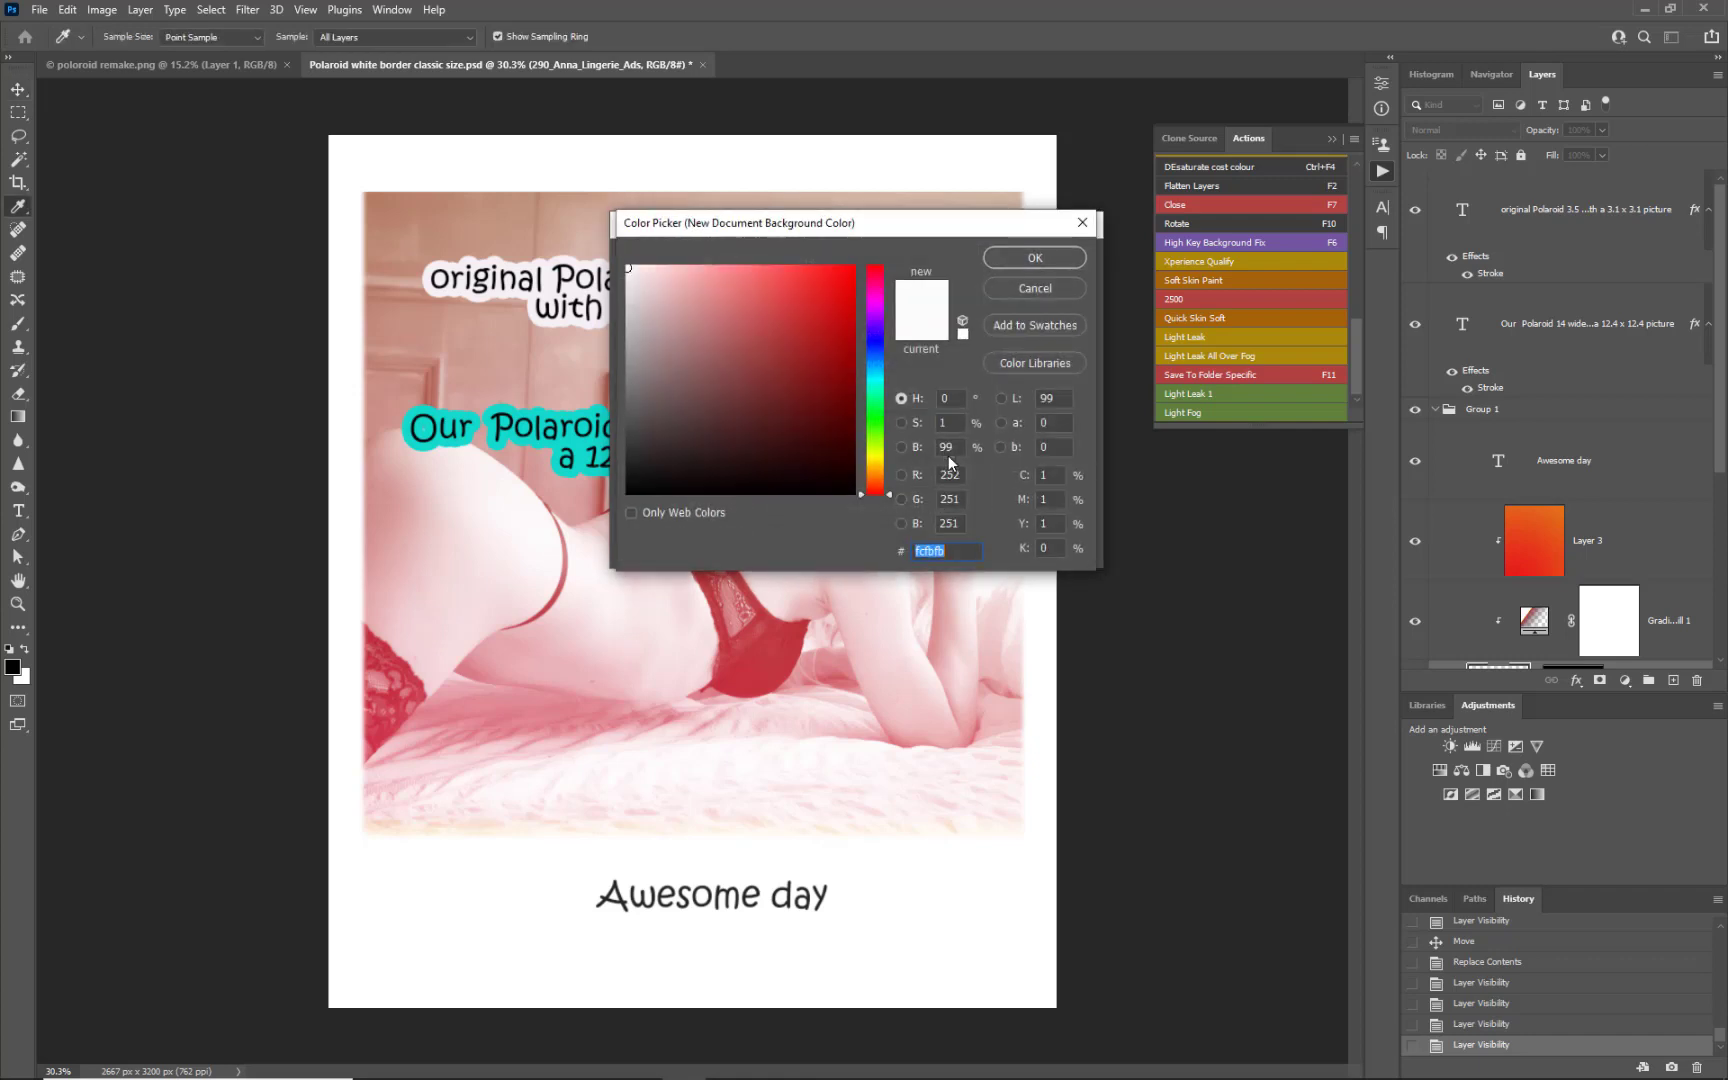
left_click(1049, 261)
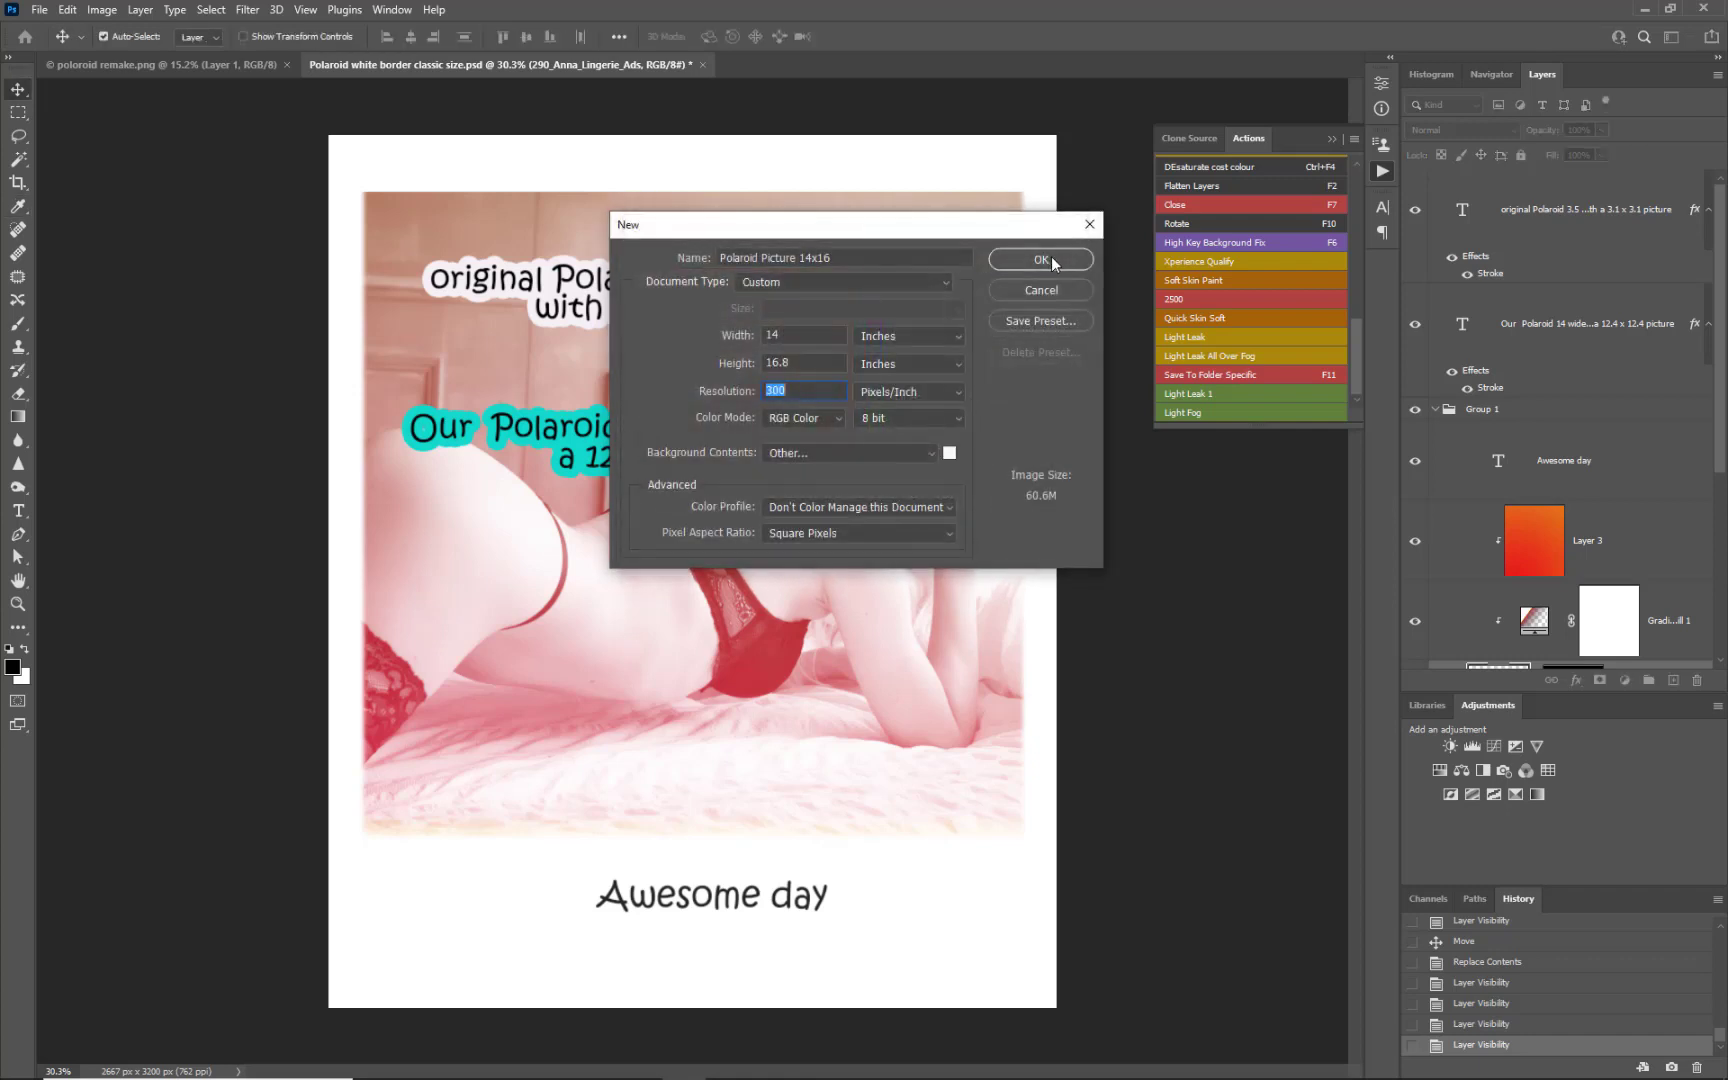
left_click(1050, 262)
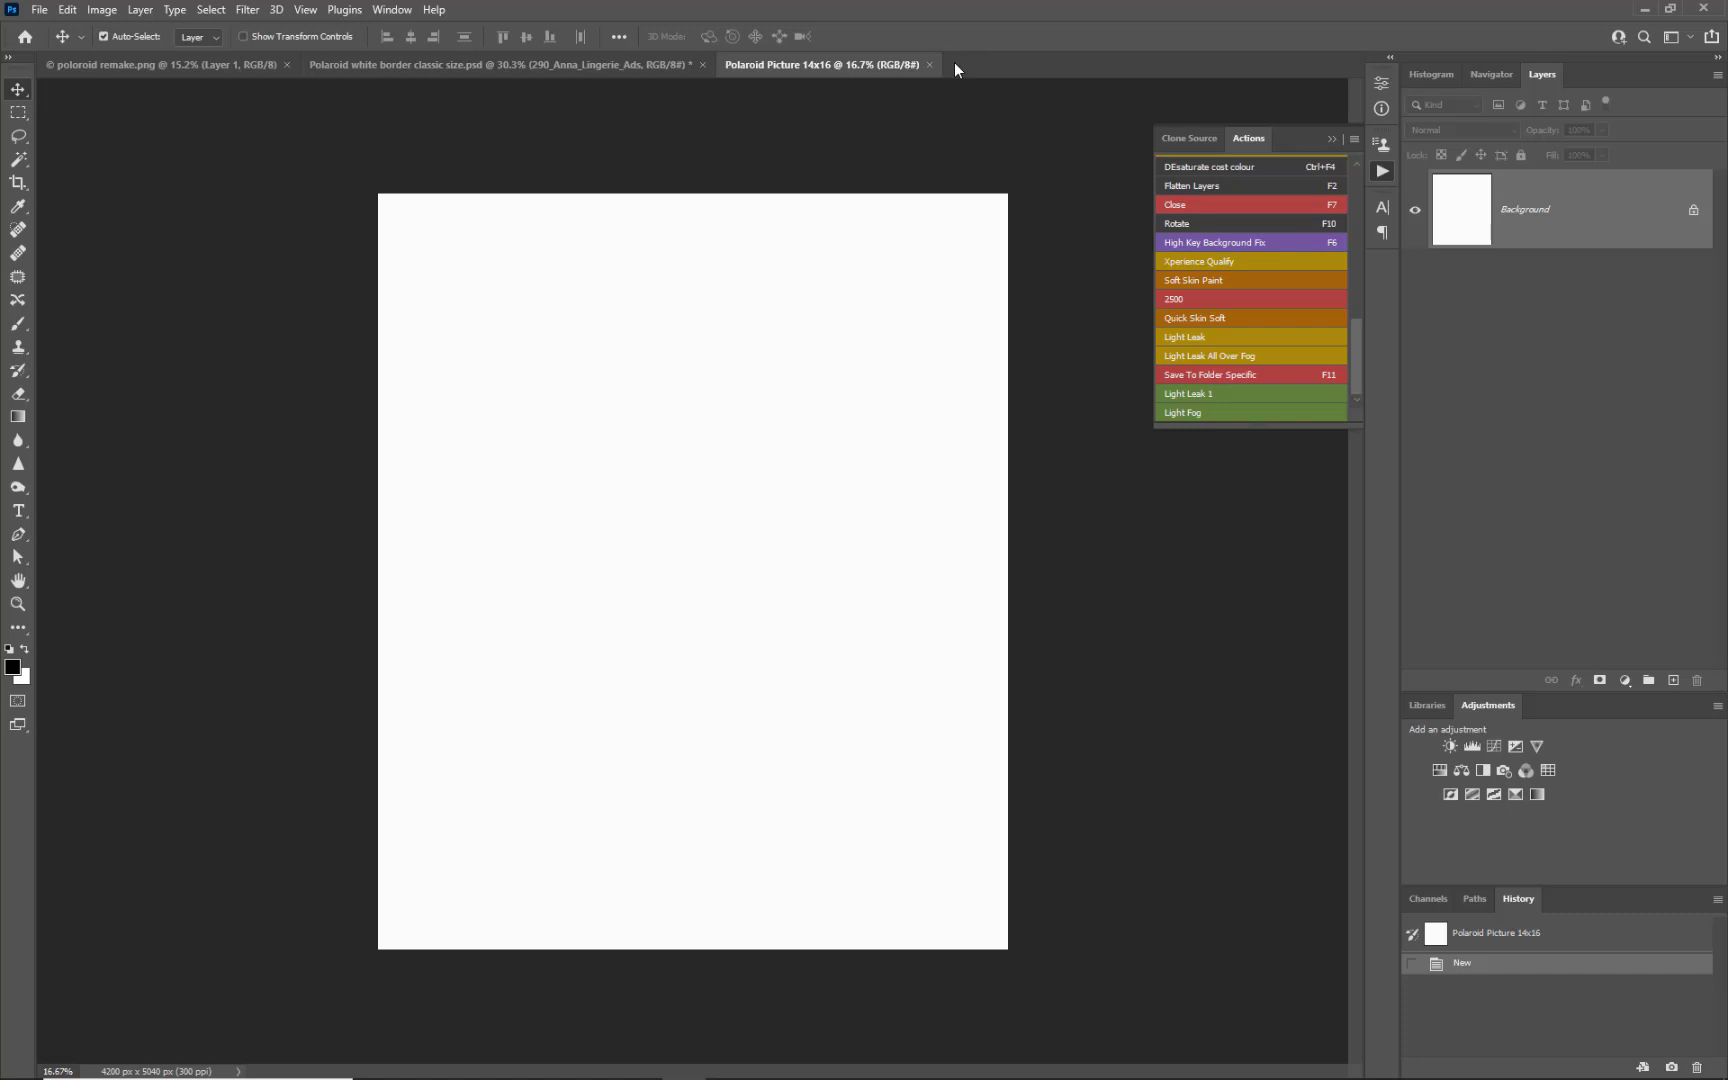
Step: Start a second new document and name it "Polaroid Image"
left_click(41, 12)
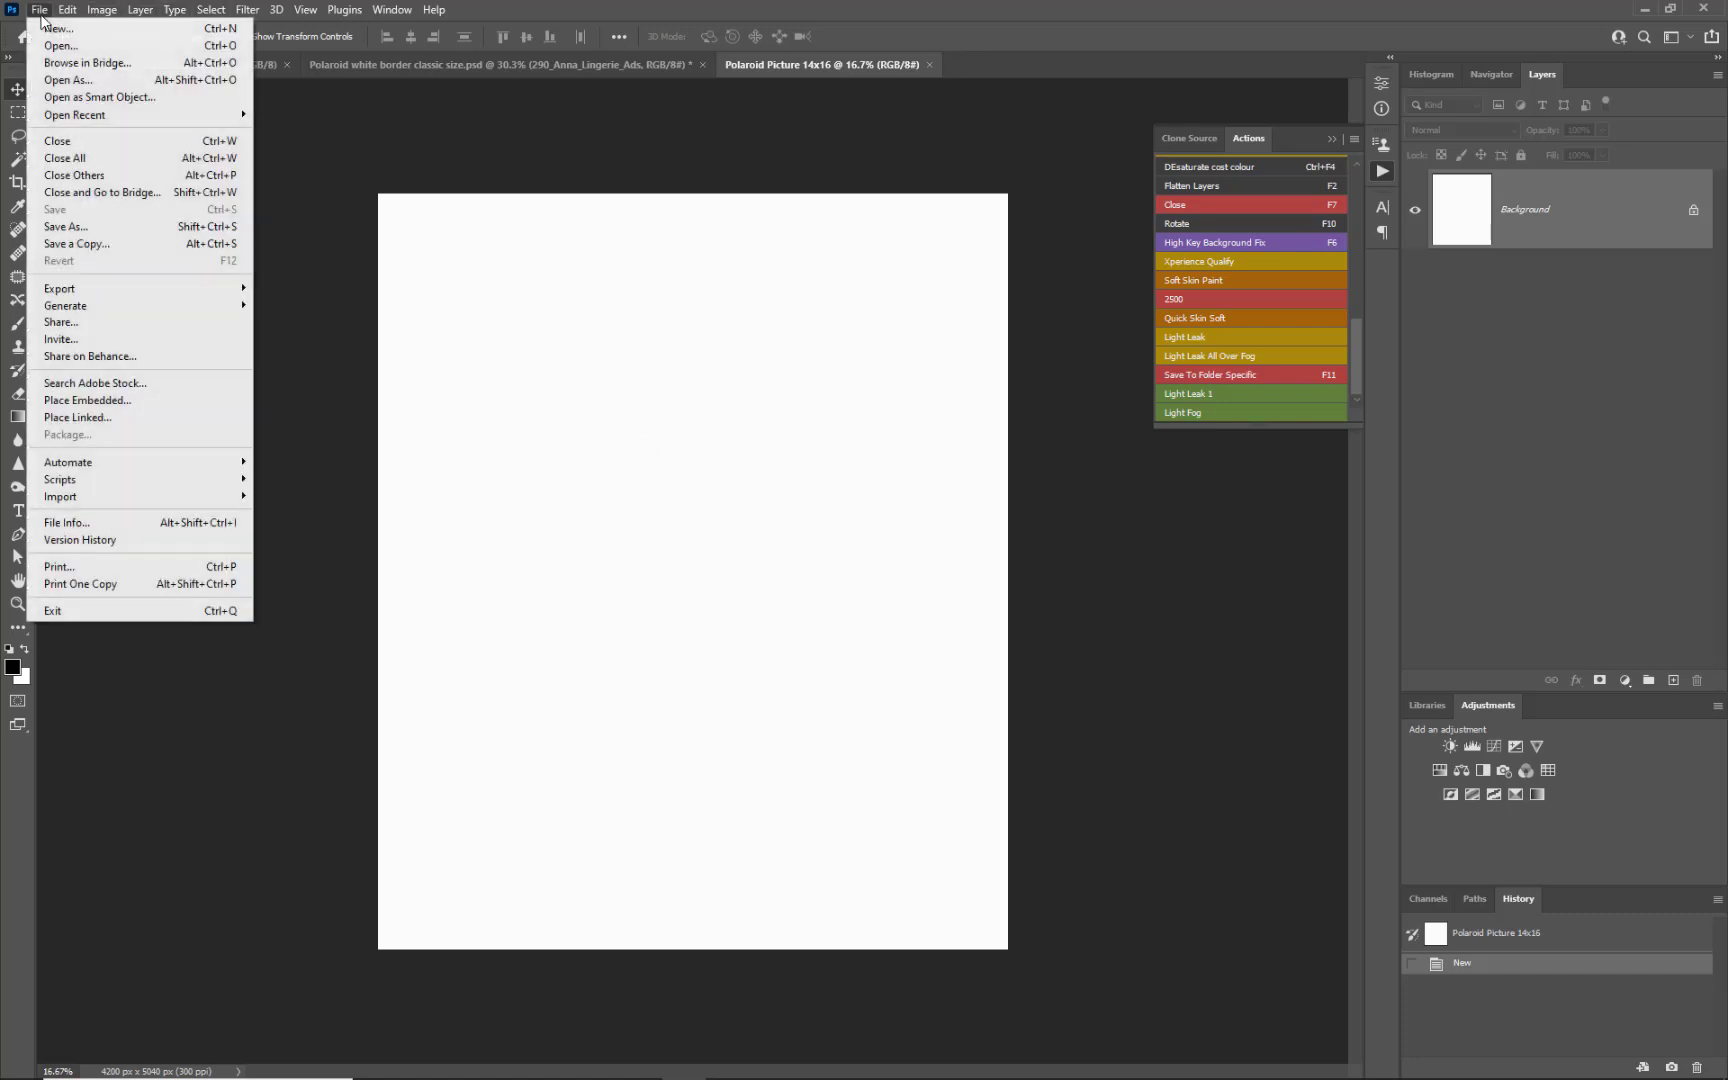
left_click(52, 28)
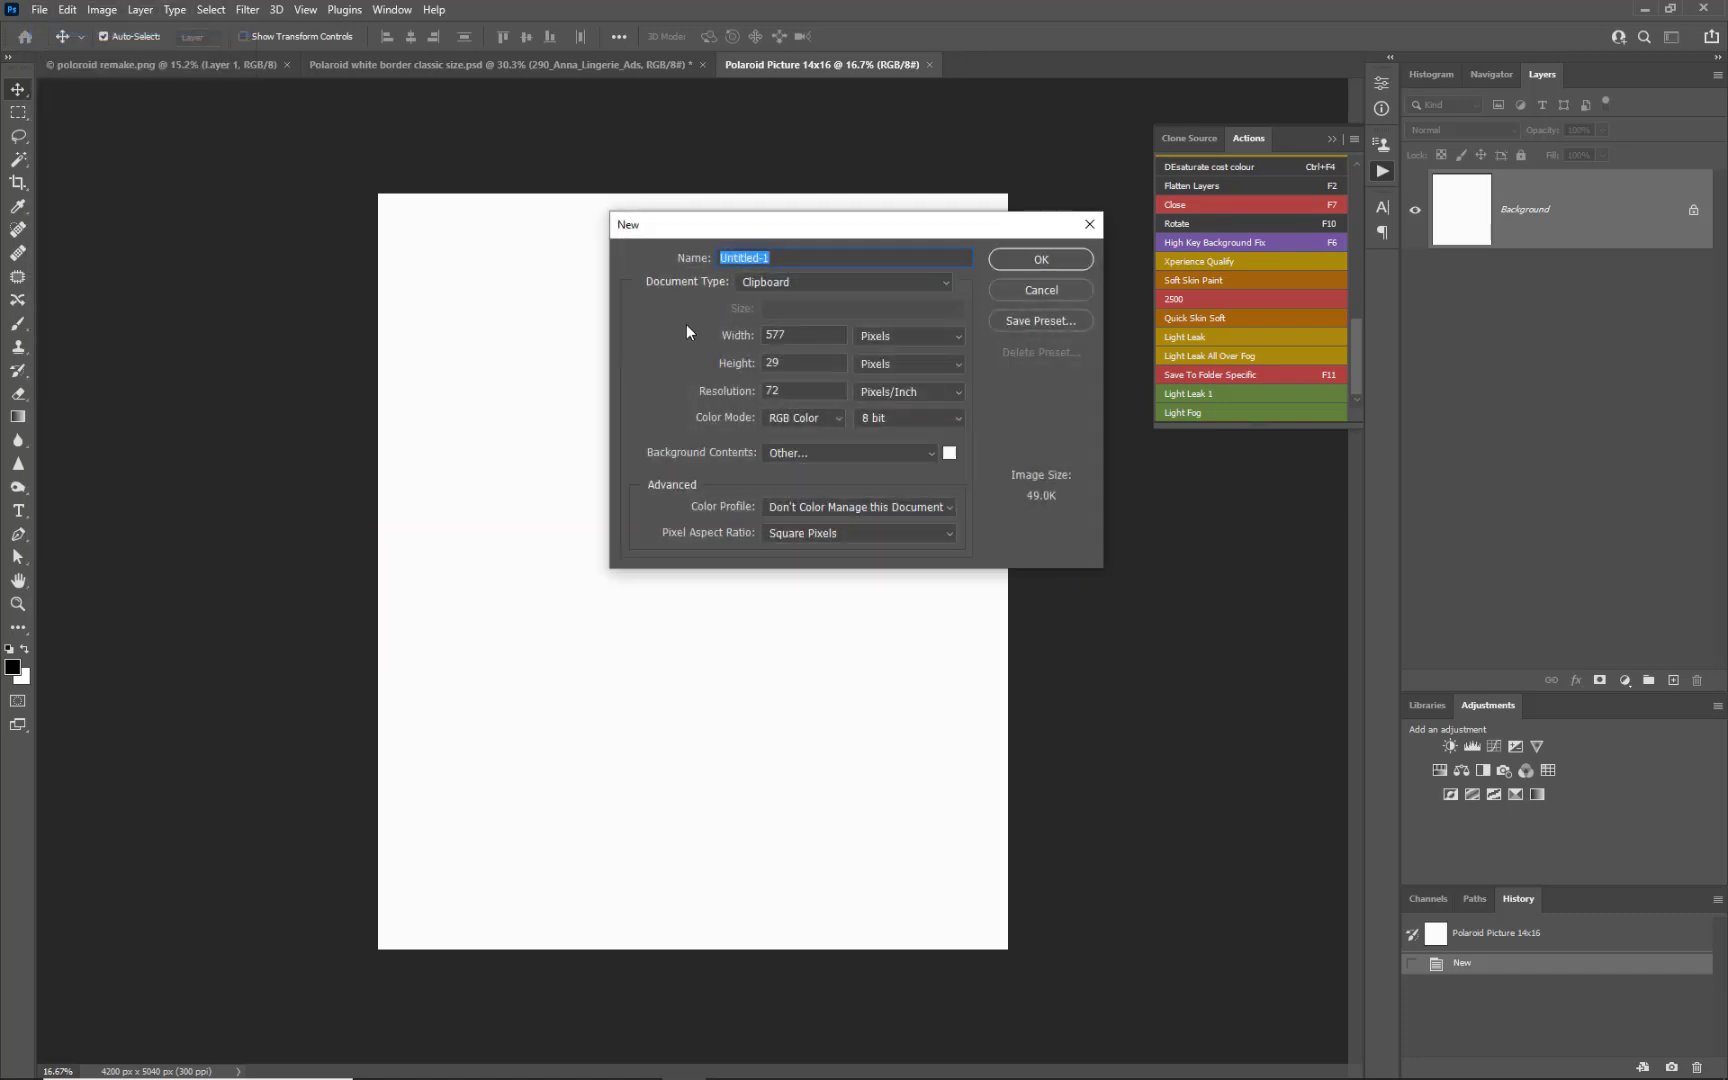
type("Polaroid Image")
Step: Size the Polaroid Image document at 12.4 by 12.4 inches with a resolution of 300 pixels/inch
left_click(890, 335)
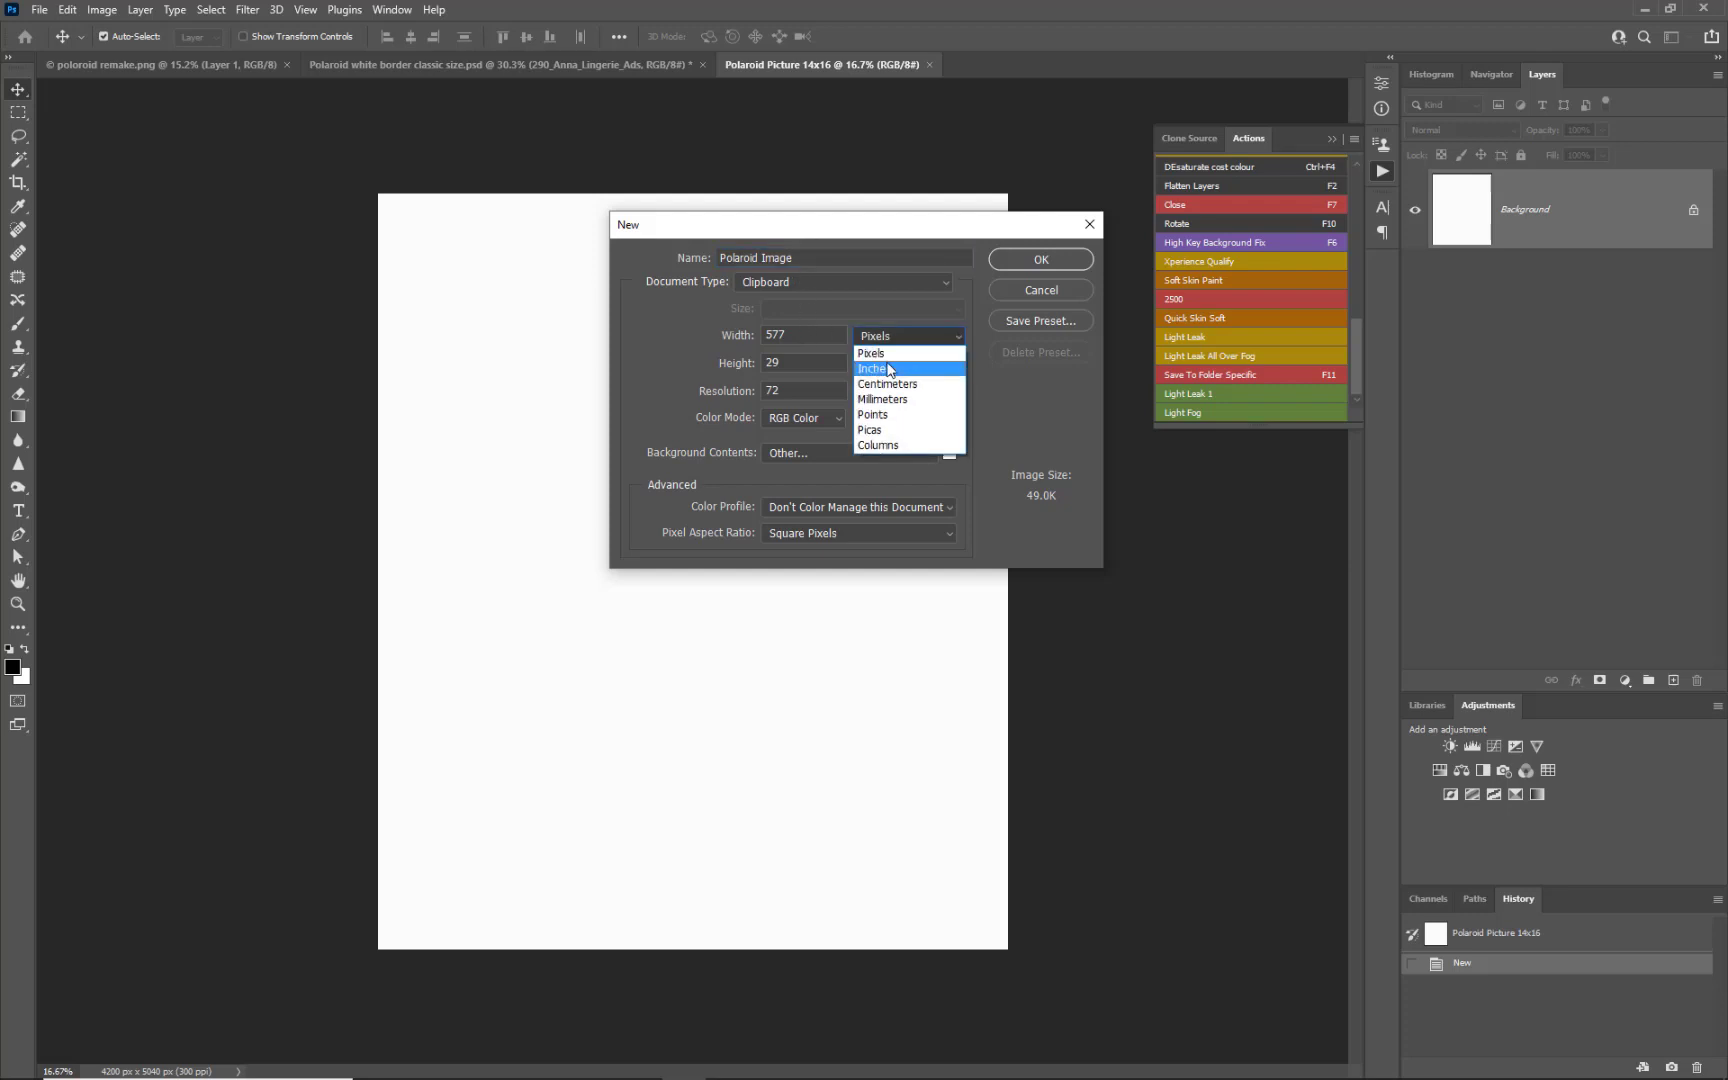
left_click(886, 363)
key("shift+Tab")
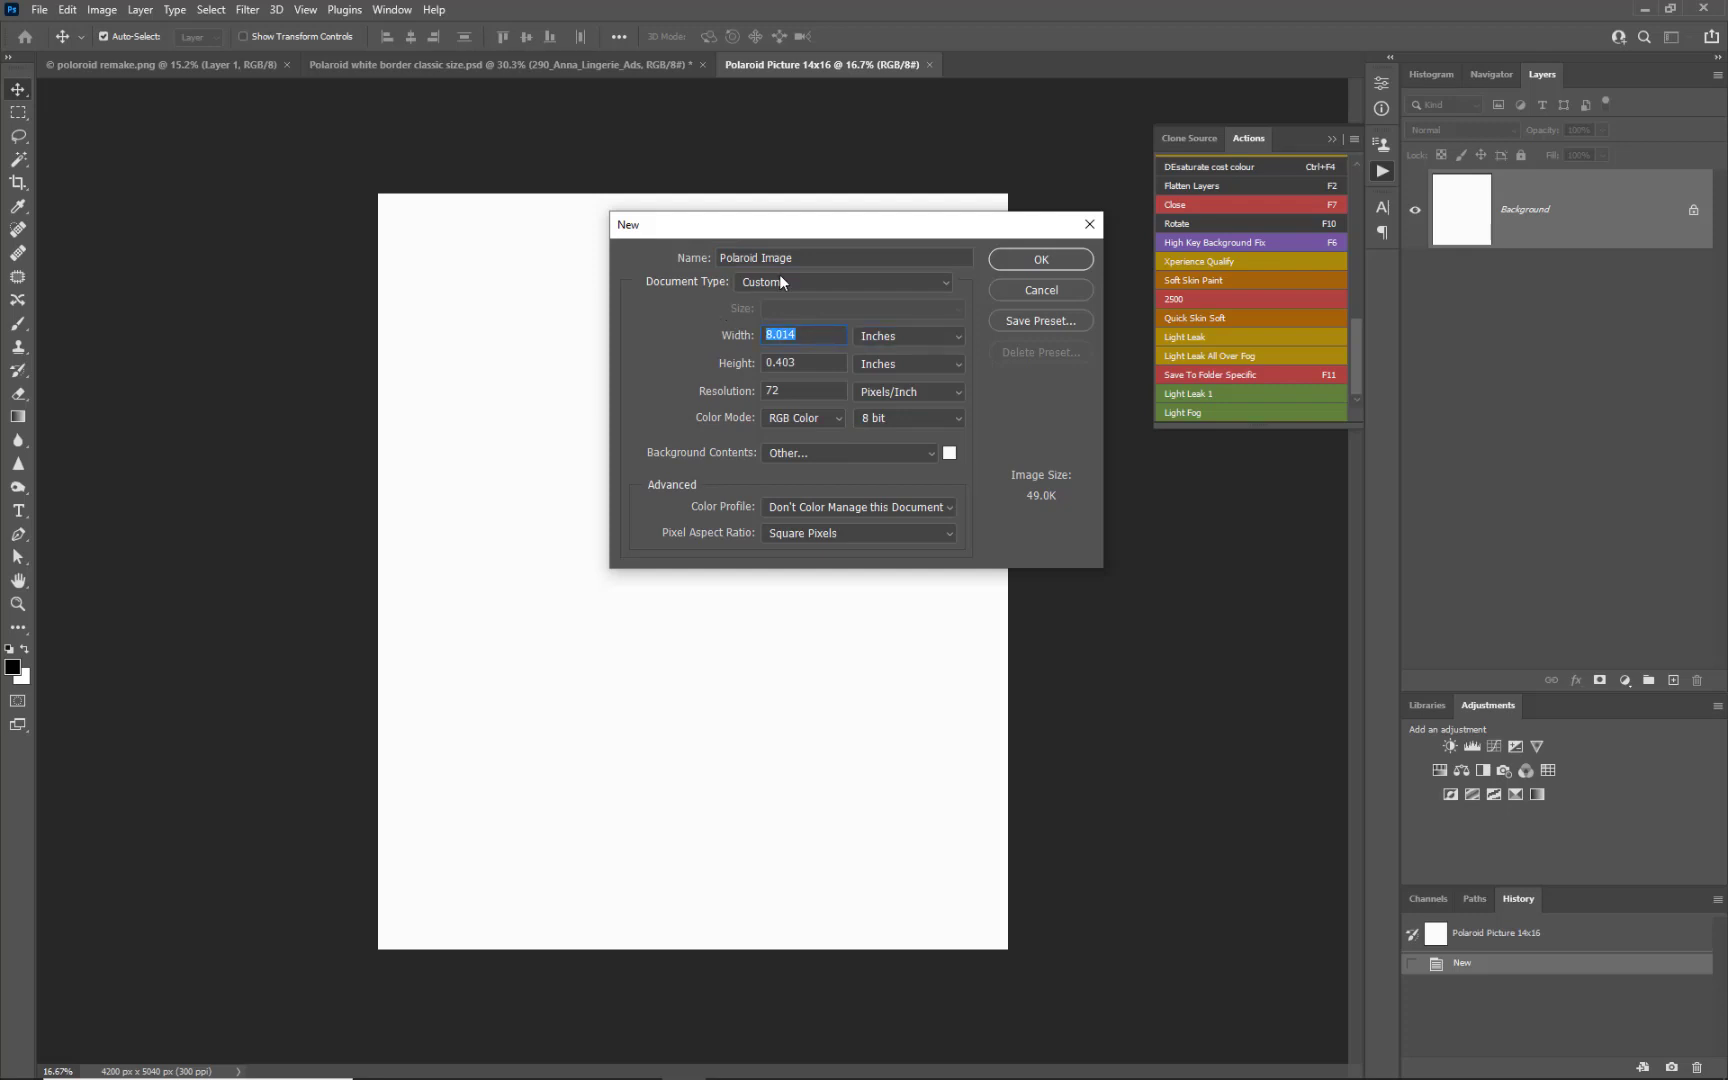
type("12.4")
key("Tab")
type("12.4")
key("Tab")
type("3")
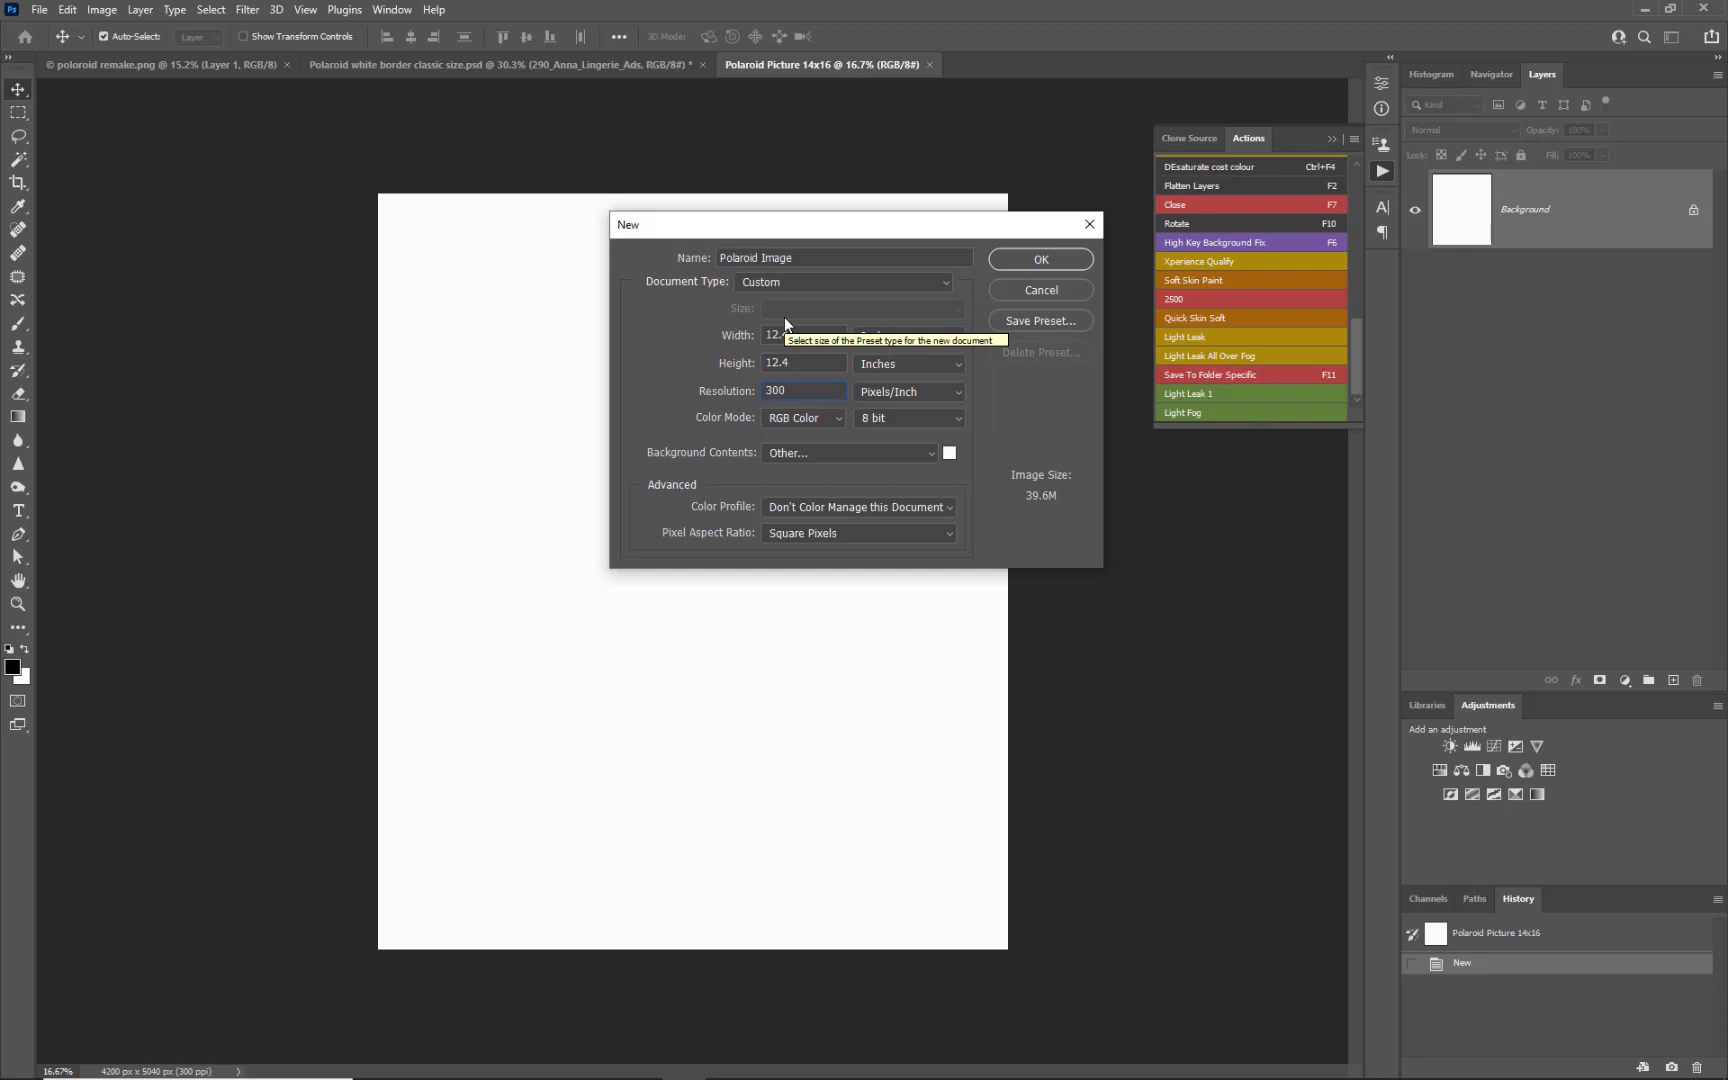
Step: Set the Polaroid Image document's background colour to red, d61212
left_click(950, 455)
left_click(836, 301)
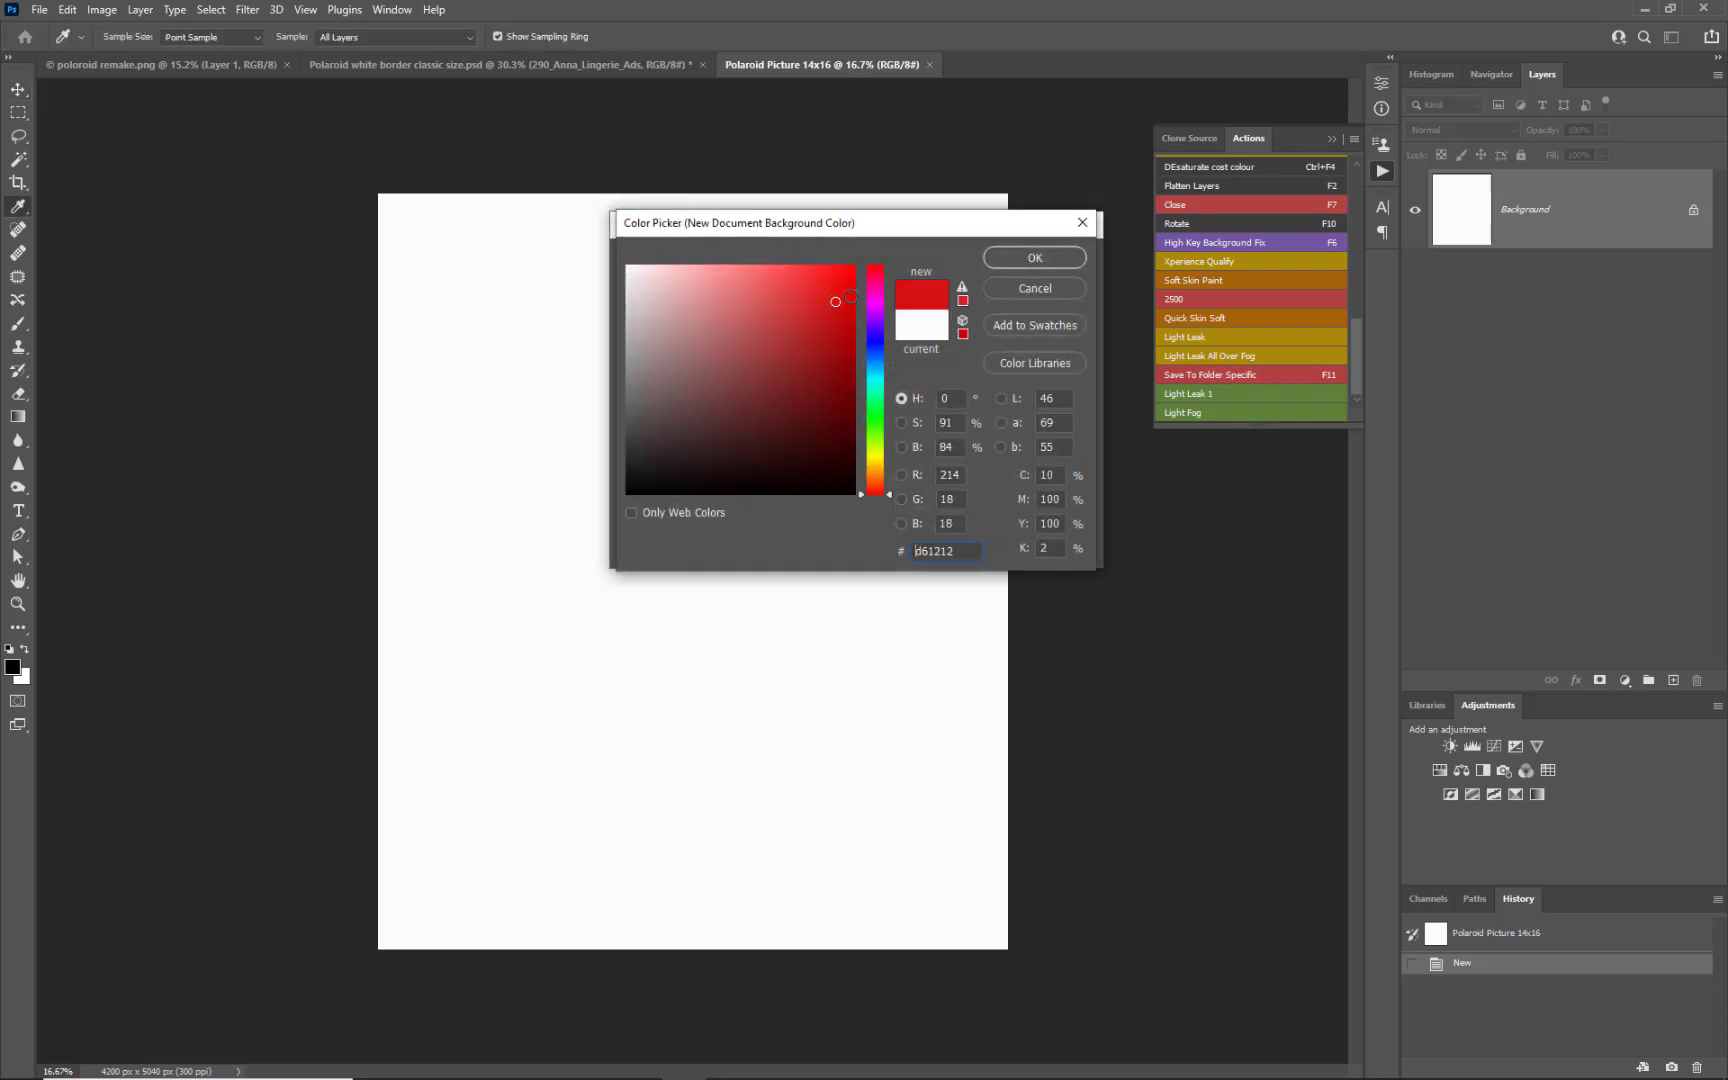
left_click(1038, 258)
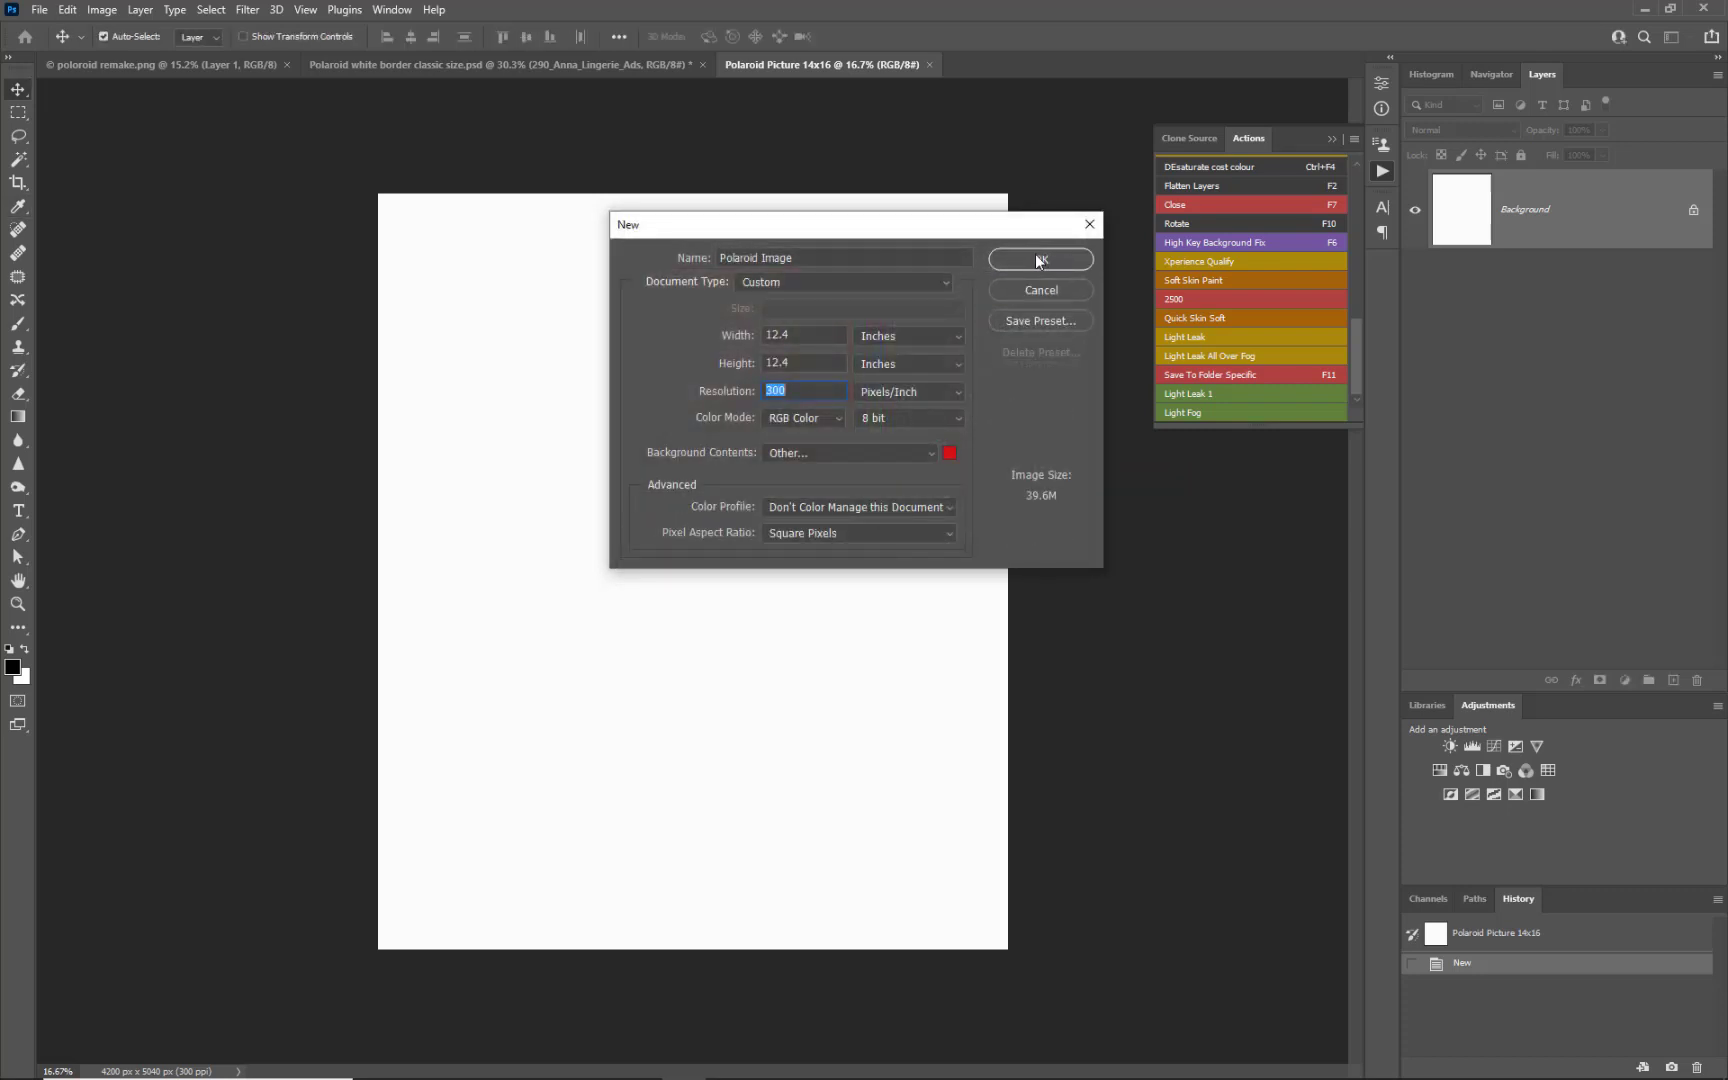
Step: Create the red Polaroid Image document and copy its red square as a layer into the Polaroid Picture 14x16 document
left_click(1040, 259)
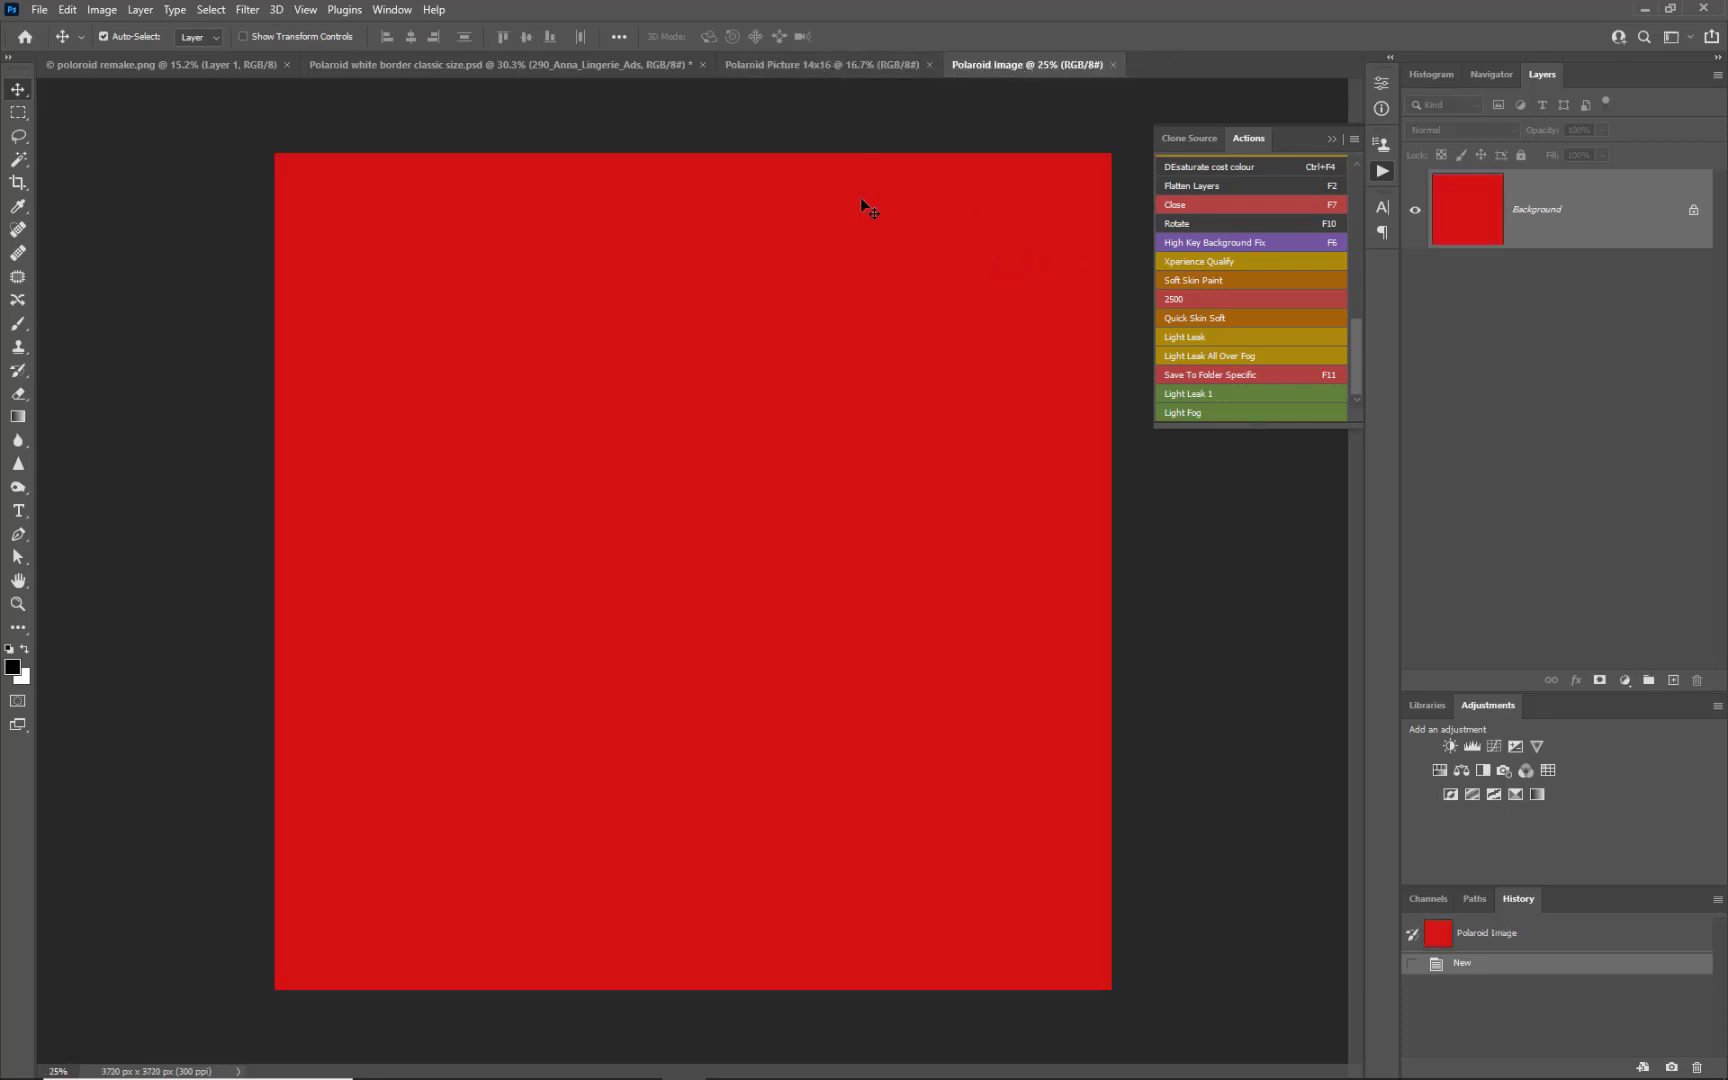
left_click_drag(863, 200, 708, 491)
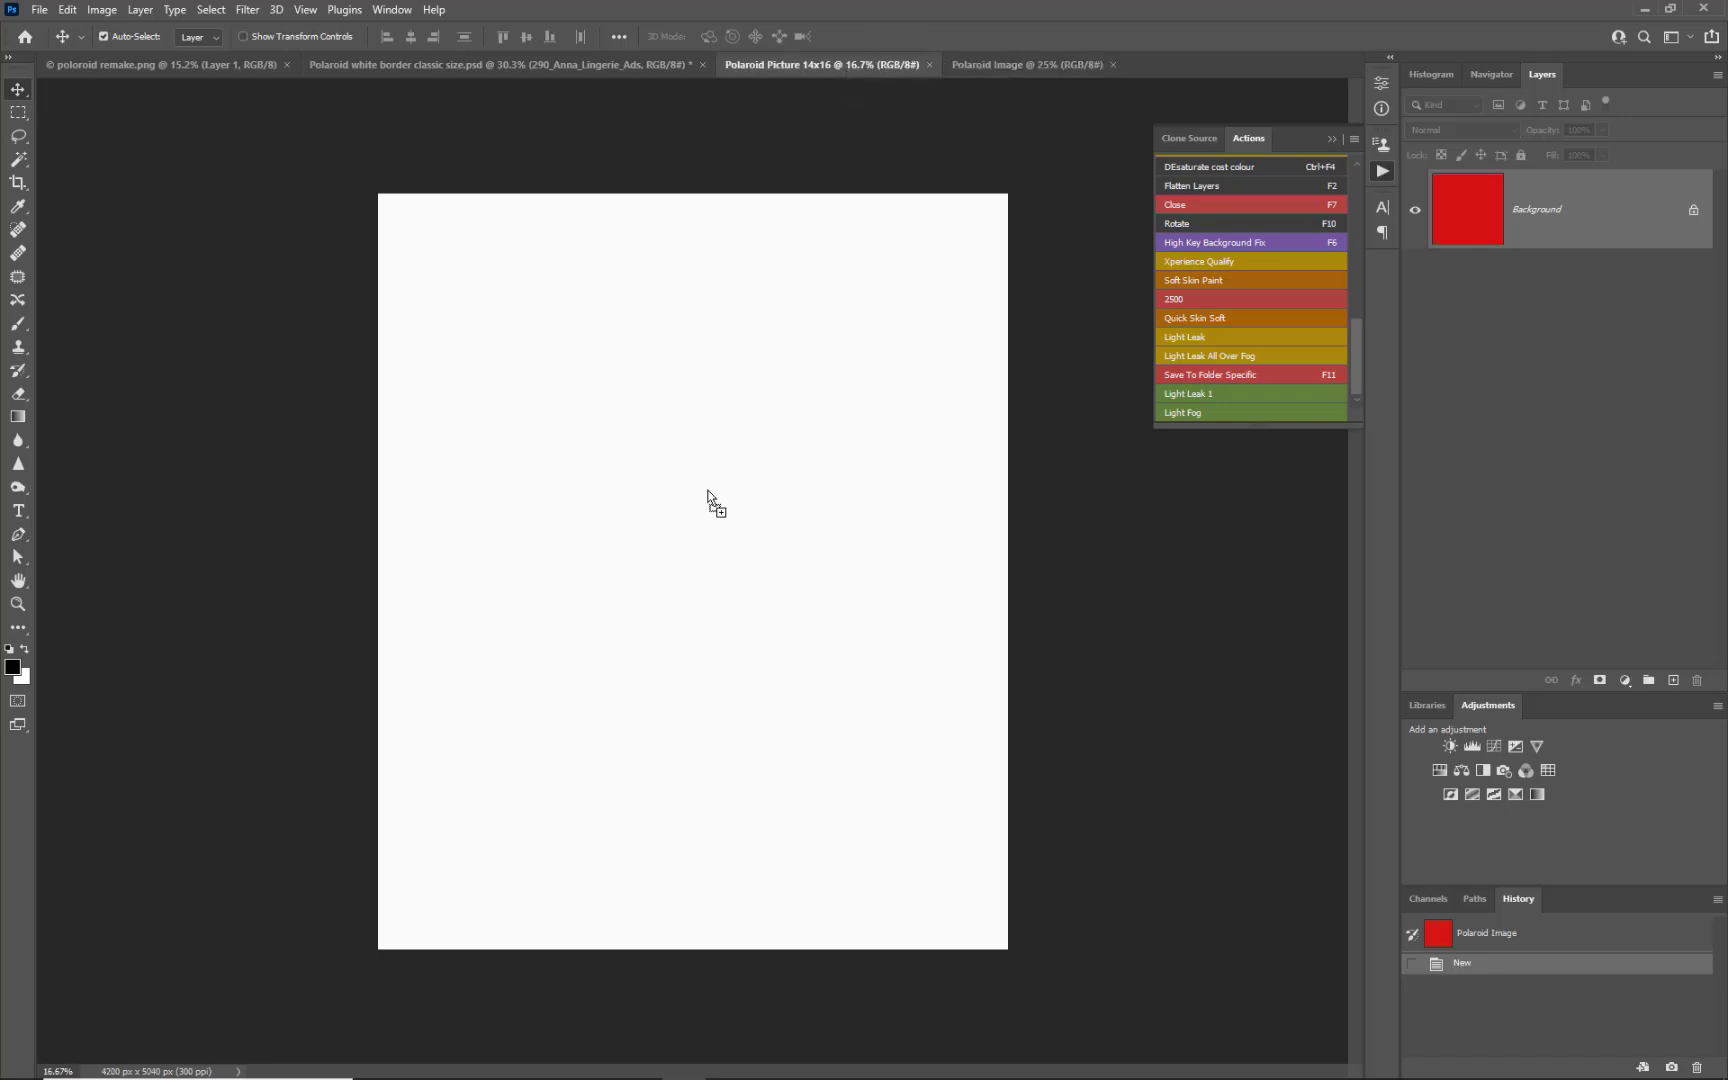
left_click_drag(708, 491, 710, 490)
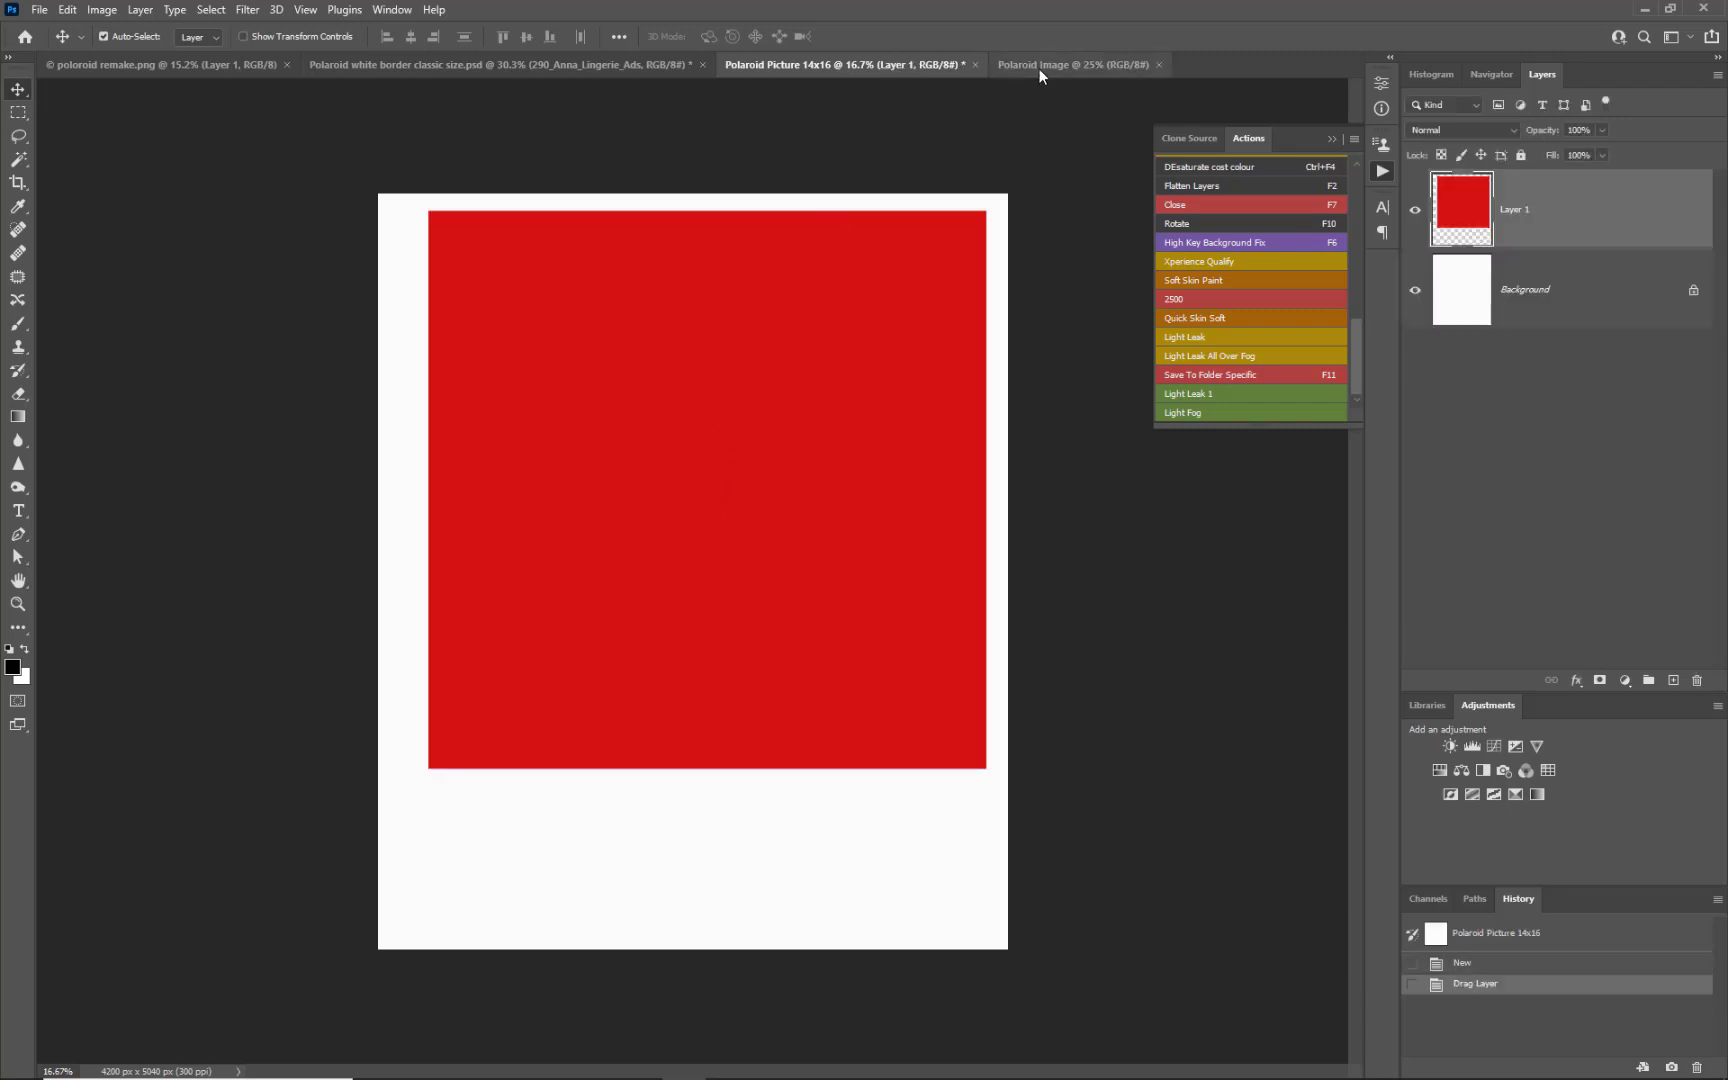
Step: Centre the red square horizontally on the white page, with a top margin about equal to the side margins
mouse_move(823, 290)
left_mouse_down()
mouse_move(799, 293)
mouse_move(807, 319)
left_mouse_up()
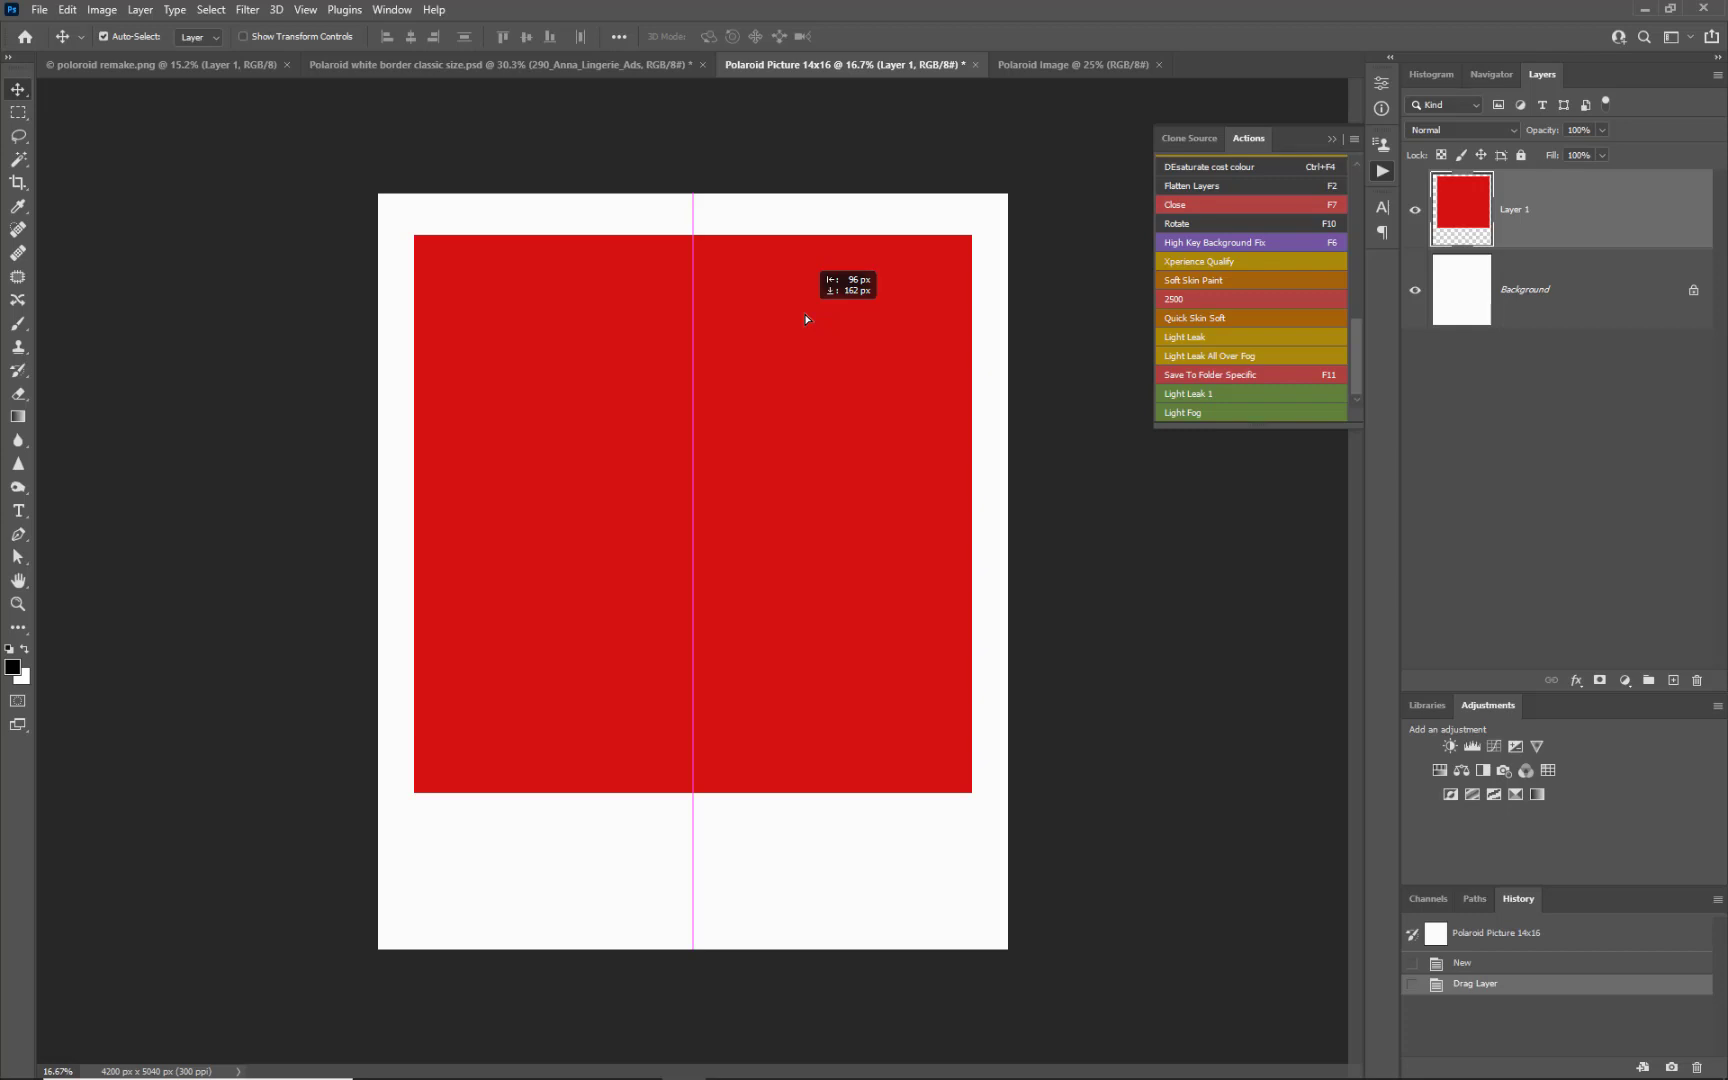
mouse_move(807, 319)
left_mouse_down()
mouse_move(788, 311)
mouse_move(809, 312)
left_mouse_up()
mouse_move(808, 309)
left_mouse_down()
mouse_move(811, 387)
mouse_move(816, 315)
left_mouse_up()
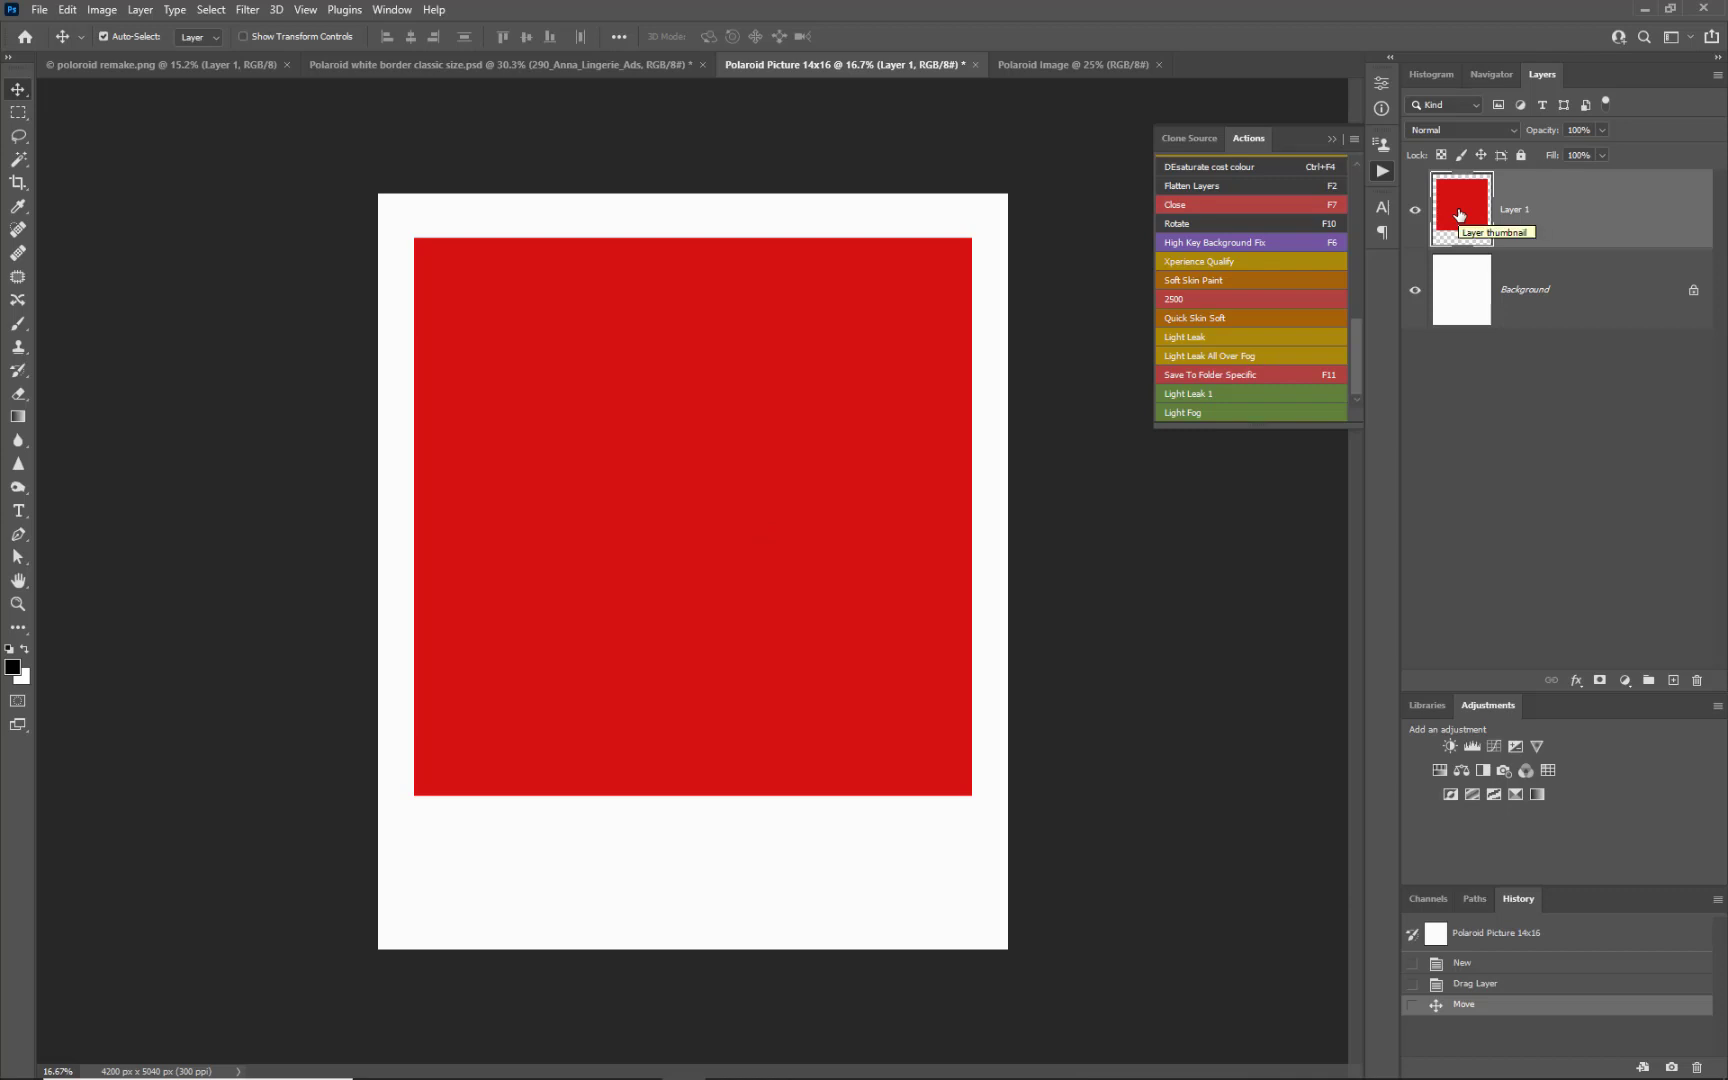
Step: Duplicate the red square layer, naming the lower one "Cutout" and the upper copy "Blur edge"
key("ctrl+j")
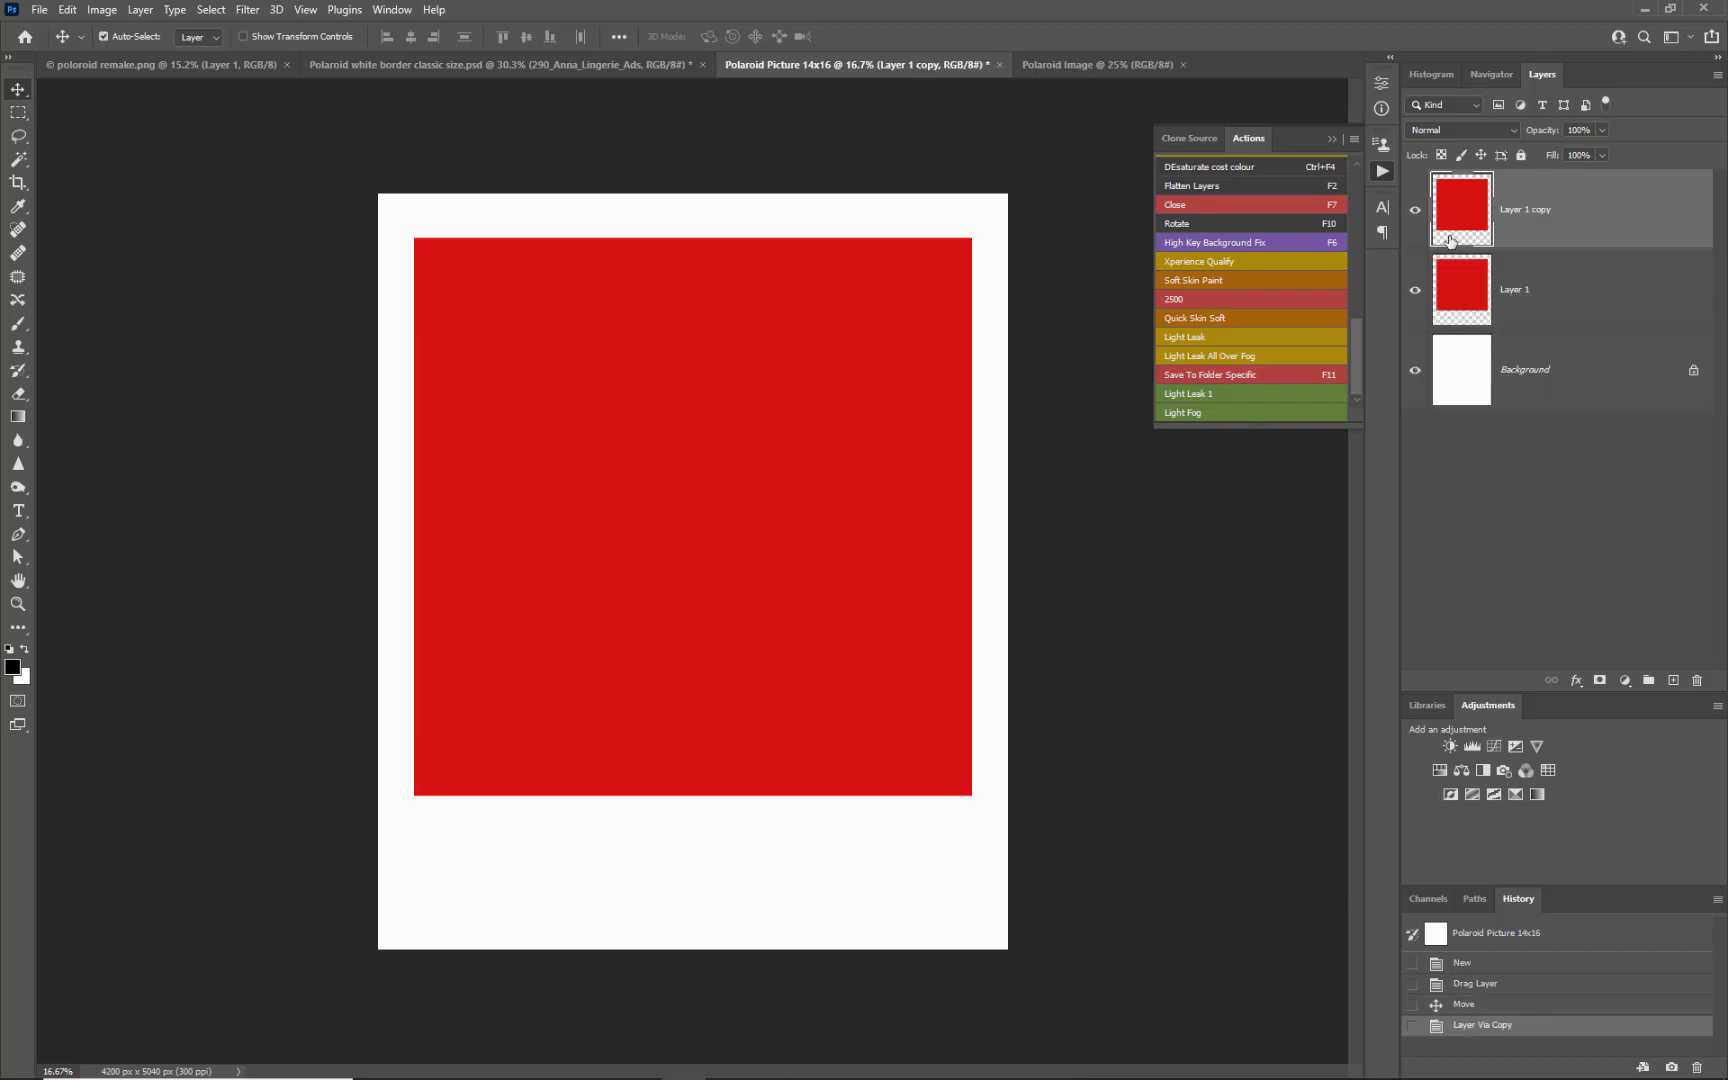
double_click(1512, 290)
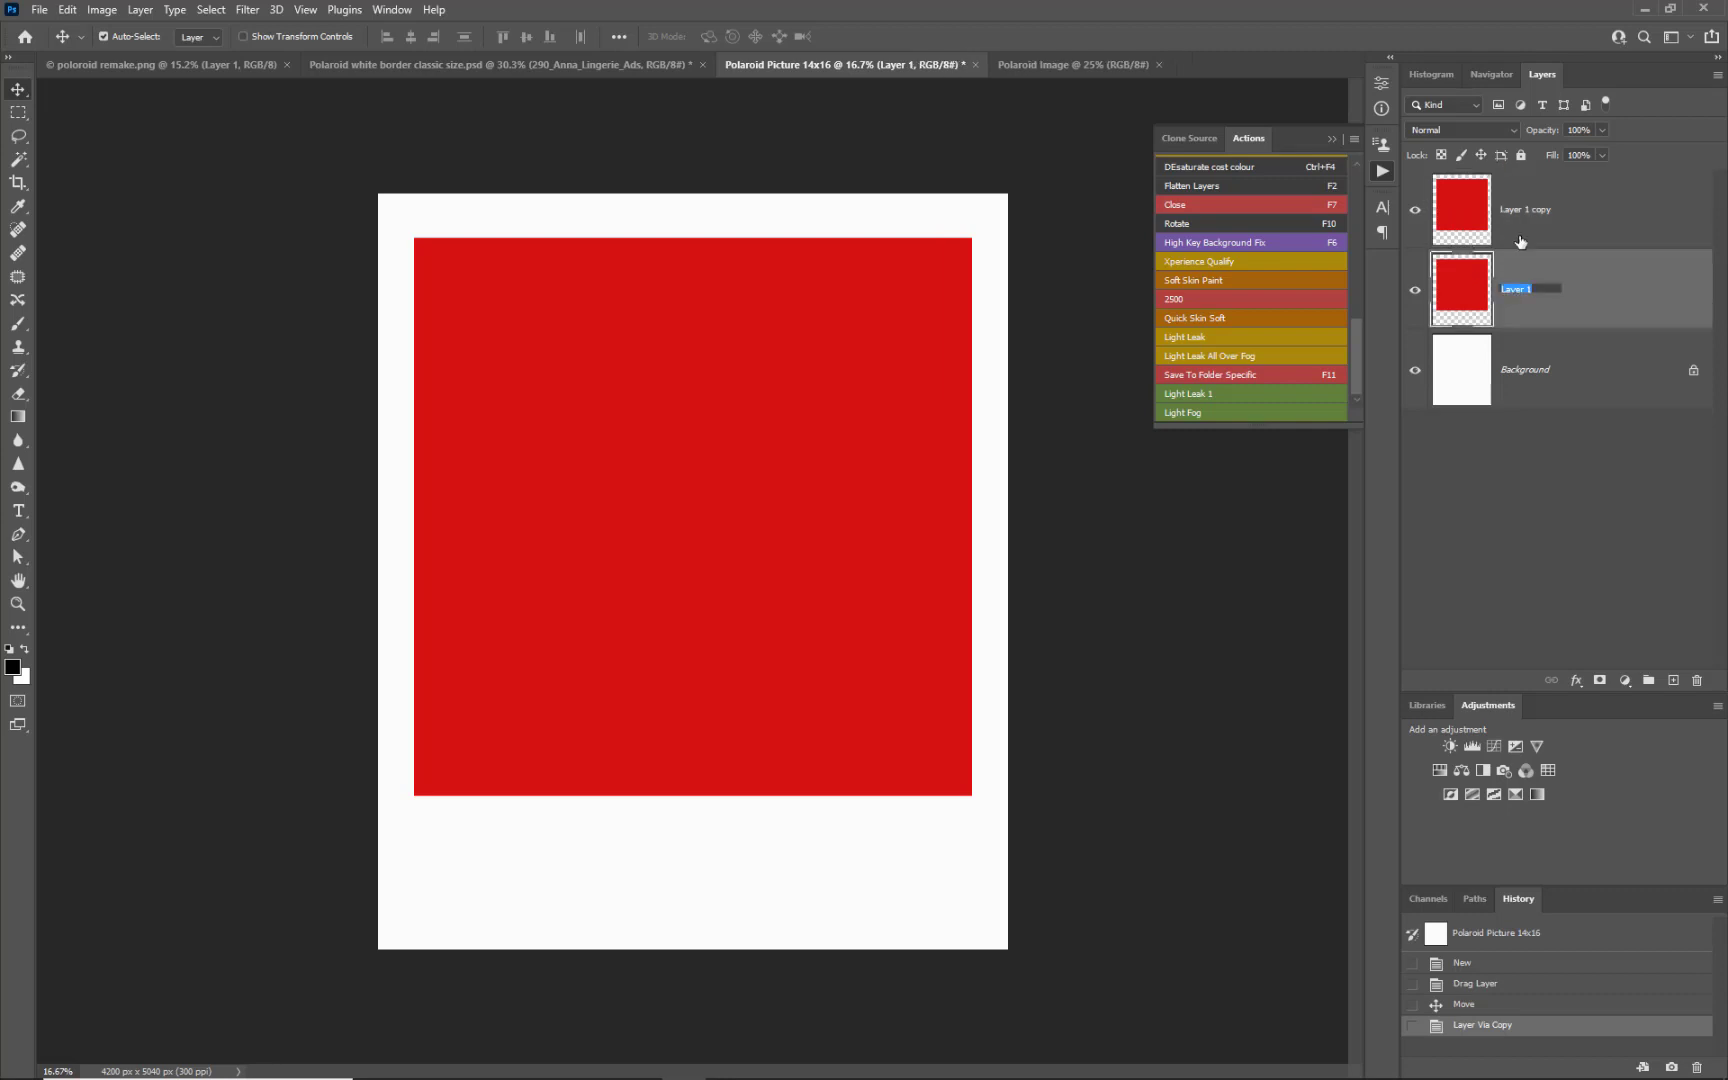
type("Cutout")
double_click(1521, 209)
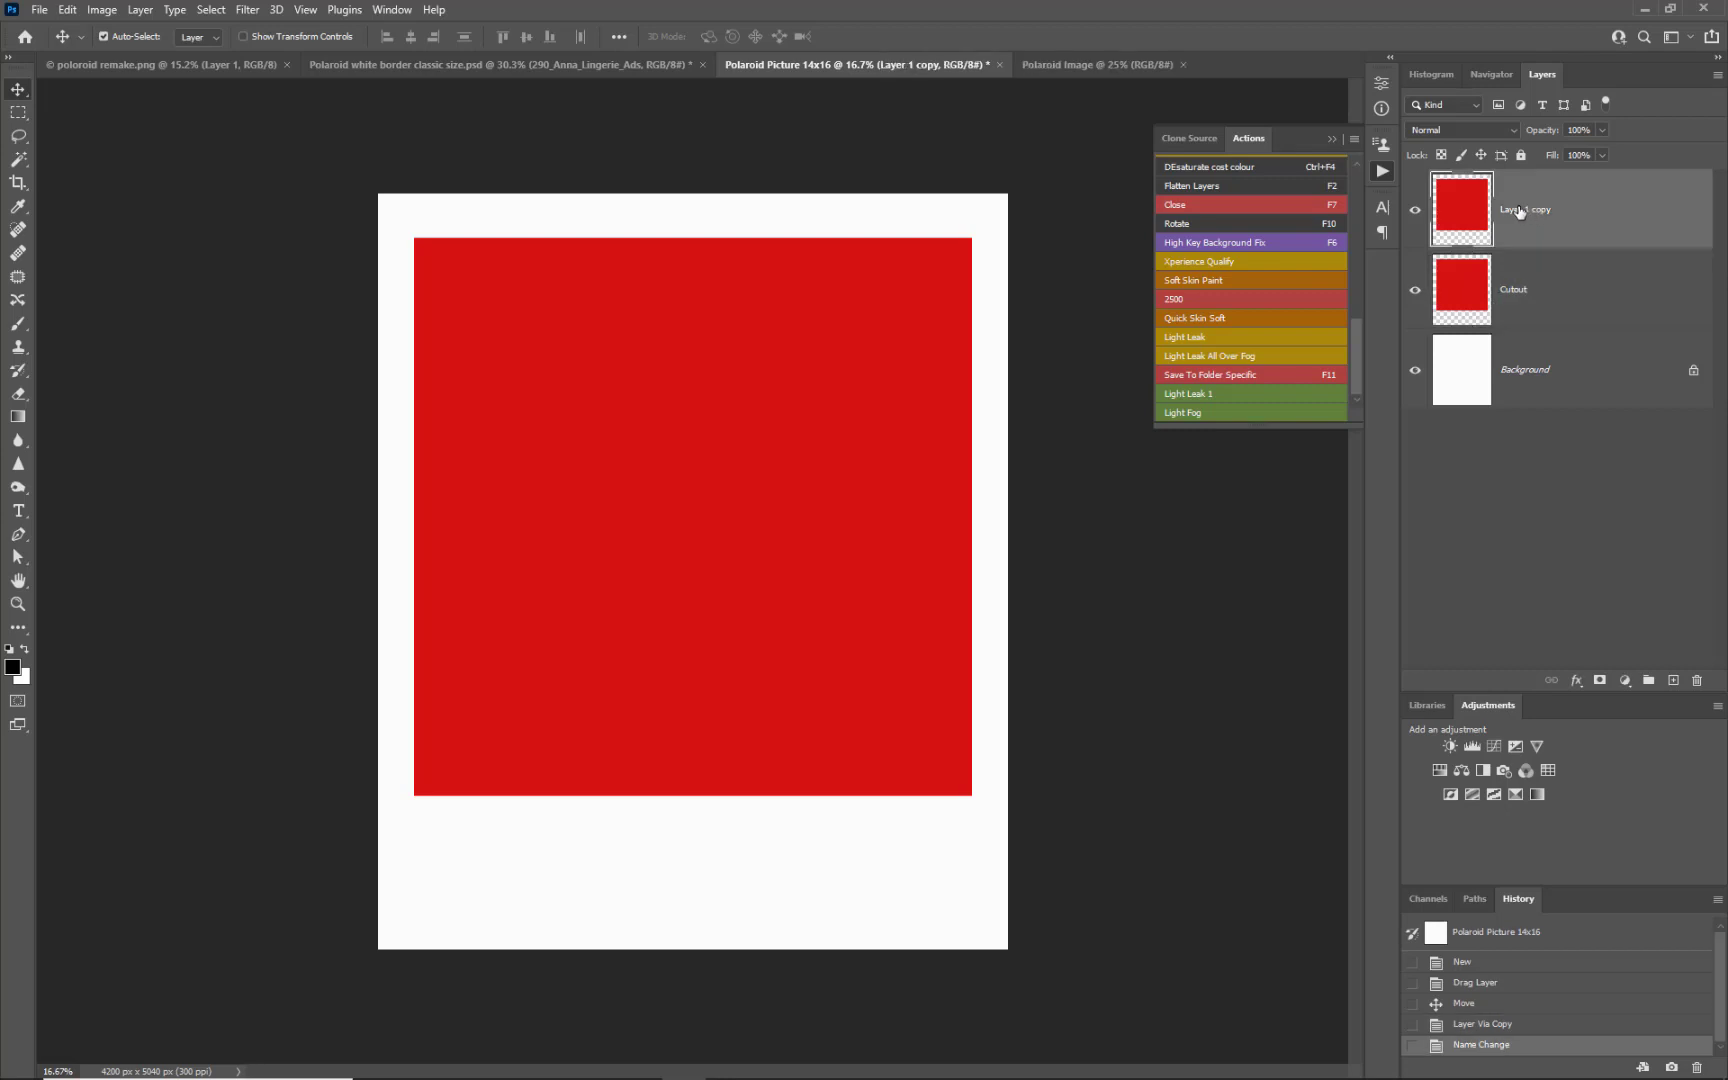
type("Blur edge")
key("Return")
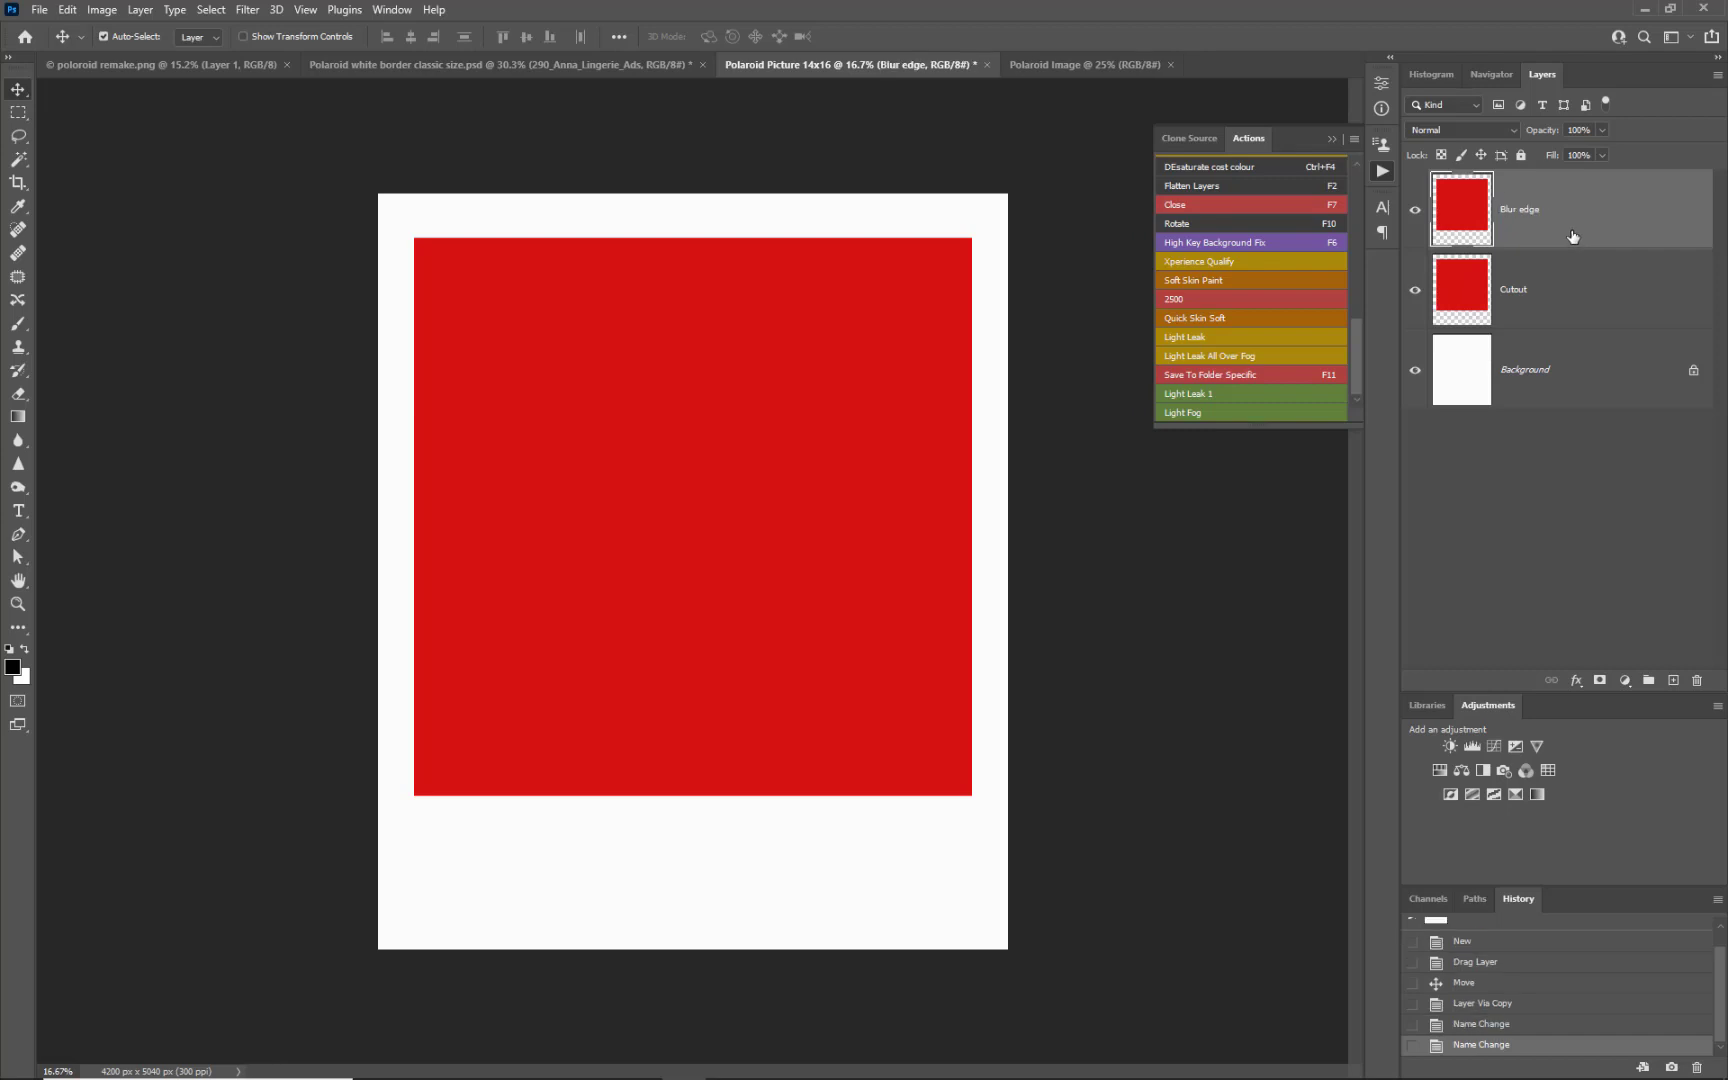
Step: Duplicate the Cutout layer and give the copy a layer mask made from its own outline, unlinked from the layer
left_click(1474, 288)
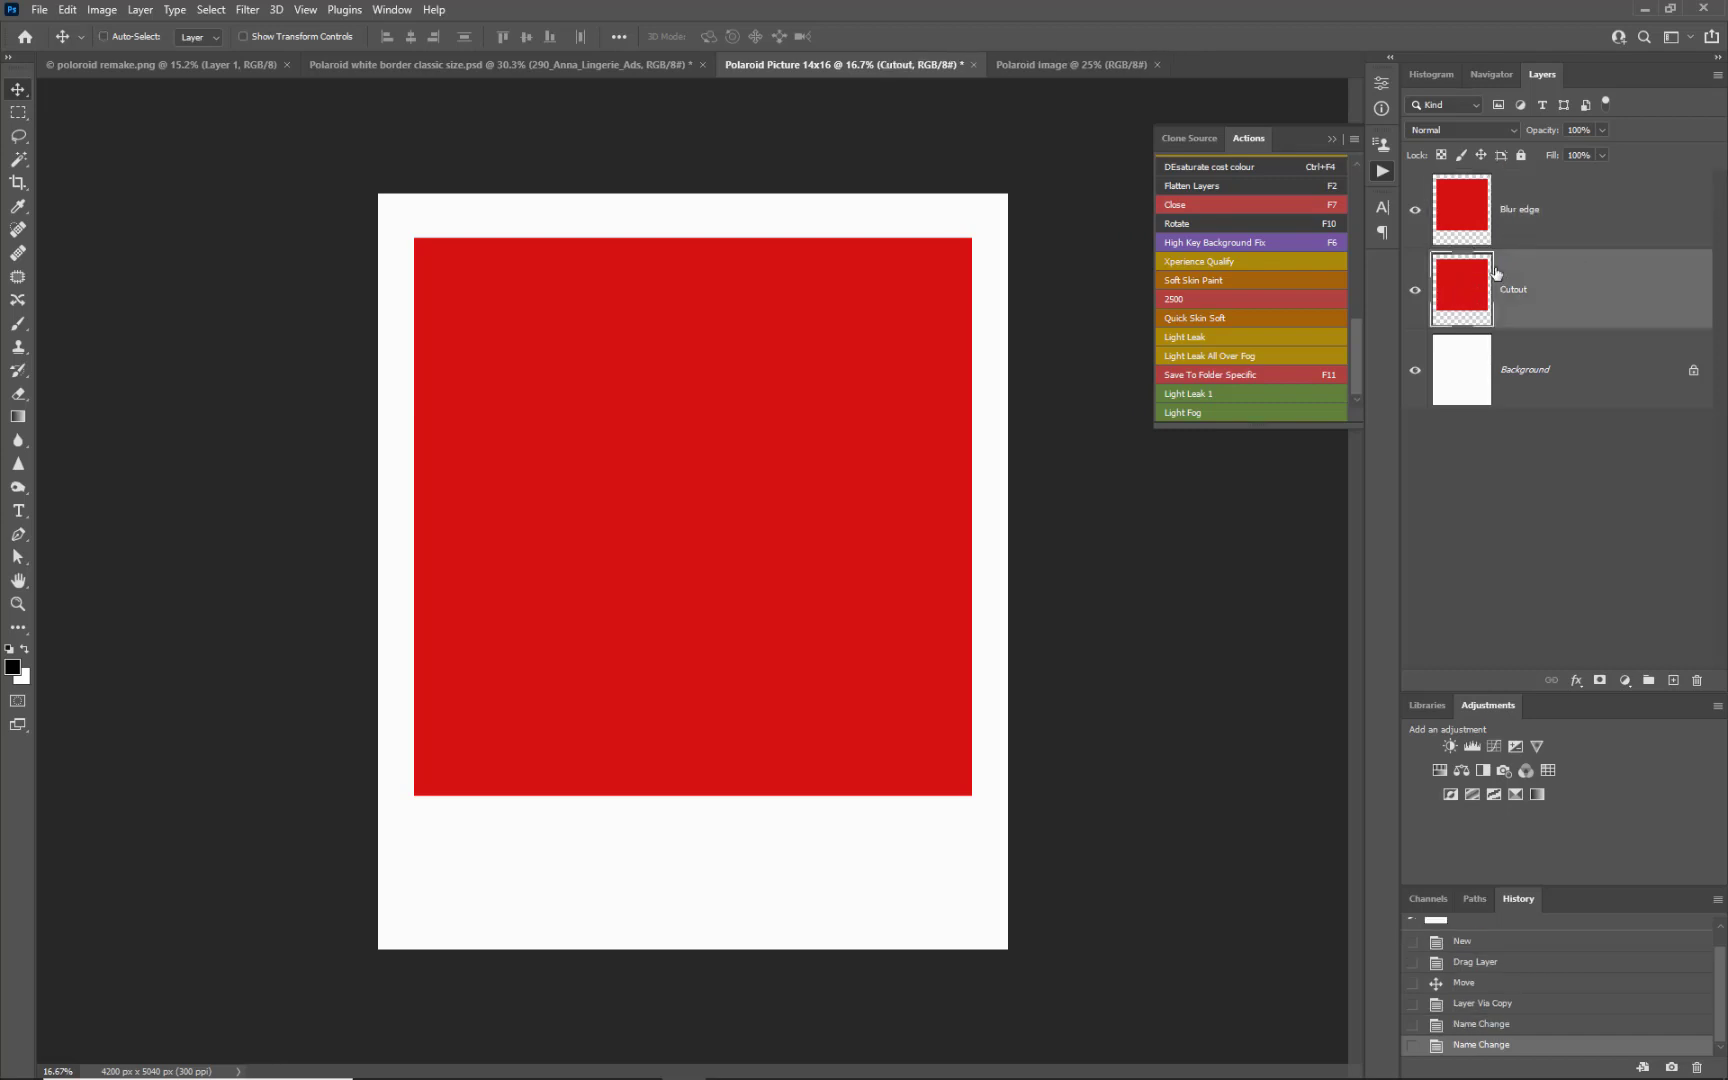
key("ctrl+j")
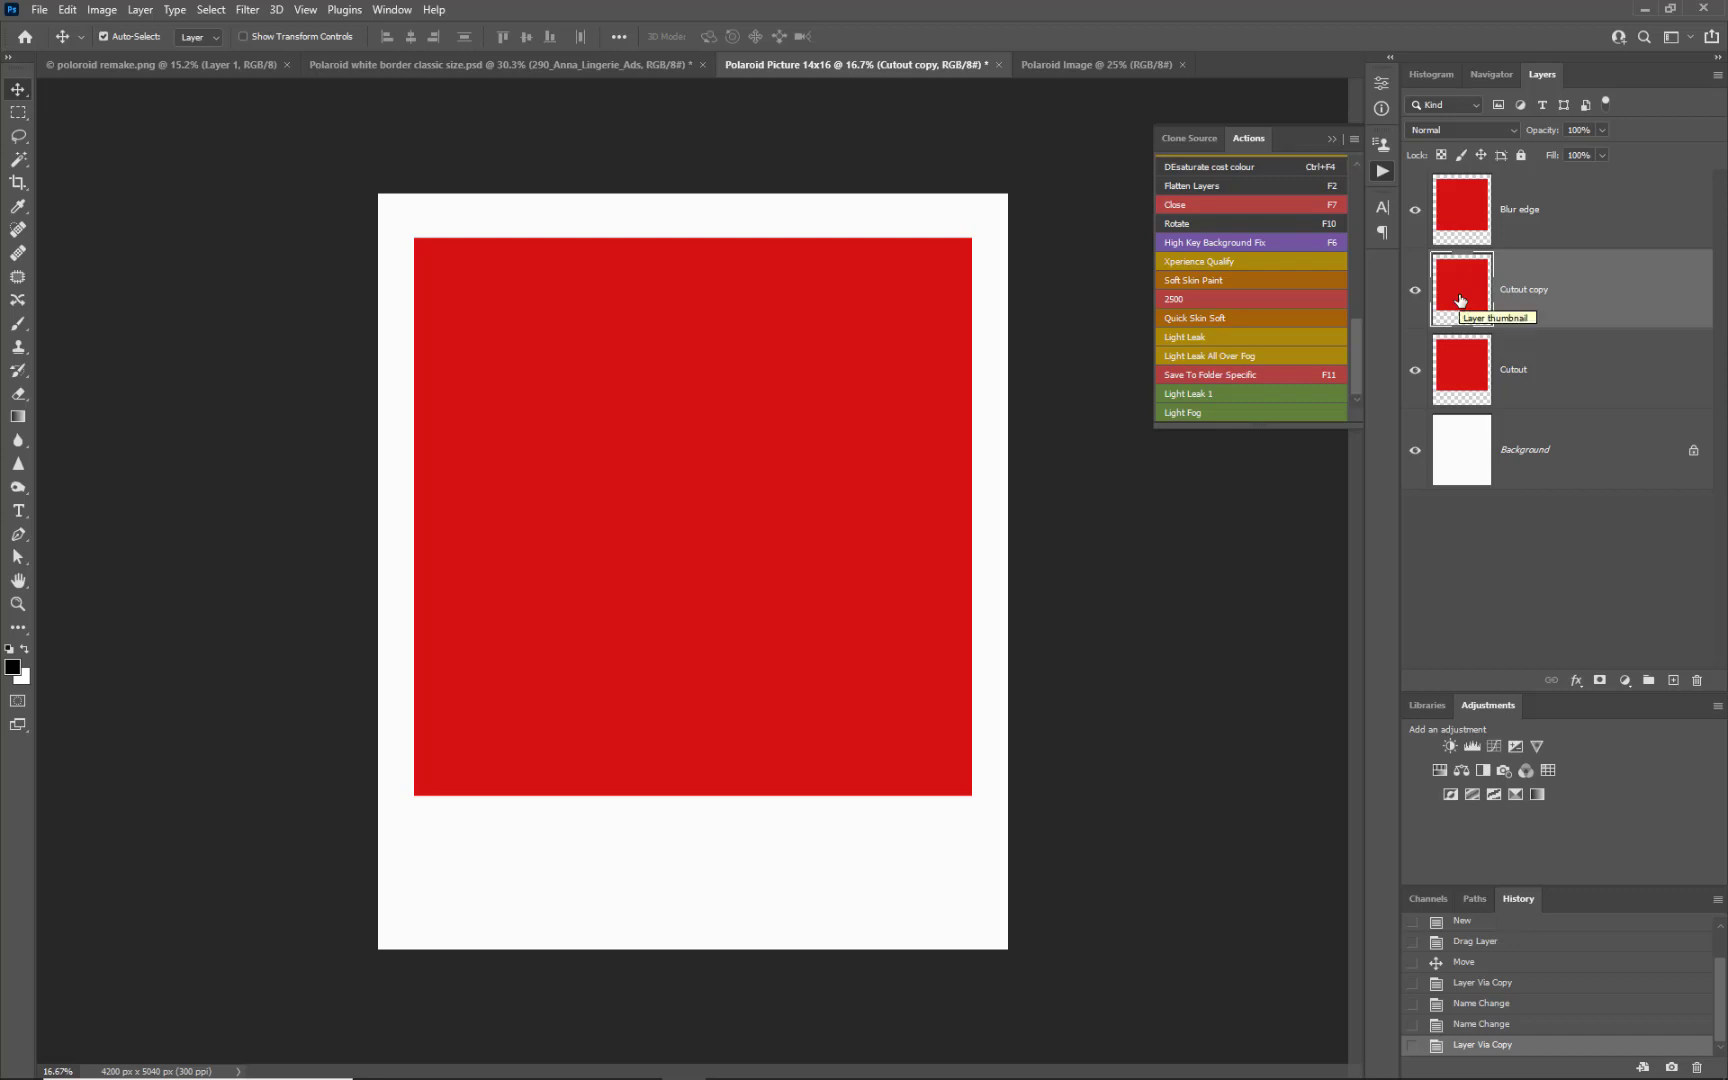
key("ctrl")
left_click(1461, 300, "ctrl")
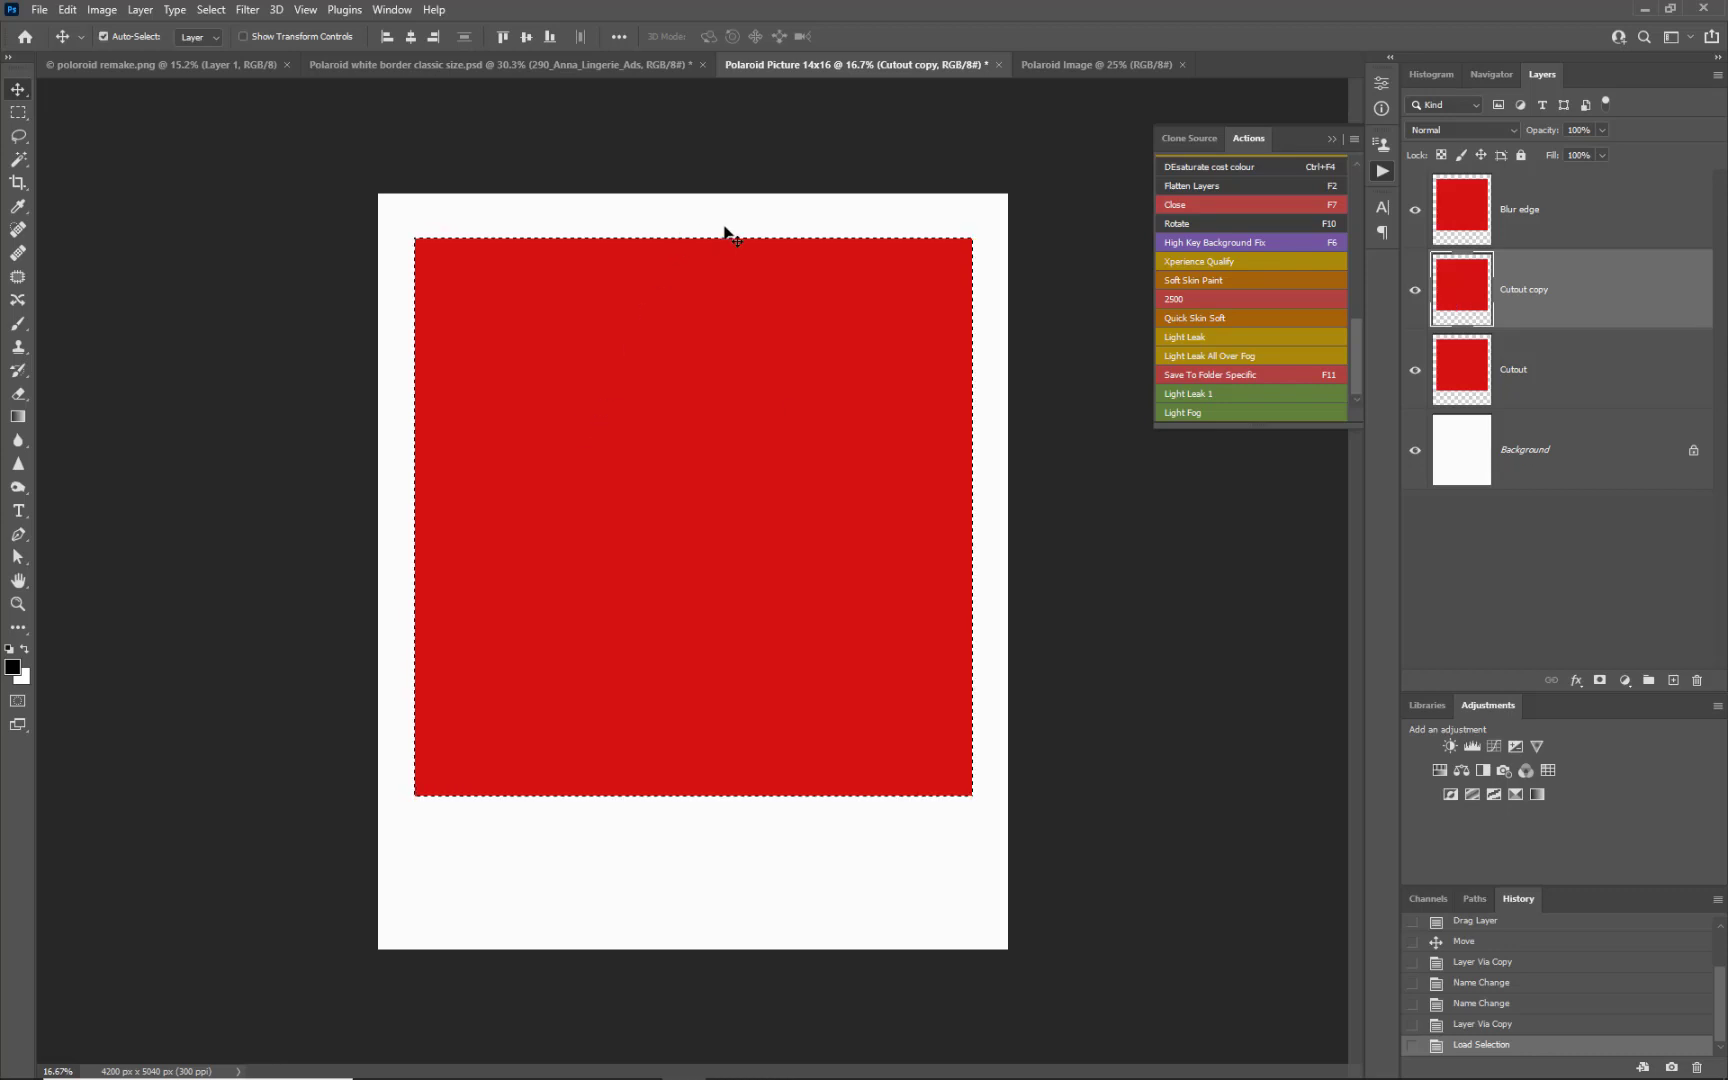
scroll(895, 266, "up", 1, "alt")
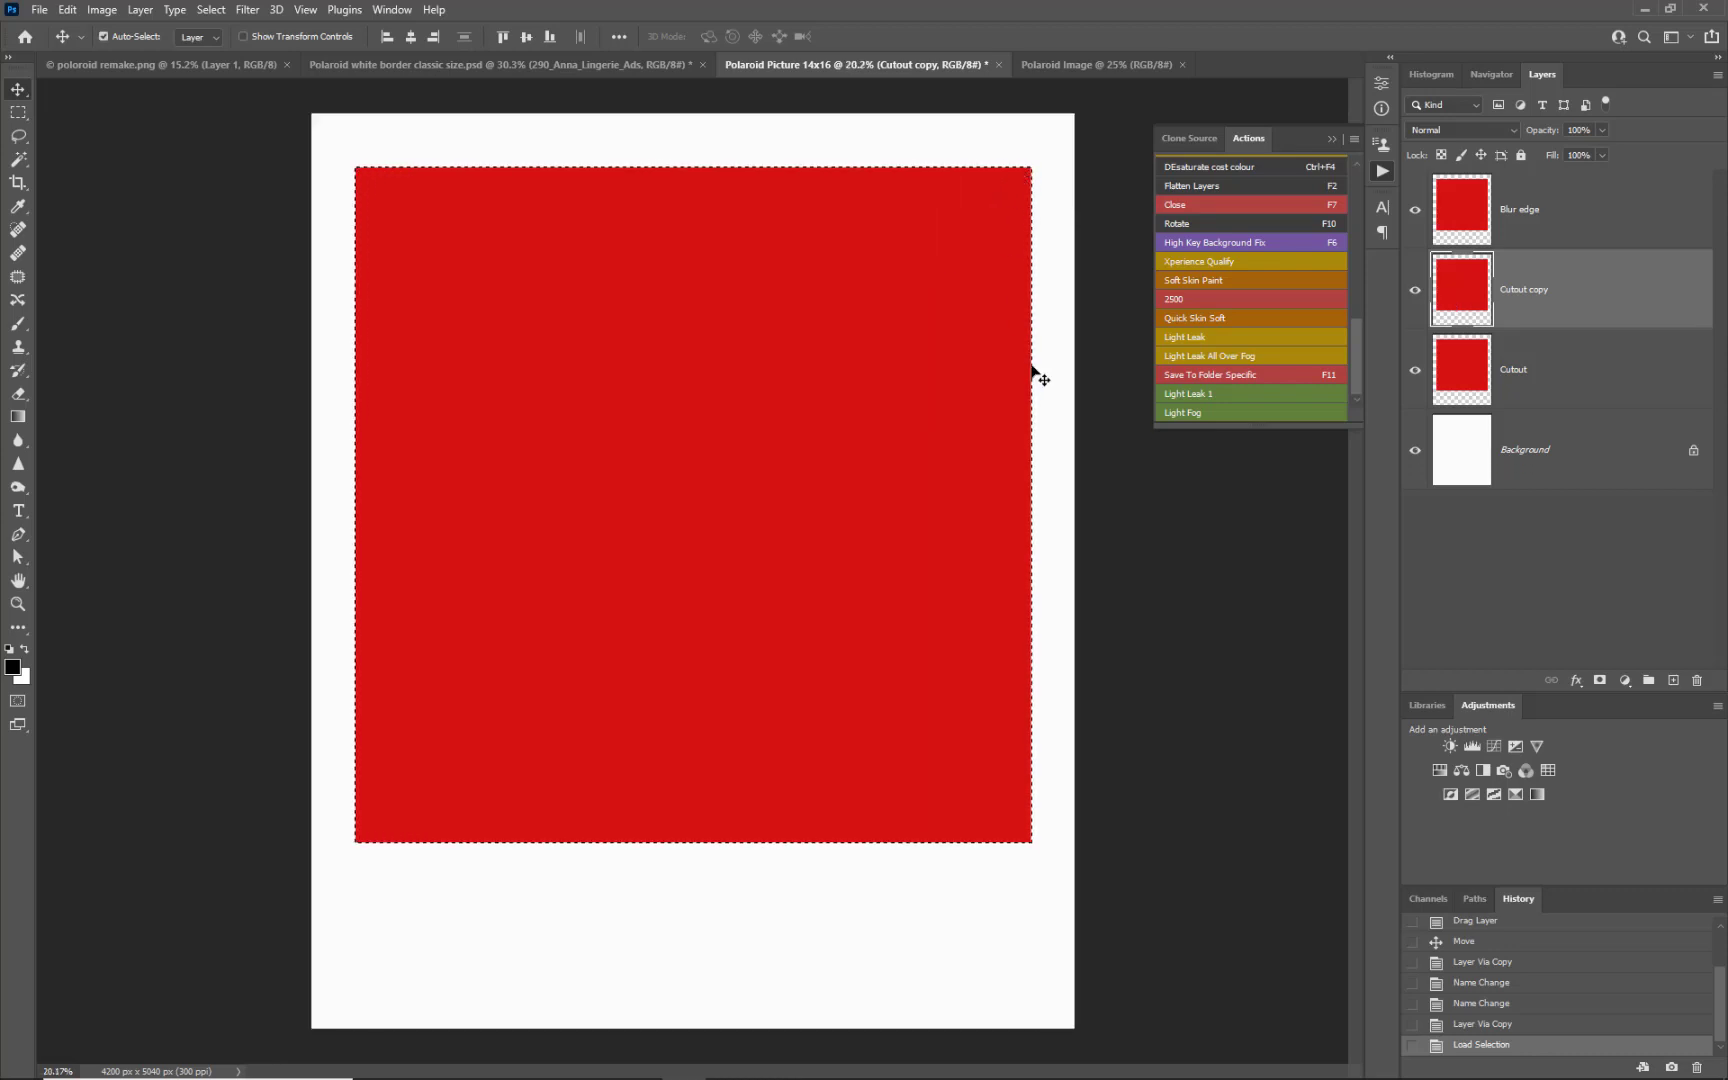
left_click(1600, 681)
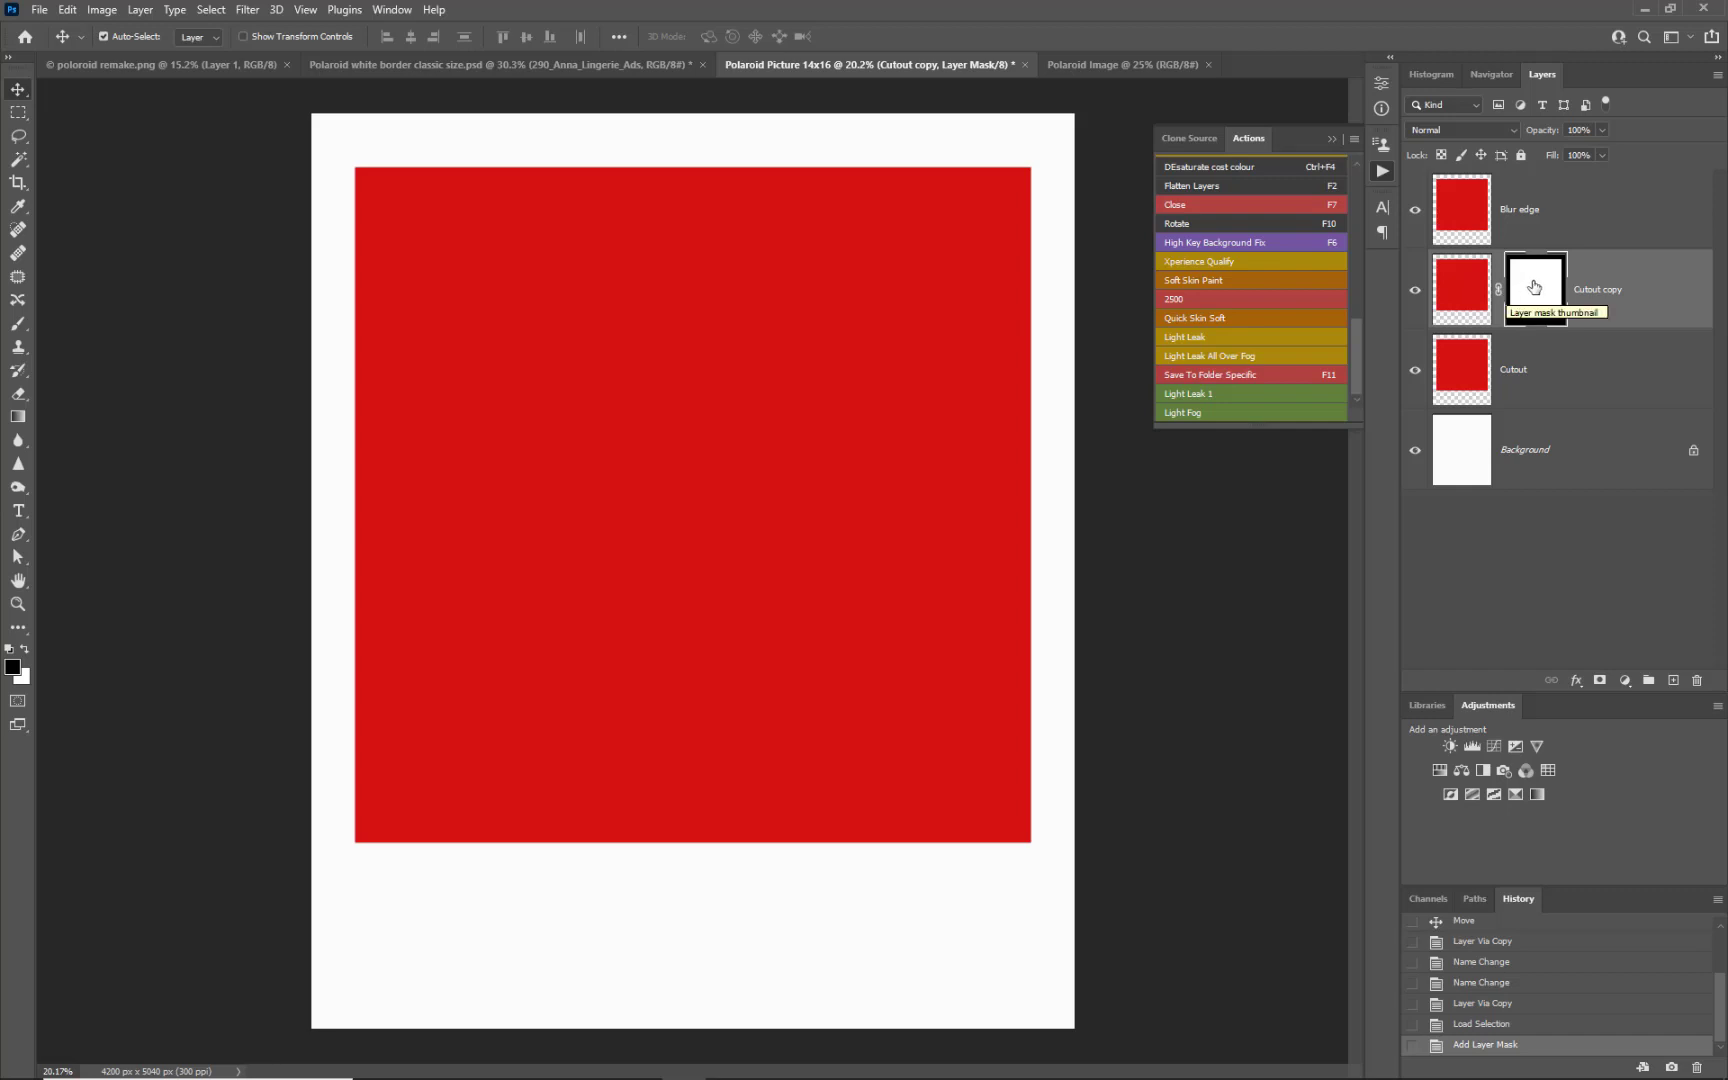
left_click(1498, 290)
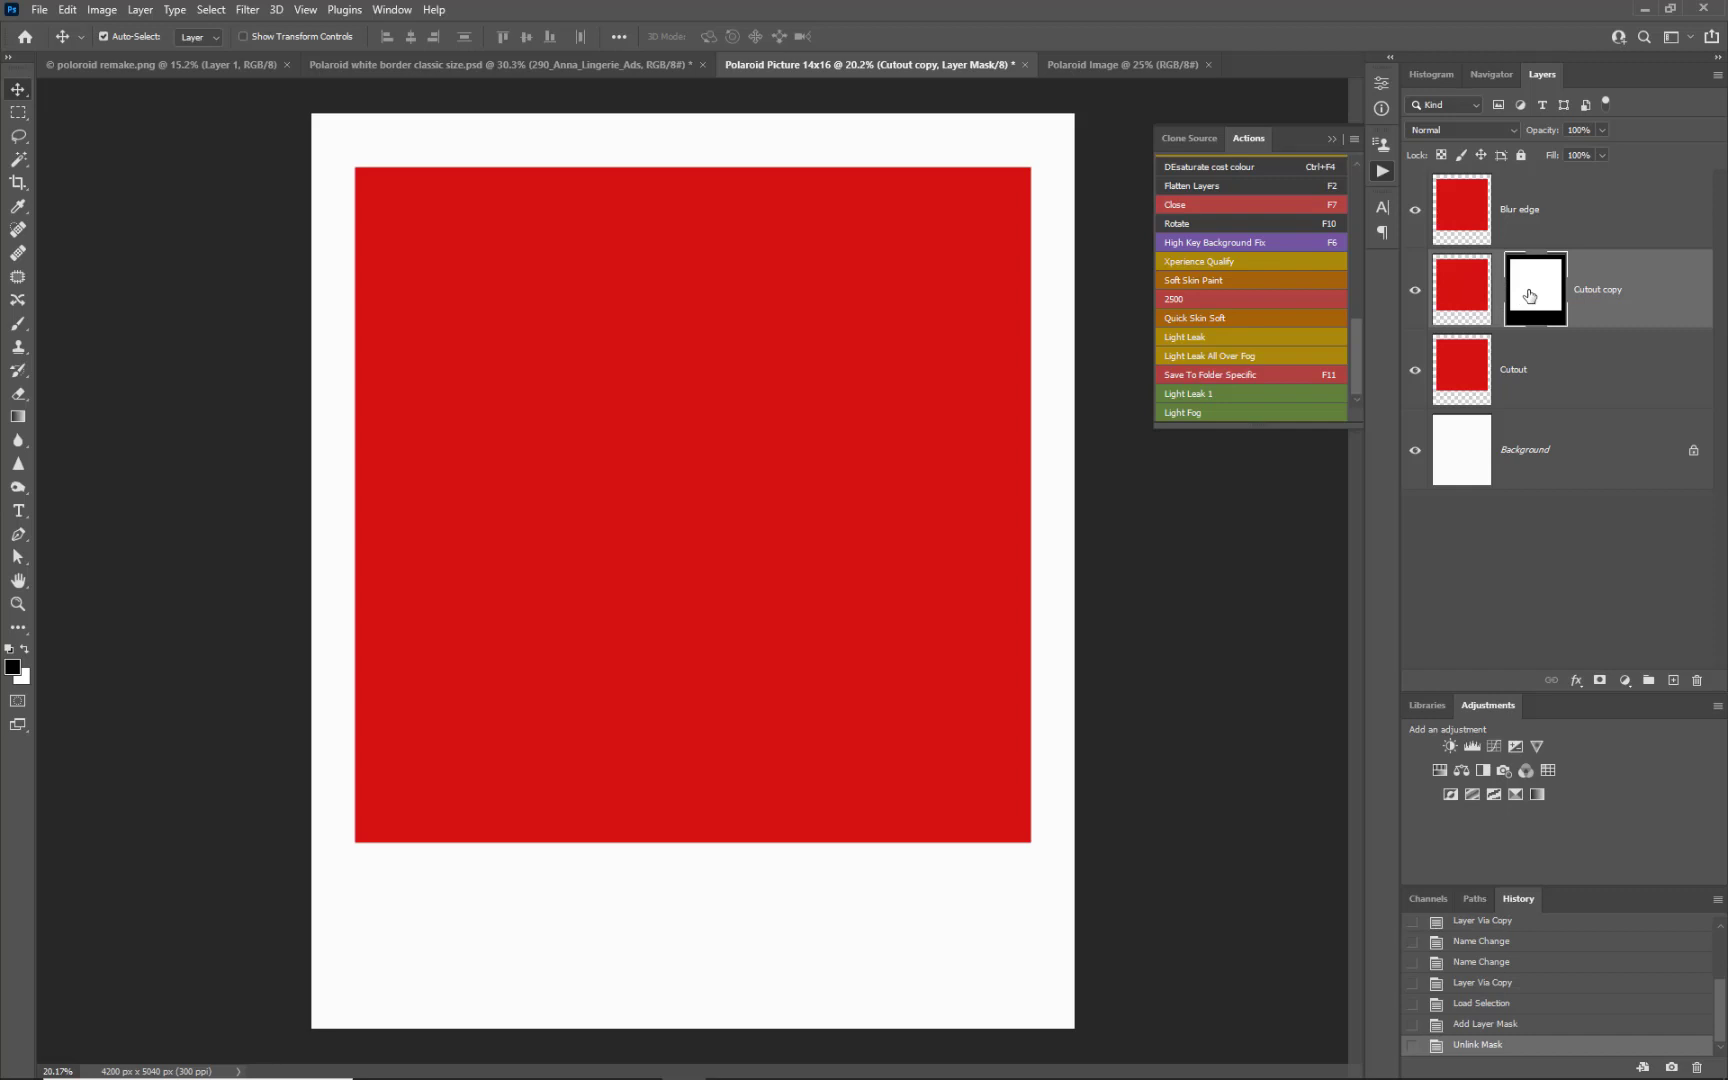
Step: Load the Cutout layer's outline as a selection and invert it to select the surrounding border
left_click(1481, 367)
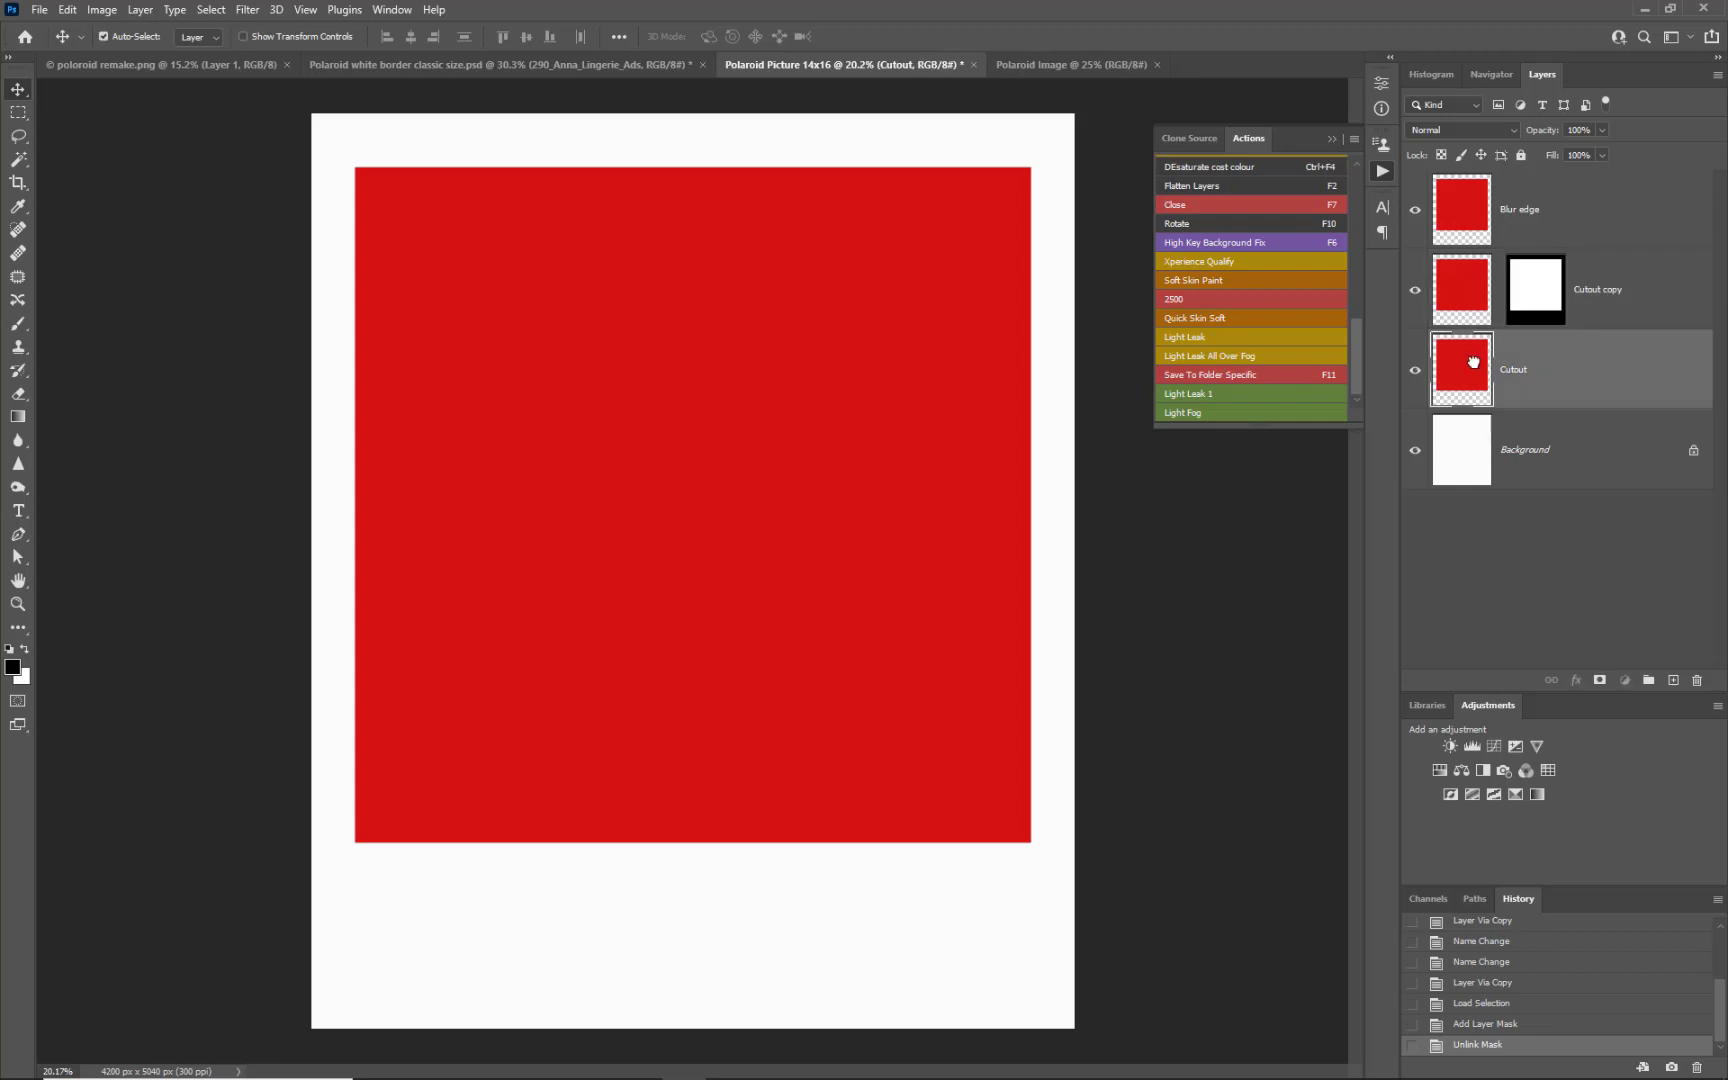
left_click(1475, 368, "ctrl")
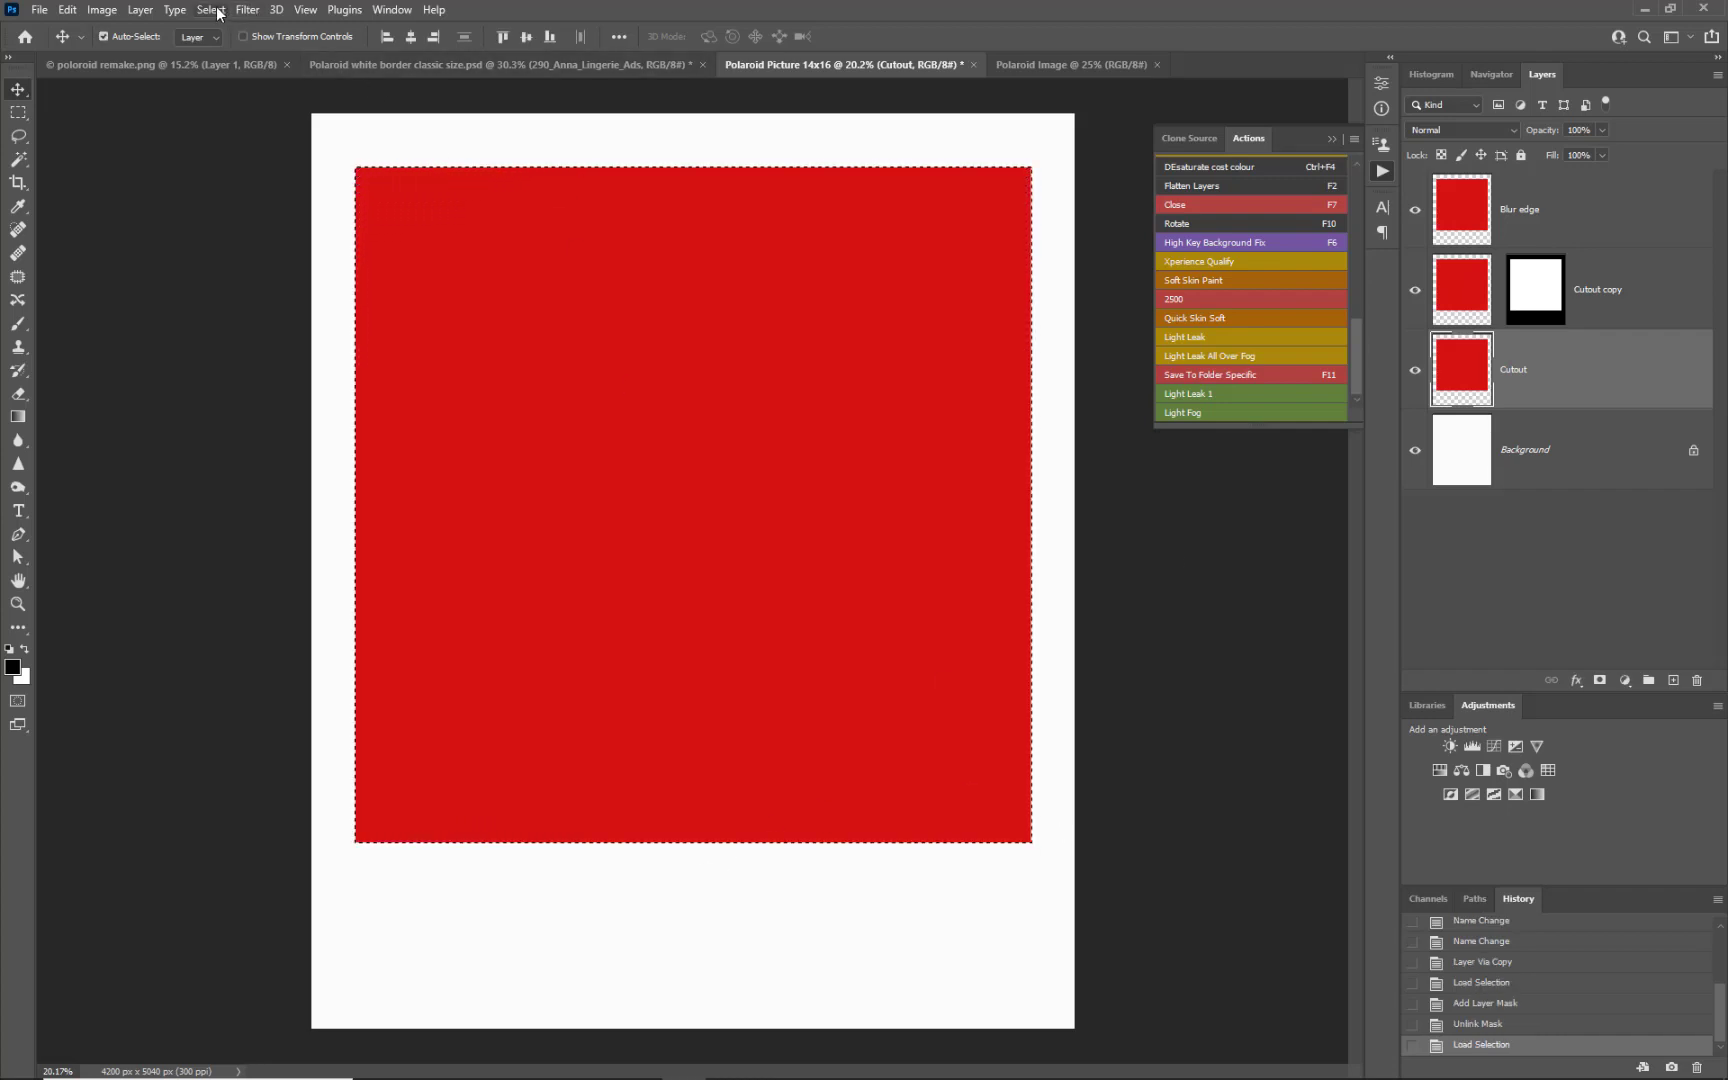
left_click(218, 12)
left_click(228, 79)
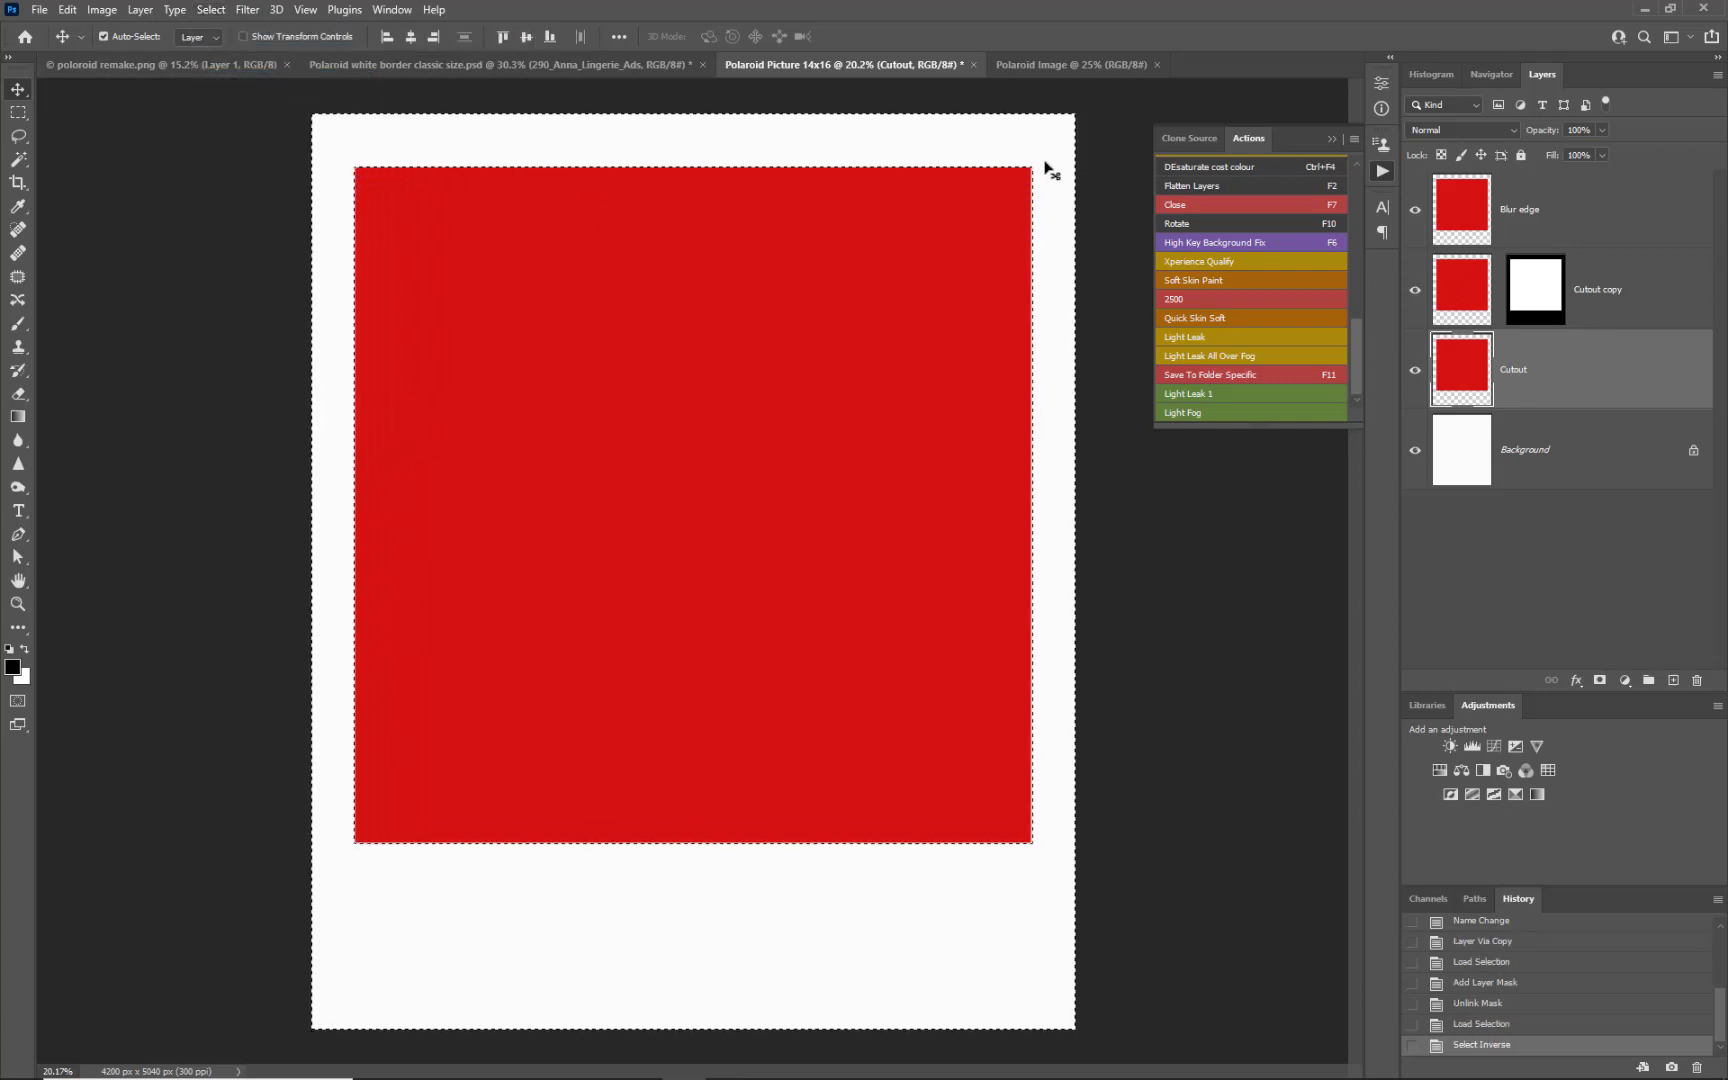
Step: Add a new layer directly above Cutout, fill the selected border with the white background colour and deselect
left_click(1674, 681)
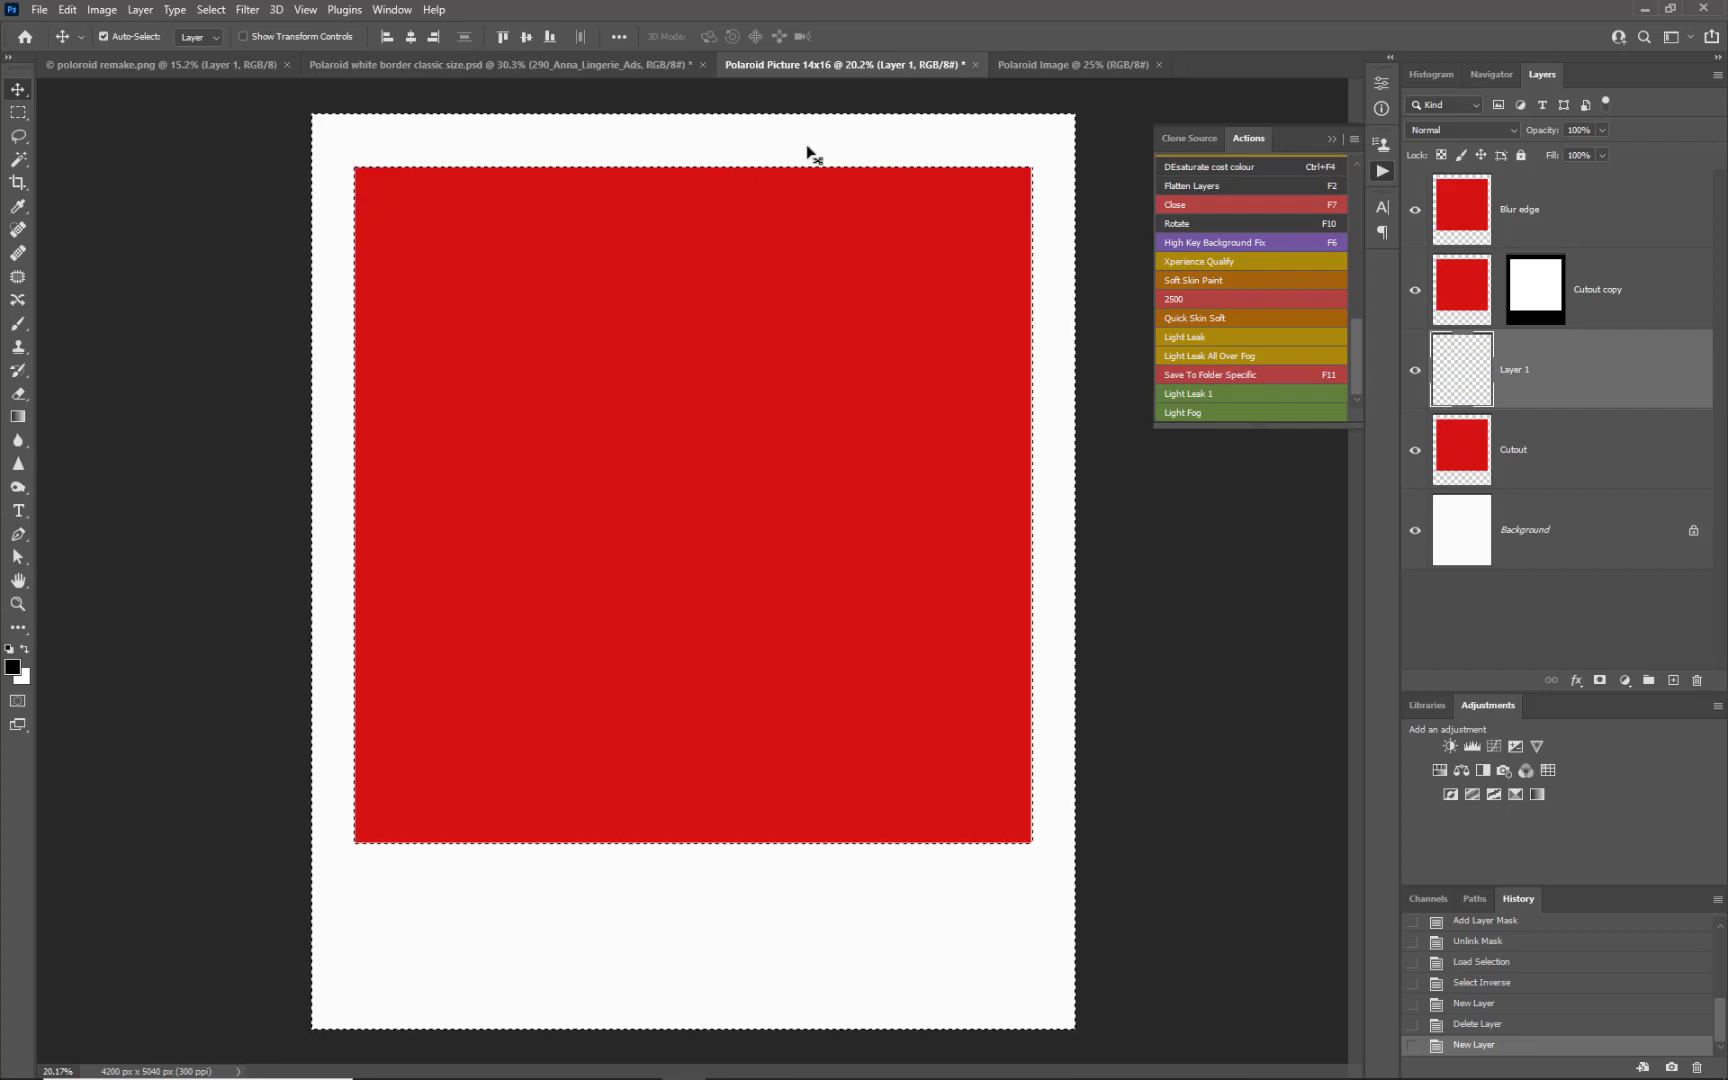
key("ctrl")
key("ctrl+BackSpace")
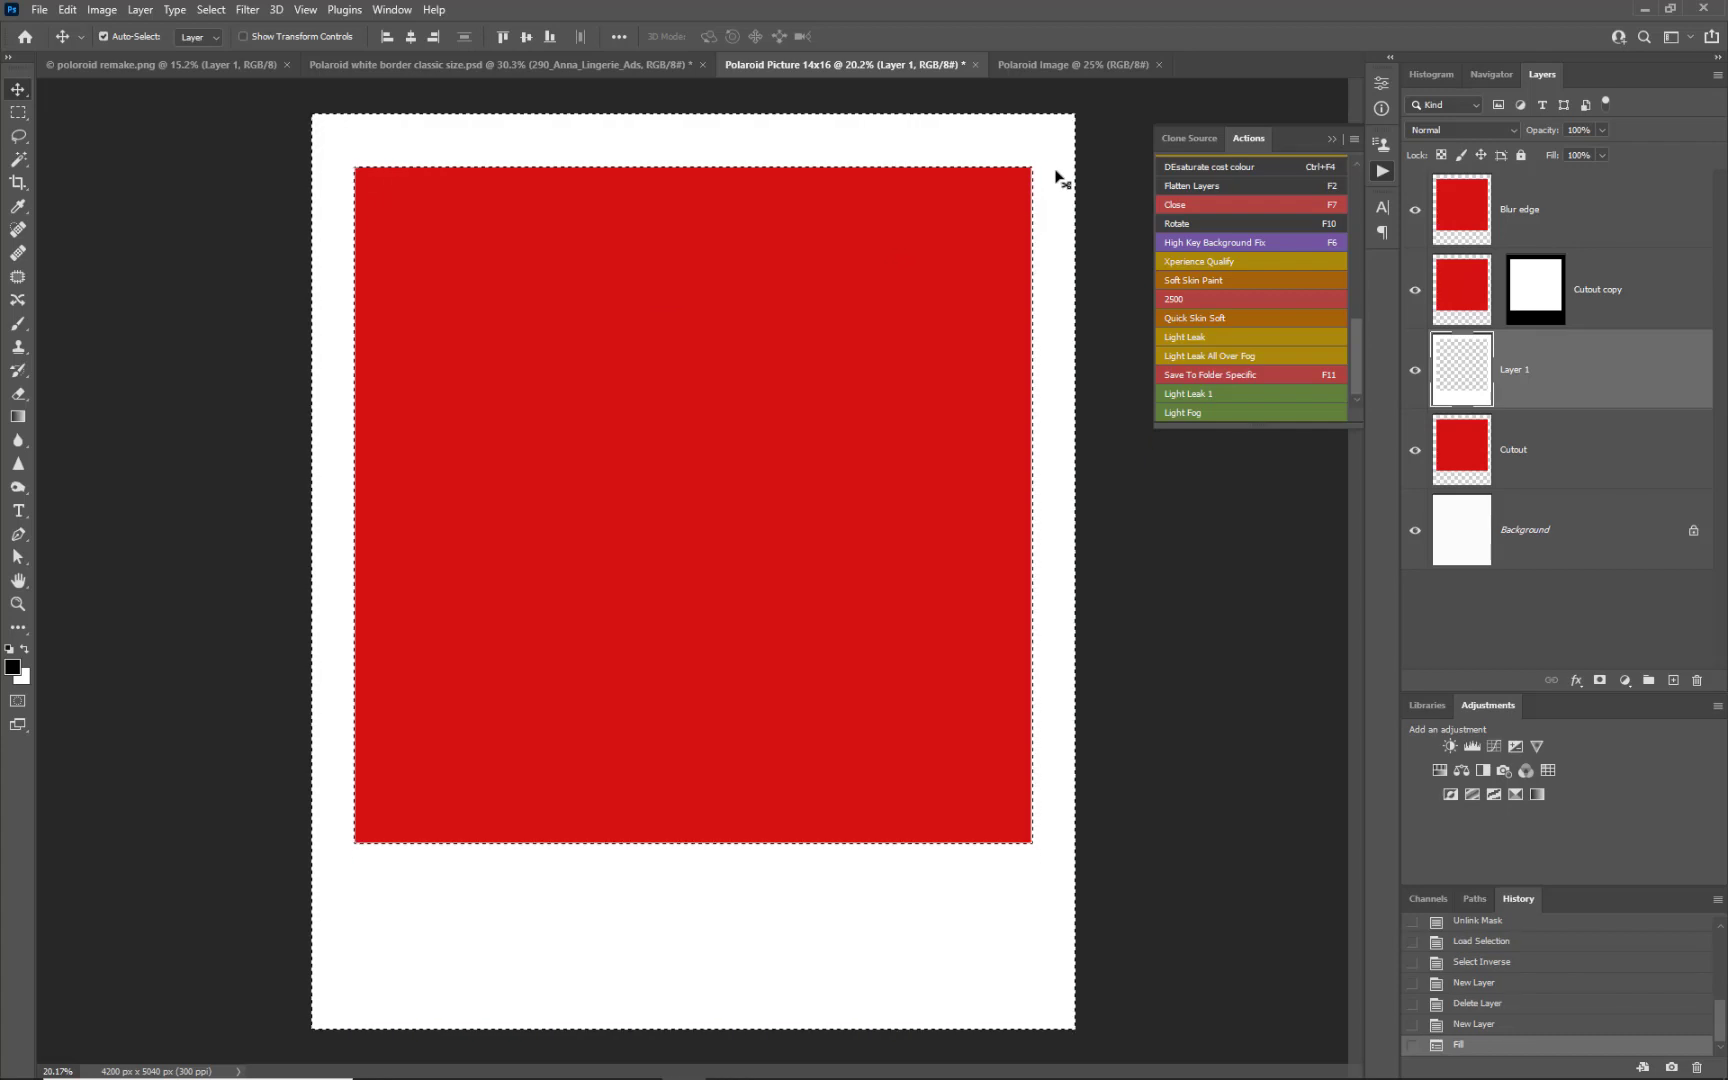
key("ctrl")
key("ctrl+d")
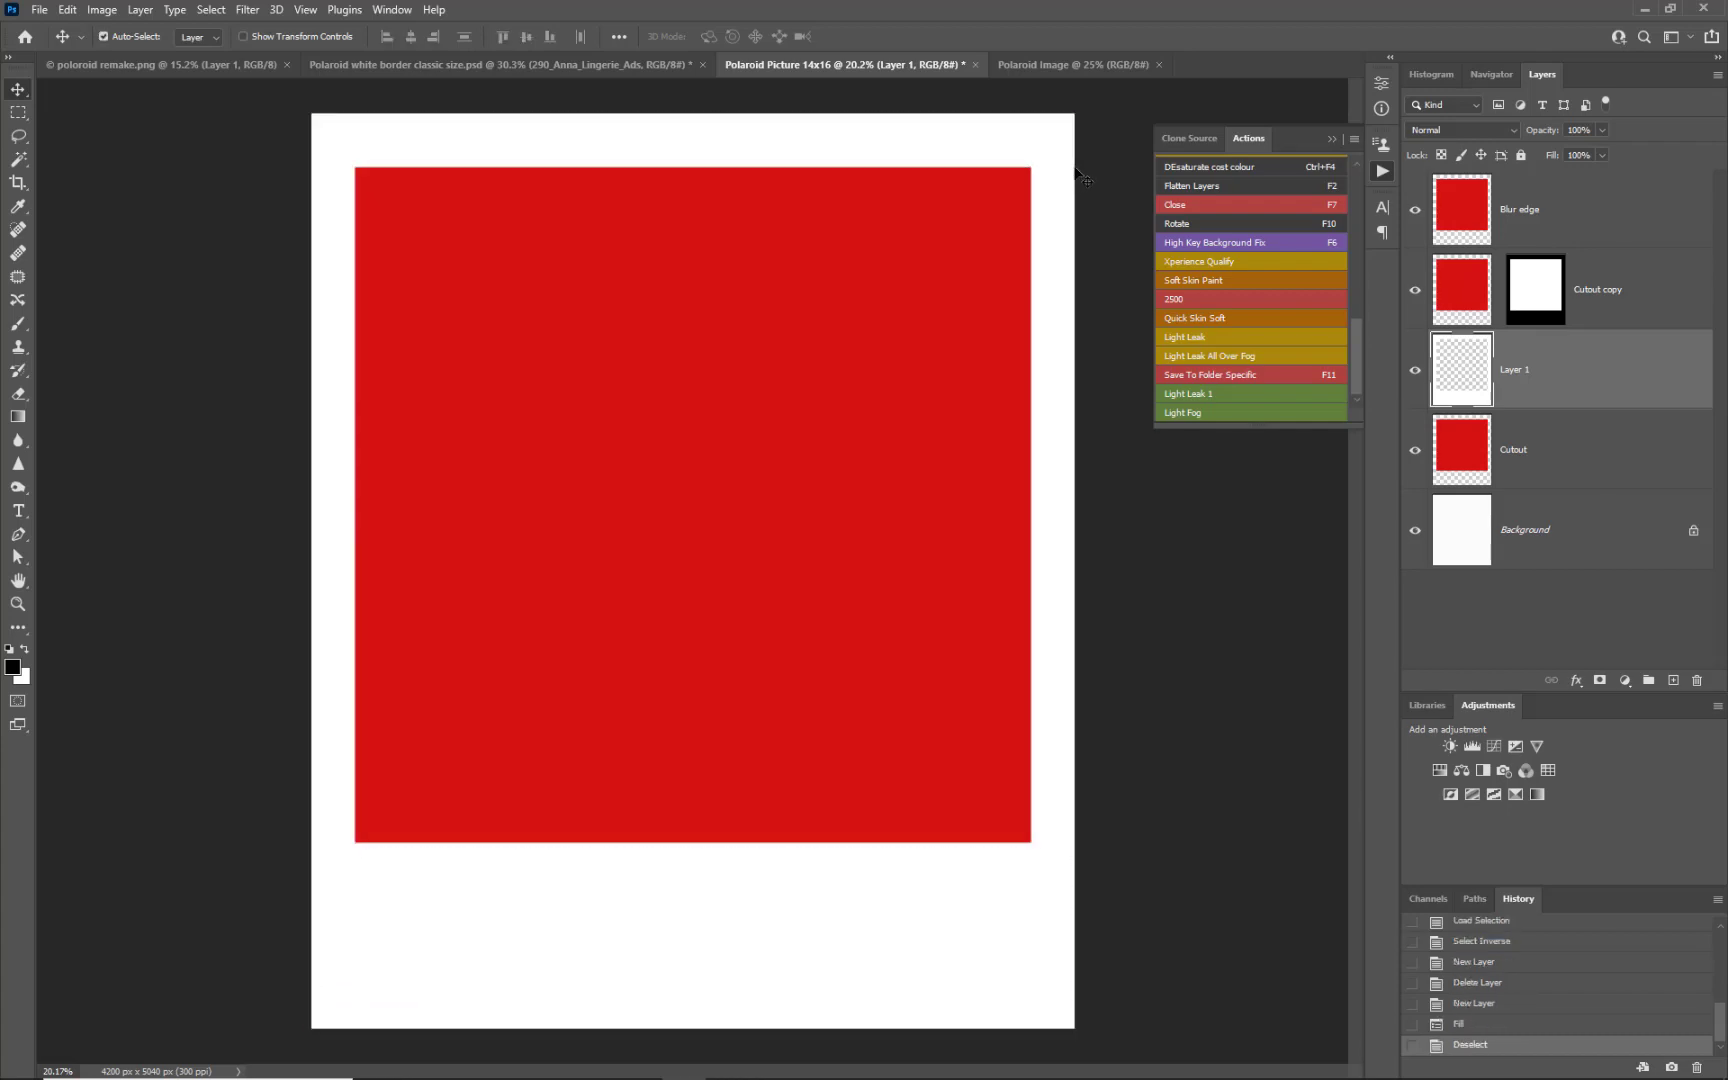
Step: Hide the Background layer and toggle the new white border layer off and on to check it
left_click(1413, 531)
left_click(1415, 371)
left_click(1415, 371)
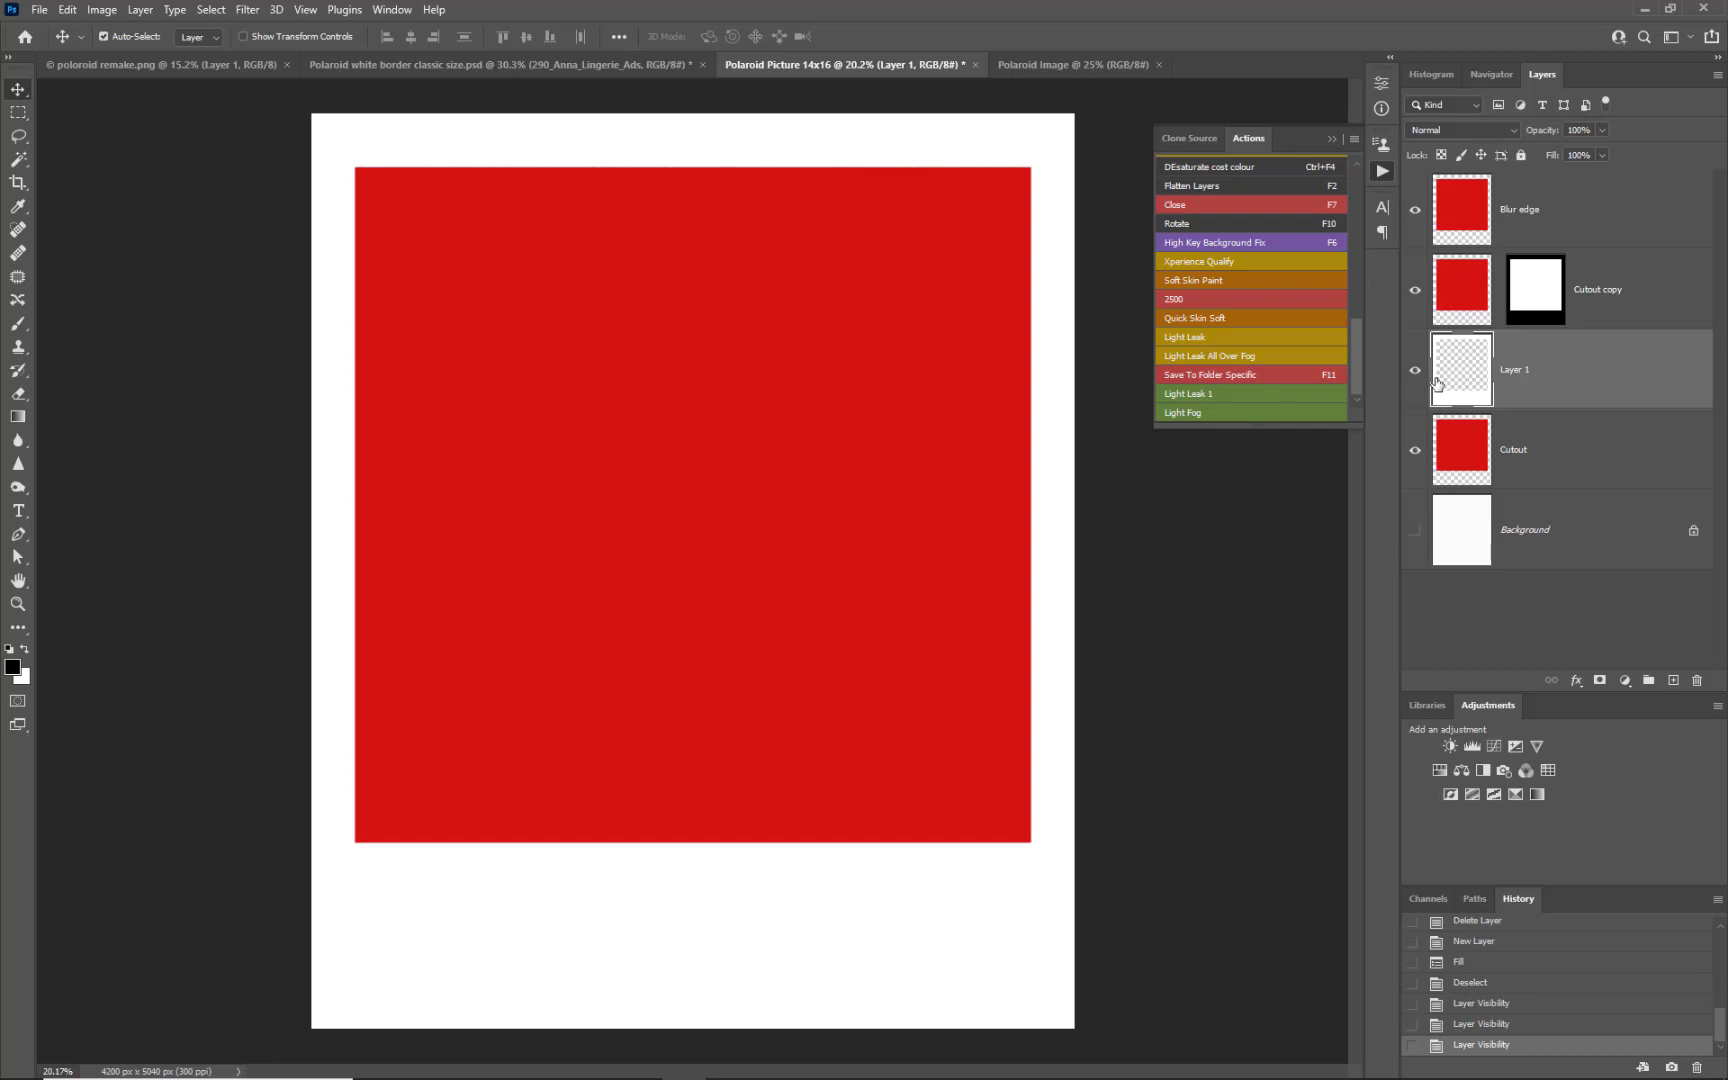
Step: Apply a Gaussian Blur to the Blur edge layer to soften the red square's edges
left_click(1474, 207)
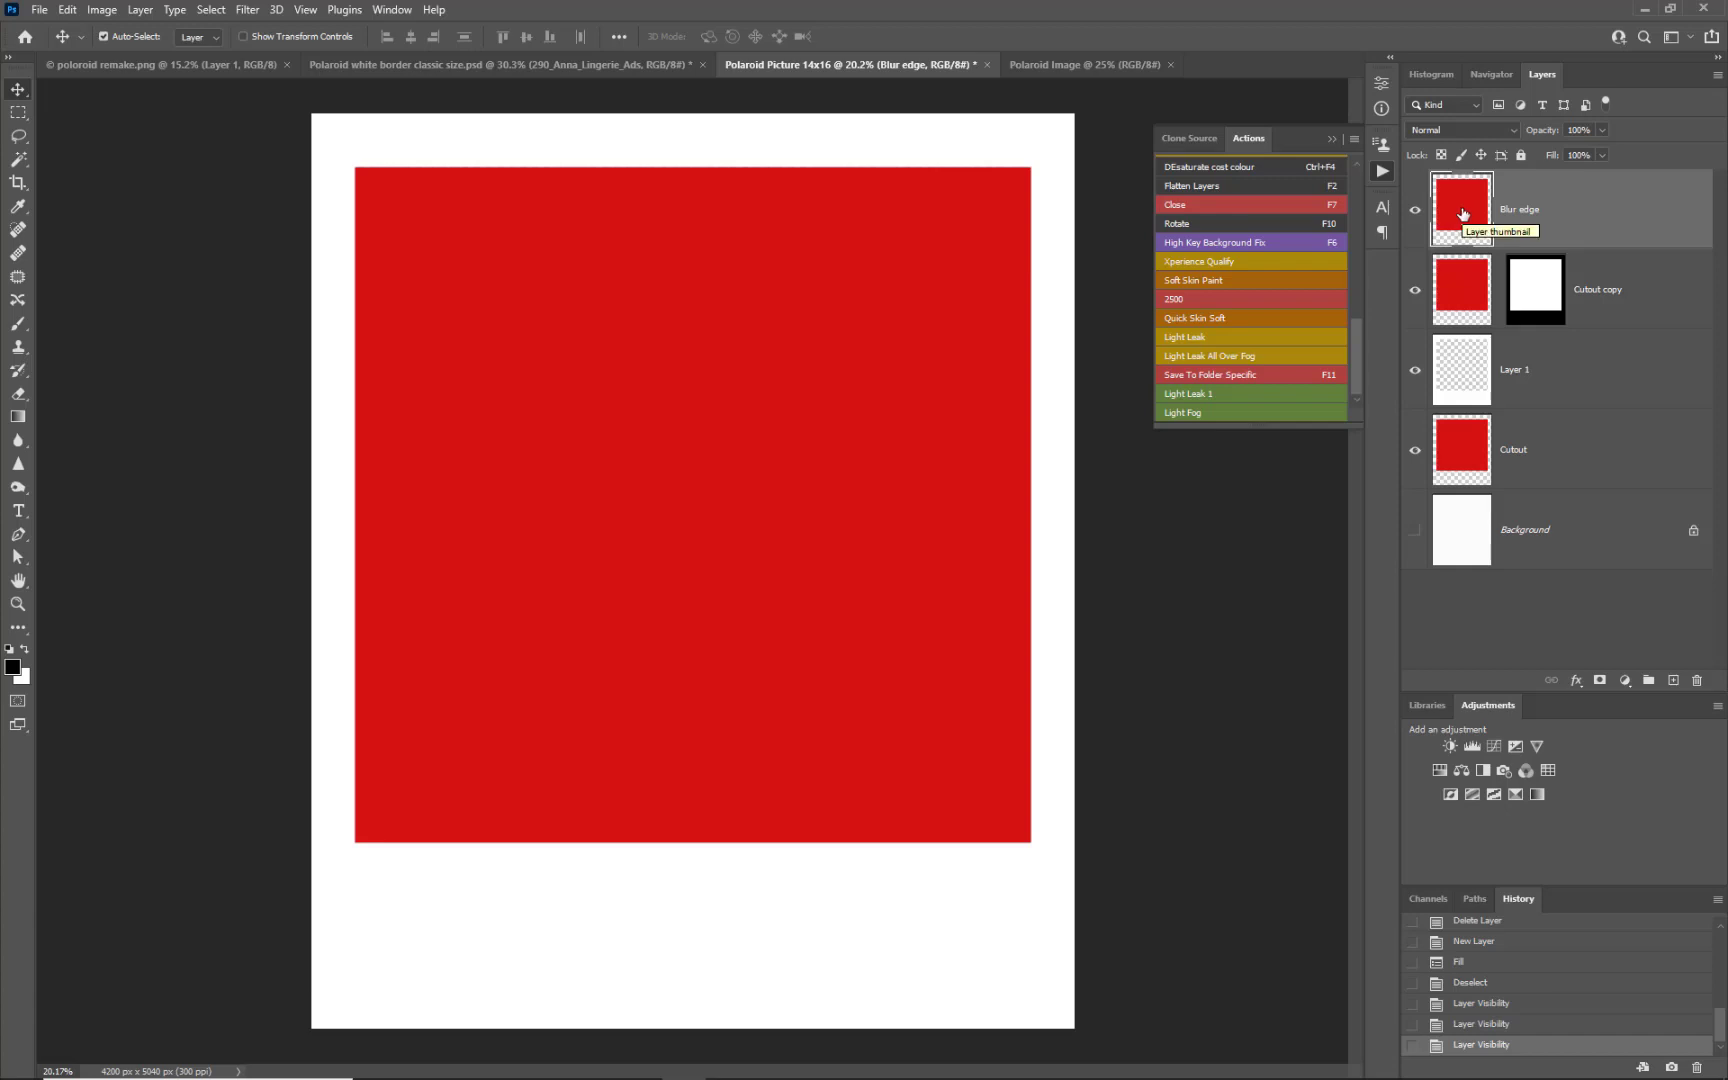
left_click(247, 9)
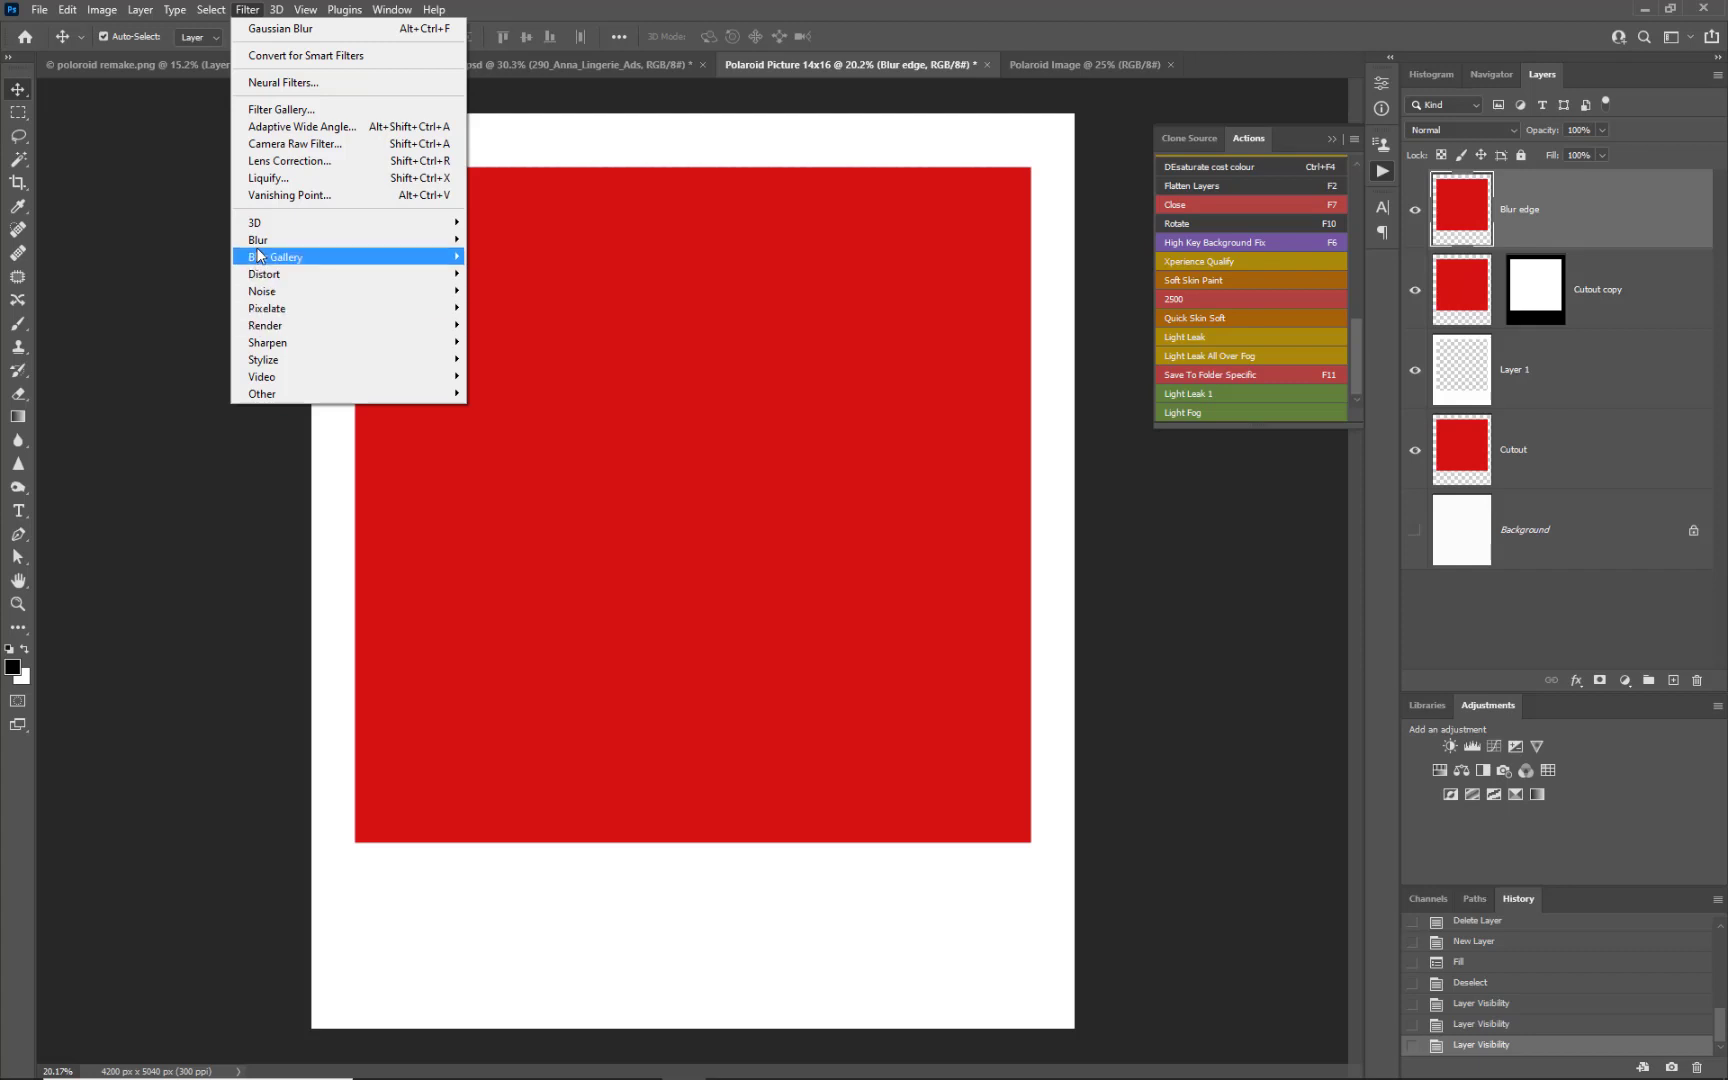
mouse_move(260, 241)
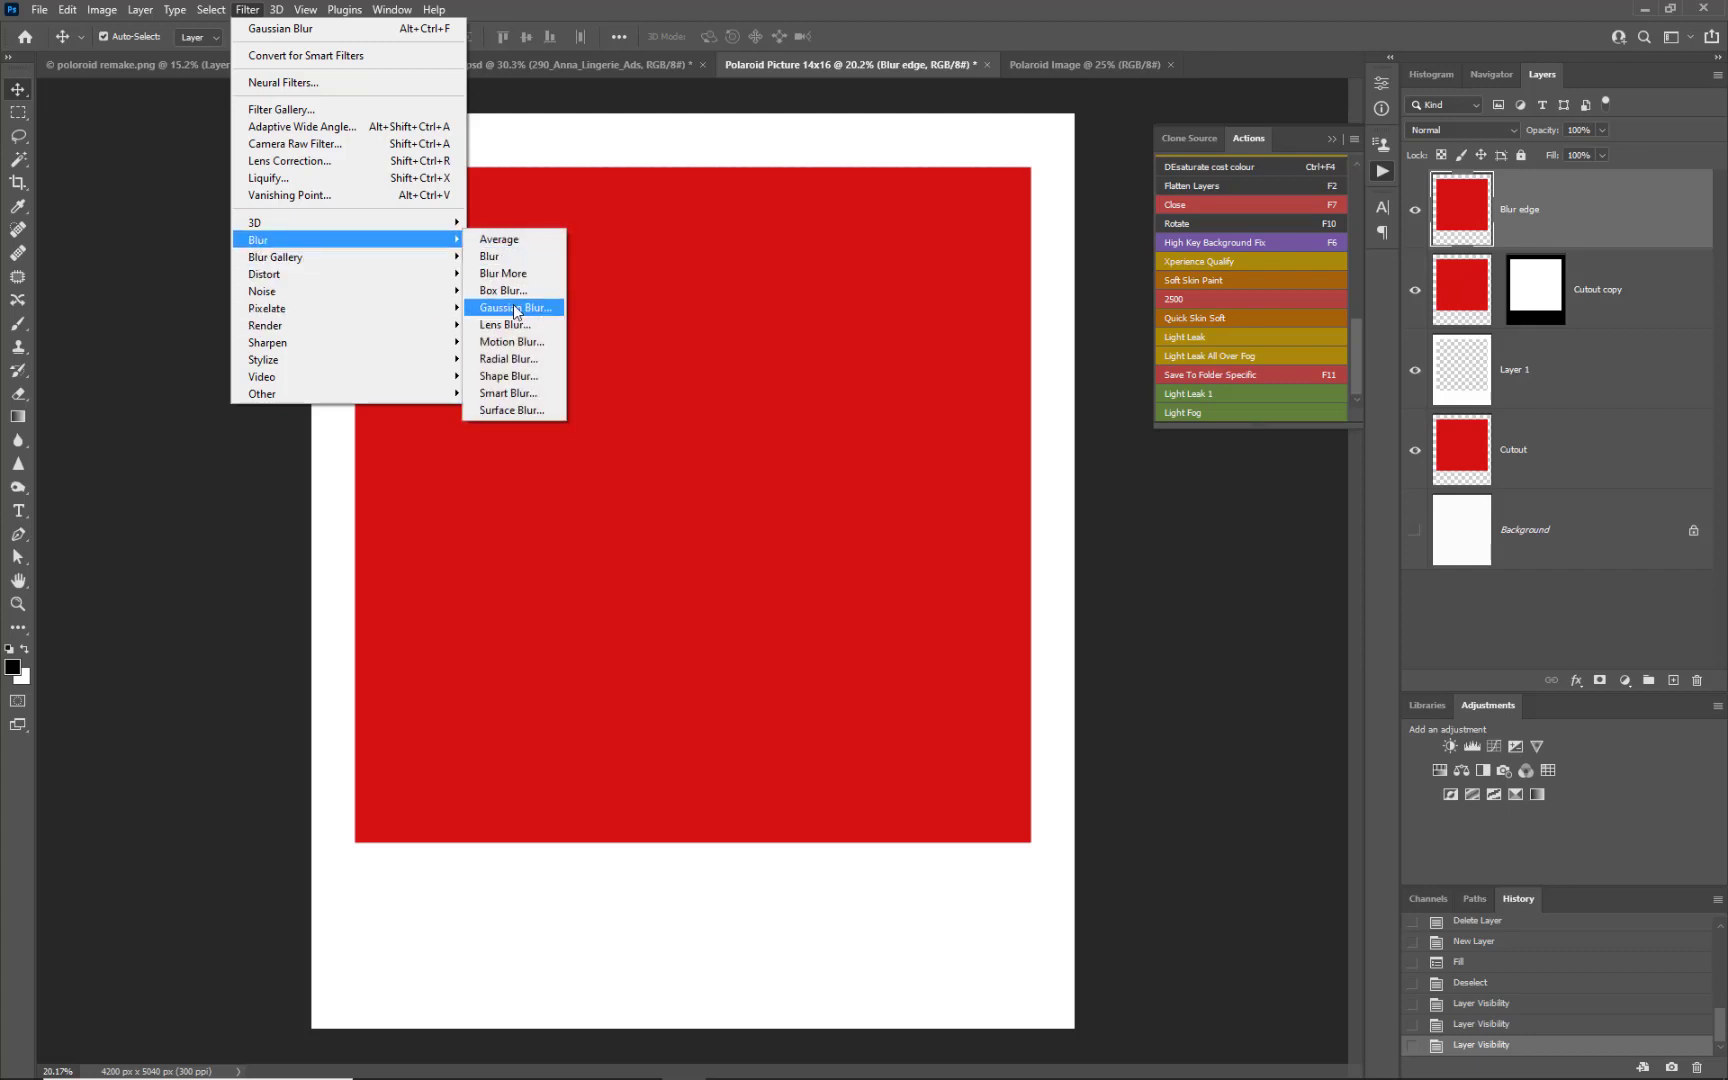
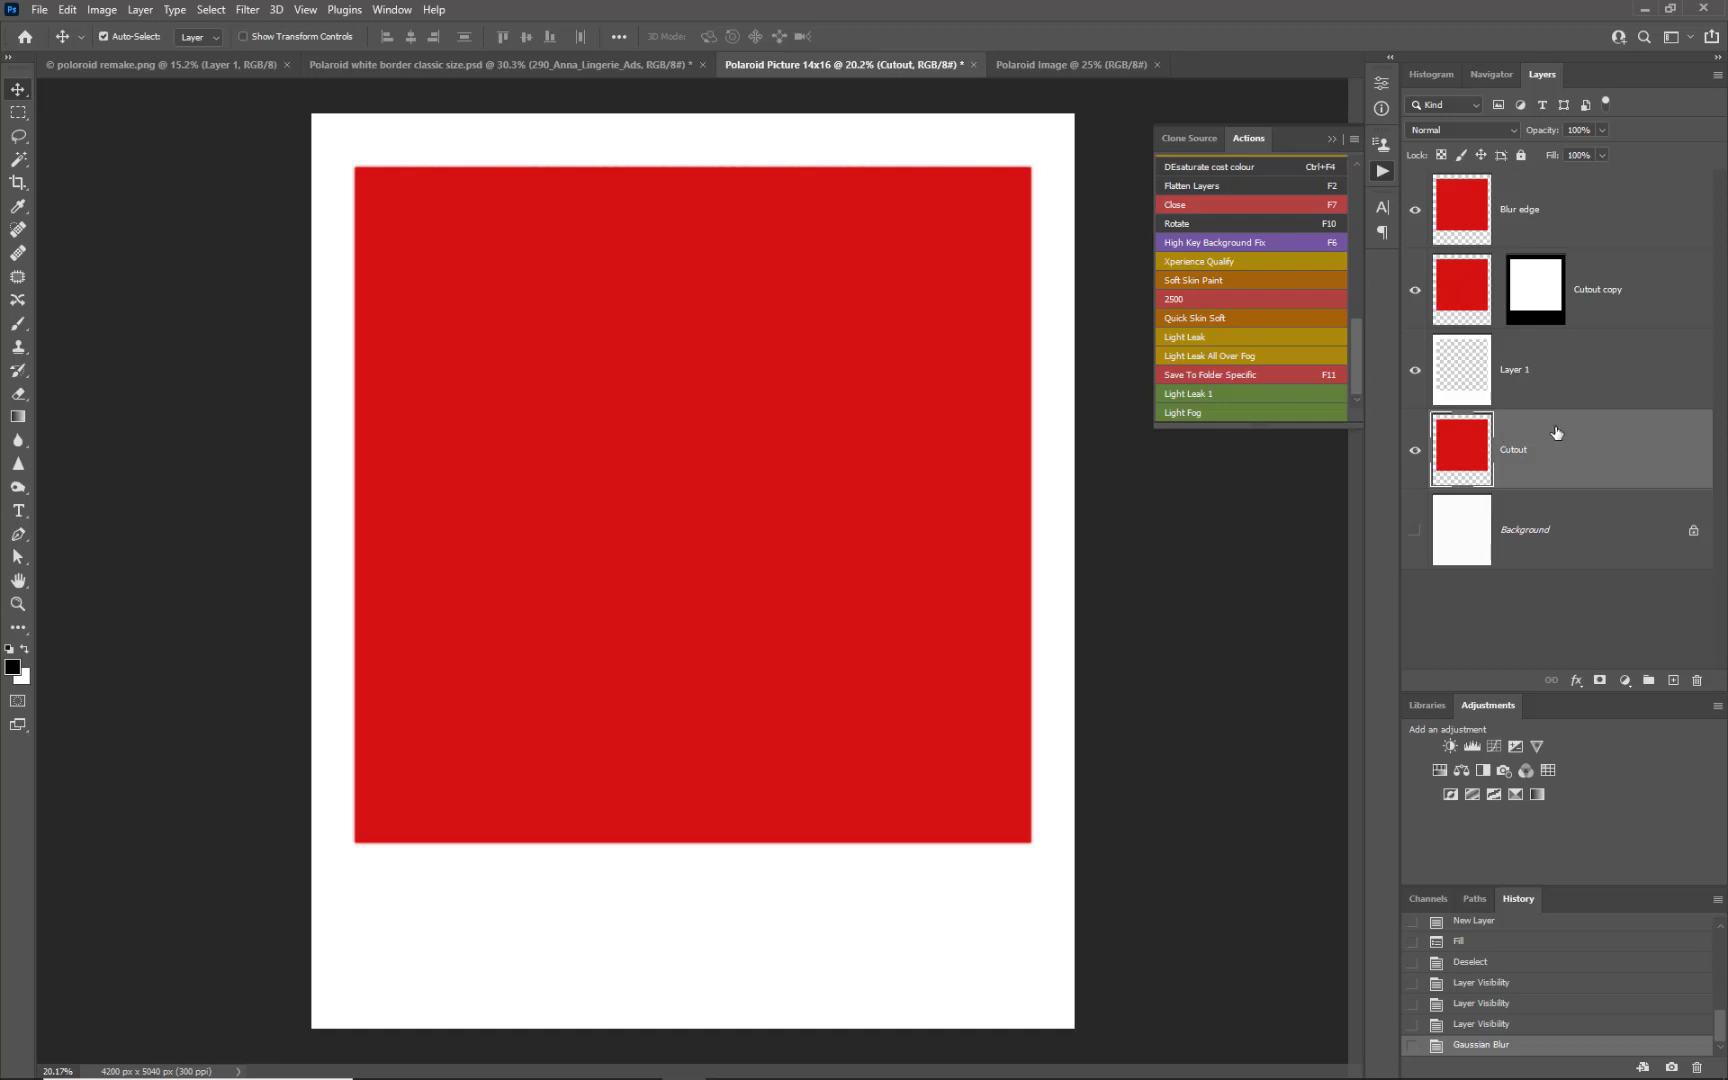
Step: Convert the Cutout layer and the Blur edge layer each to a smart object
right_click(1535, 438)
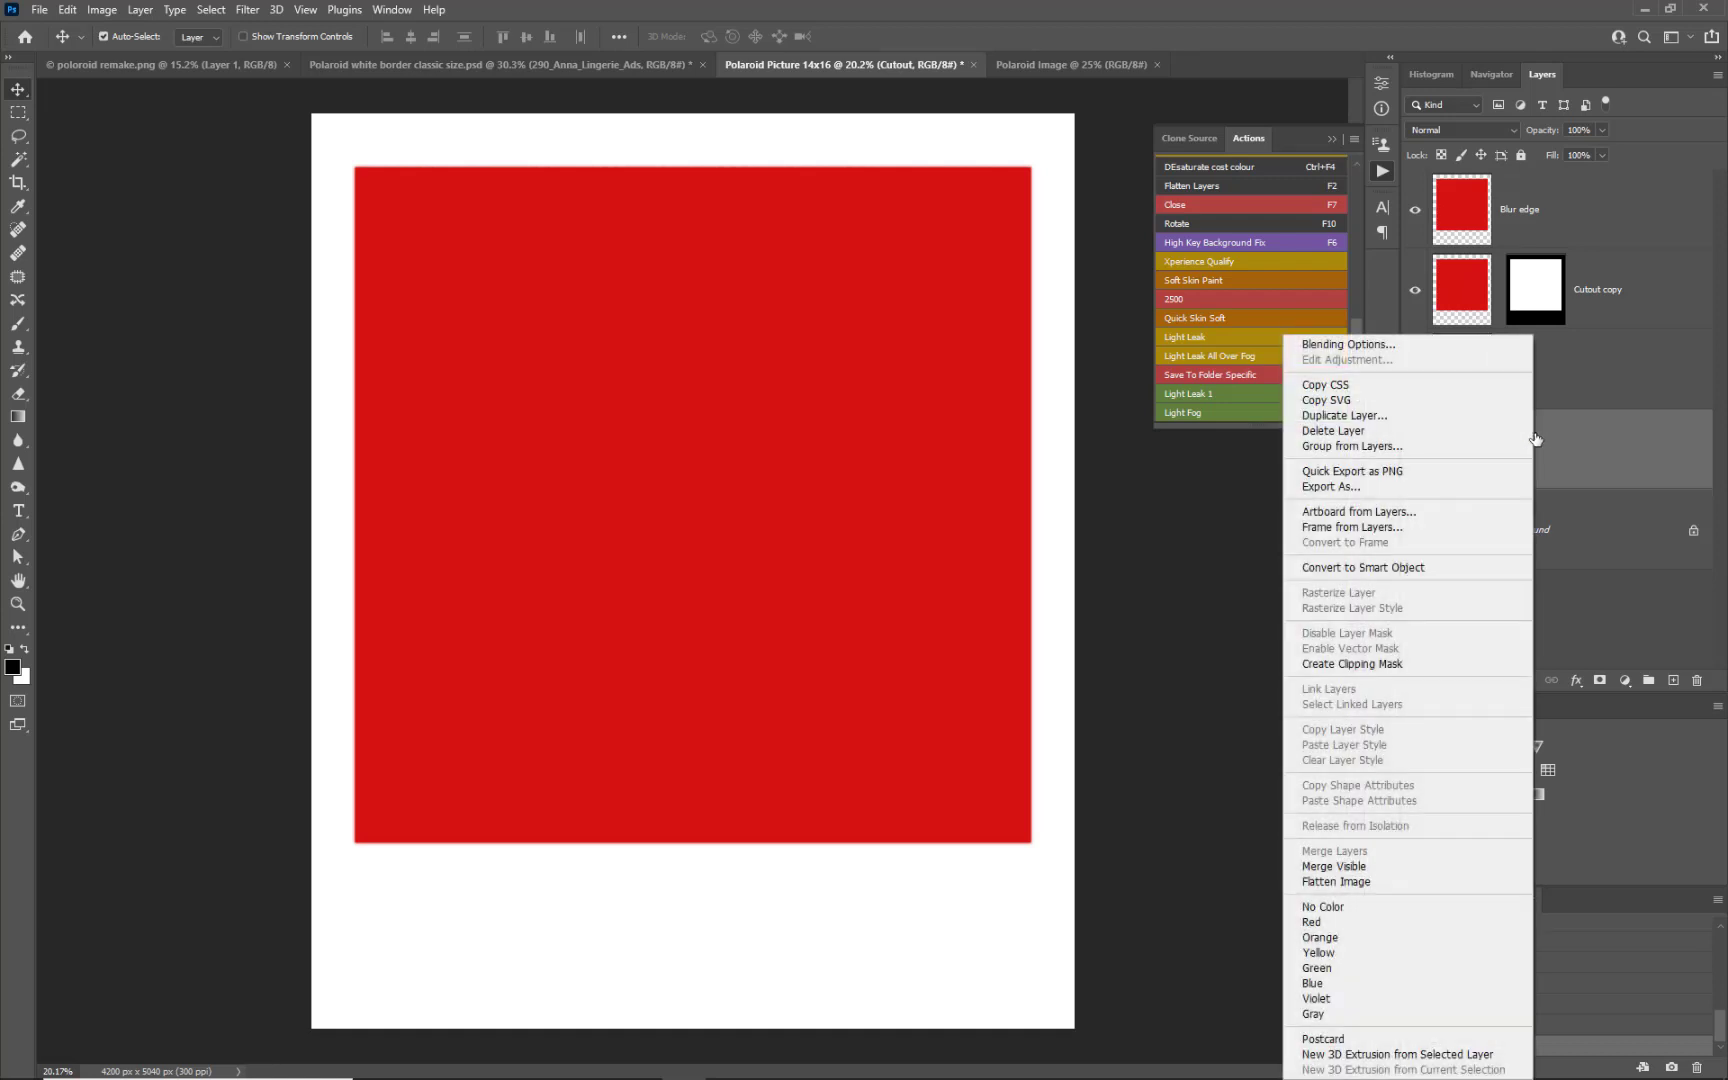
left_click(1440, 568)
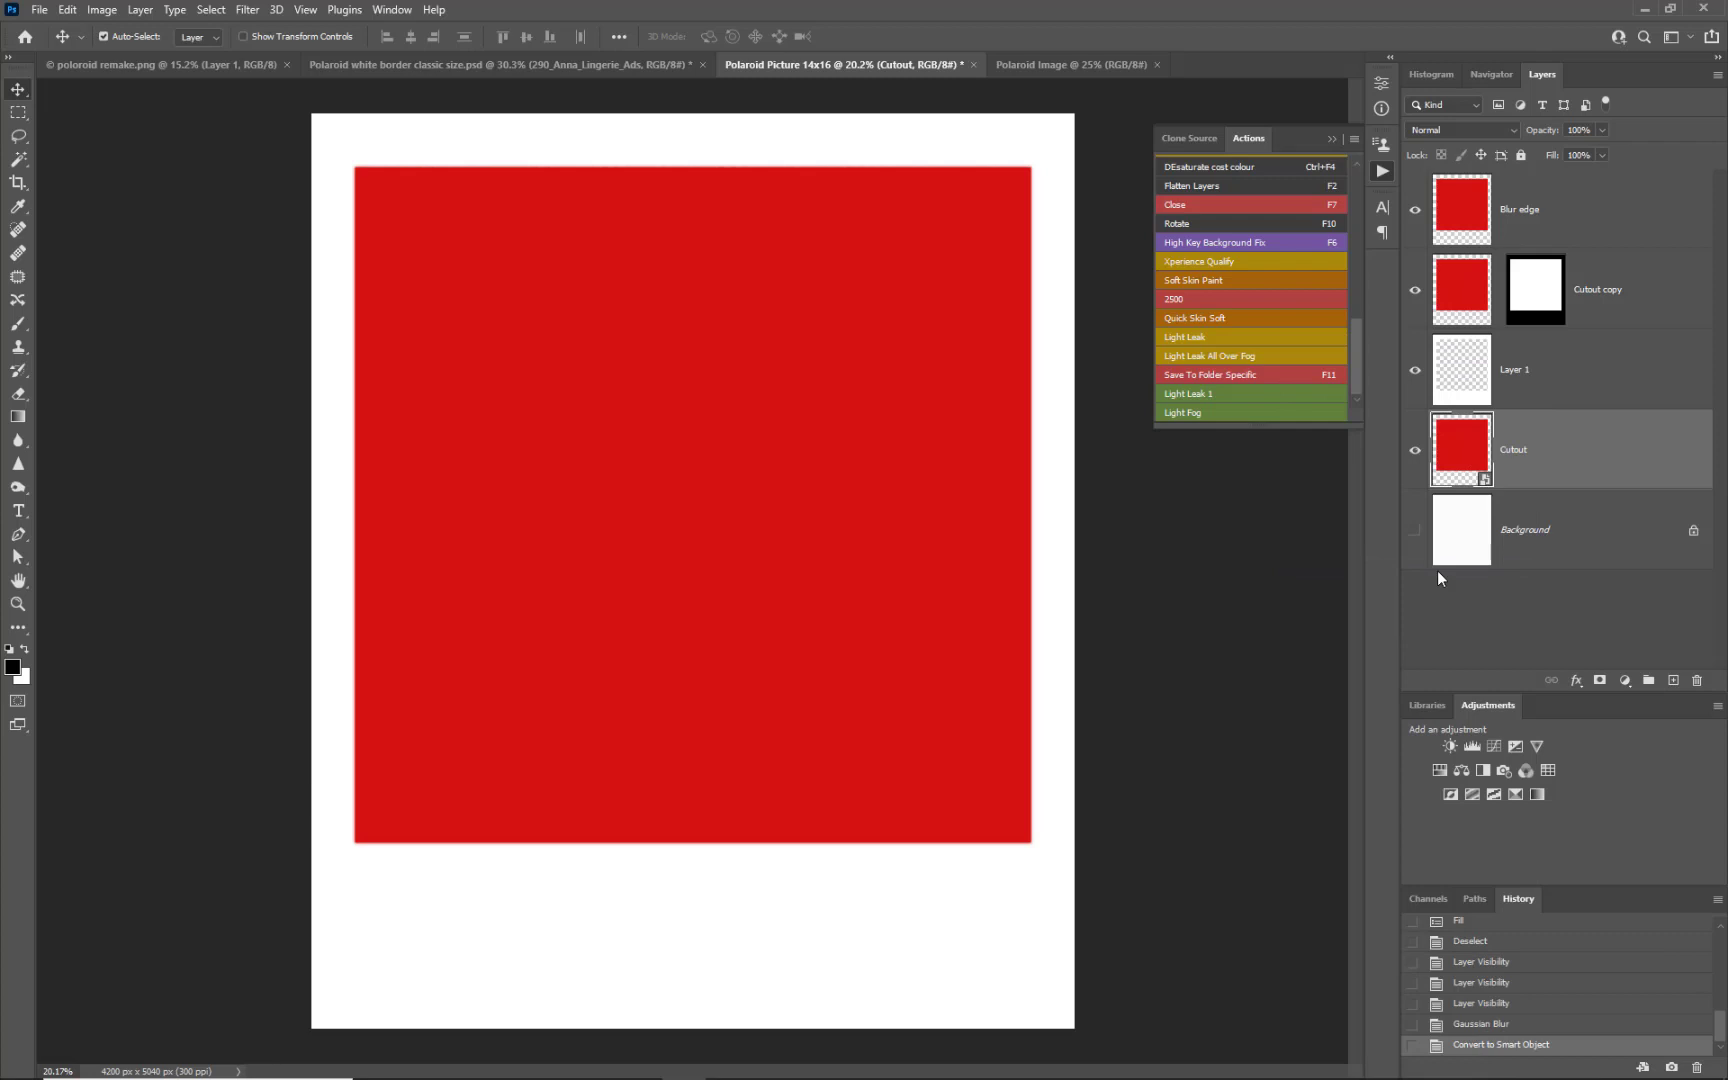
left_click(1478, 210)
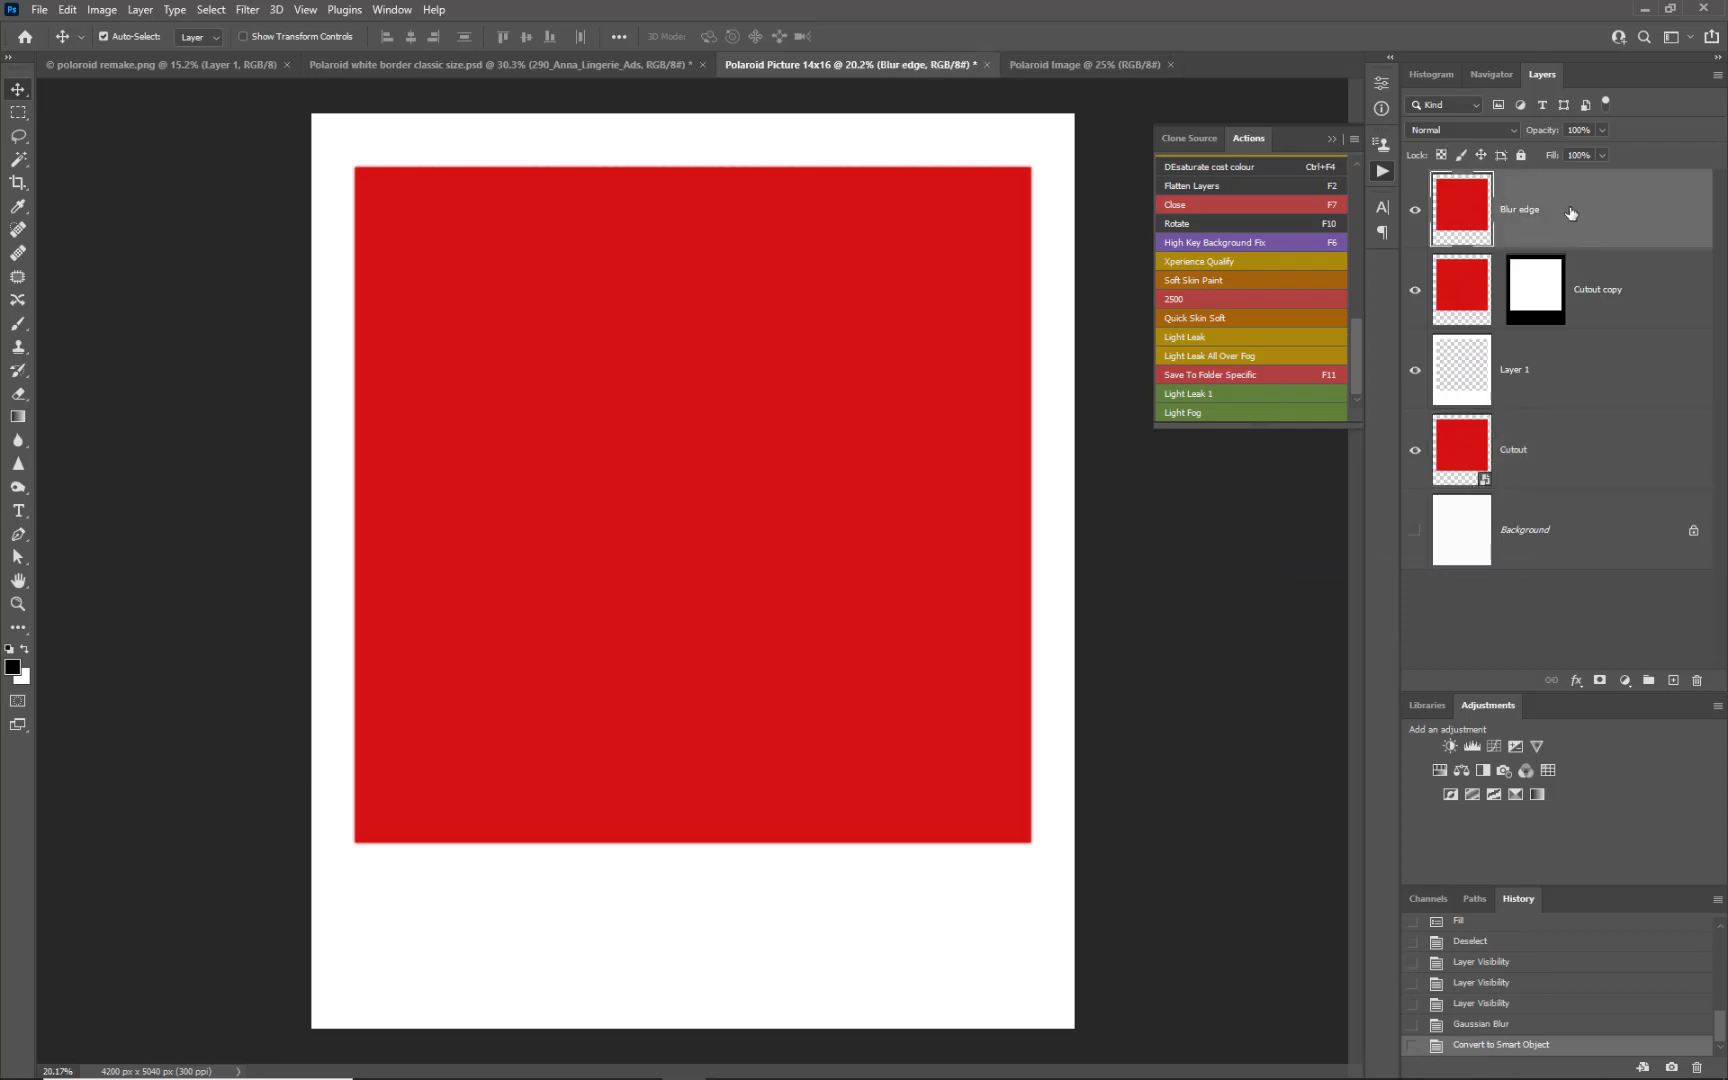
right_click(1571, 213)
left_click(1566, 446)
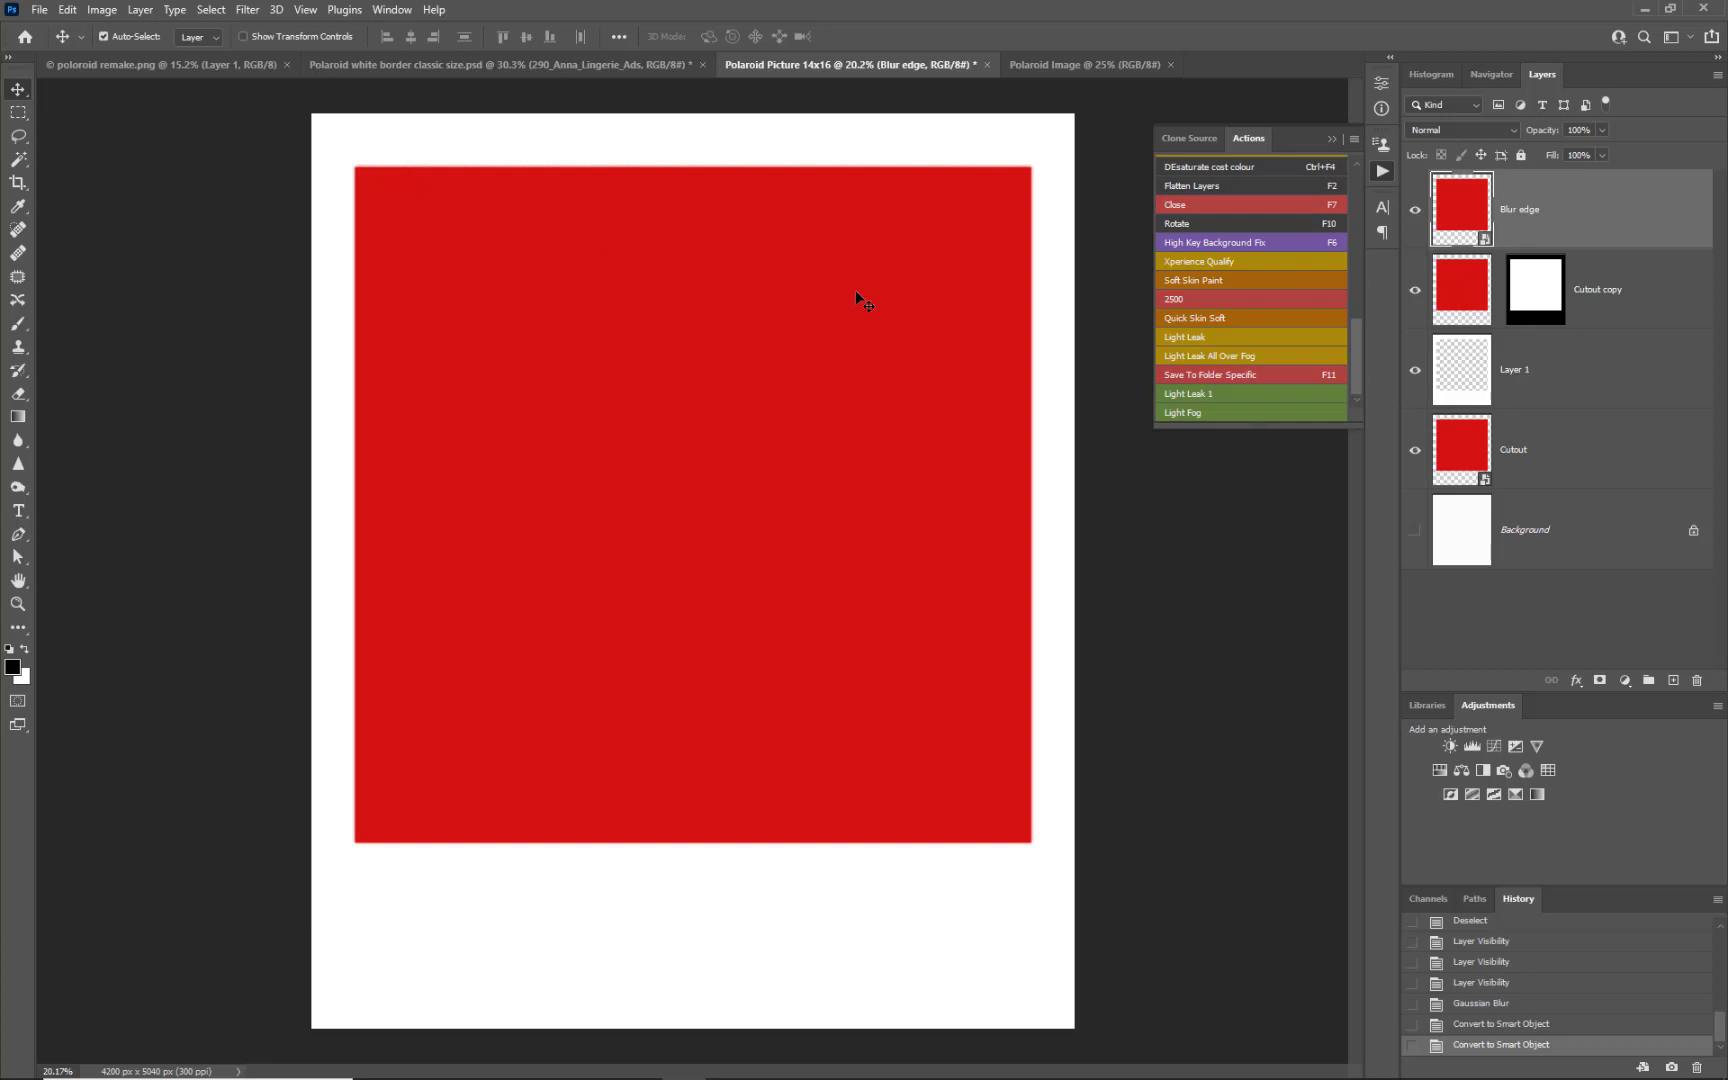
Step: Copy the Cutout copy layer's mask onto the Cutout layer and replace that smart object's contents with the lingerie ad photo numbered 211
left_click(1541, 288)
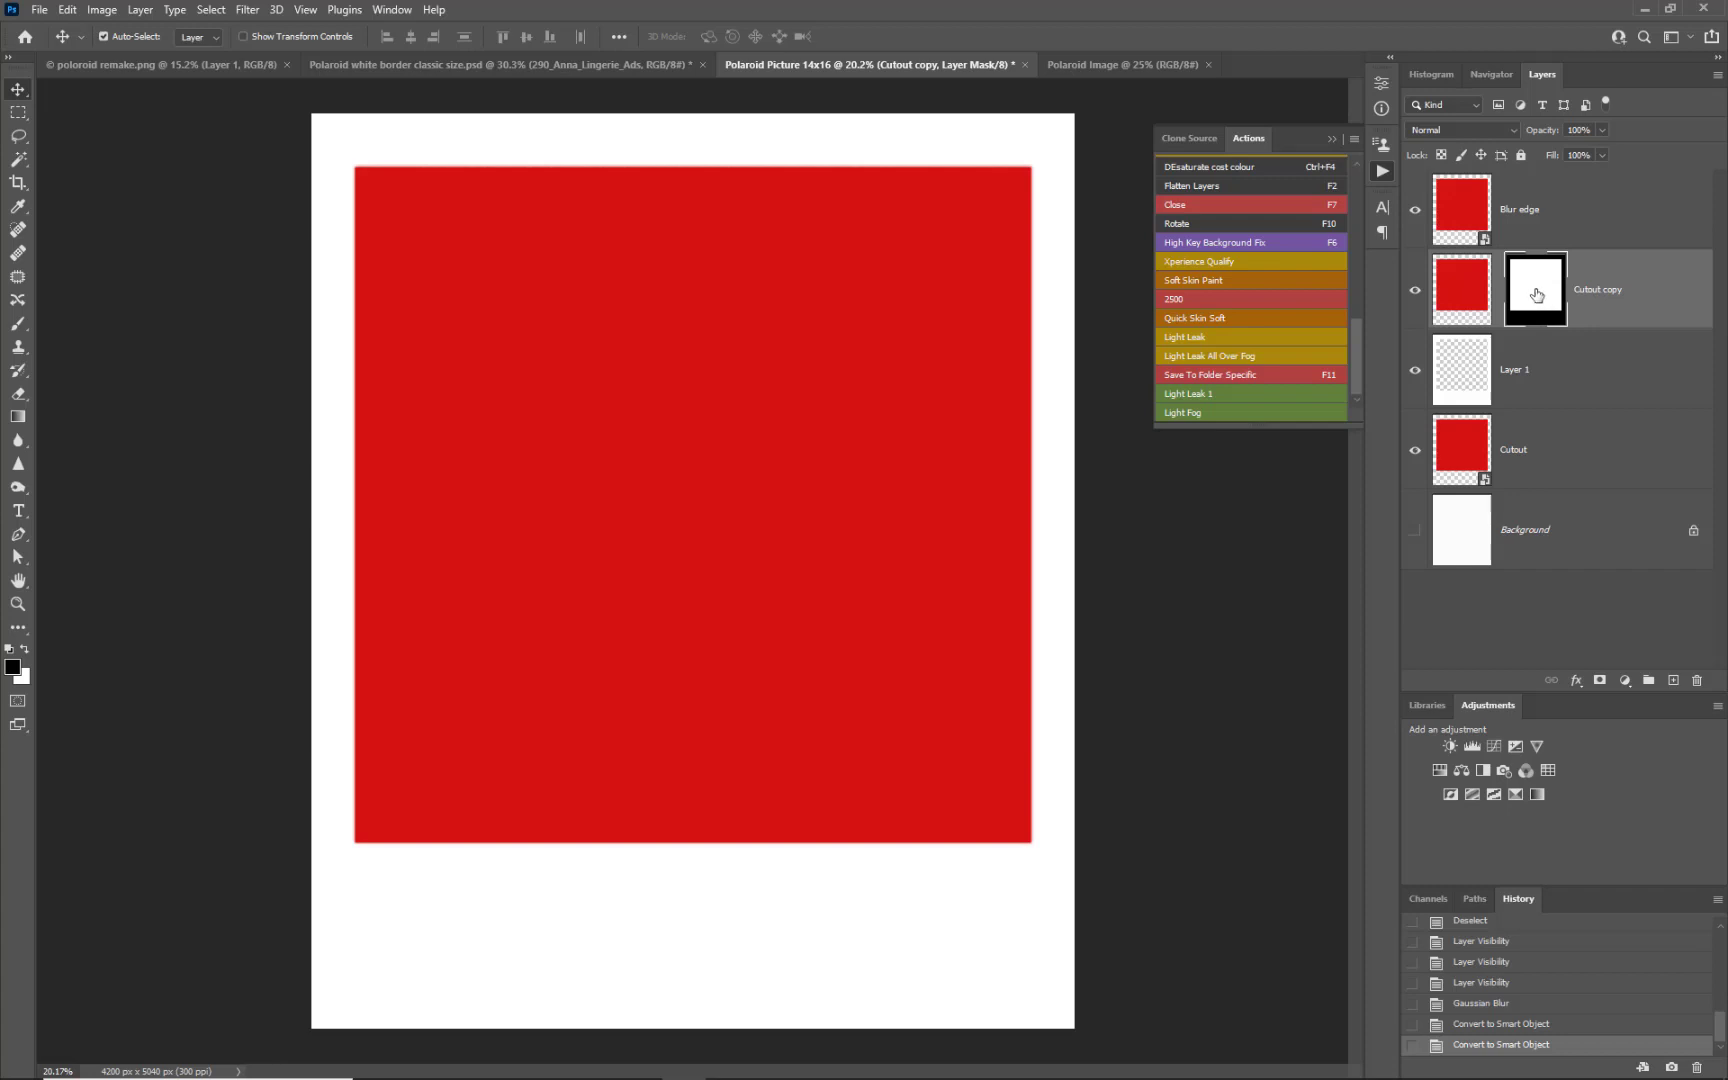
left_click_drag(1537, 294, 1547, 440)
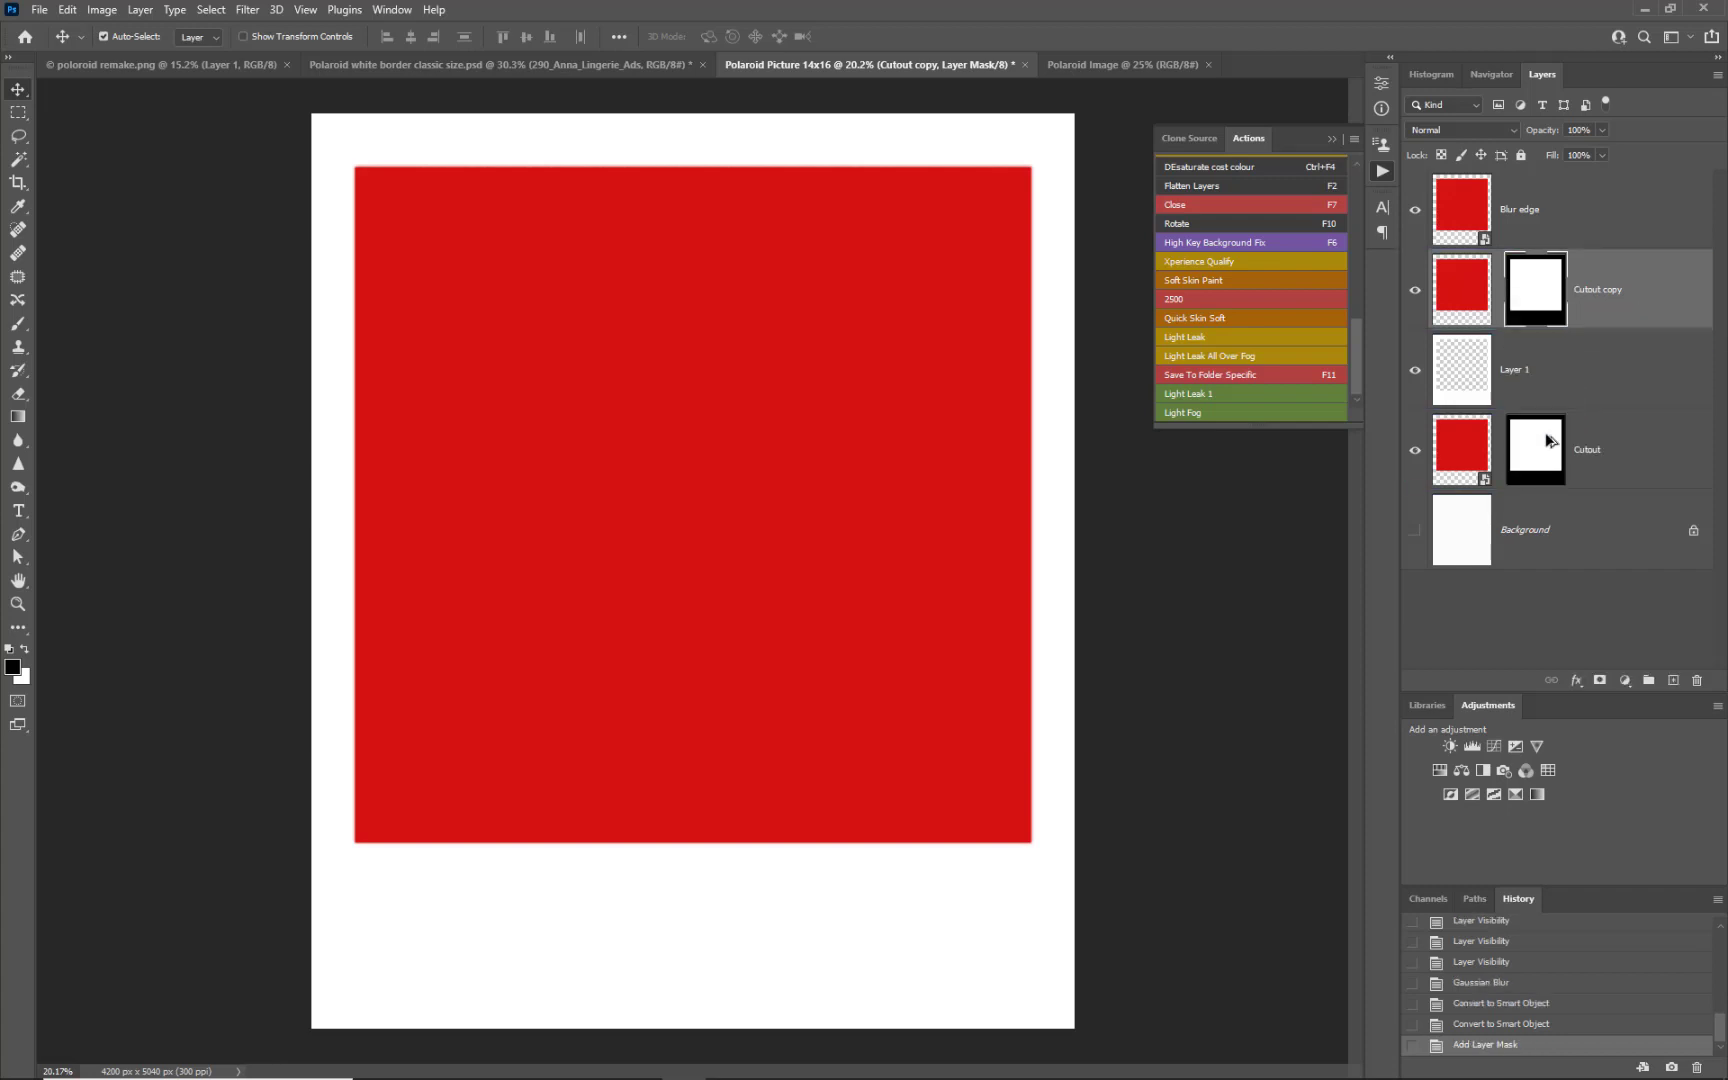
left_click(1620, 476)
right_click(1620, 476)
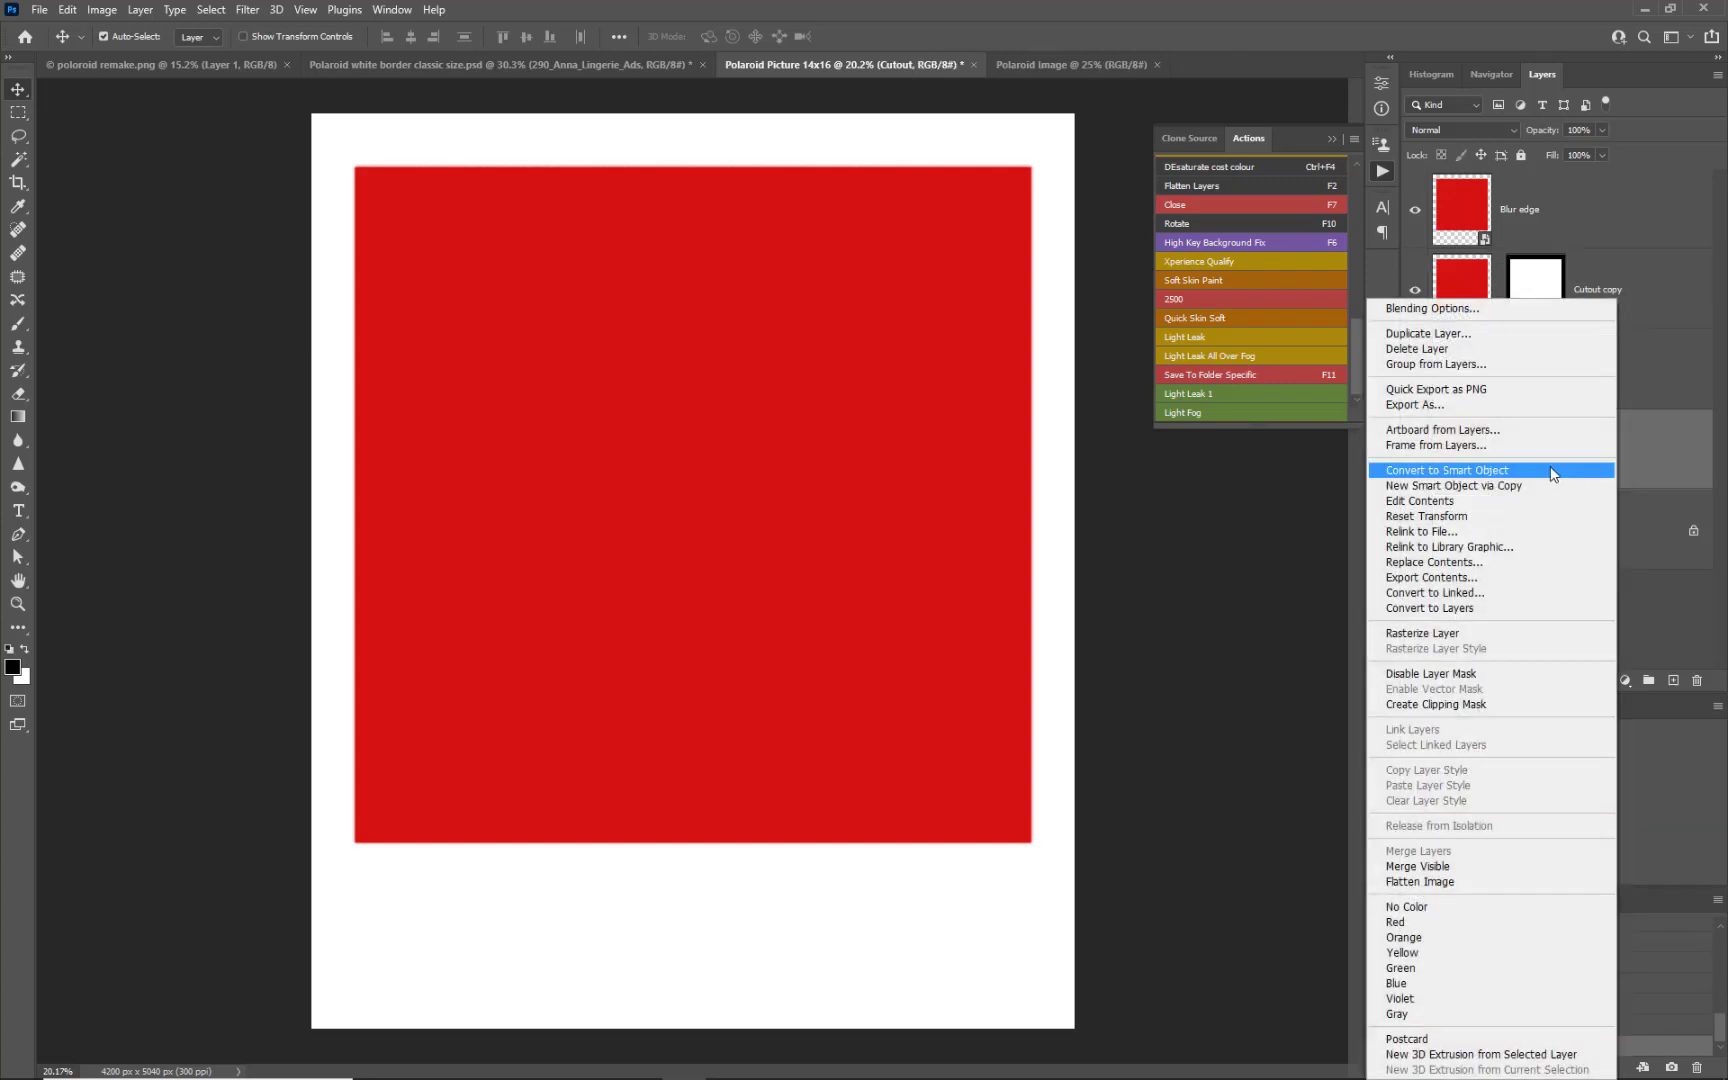
left_click(1458, 562)
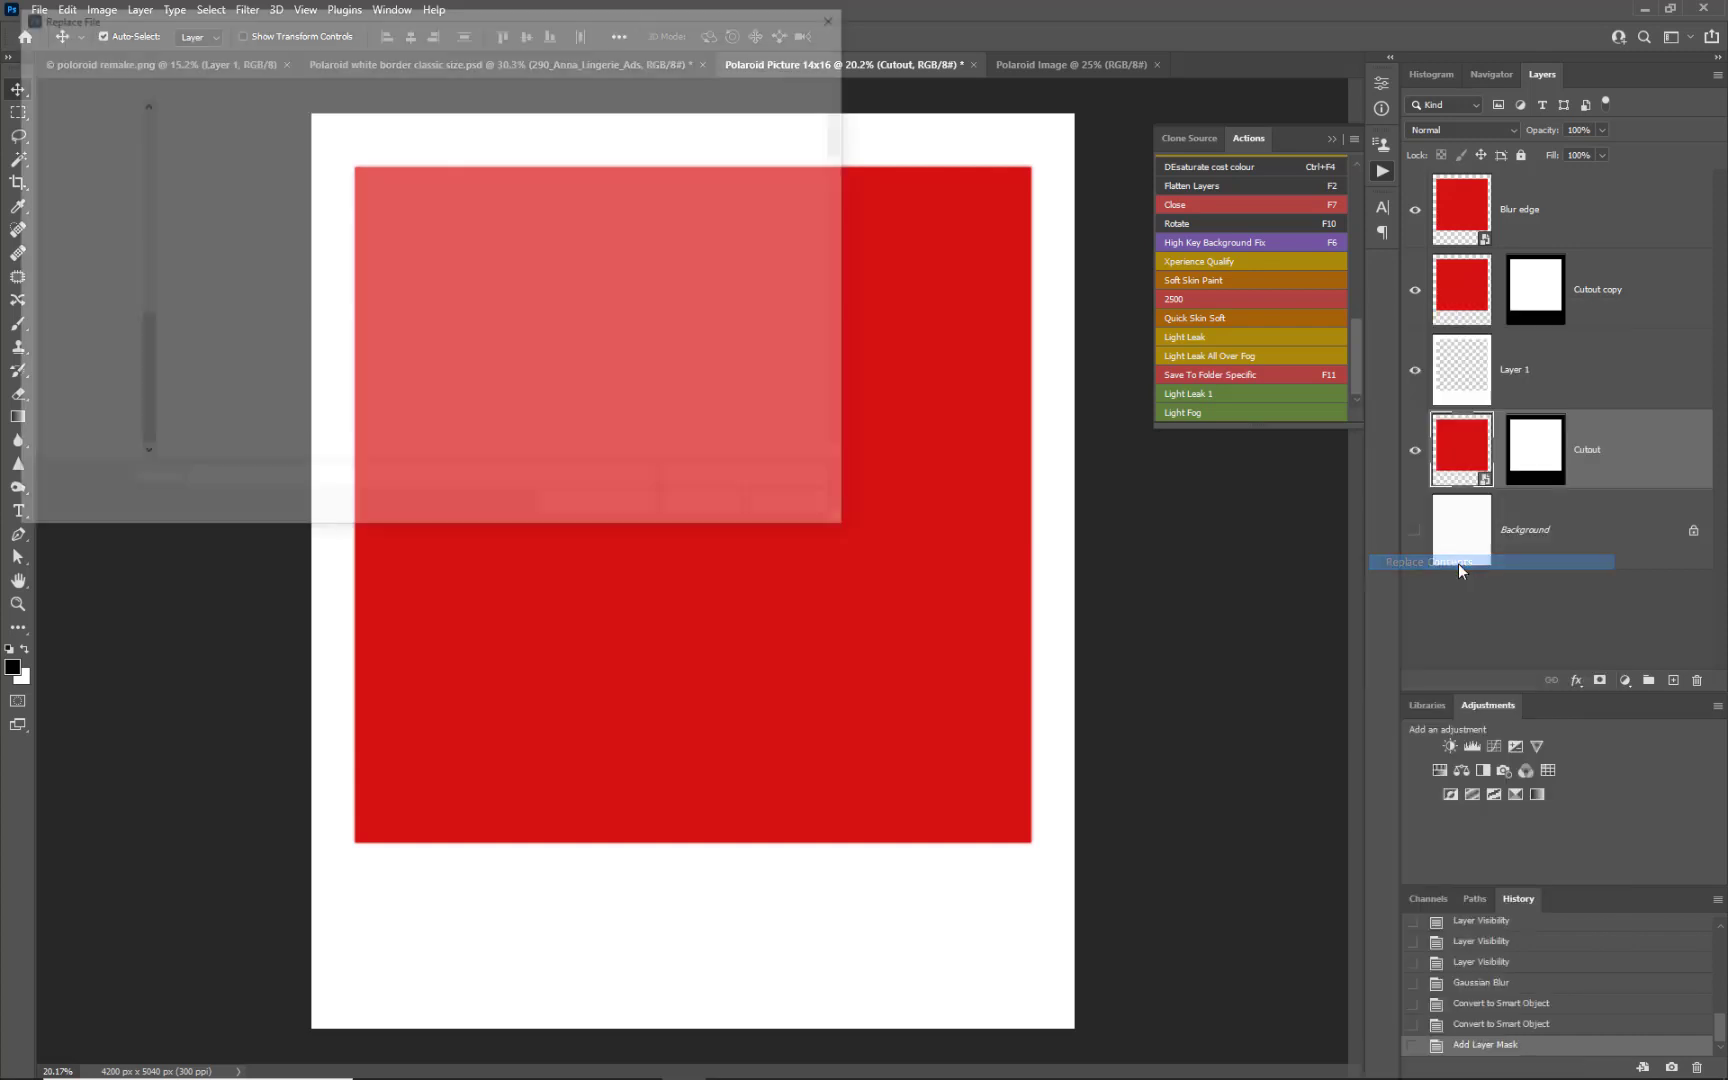
double_click(590, 279)
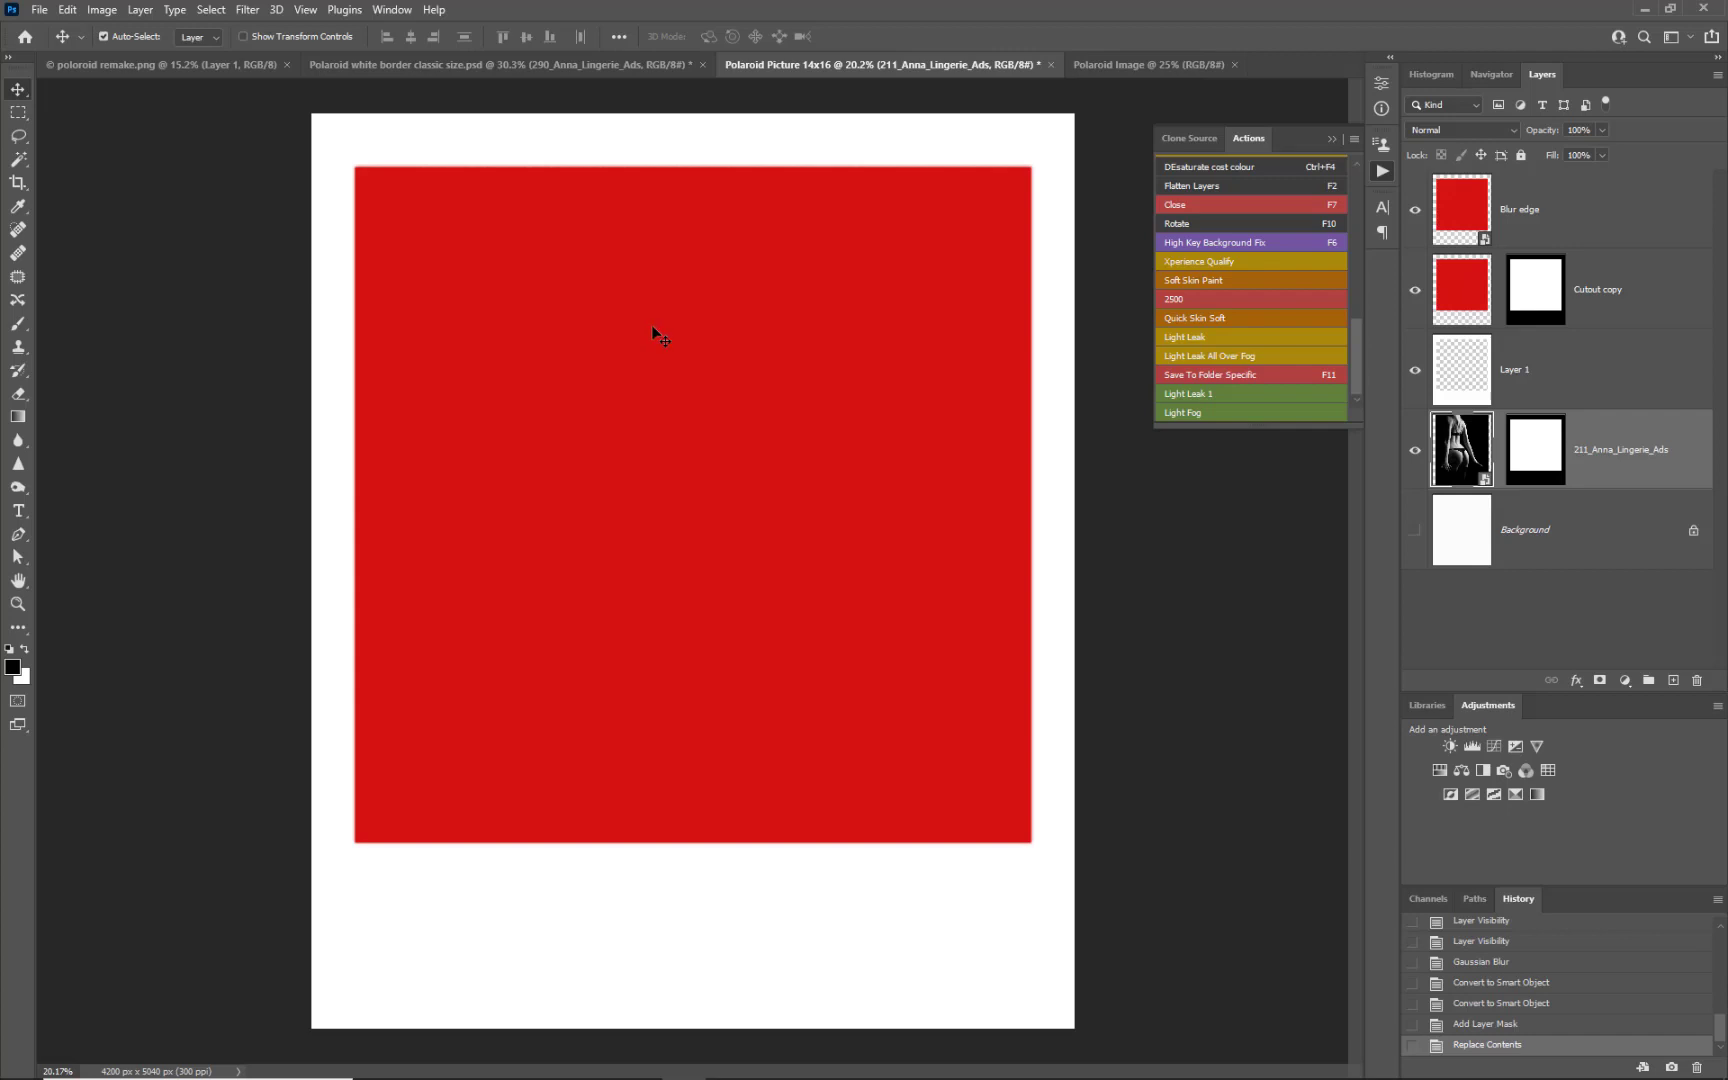
Step: Hide the Blur edge and Cutout copy layers and toggle the white border on Layer 1 off and on to check it
left_click_drag(1416, 290, 1428, 212)
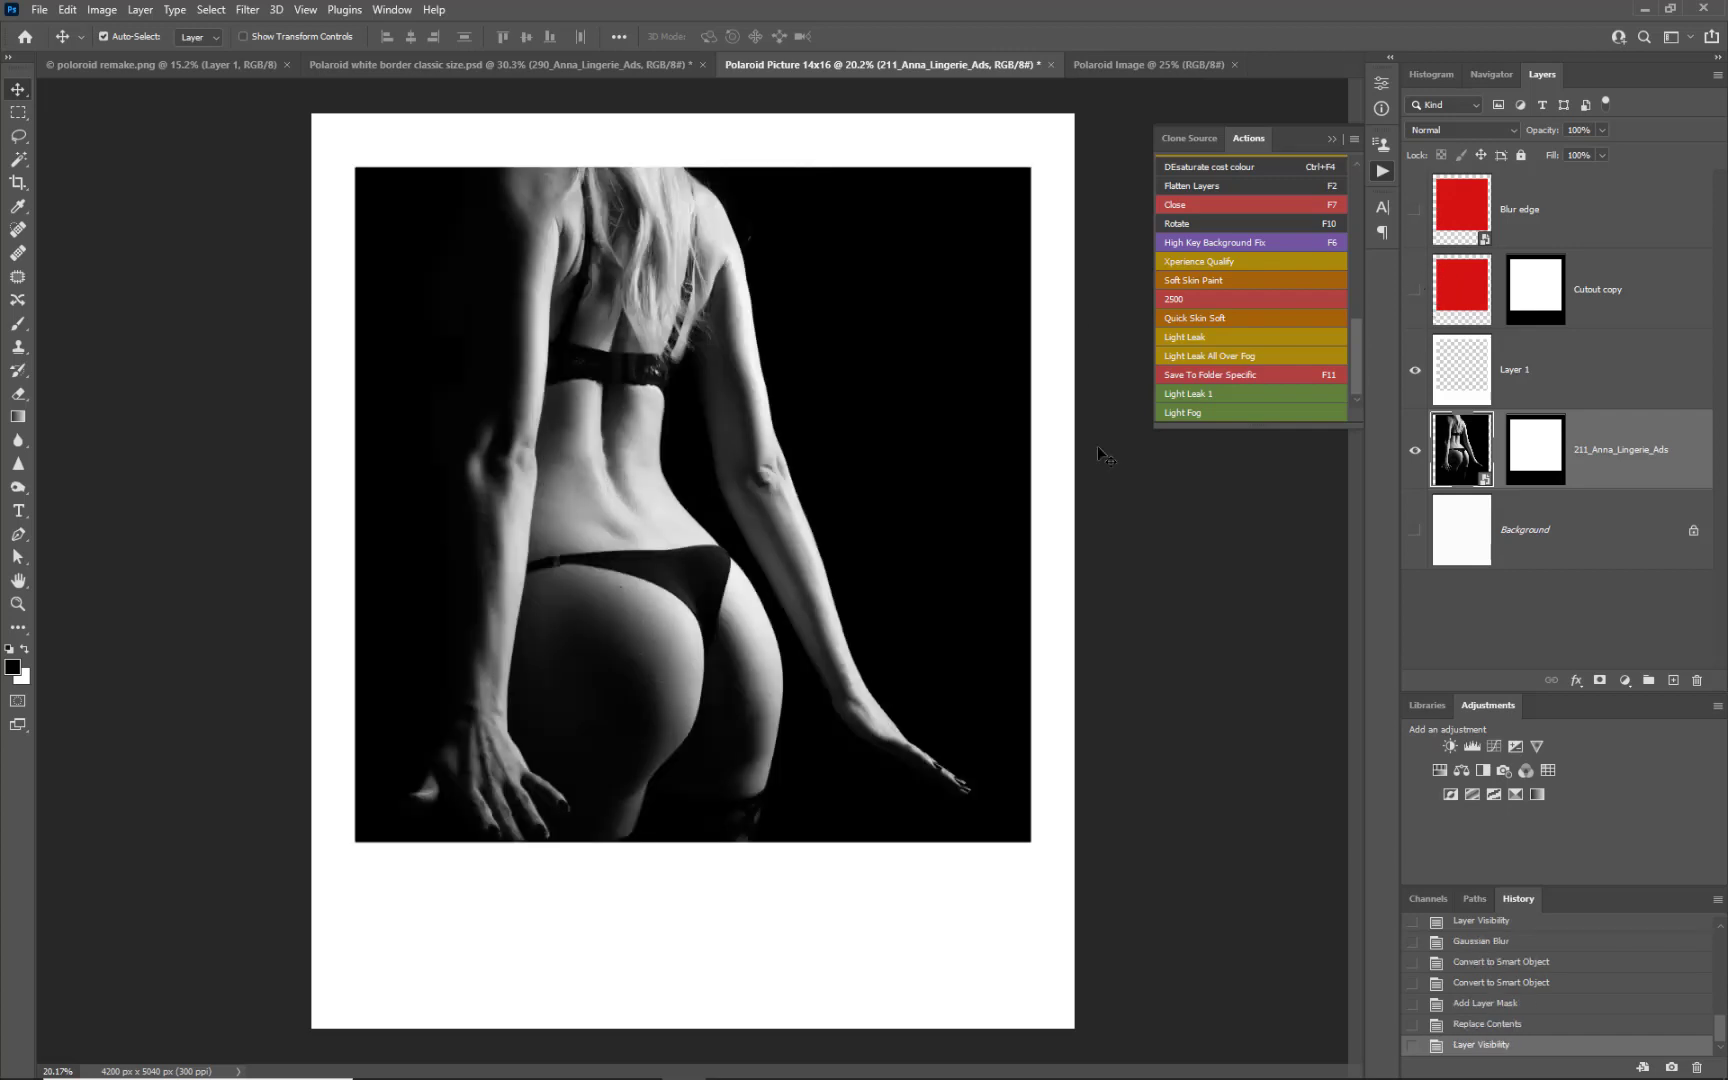
left_click(1415, 371)
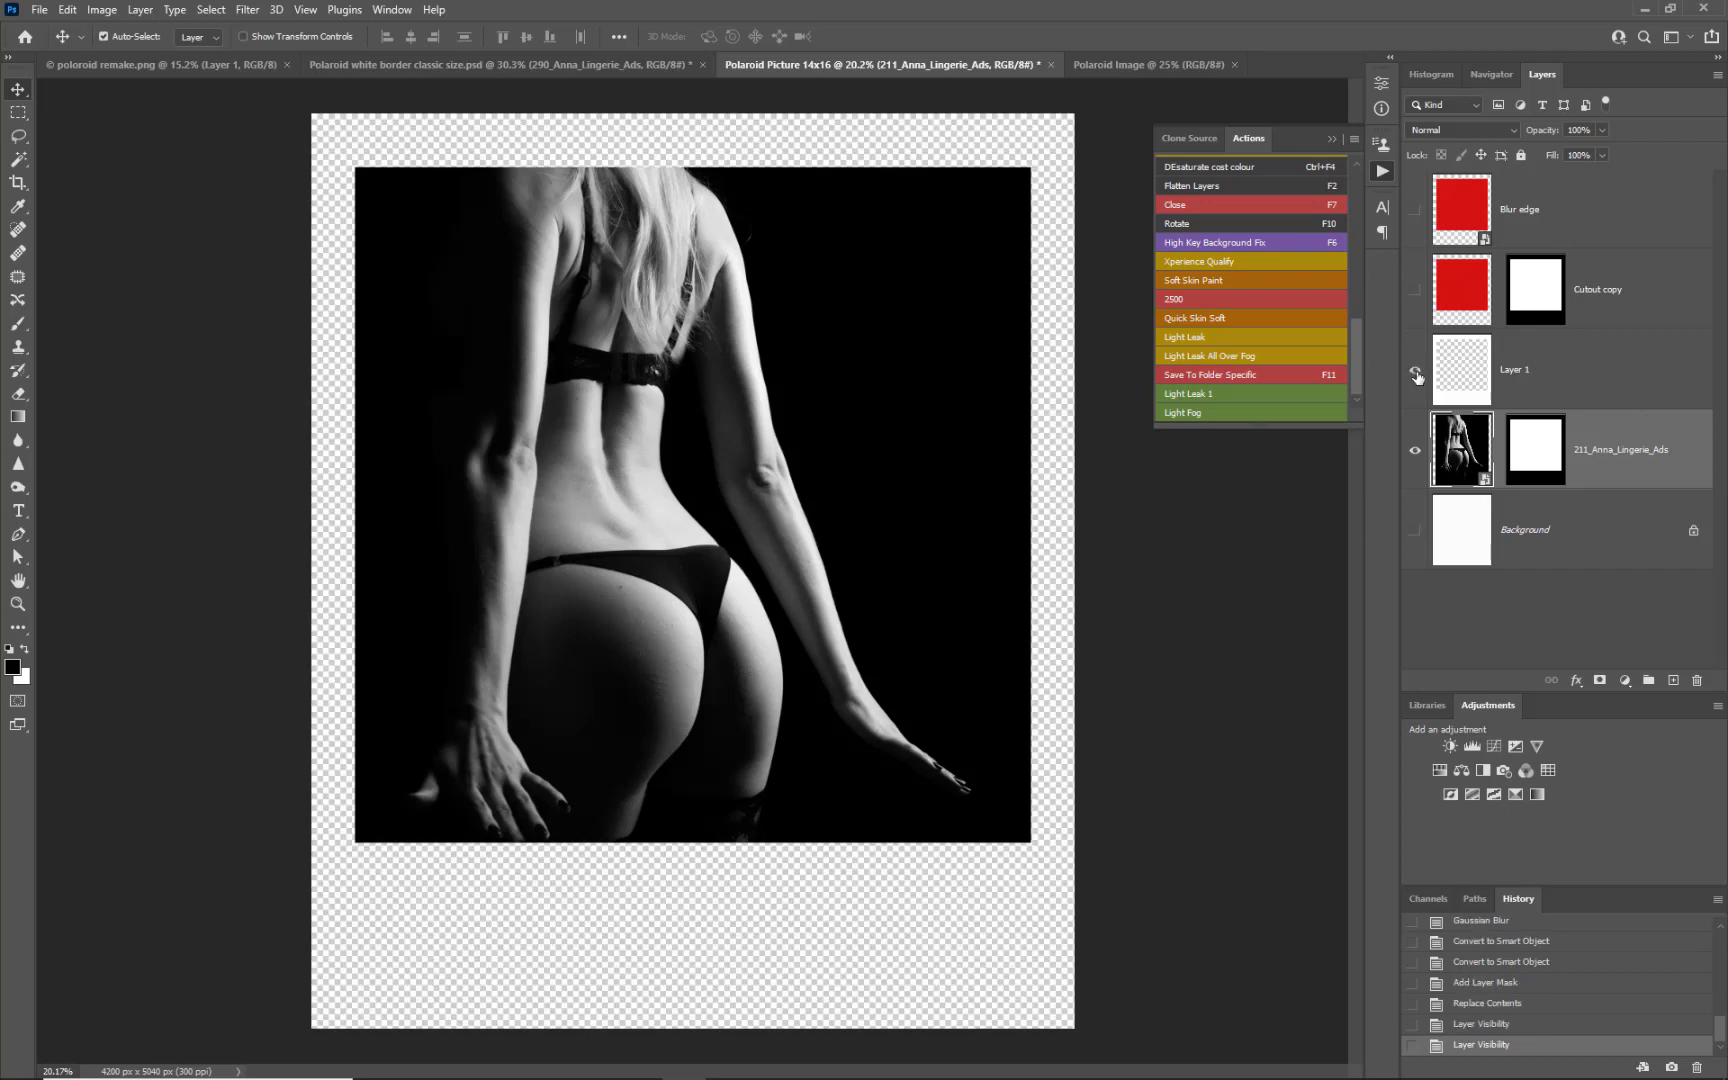
left_click(1415, 372)
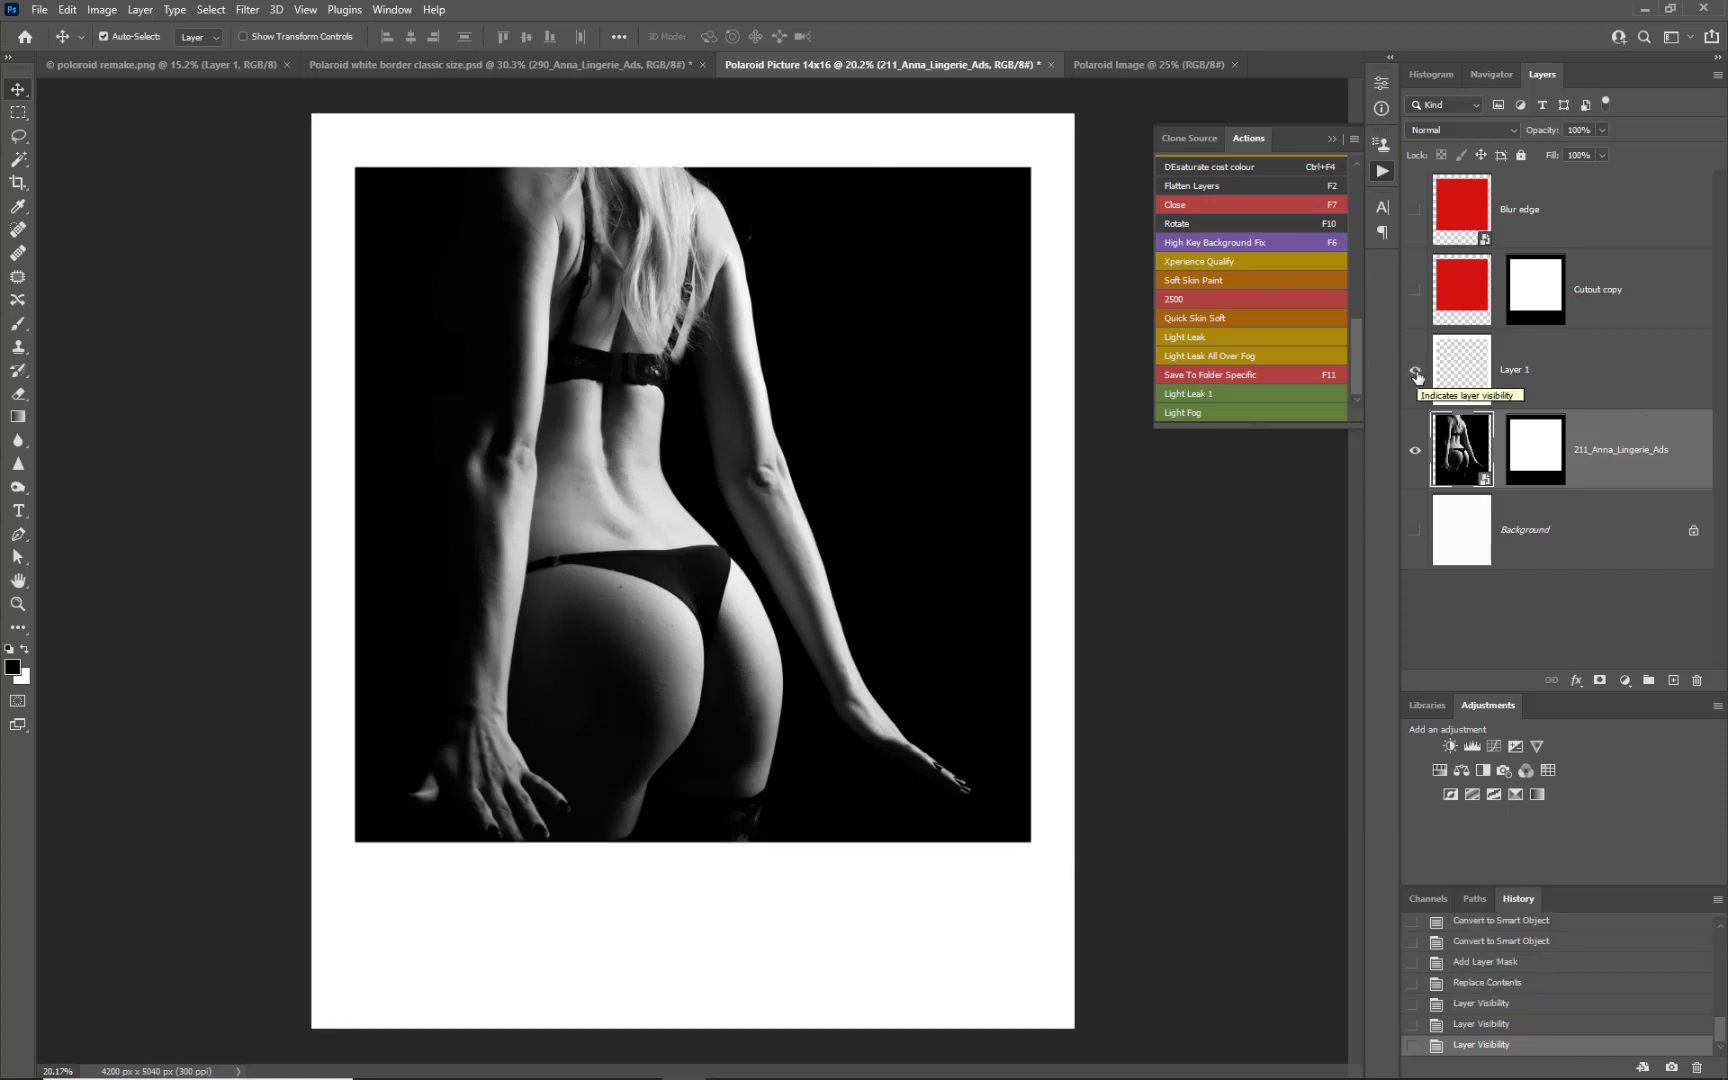
Step: Toggle the 211 photo layer's mask off and on, viewing the poloroid remake.png document in between
left_click(1542, 449, "shift")
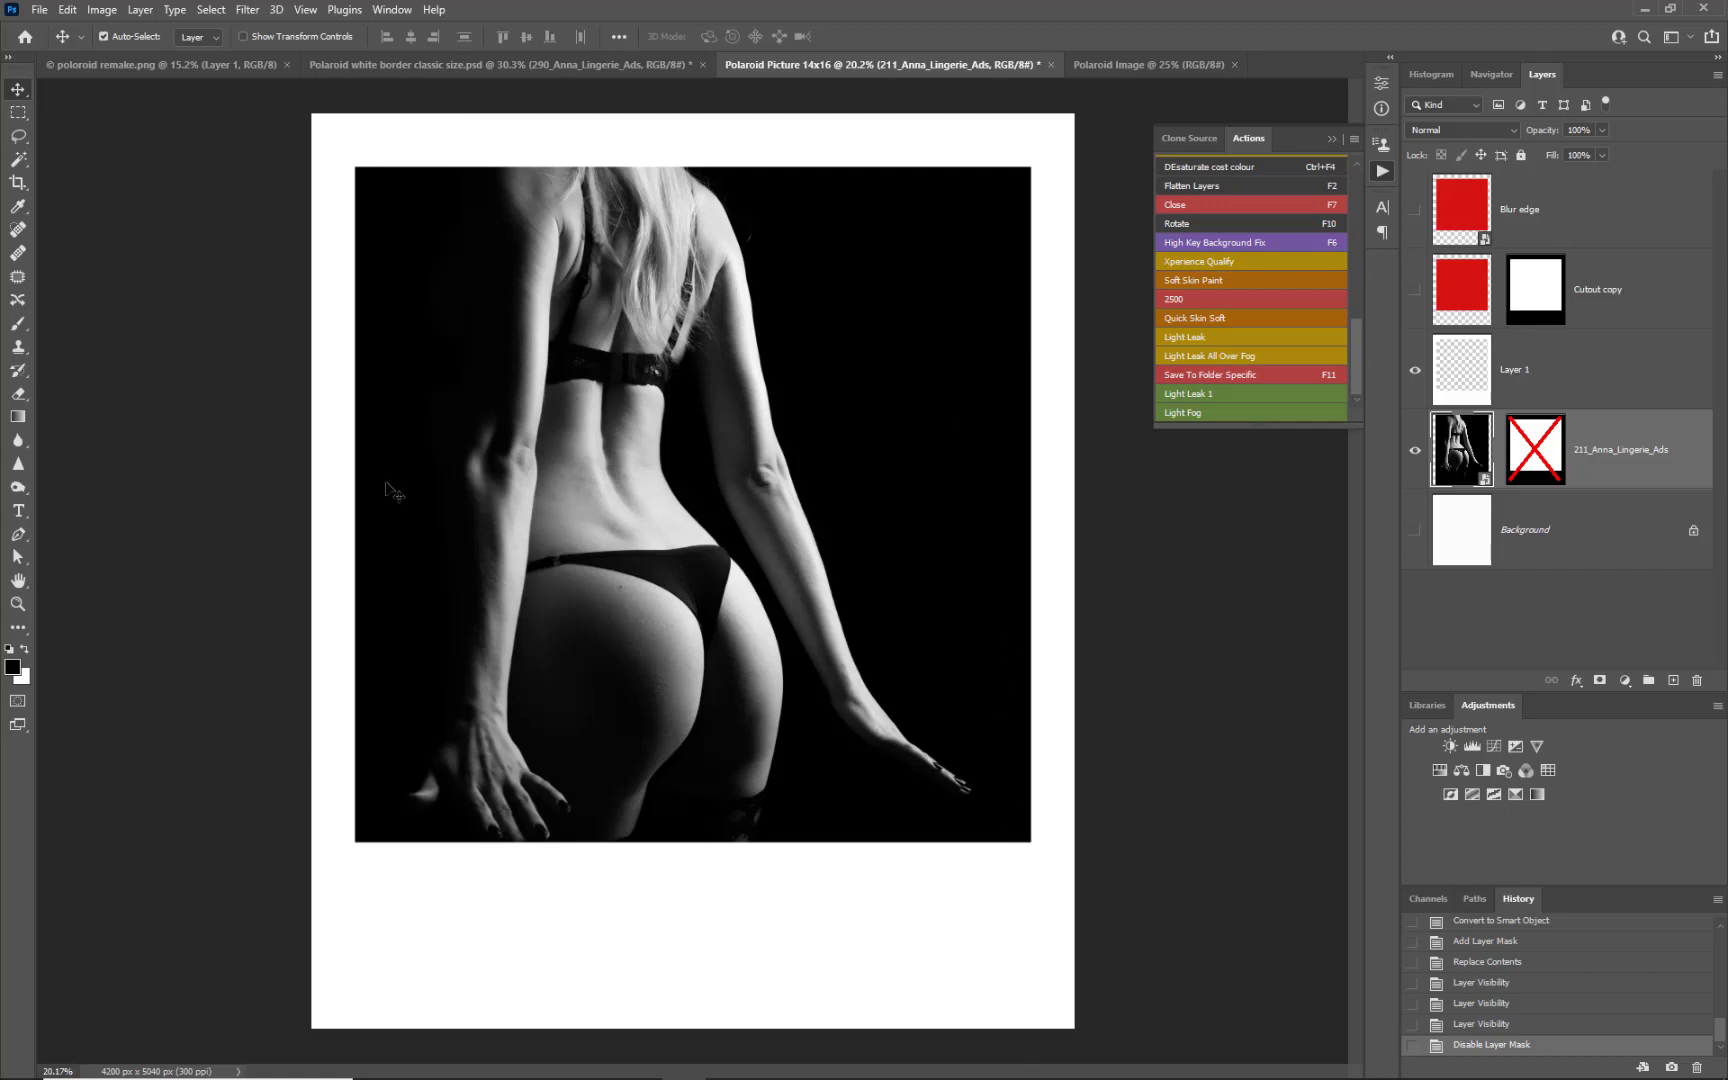
left_click(161, 67)
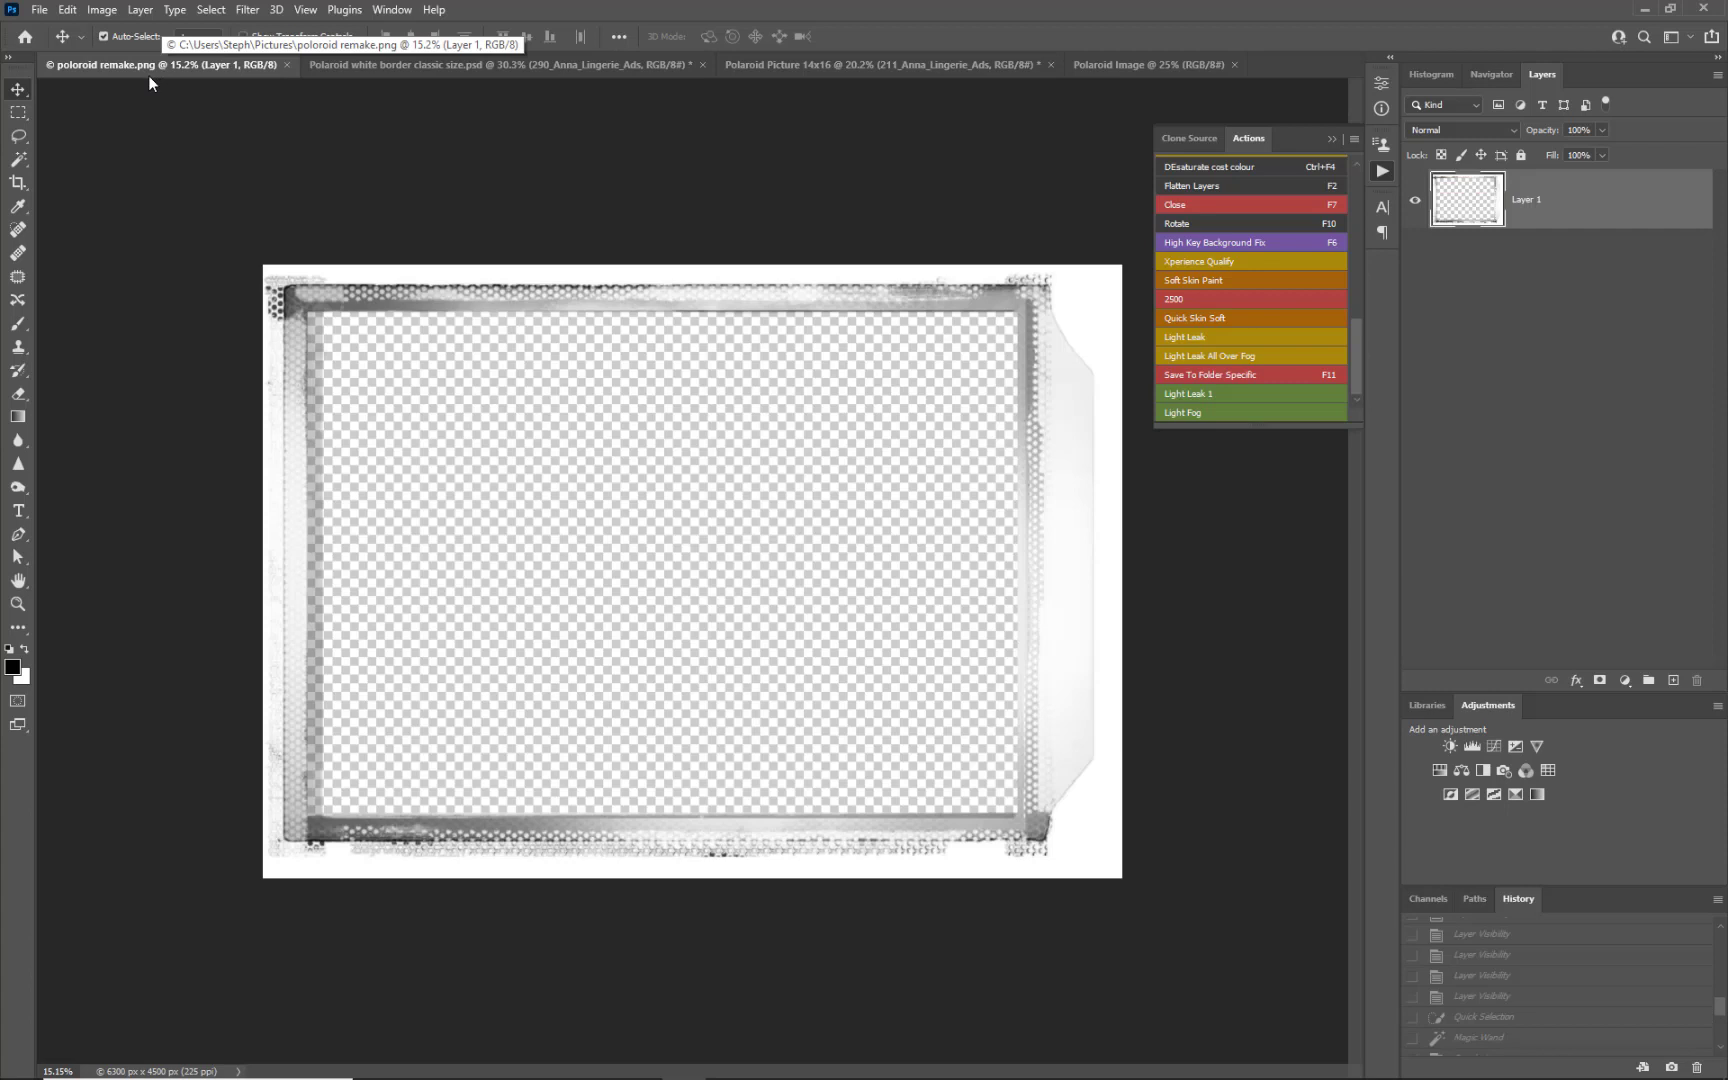
left_click(779, 68)
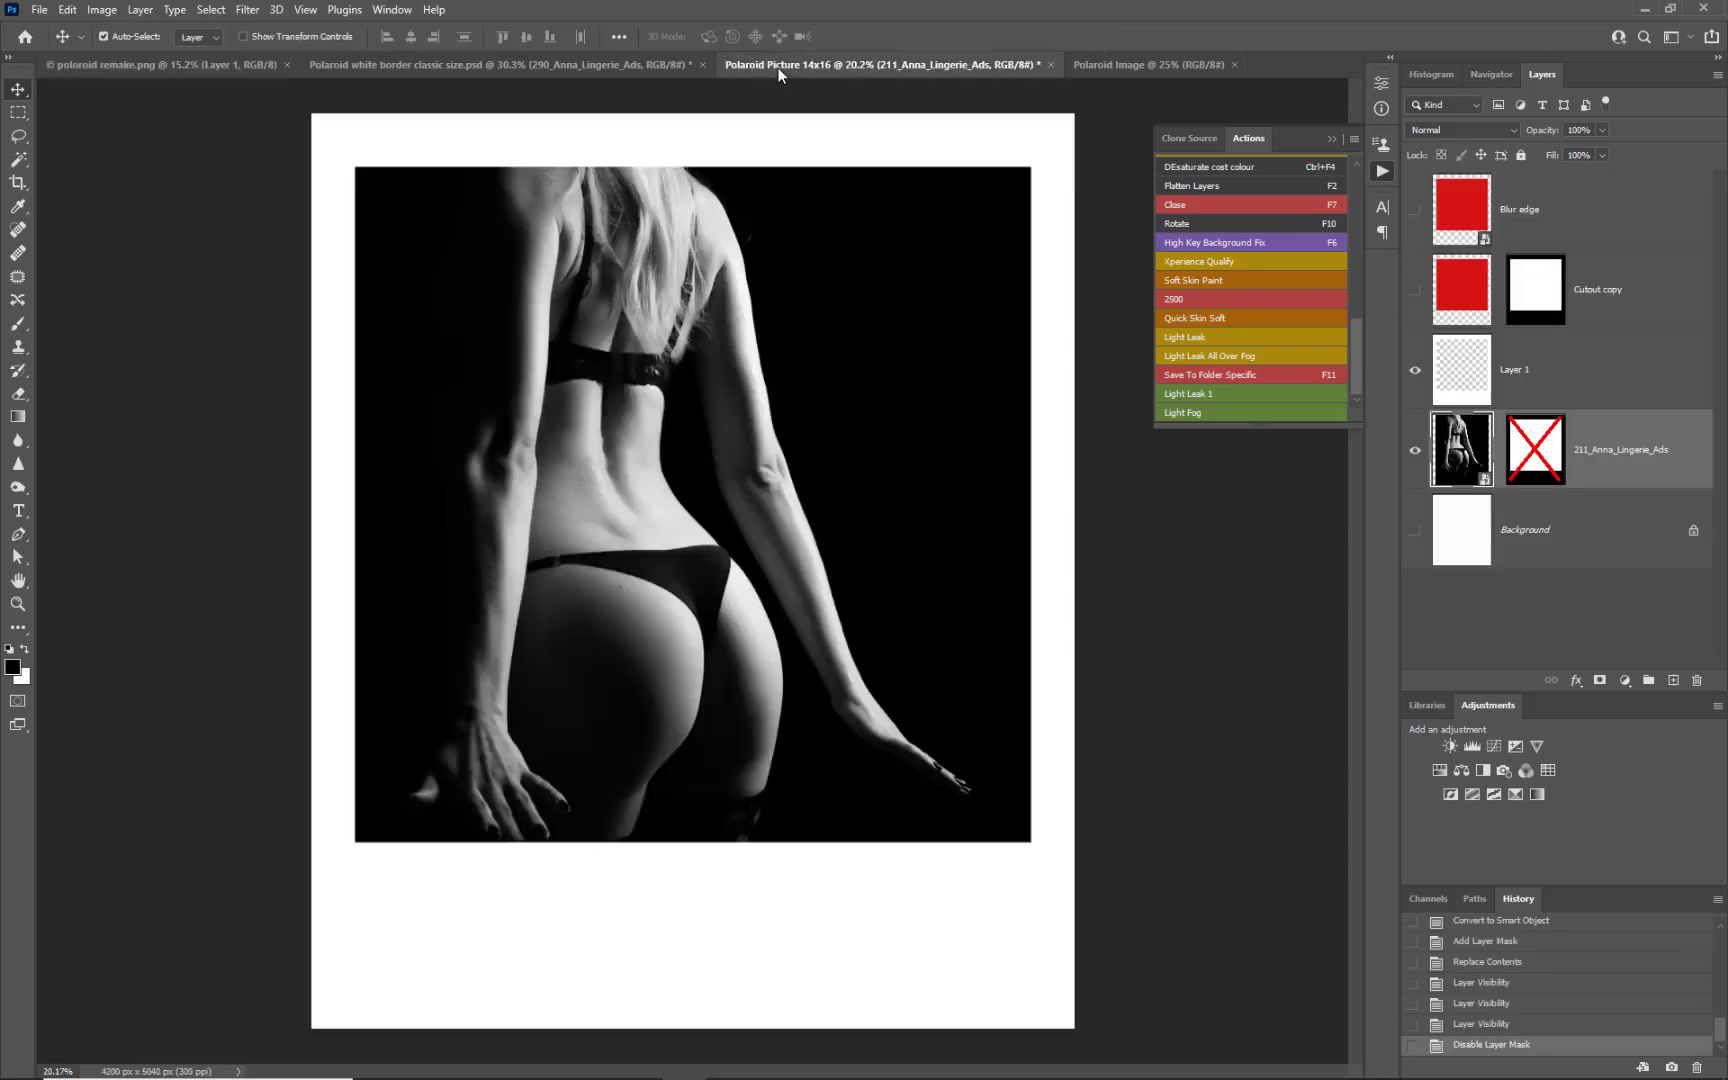
left_click(1528, 450, "shift")
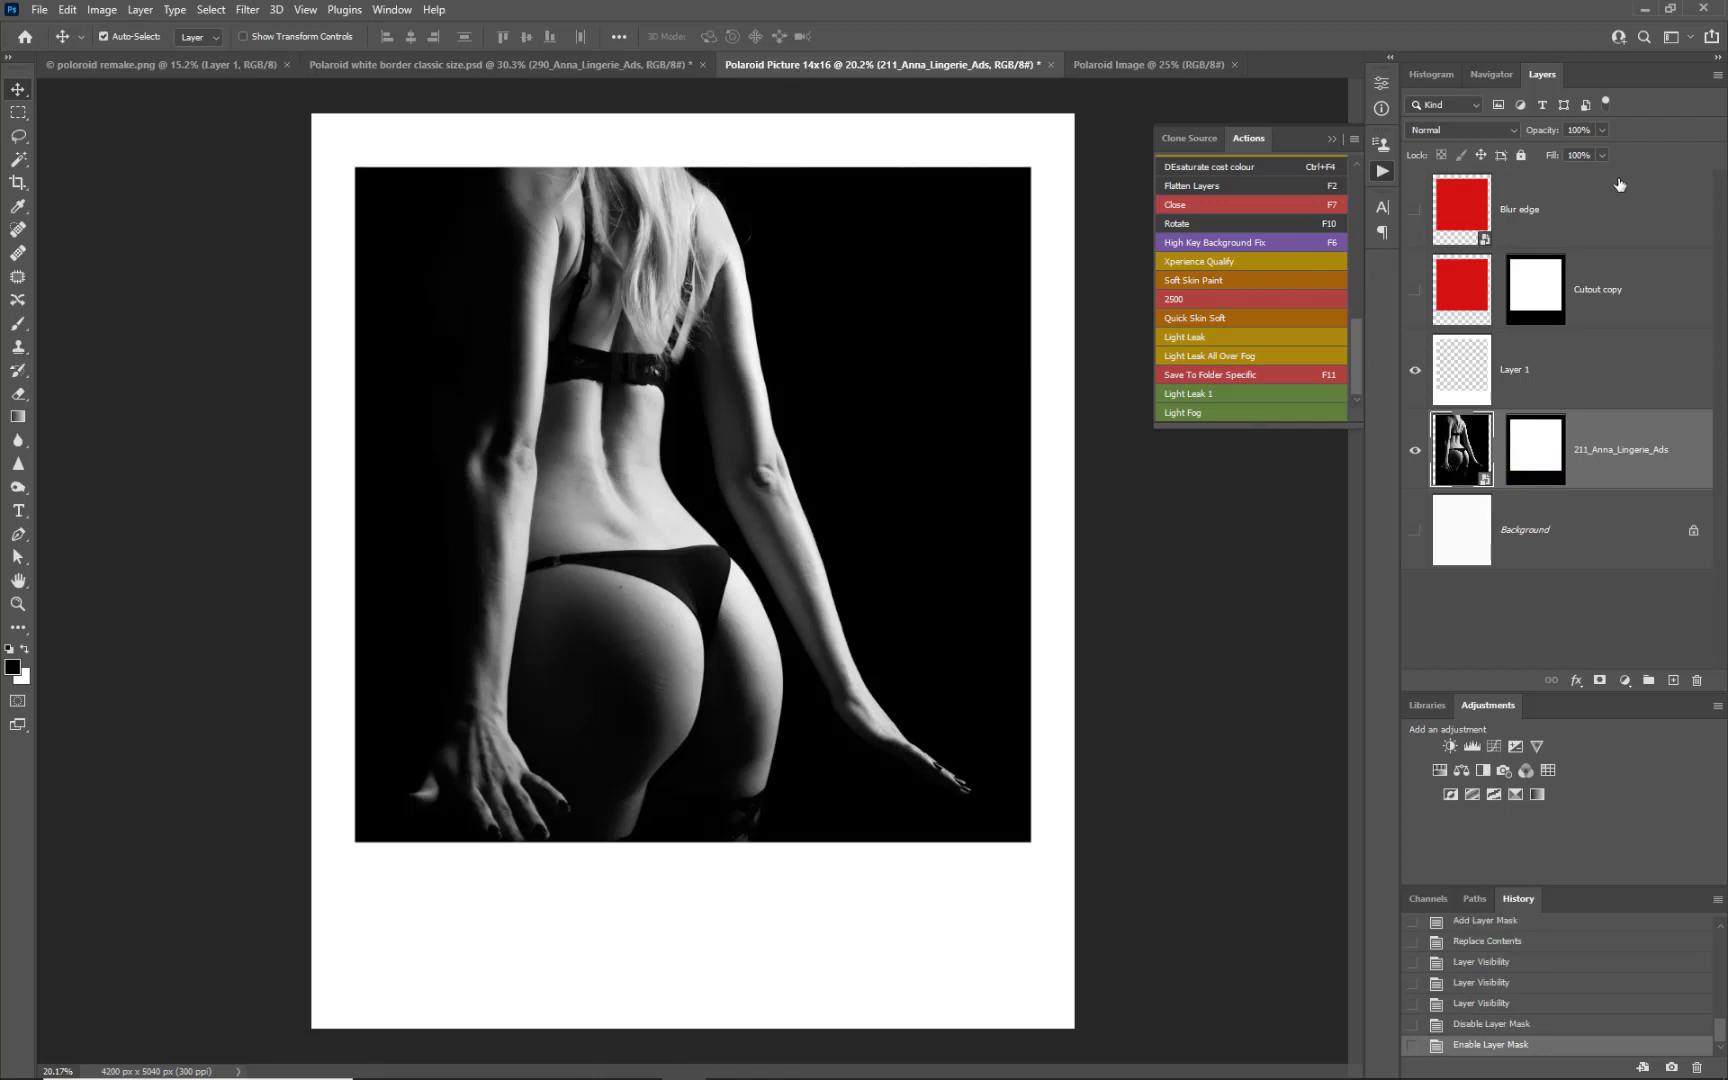
Step: Replace the Blur edge smart object's contents with the lingerie ad photo numbered 205 and make the layer visible
left_click(1569, 227)
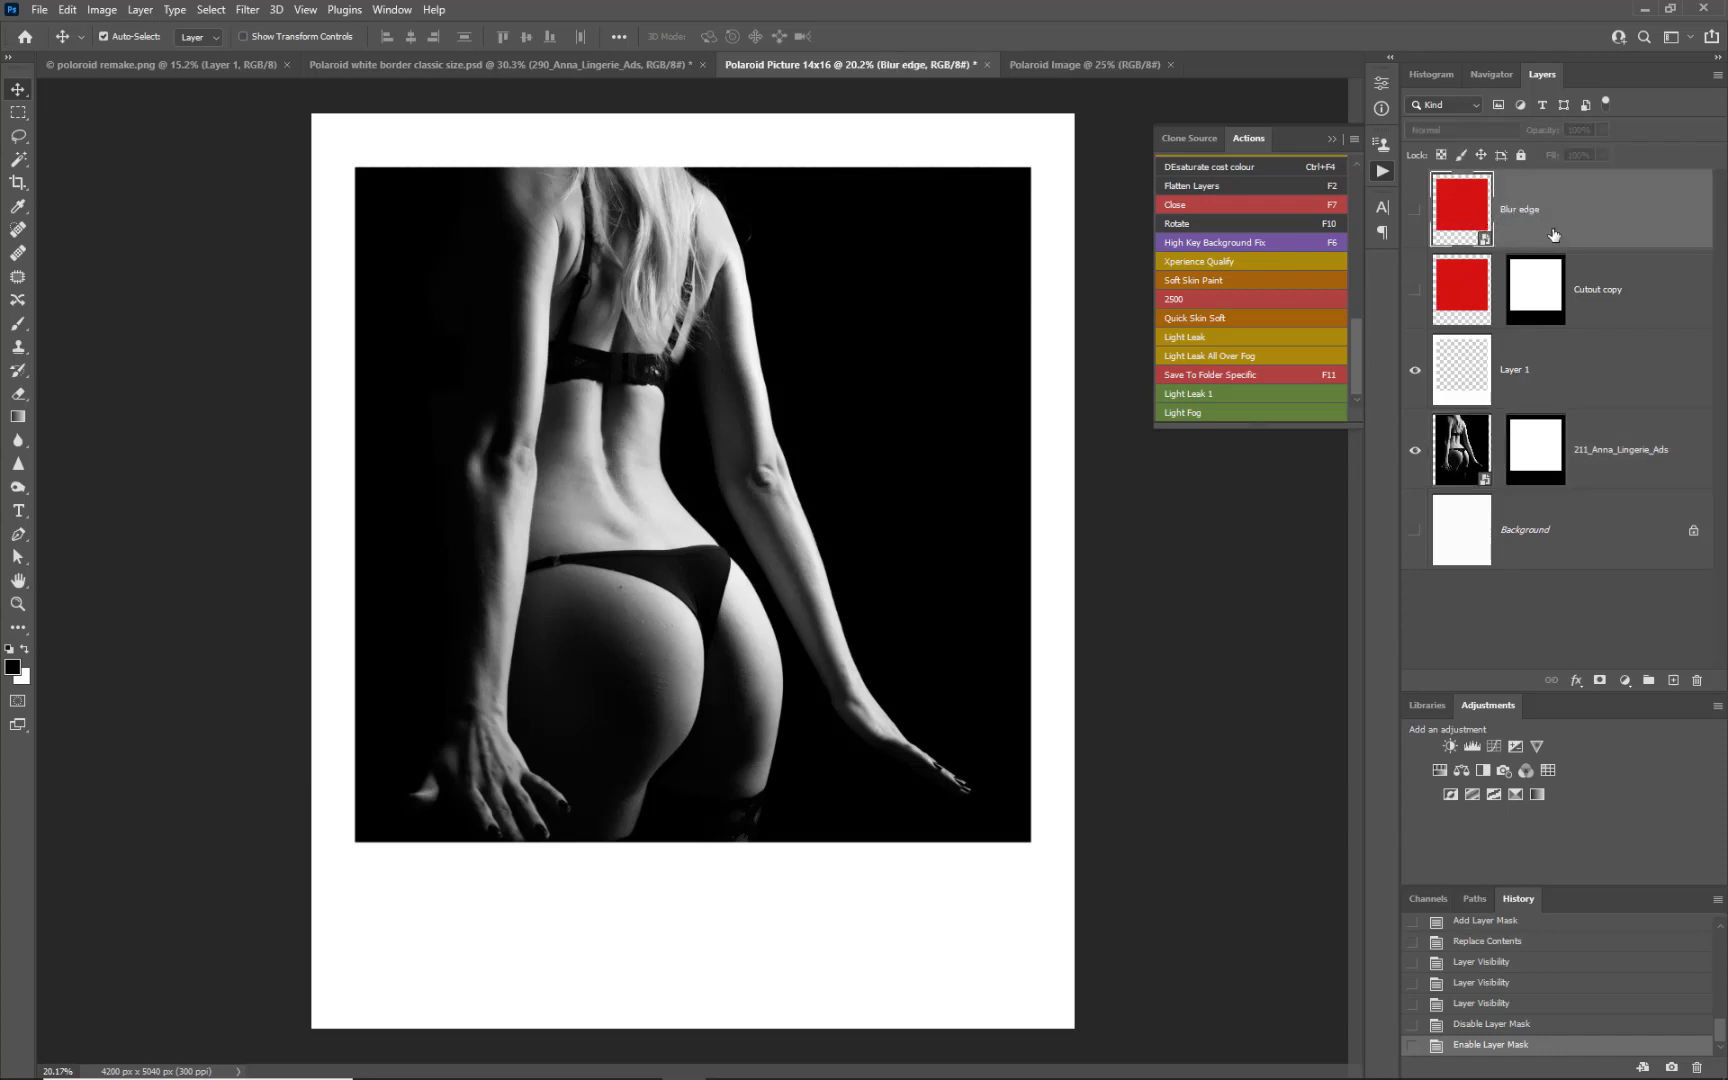
right_click(1554, 235)
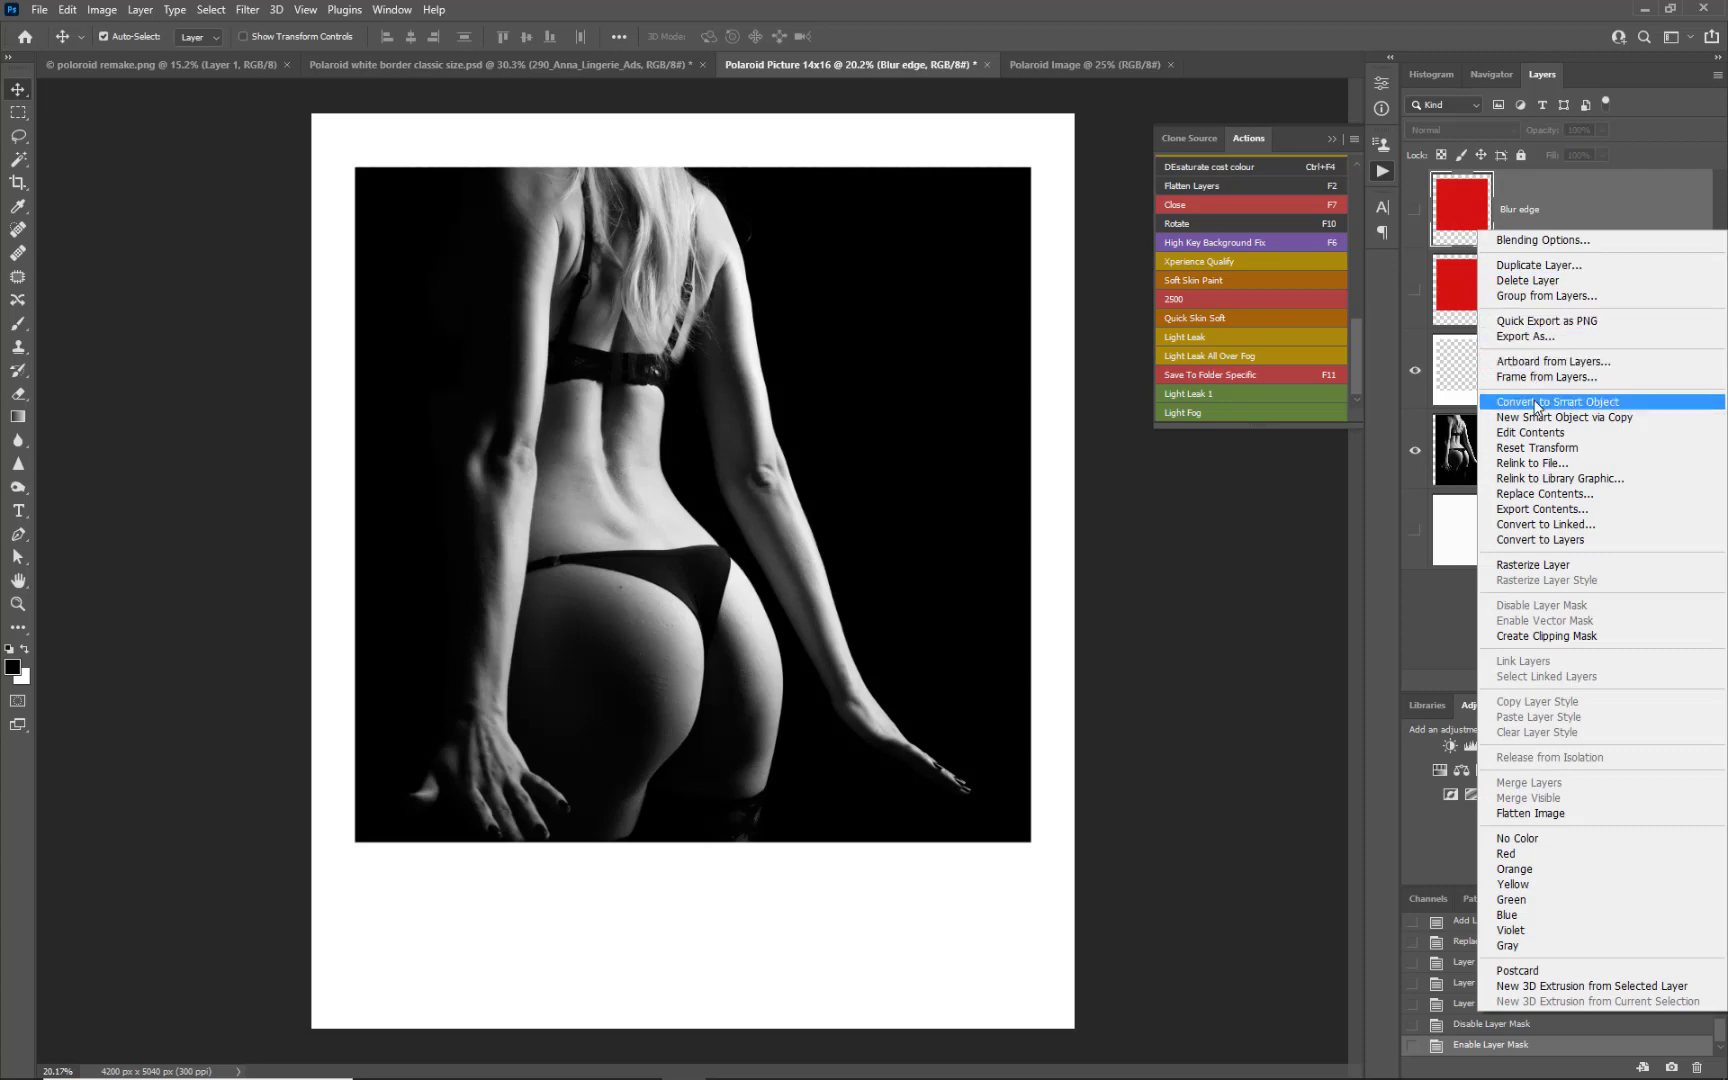
left_click(1530, 493)
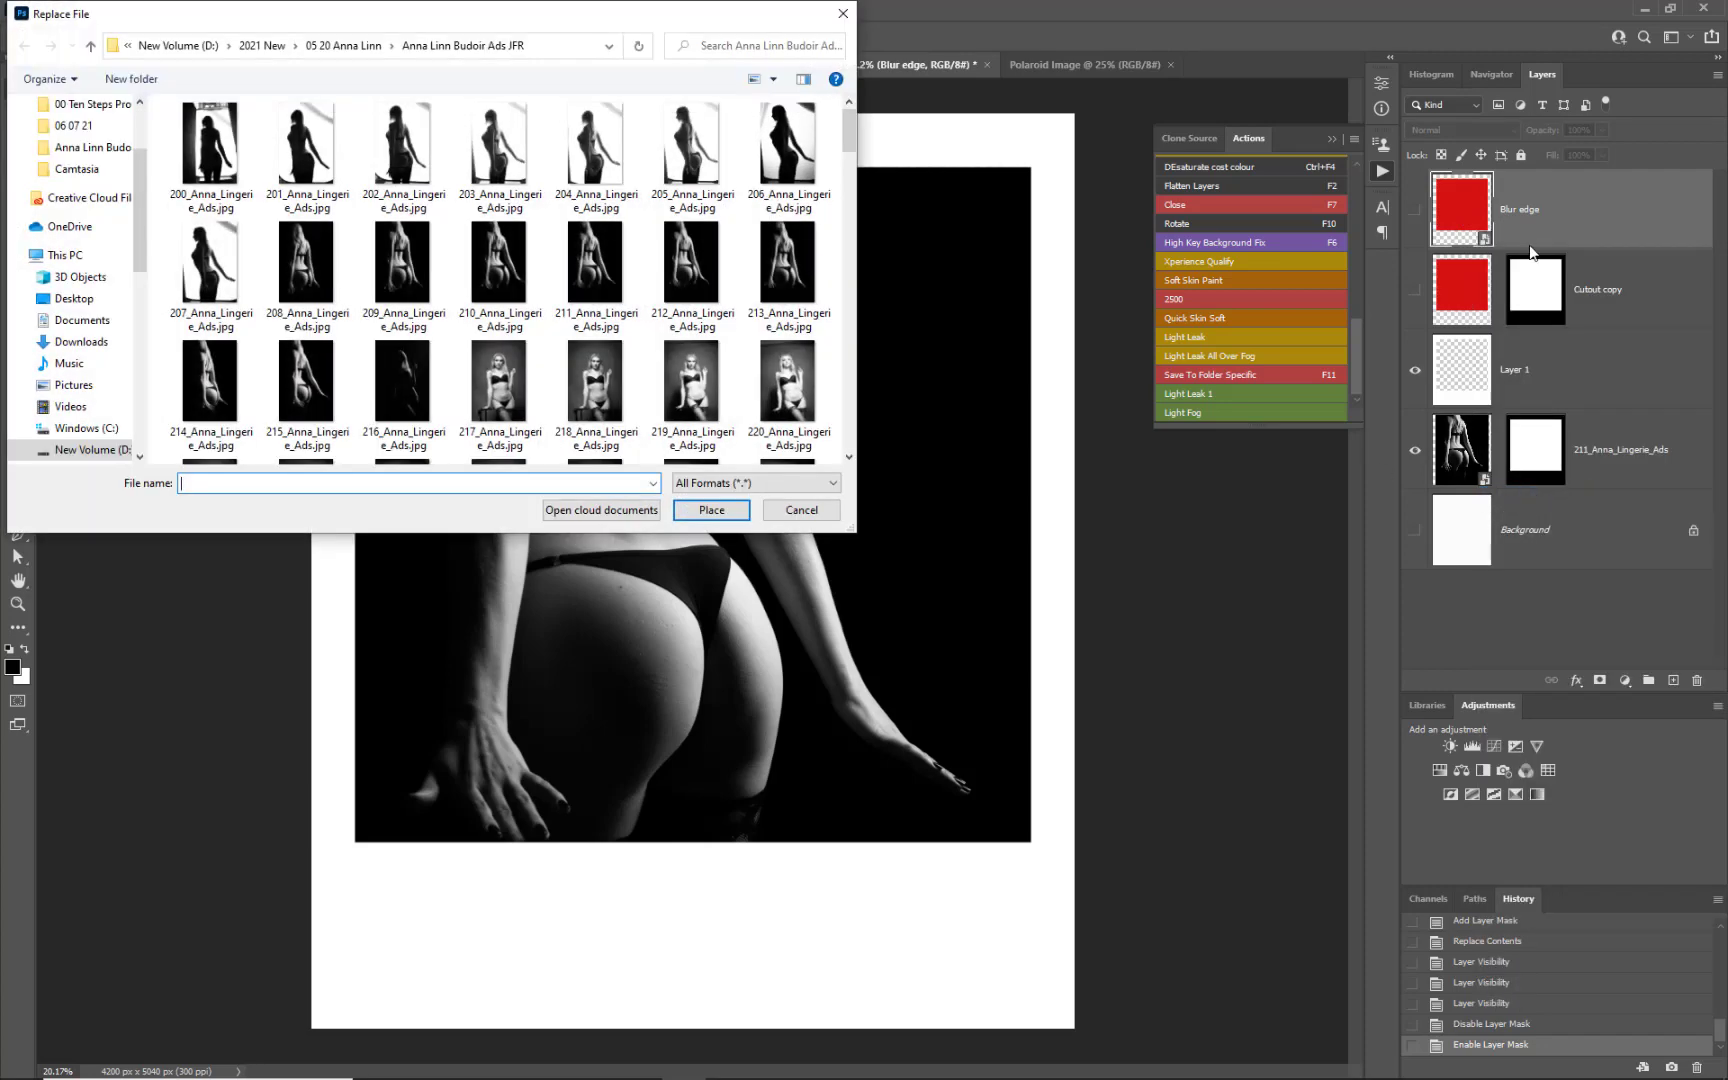
double_click(691, 145)
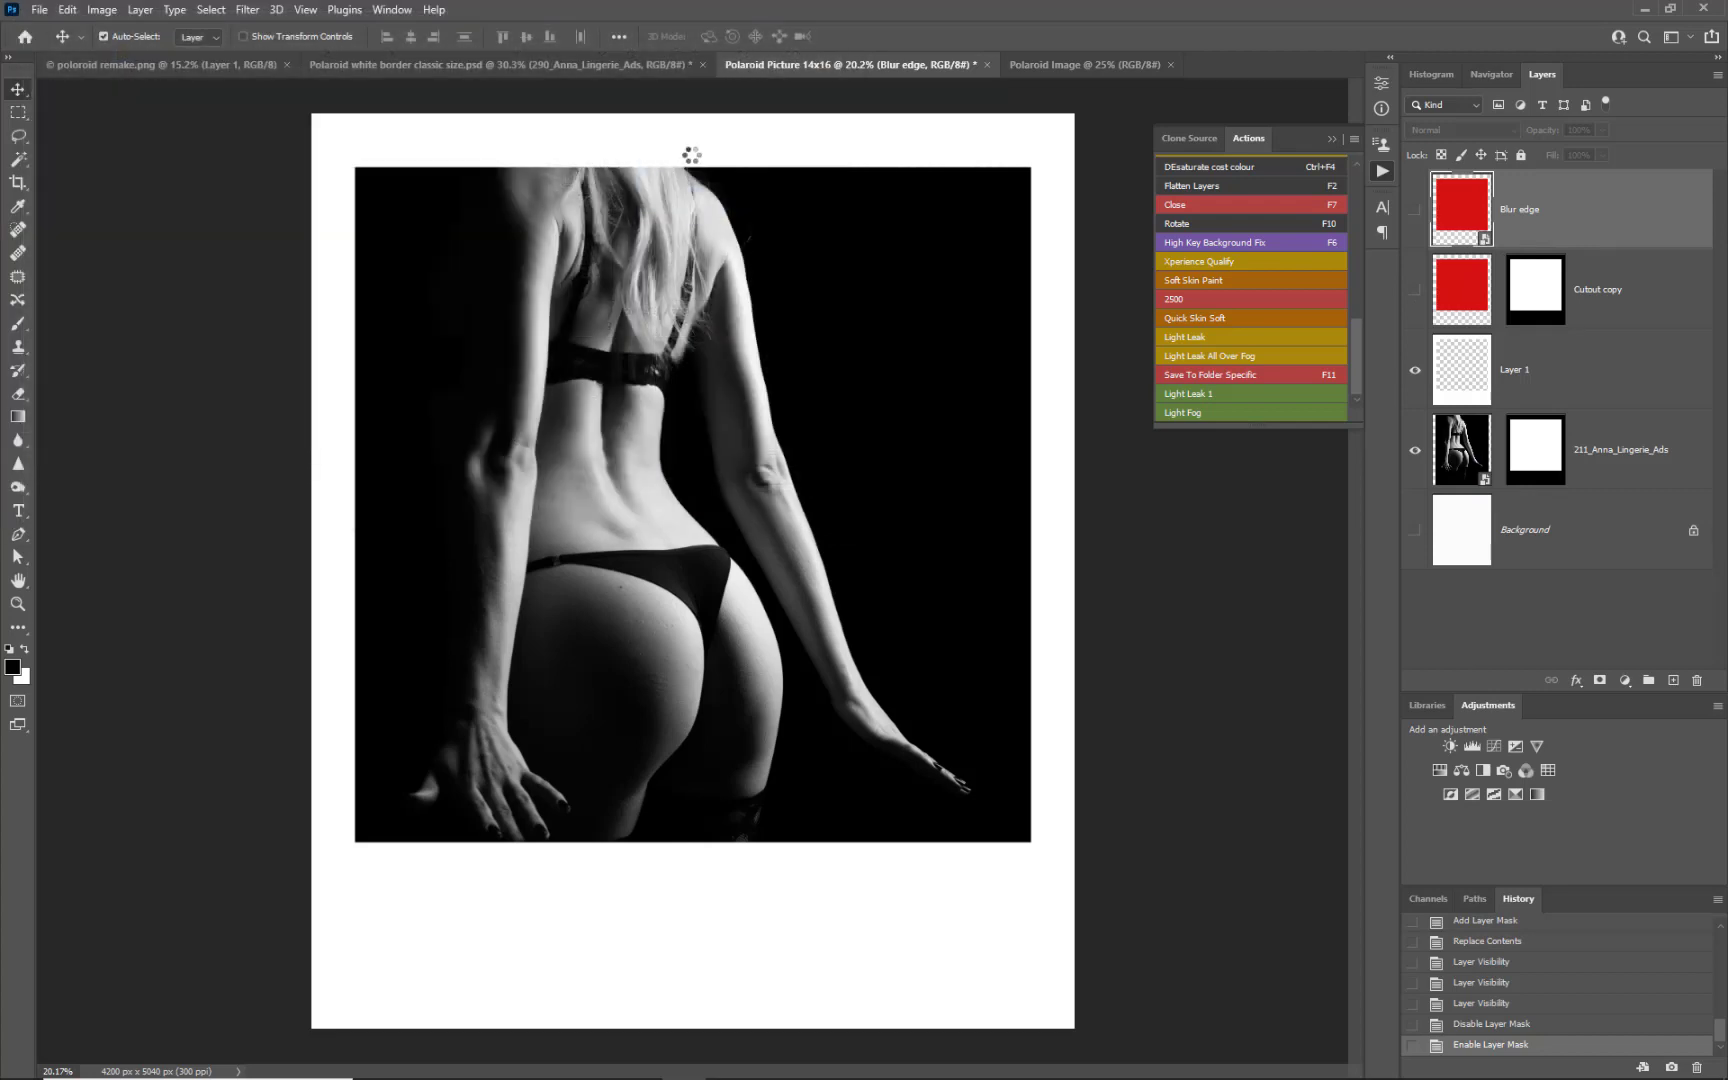
left_click(1414, 210)
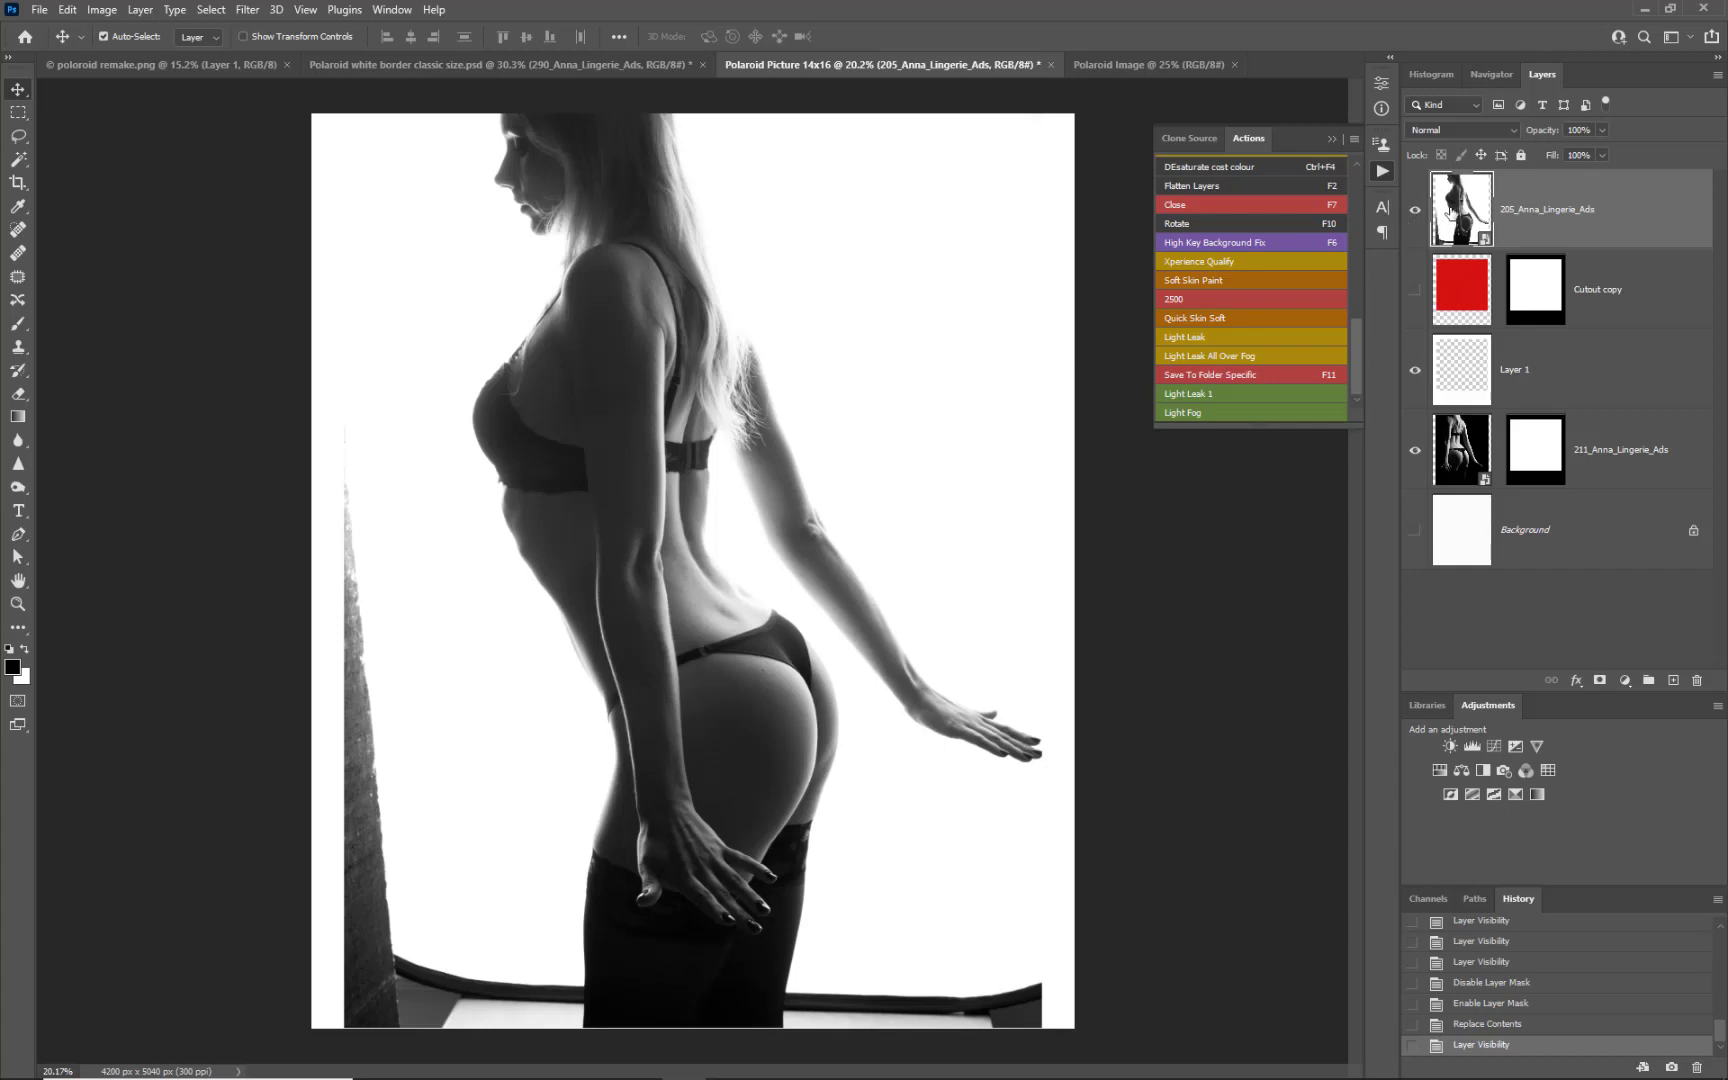
scroll(690, 555, "down", 1)
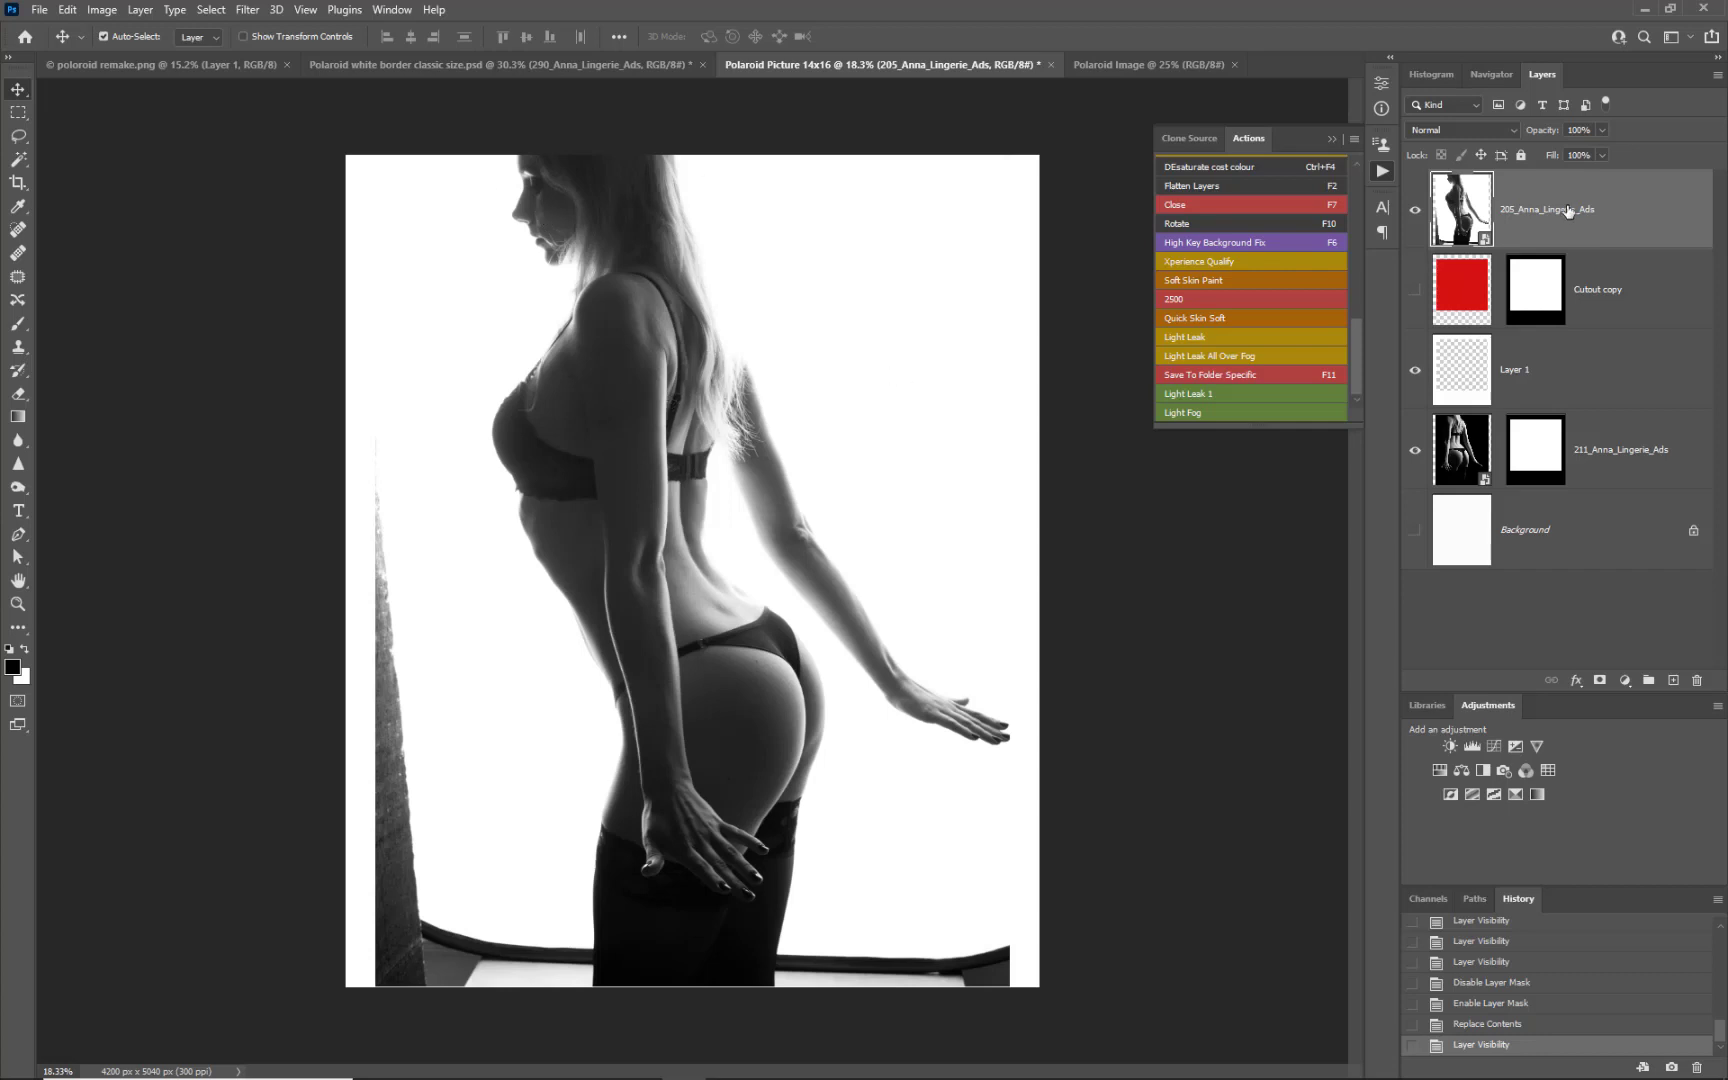
Step: Move the Cutout copy layer's mask onto the 205 photo layer and show the masked photo with Cutout copy hidden
left_click(1414, 290)
left_click(1414, 212)
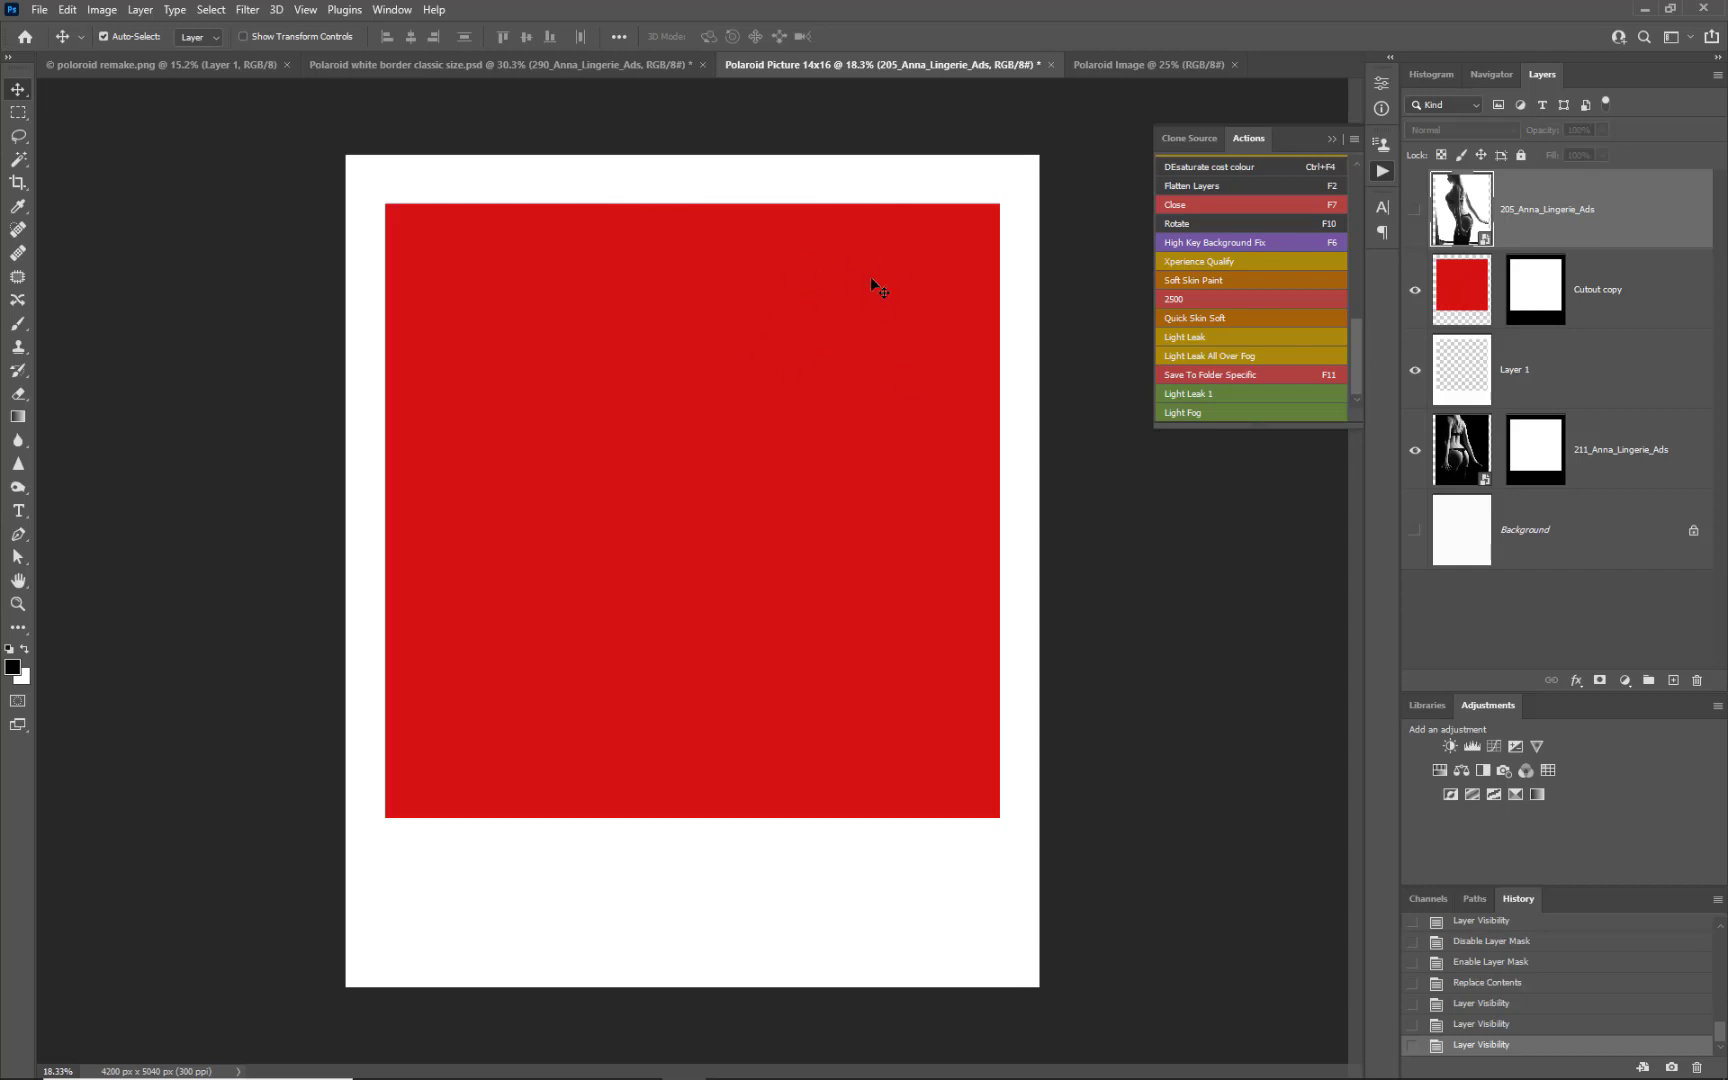
left_click(1413, 292)
left_click(1540, 288)
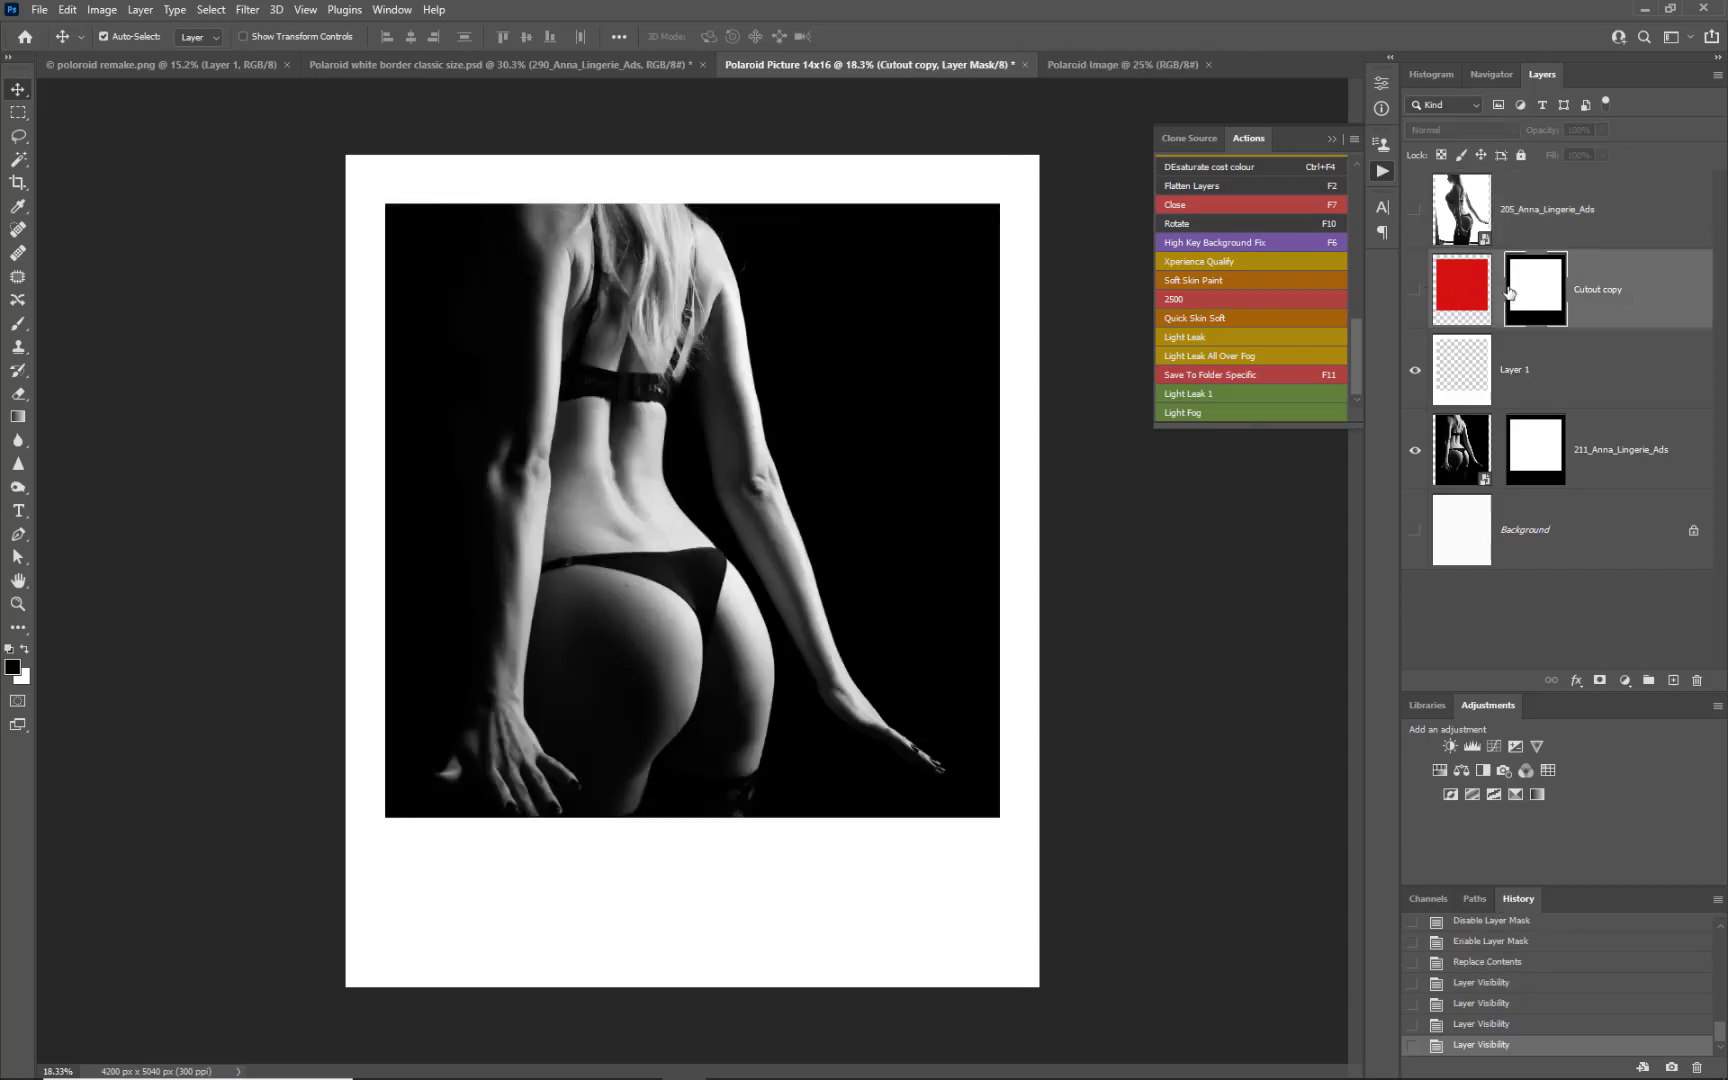
left_click_drag(1528, 285, 1508, 220)
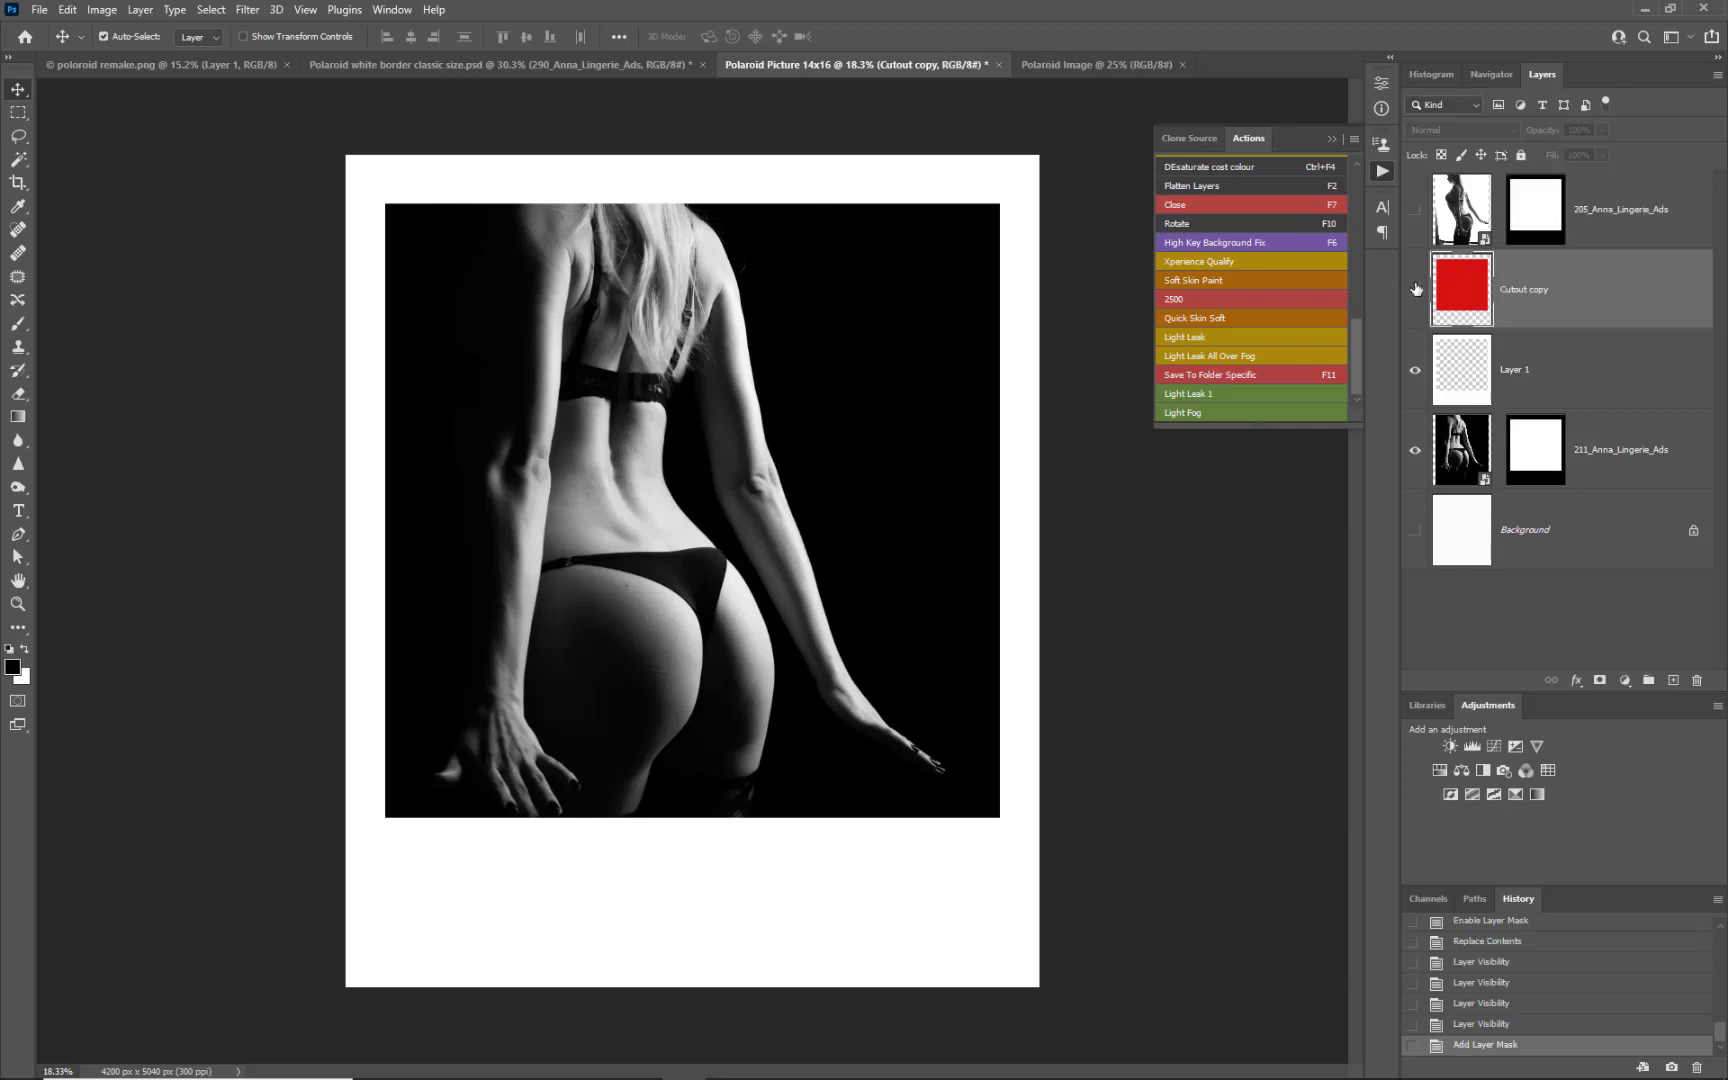
left_click(1415, 212)
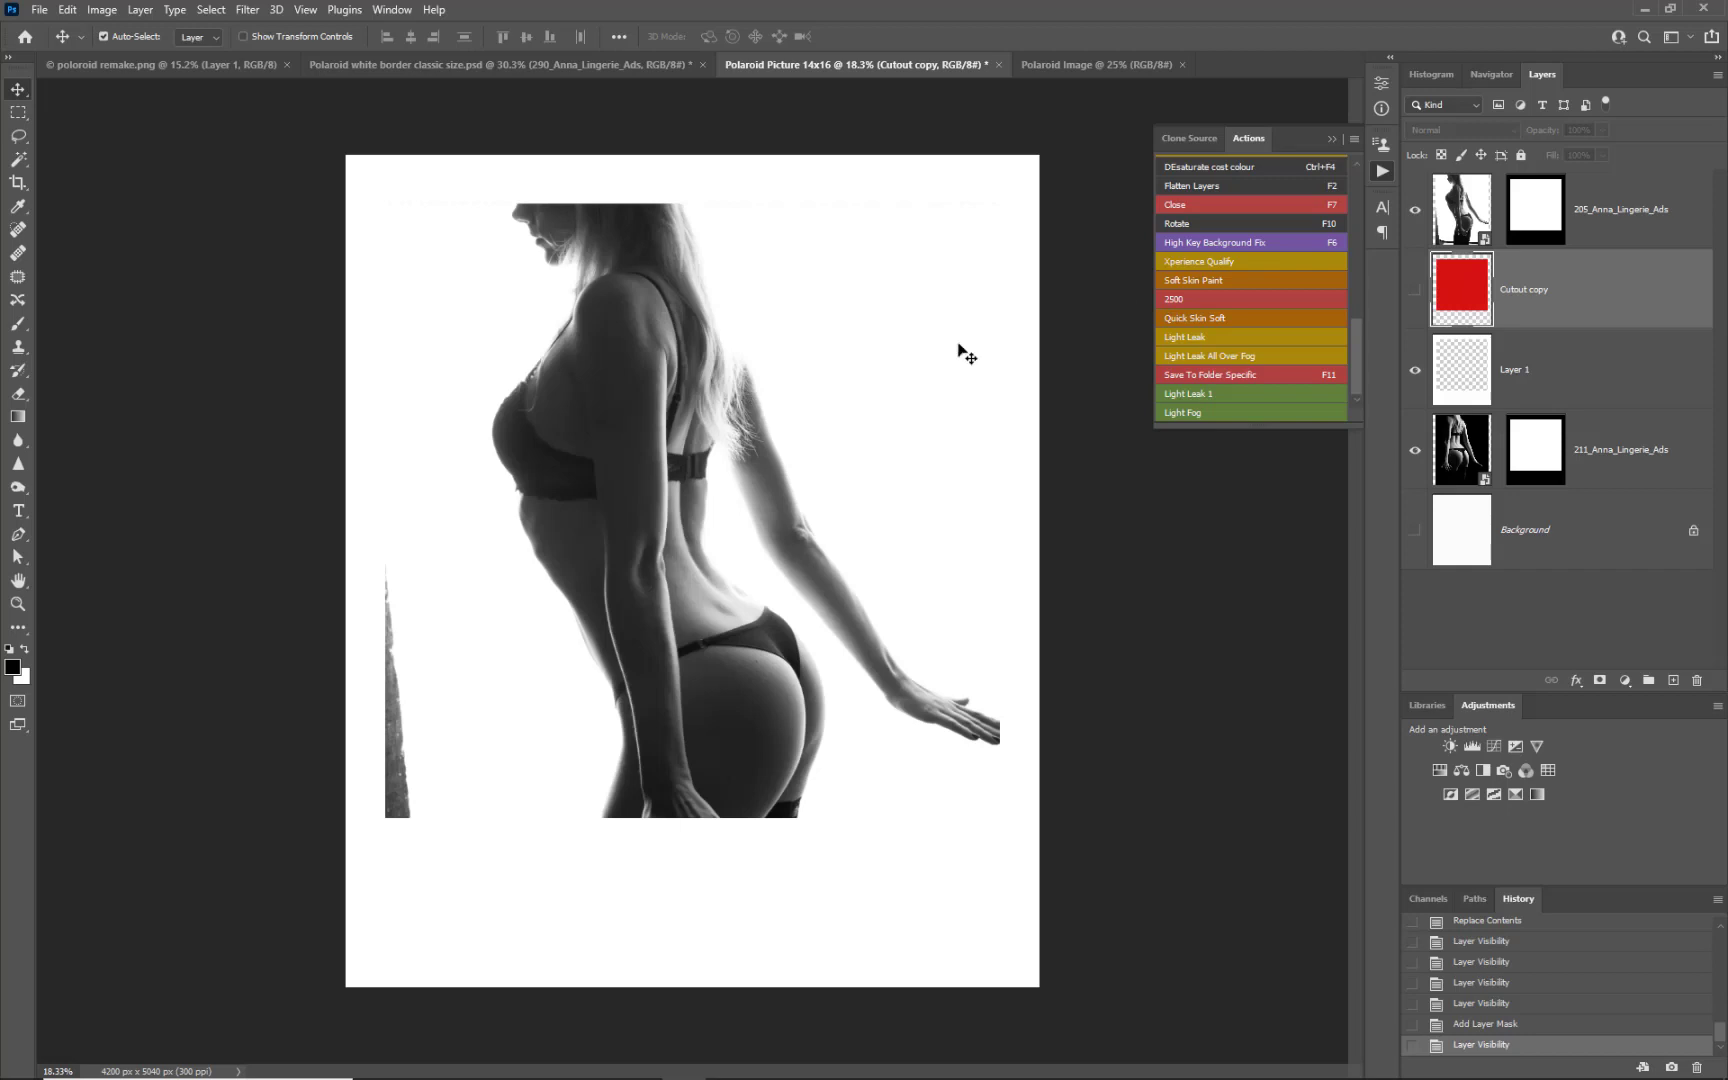
Step: Shift the 205 photo downward within its masked square and hide its layer
left_click(1468, 218)
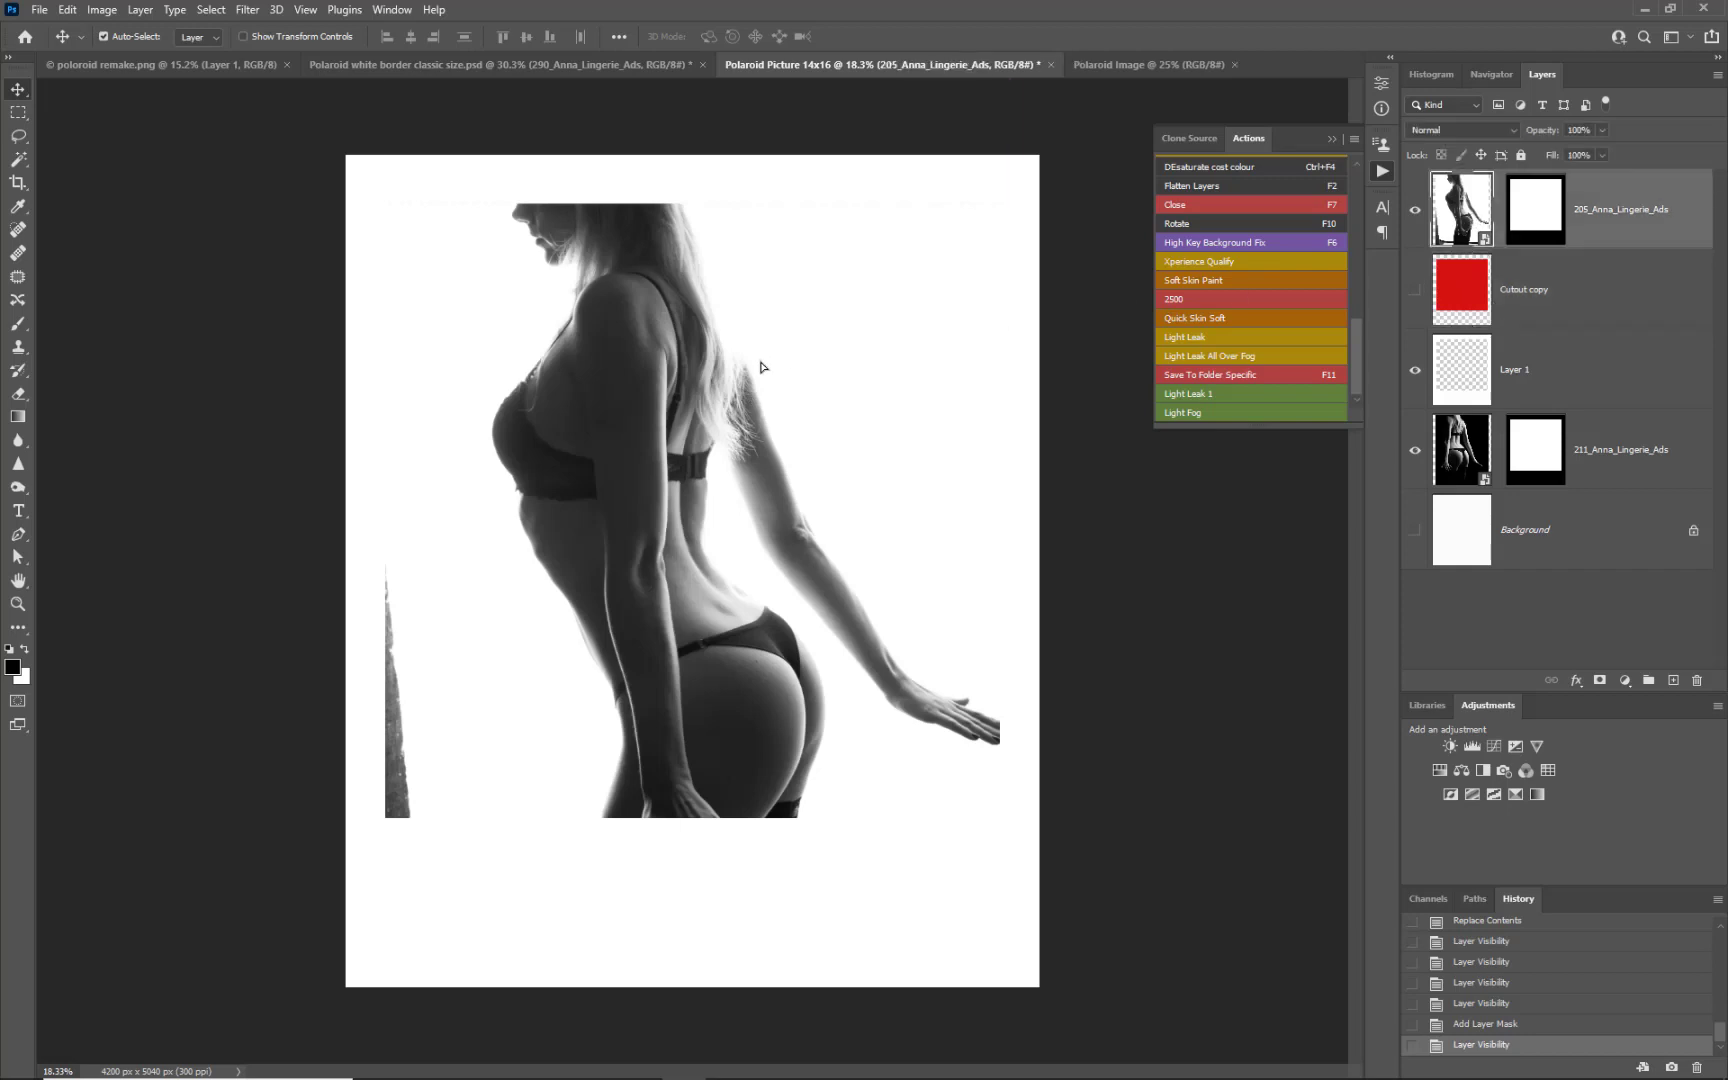
left_click_drag(758, 343, 758, 406)
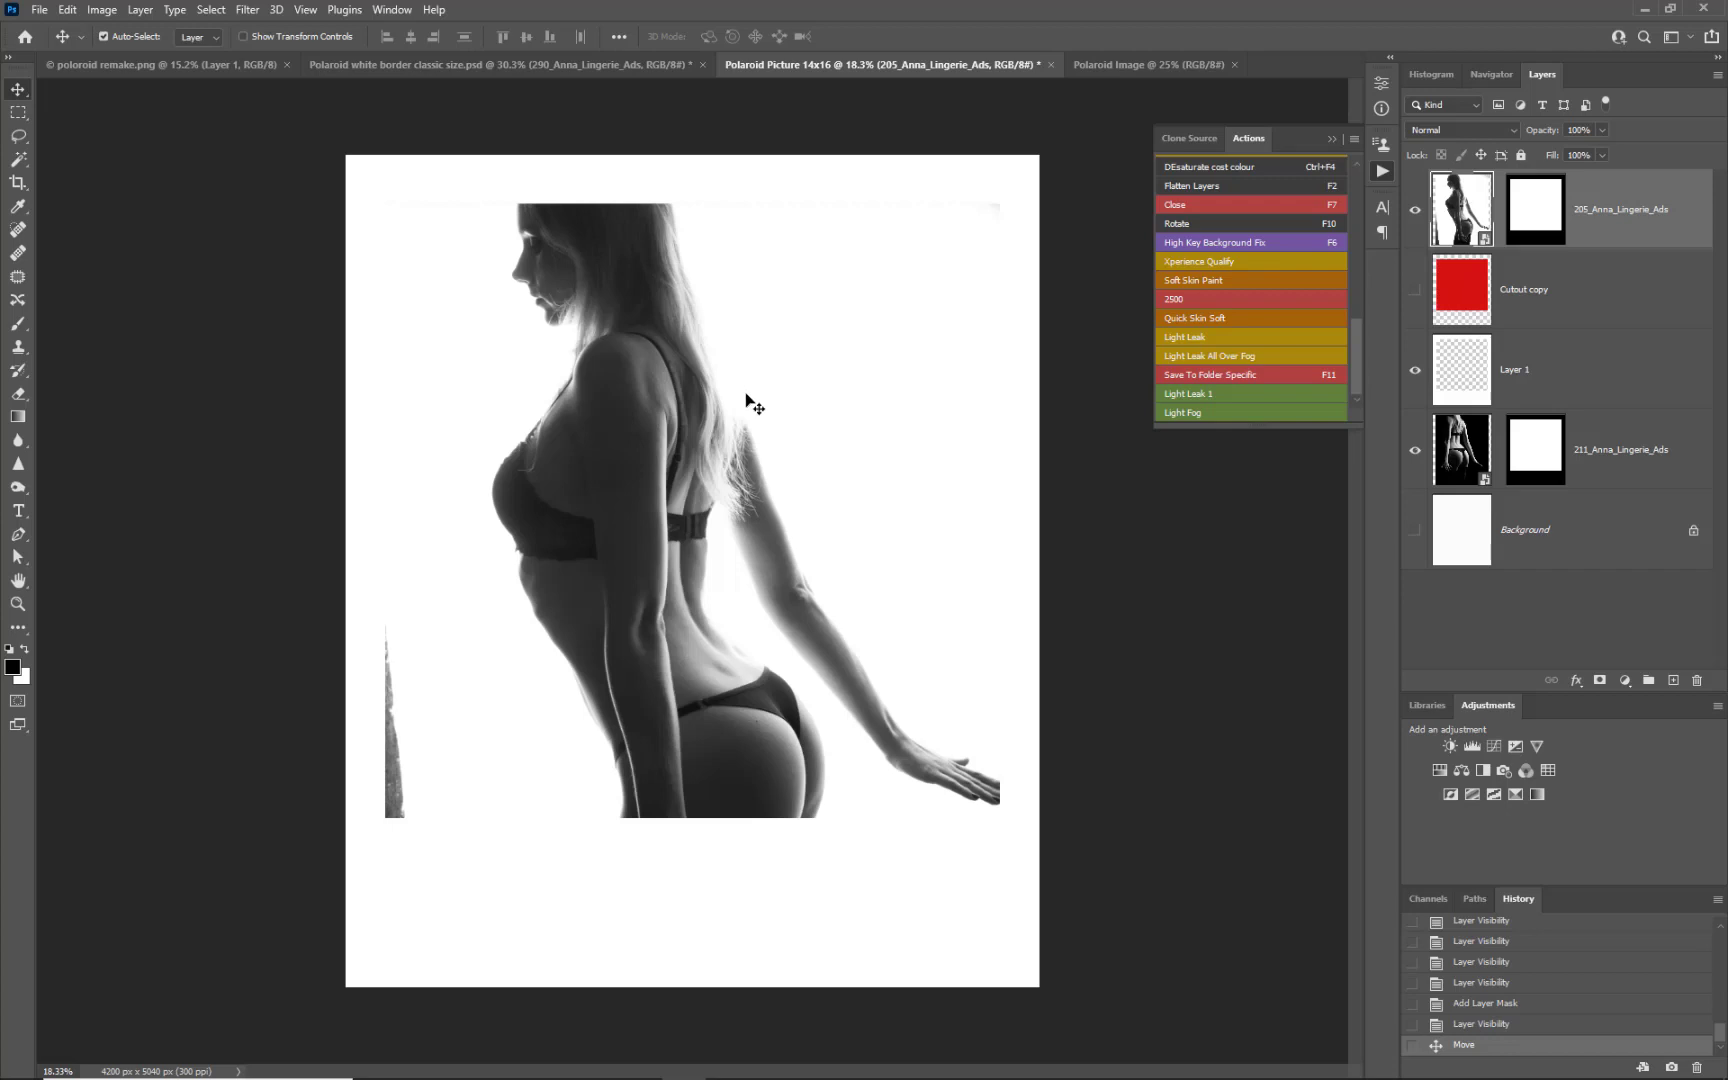
left_click(1414, 209)
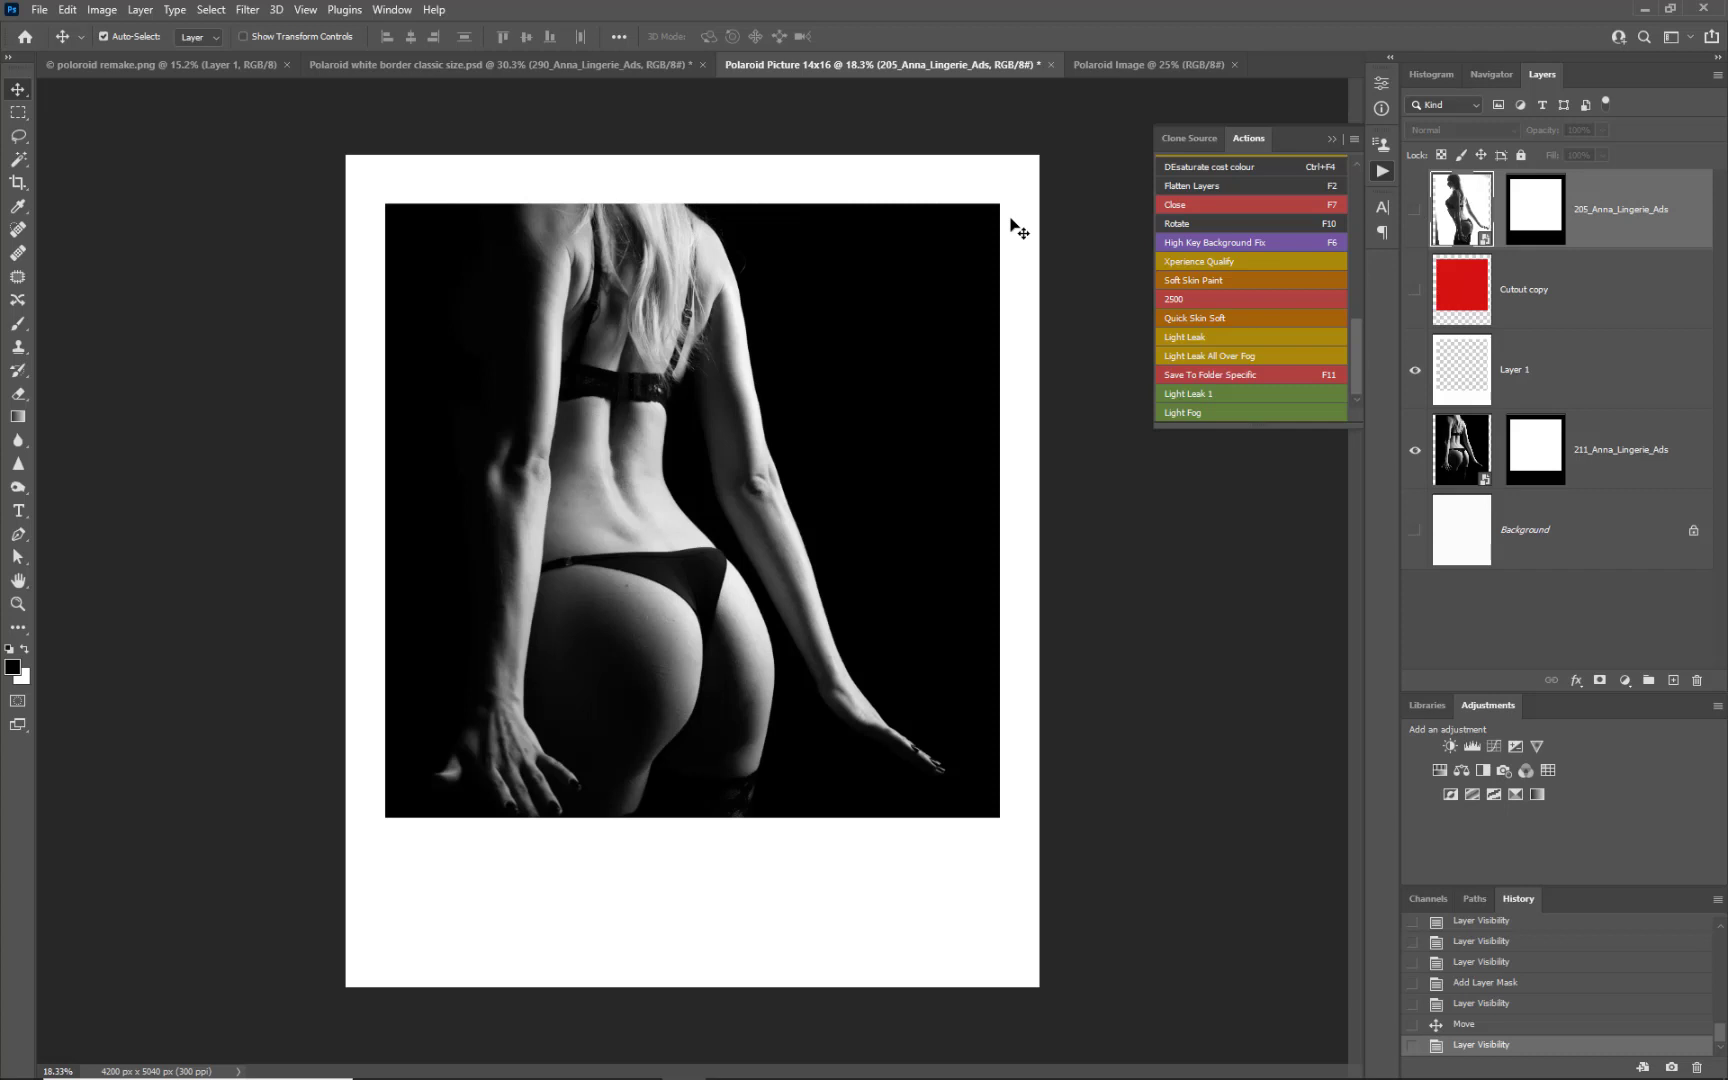
Step: Load the Cutout copy layer's red square as a selection and make the 211 photo layer active
left_click(1458, 299)
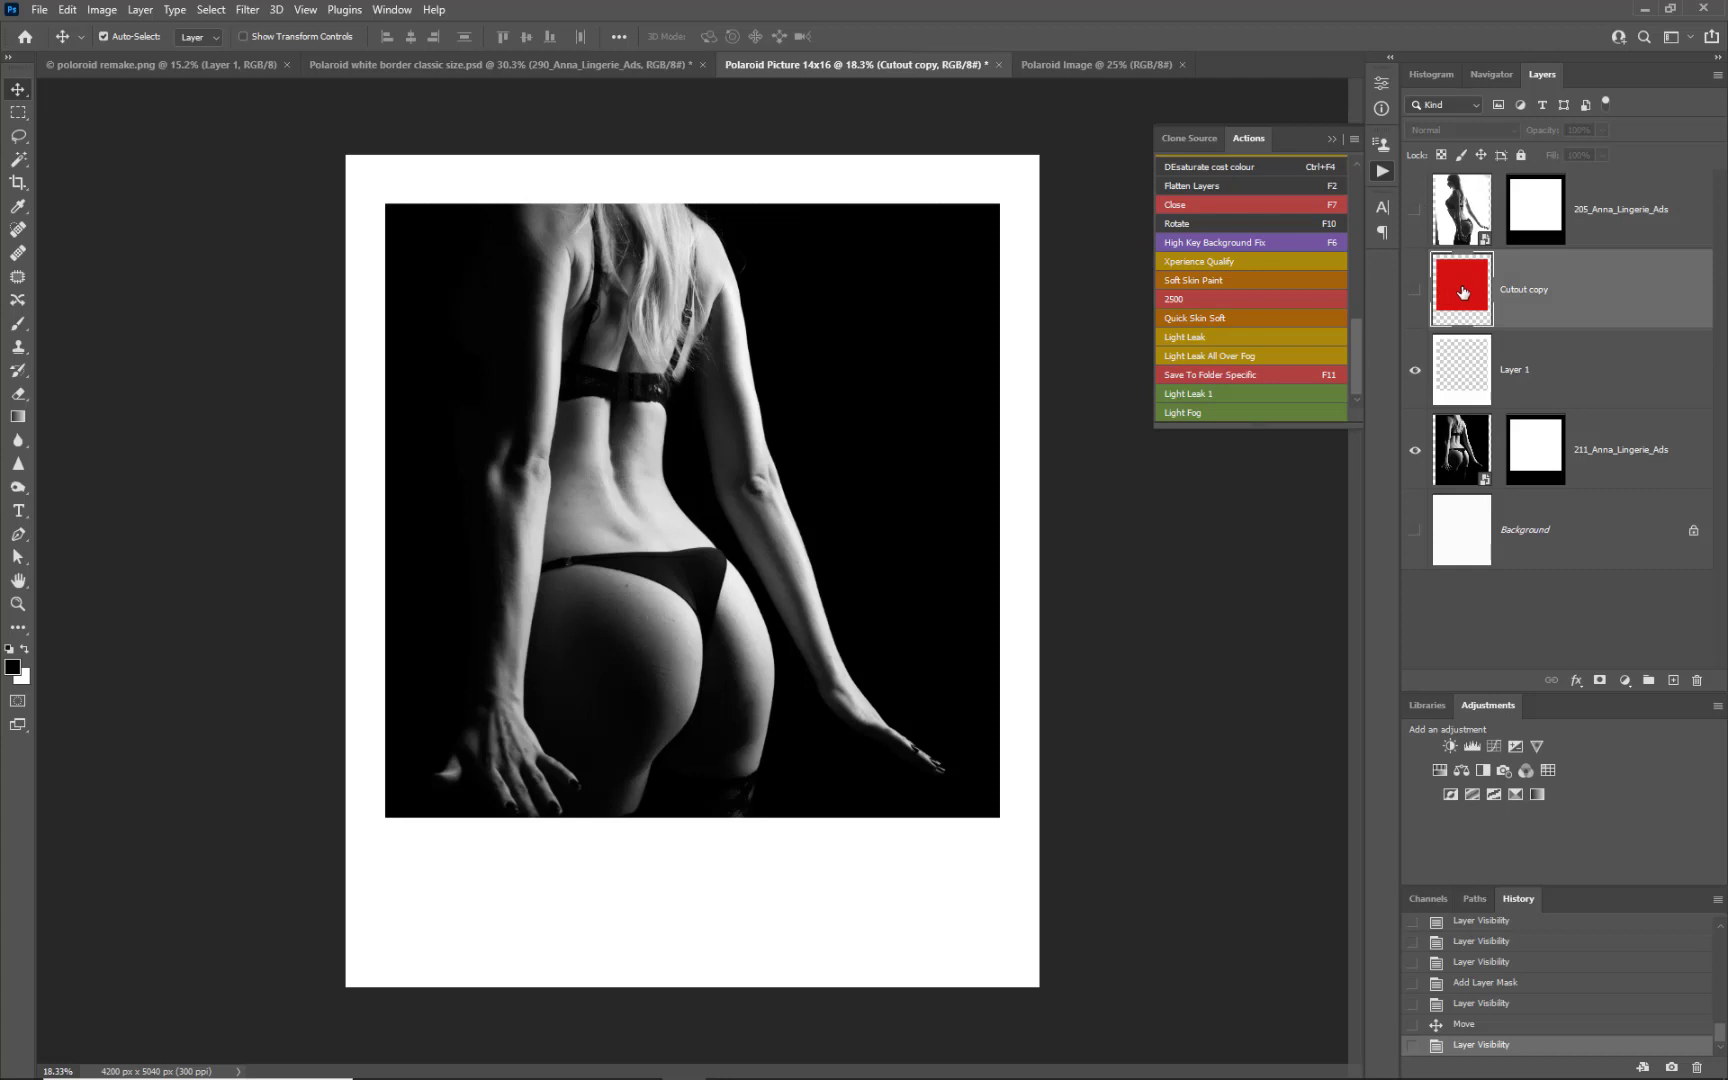
left_click(1462, 291, "ctrl")
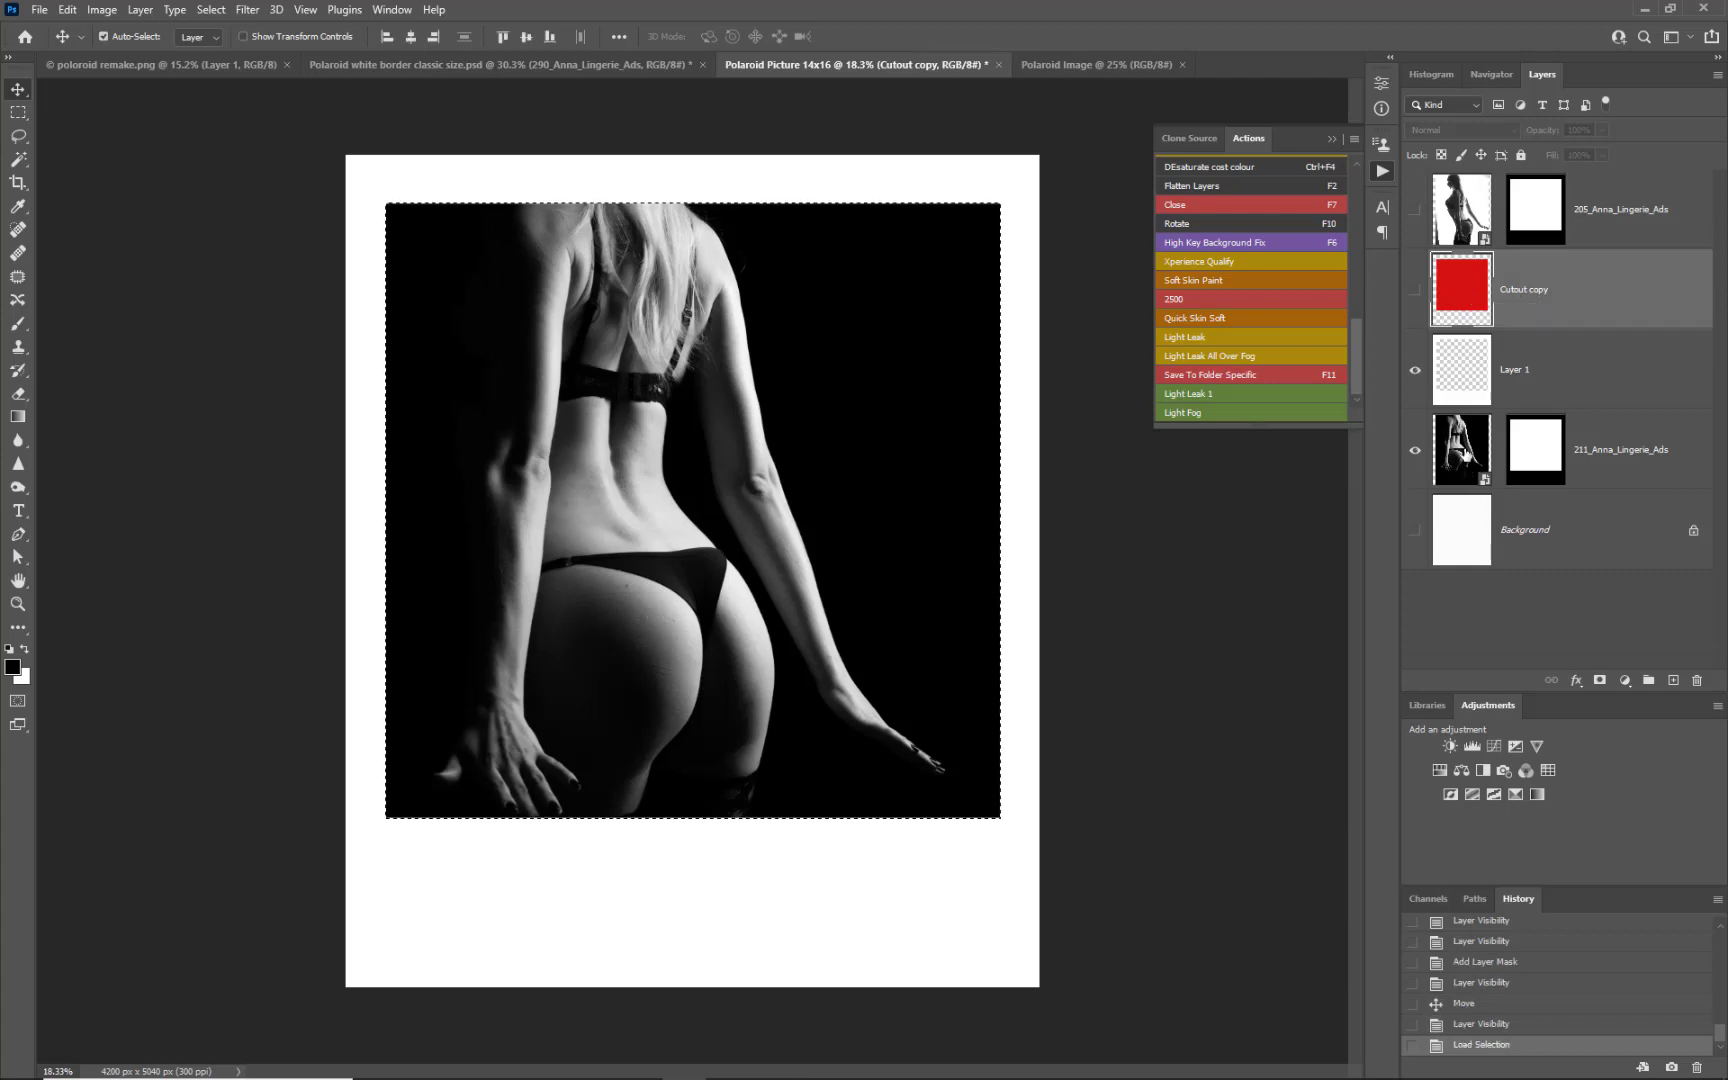
left_click(1462, 453)
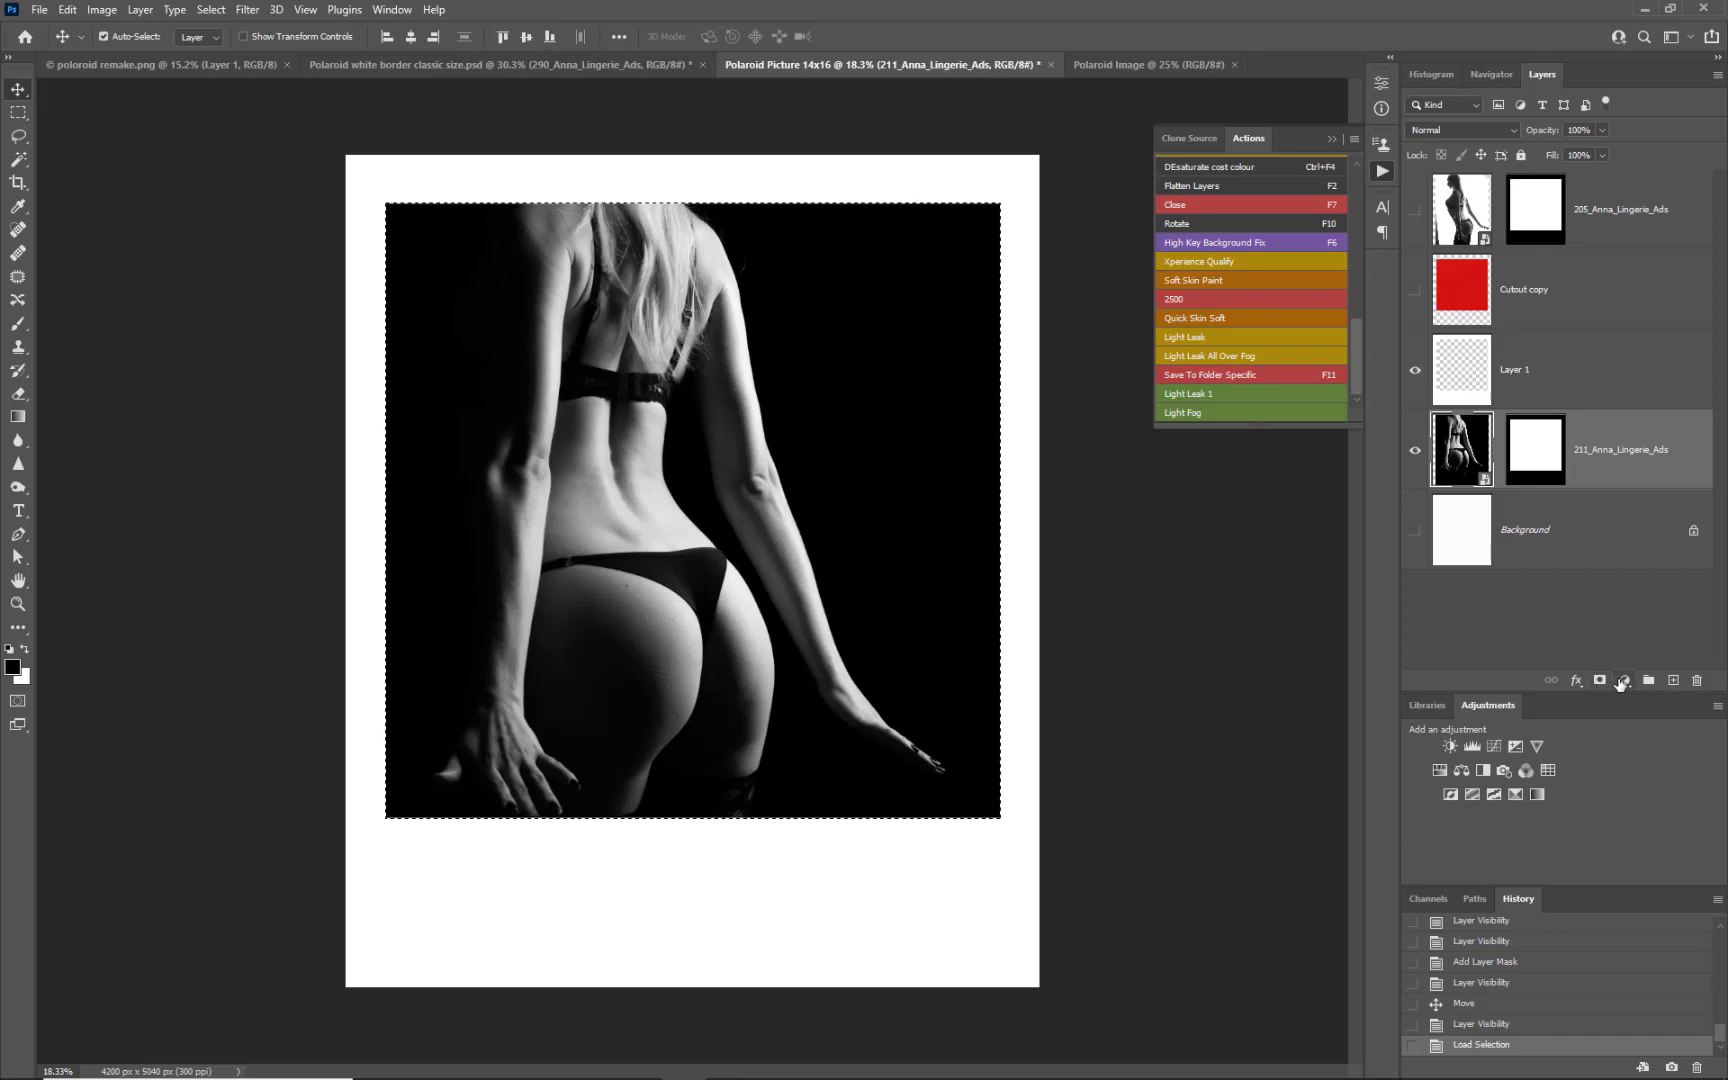
Step: Add a thin outside stroke in colour #515353 to the 211 photo layer and clear the selection
left_click(1577, 682)
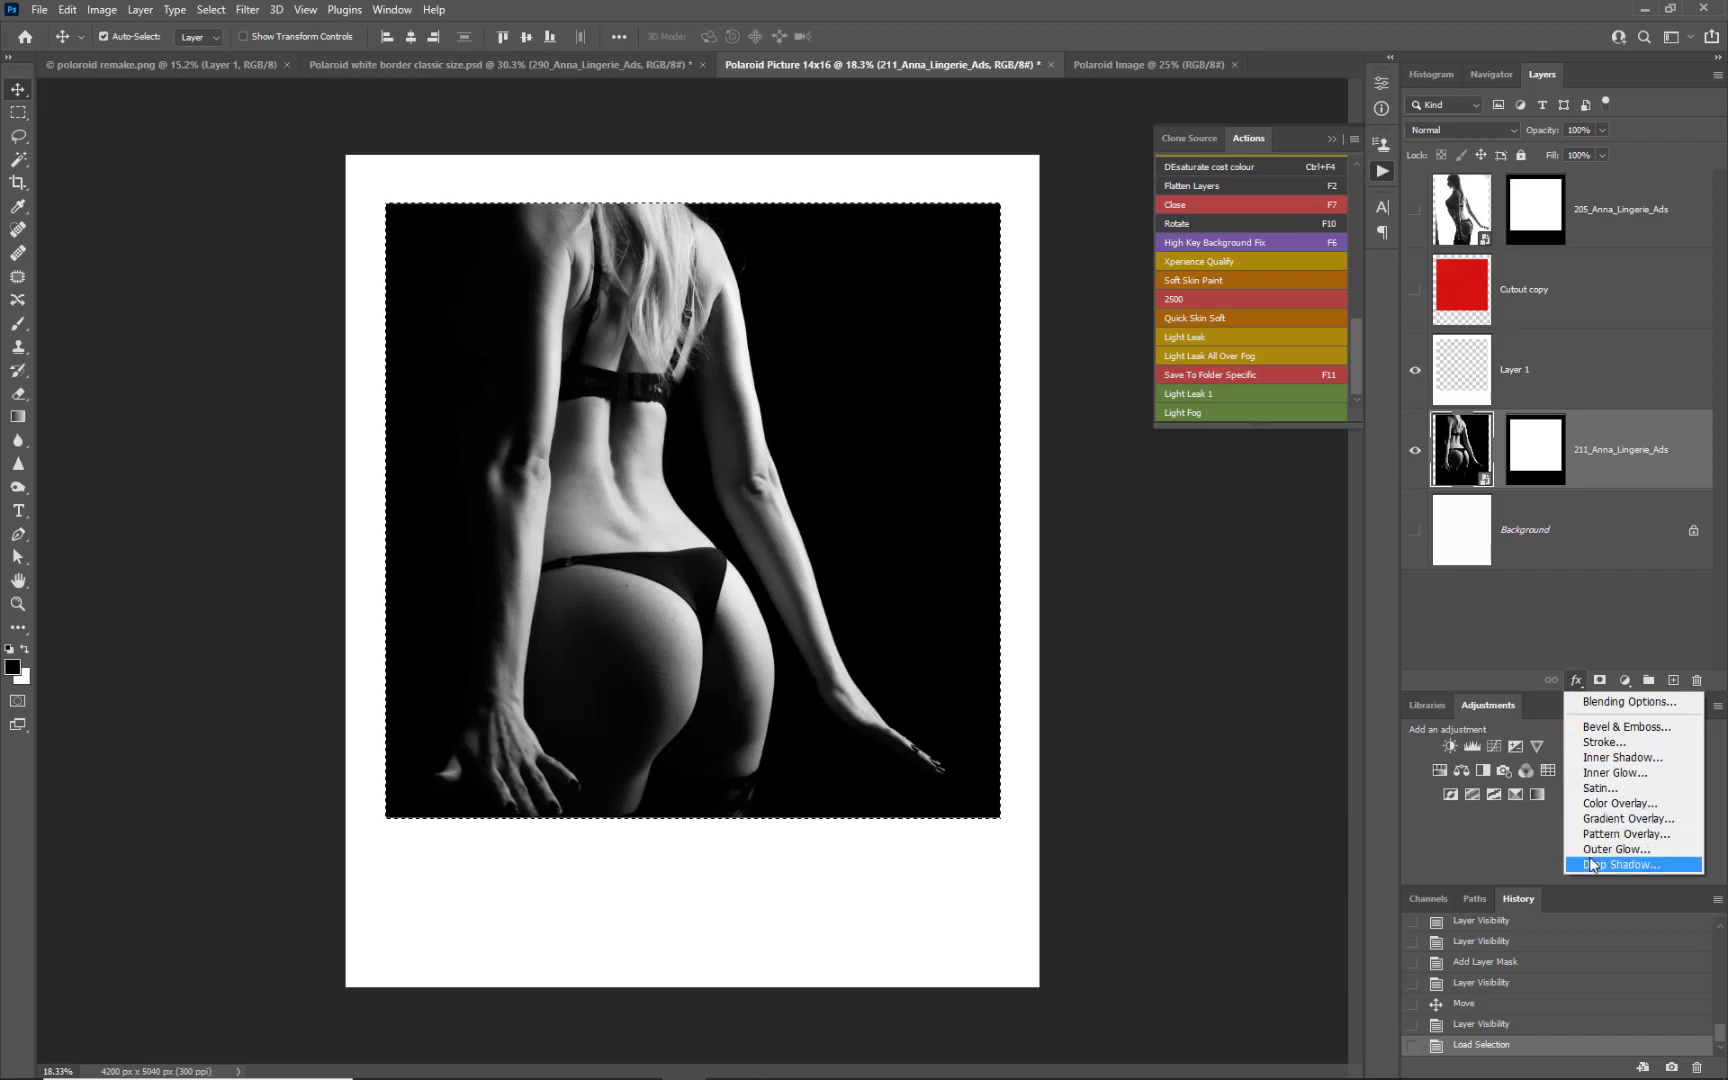
left_click(1591, 743)
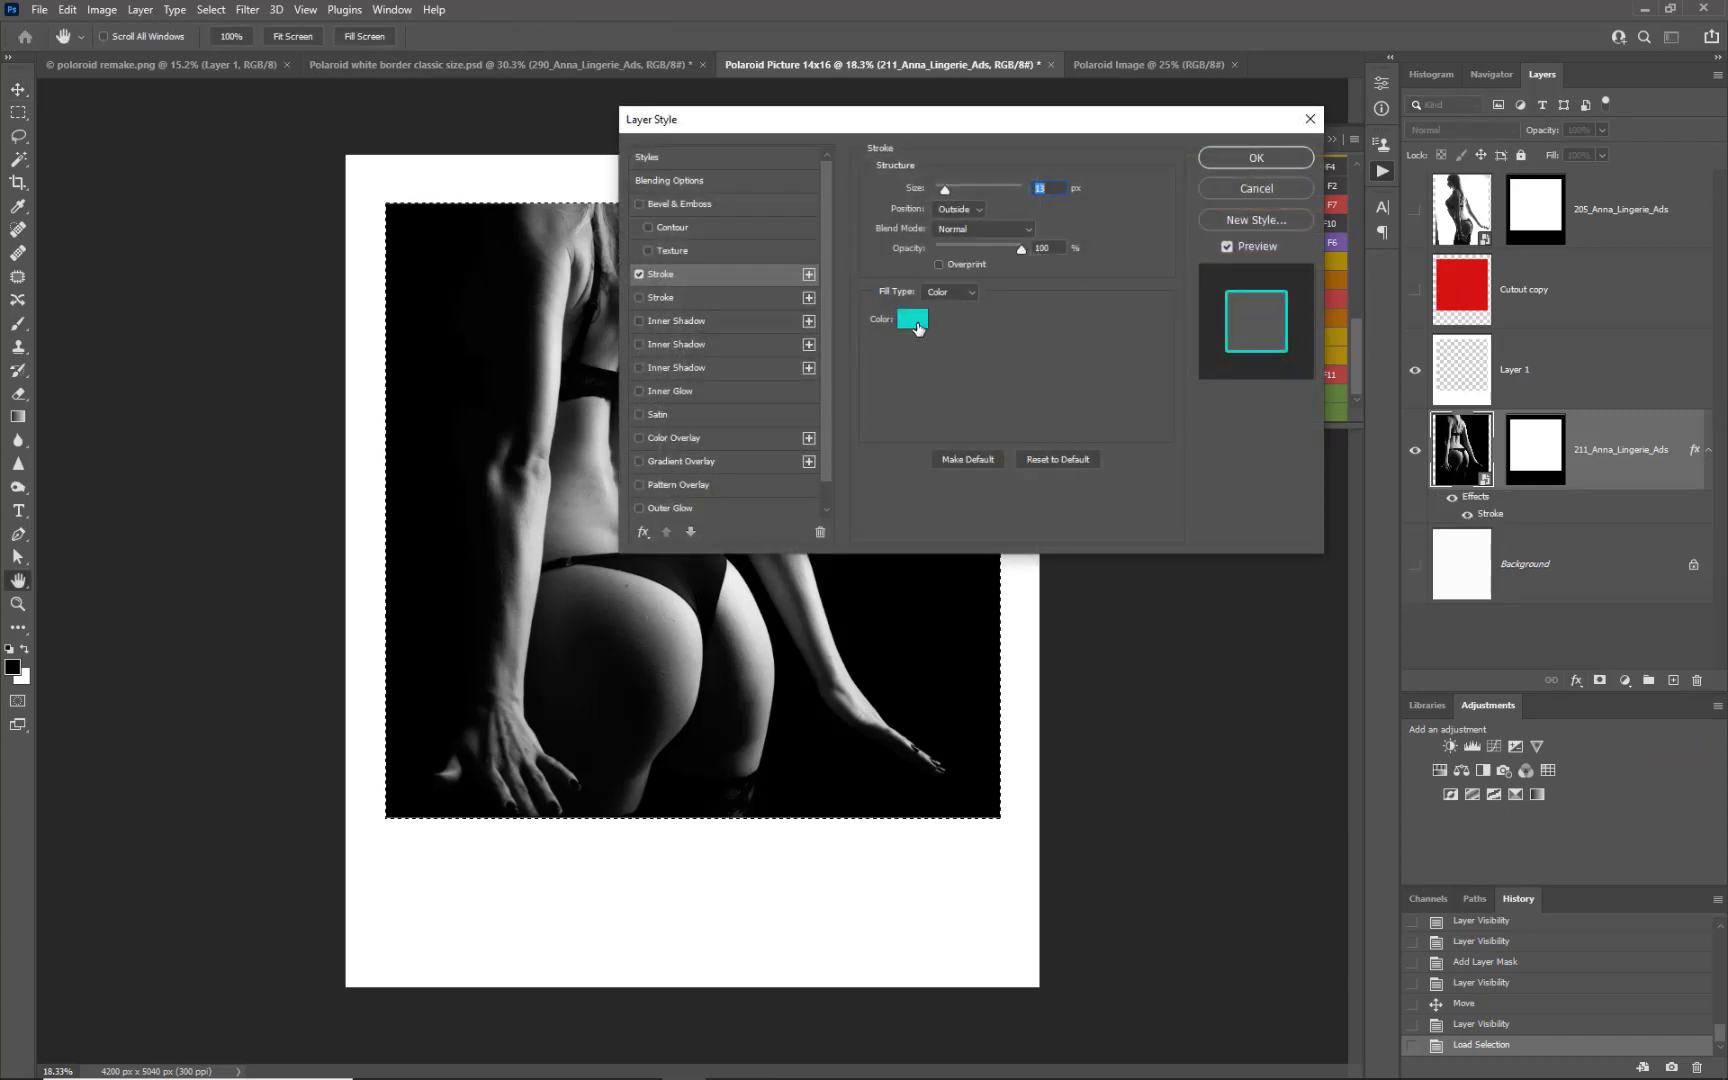
left_click(913, 320)
type("515353")
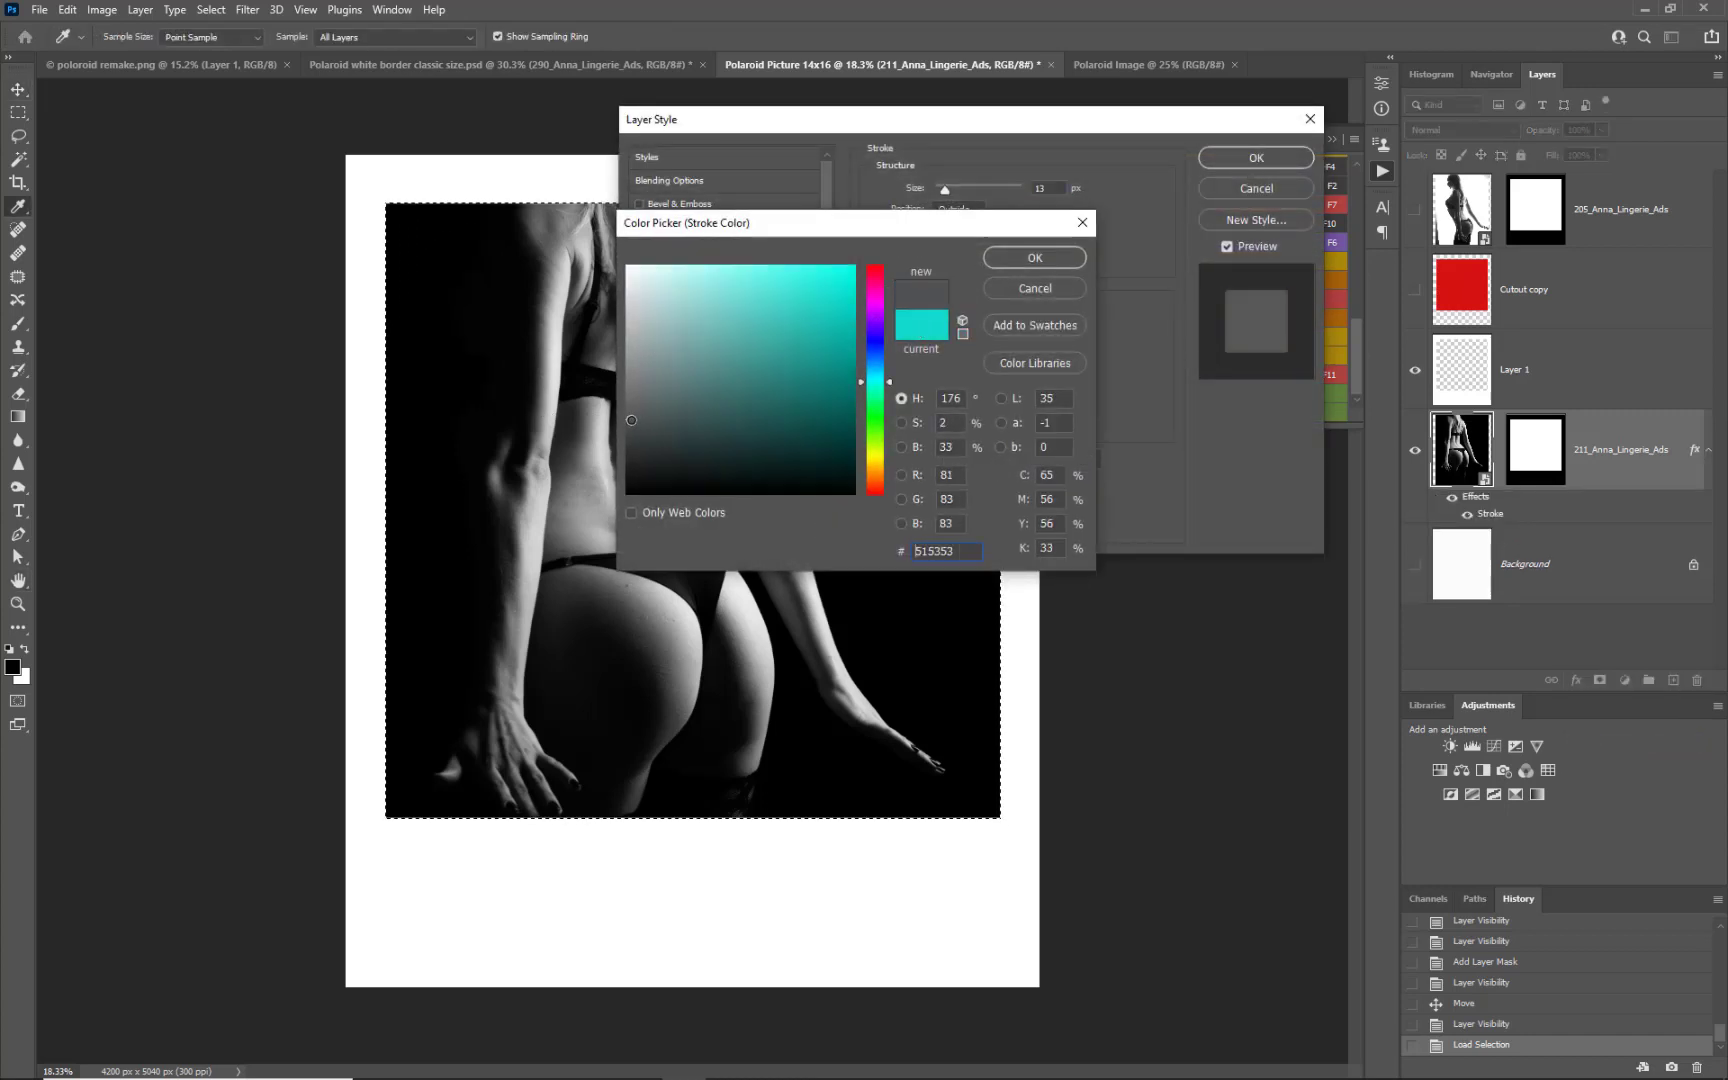
left_click(1050, 257)
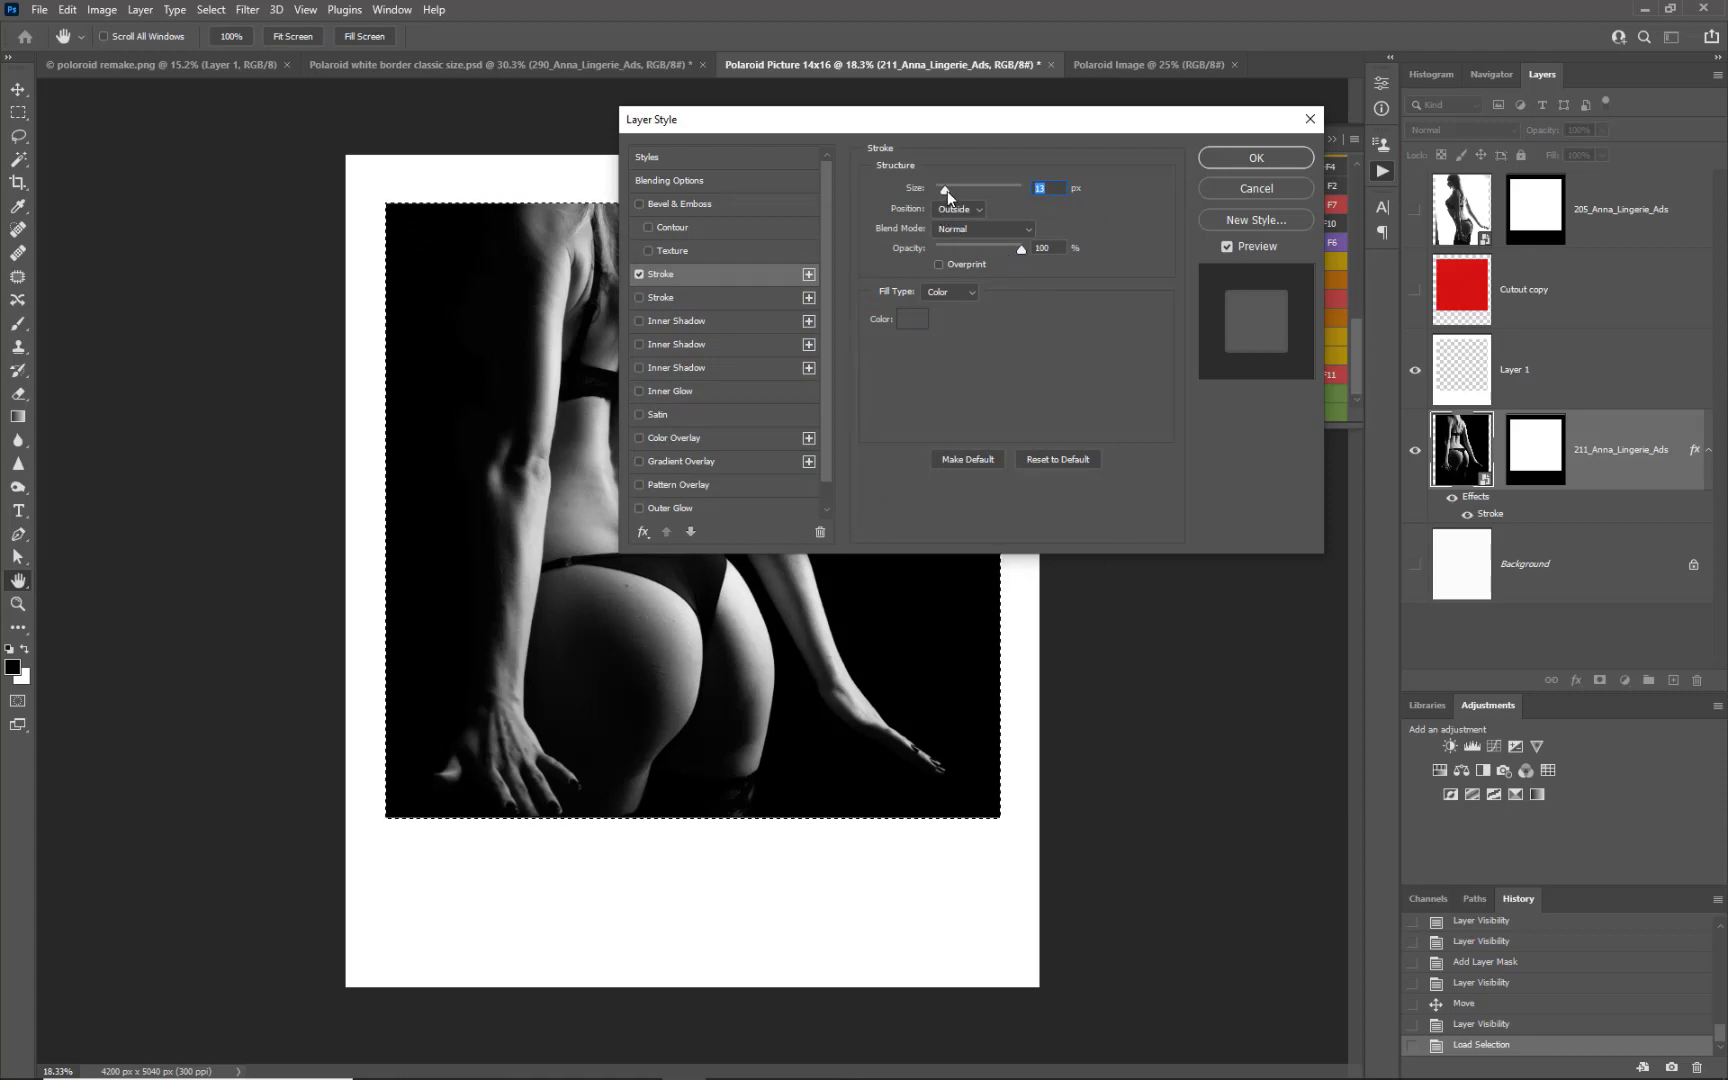
left_click_drag(946, 190, 933, 191)
left_click(1254, 158)
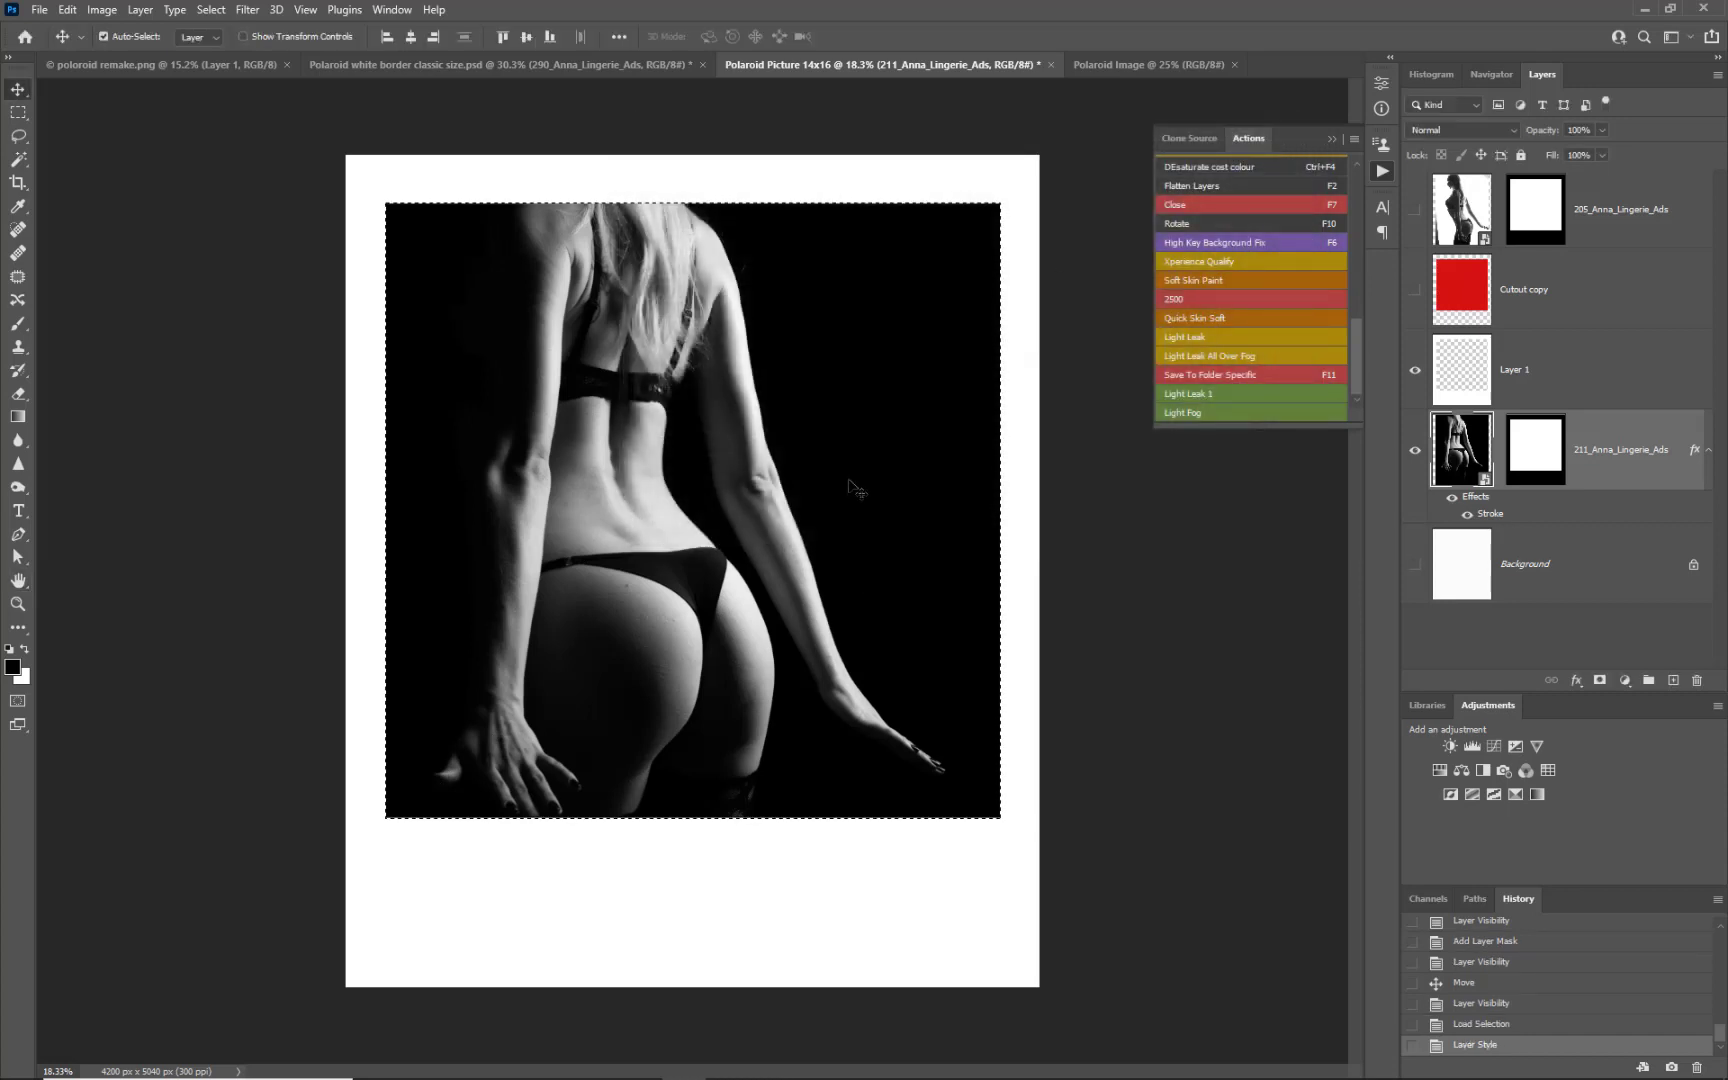
key("ctrl+d")
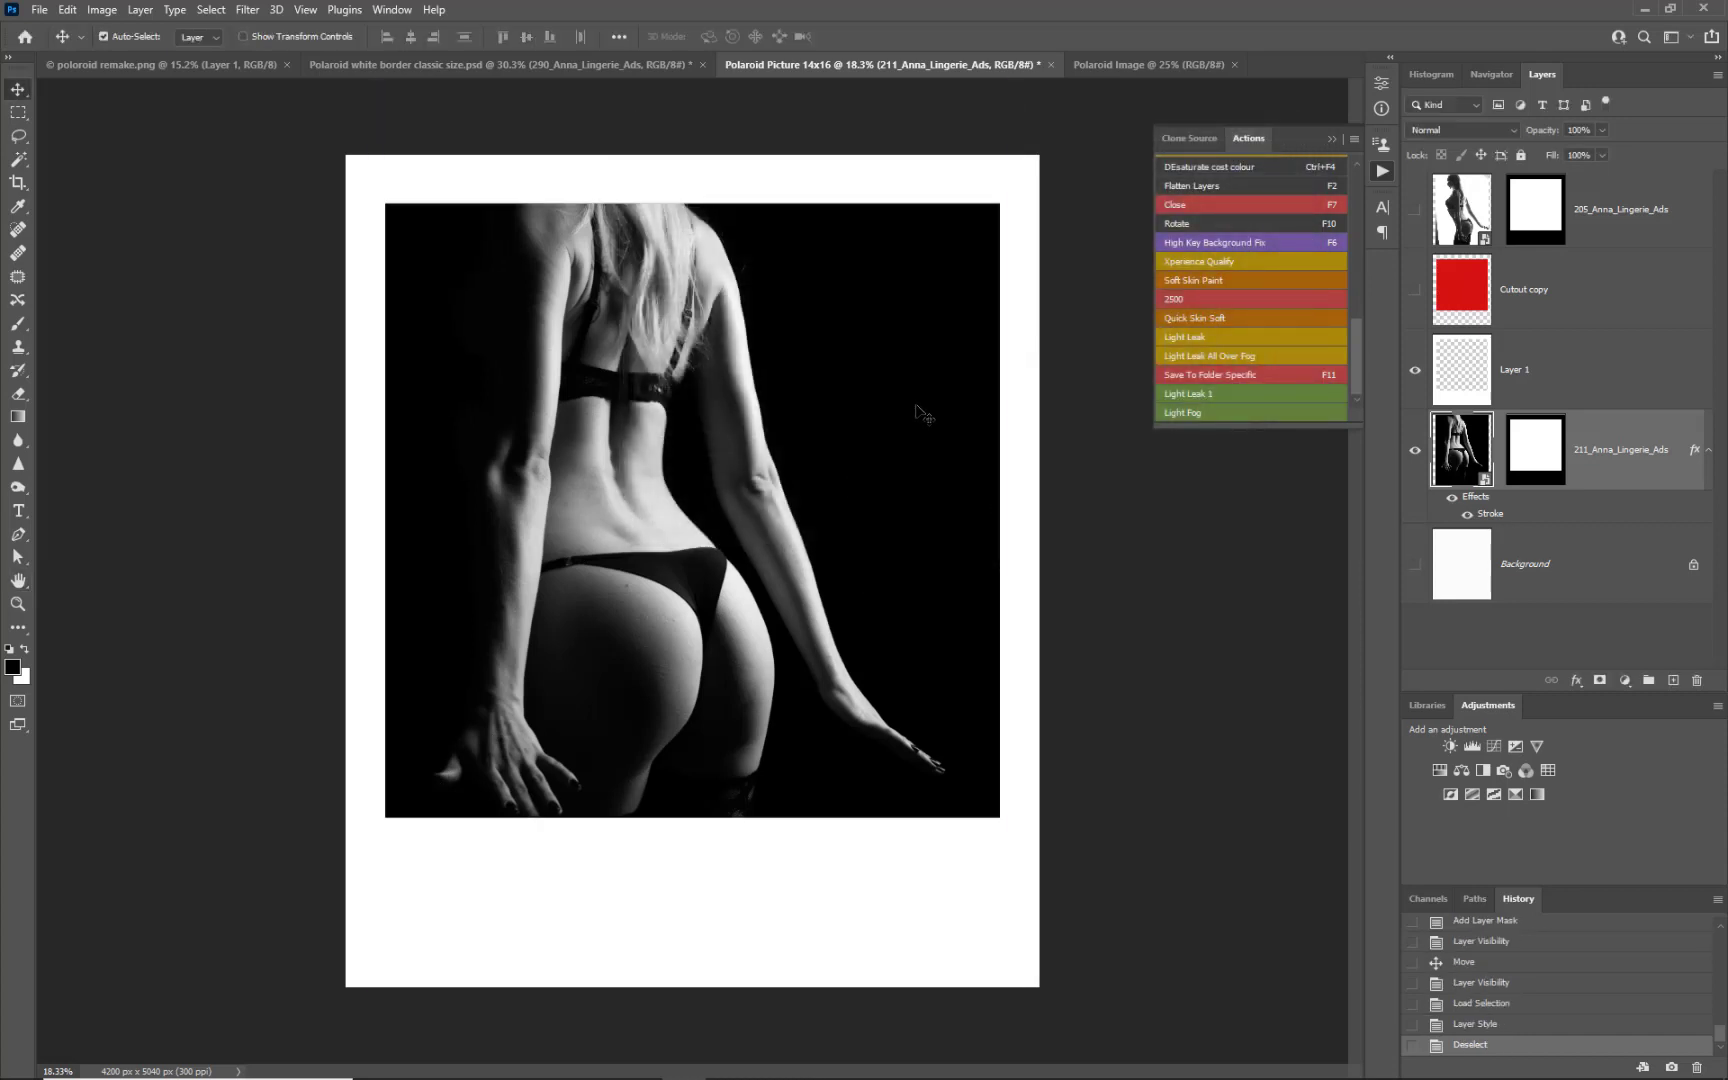
scroll(918, 410, "up", 2)
scroll(1092, 528, "up", 2)
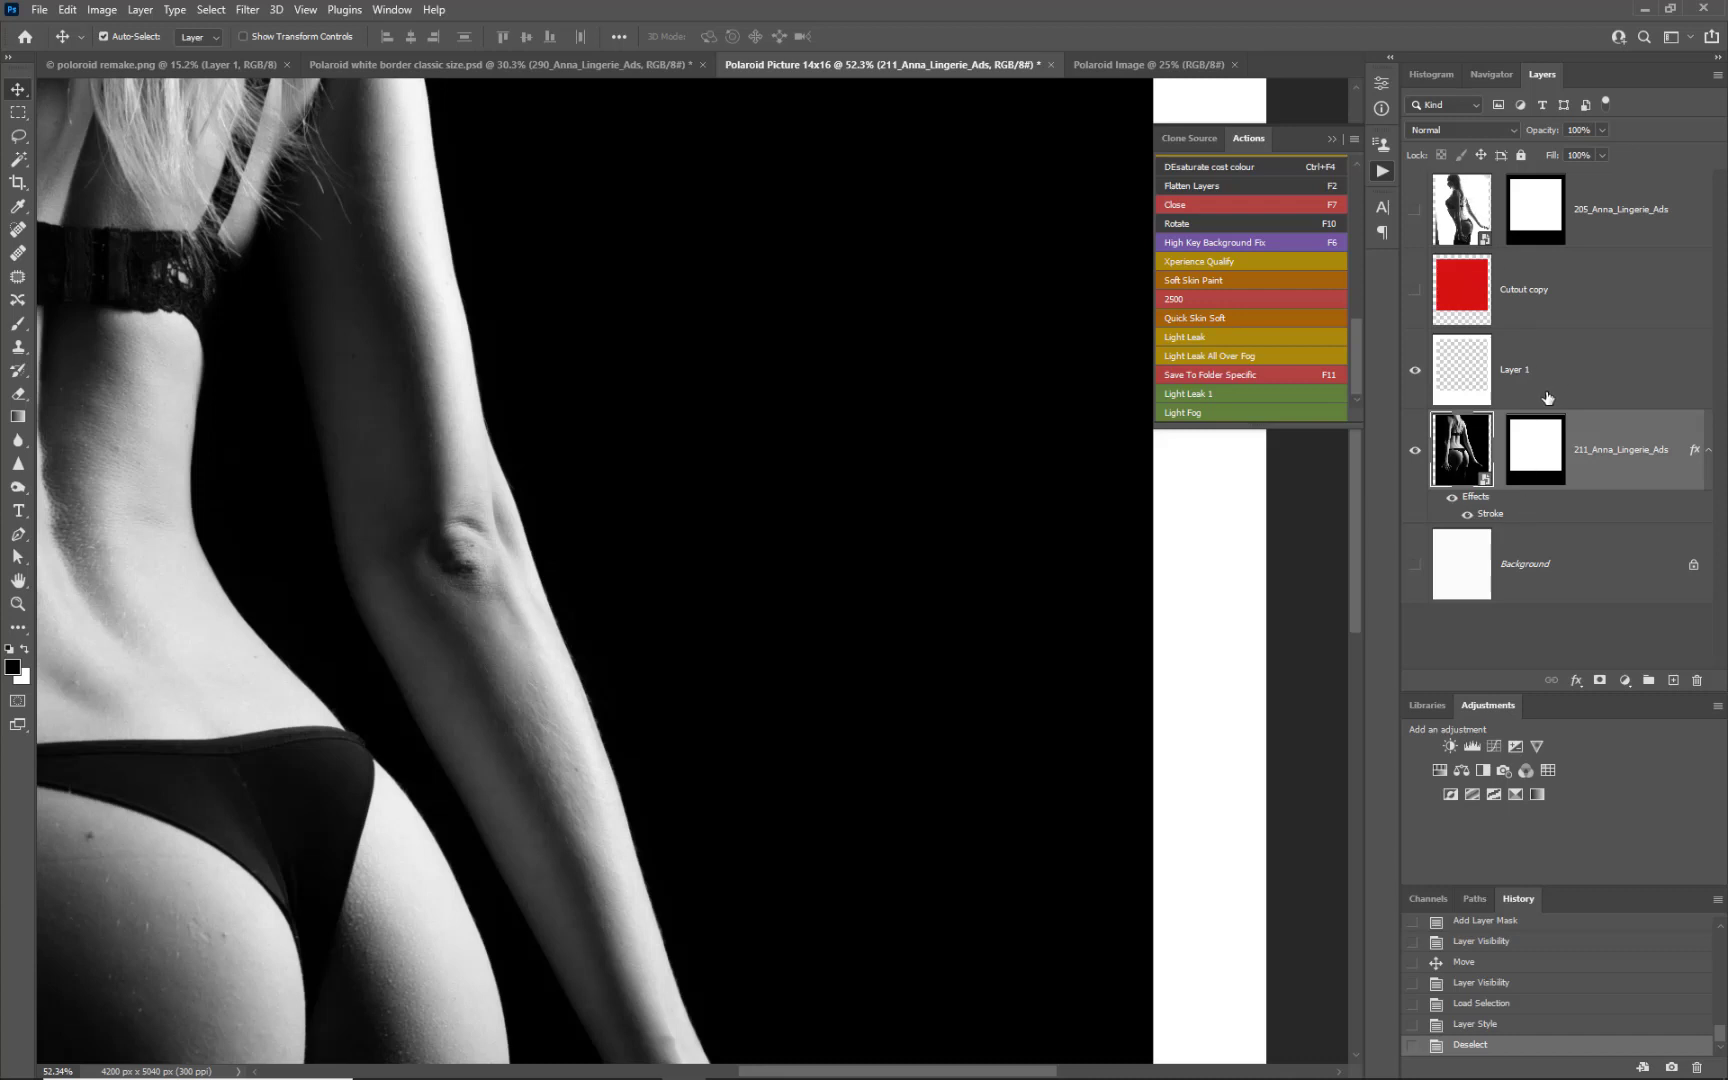
Step: Copy the stroke effect from the 211 photo layer onto the 205 photo layer and show that layer
left_click(1525, 227)
left_click(1590, 496)
mouse_move(1586, 505)
left_mouse_down()
mouse_move(1615, 463)
mouse_move(1572, 243)
left_mouse_up()
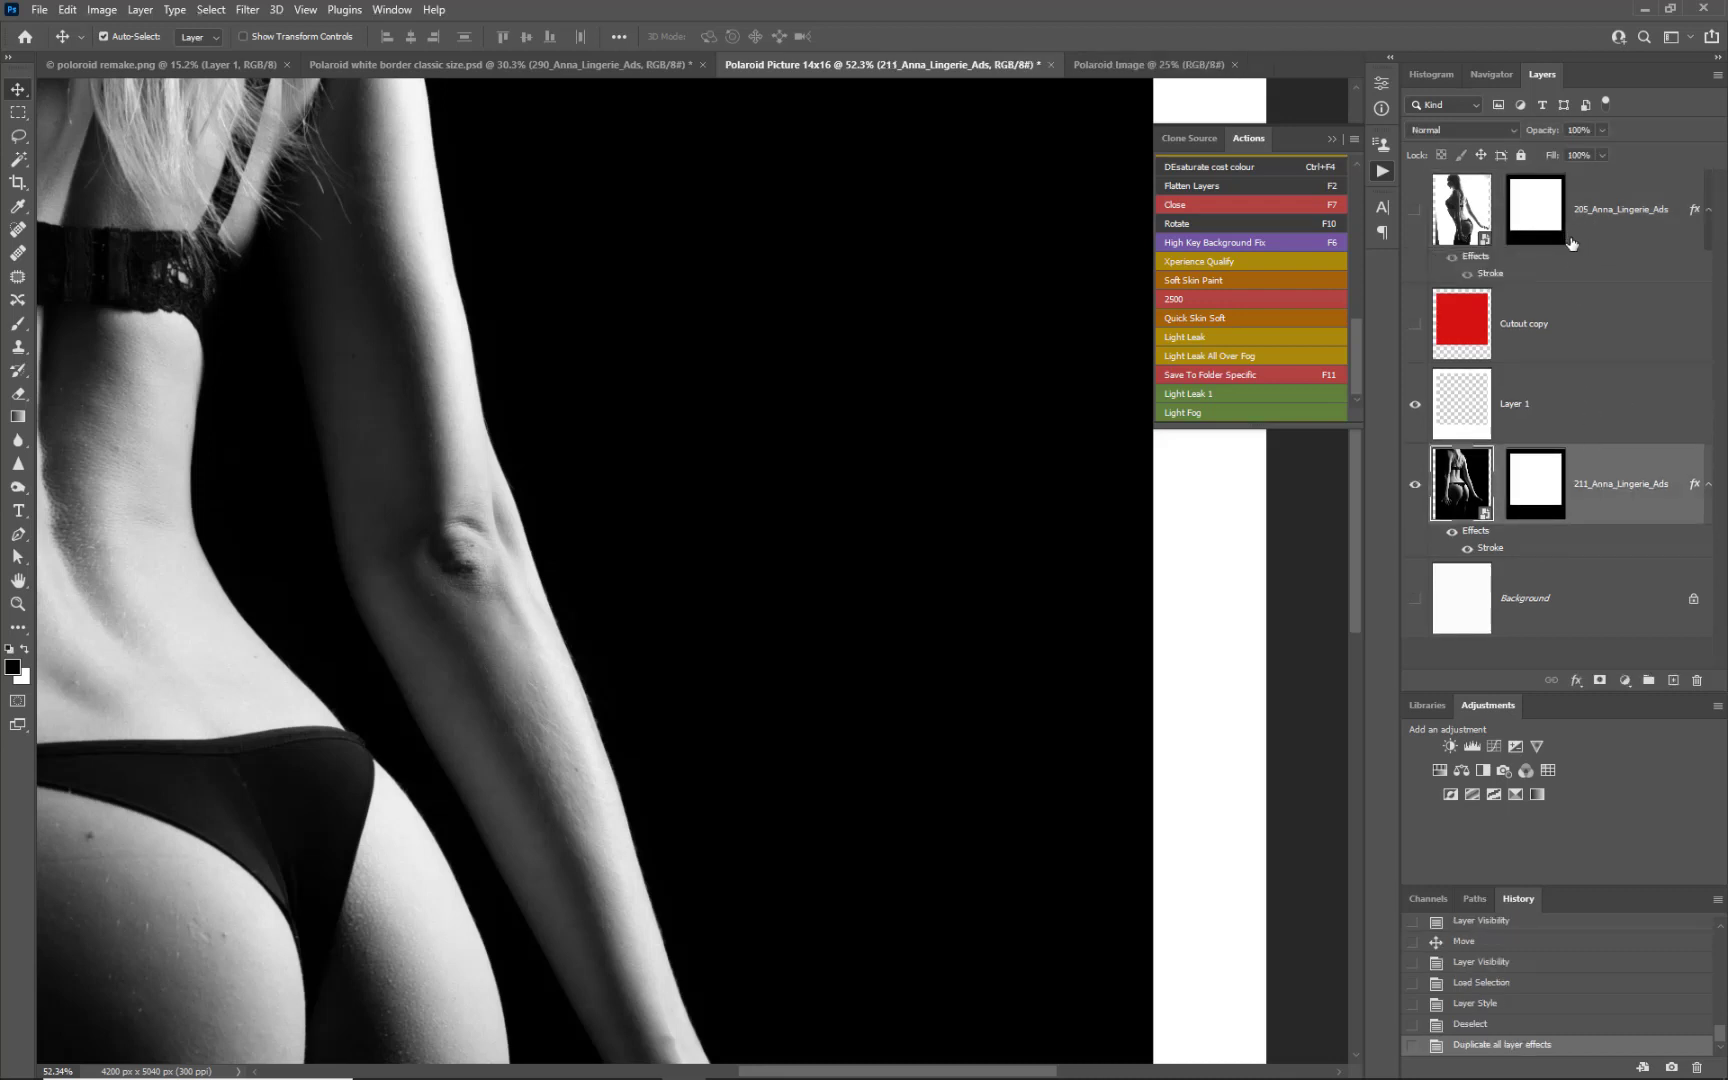
key("ctrl+0")
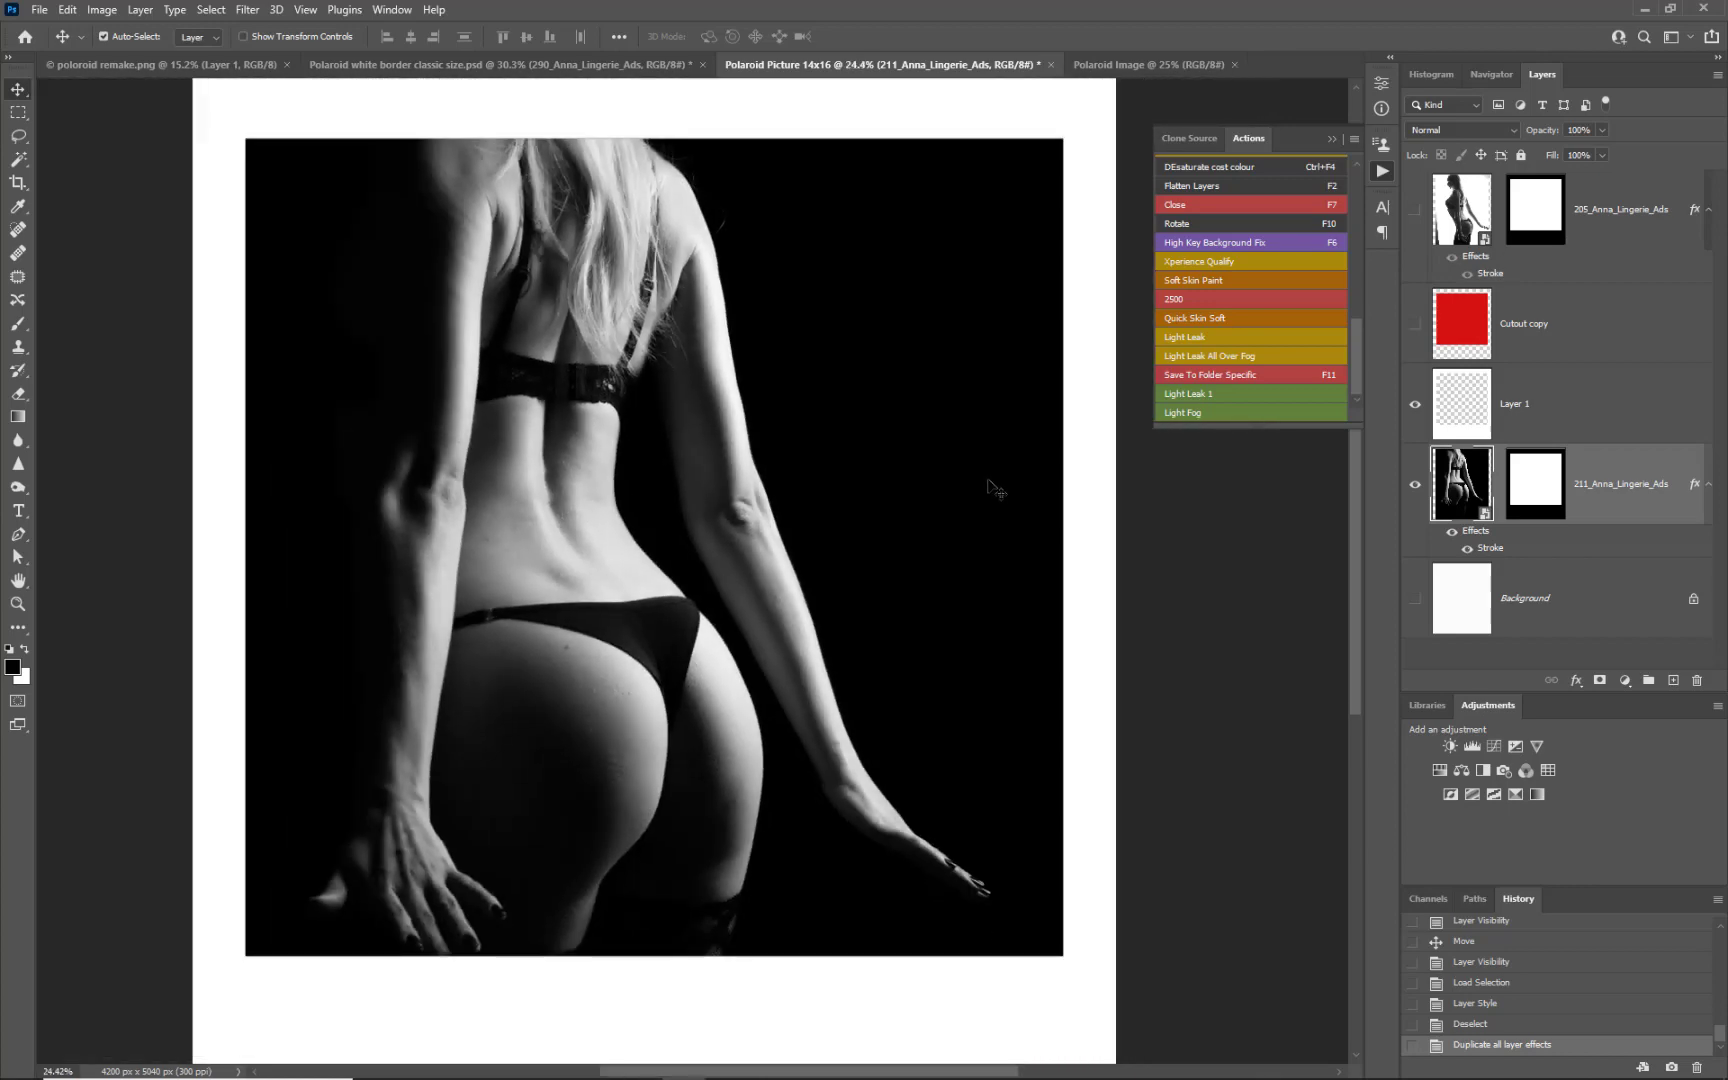
left_click(1414, 210)
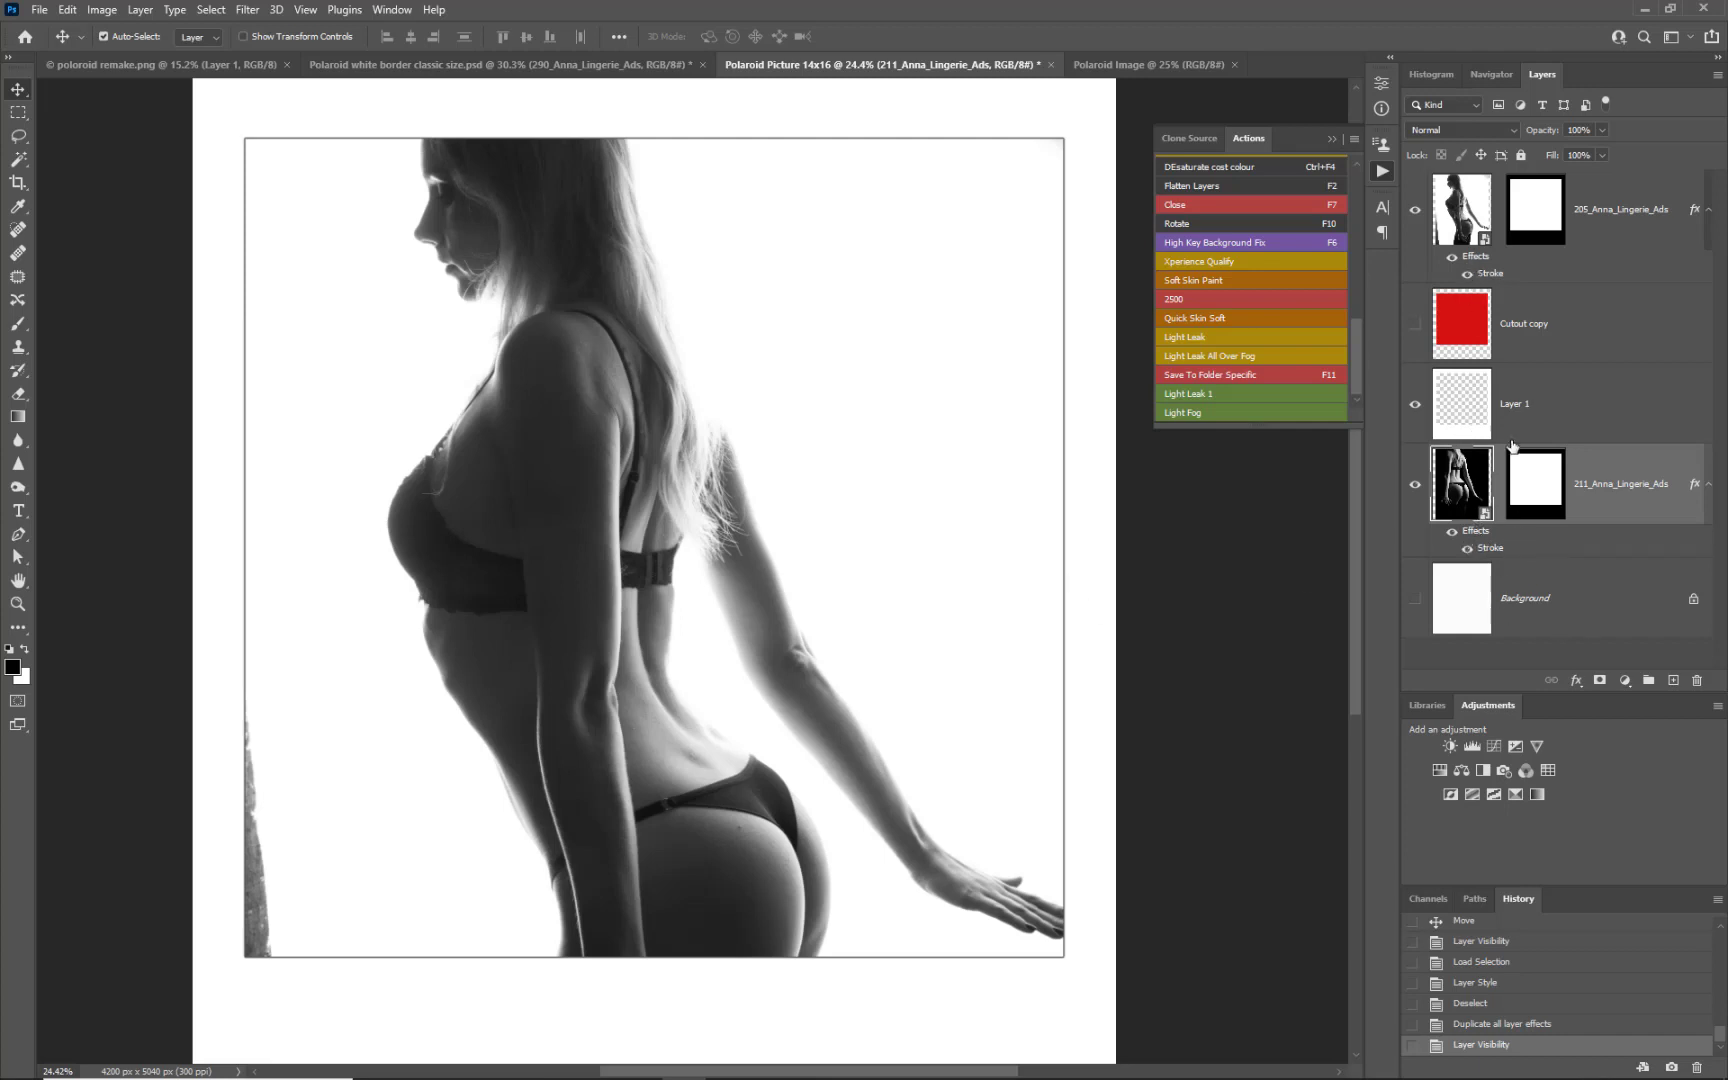
left_click(1467, 329)
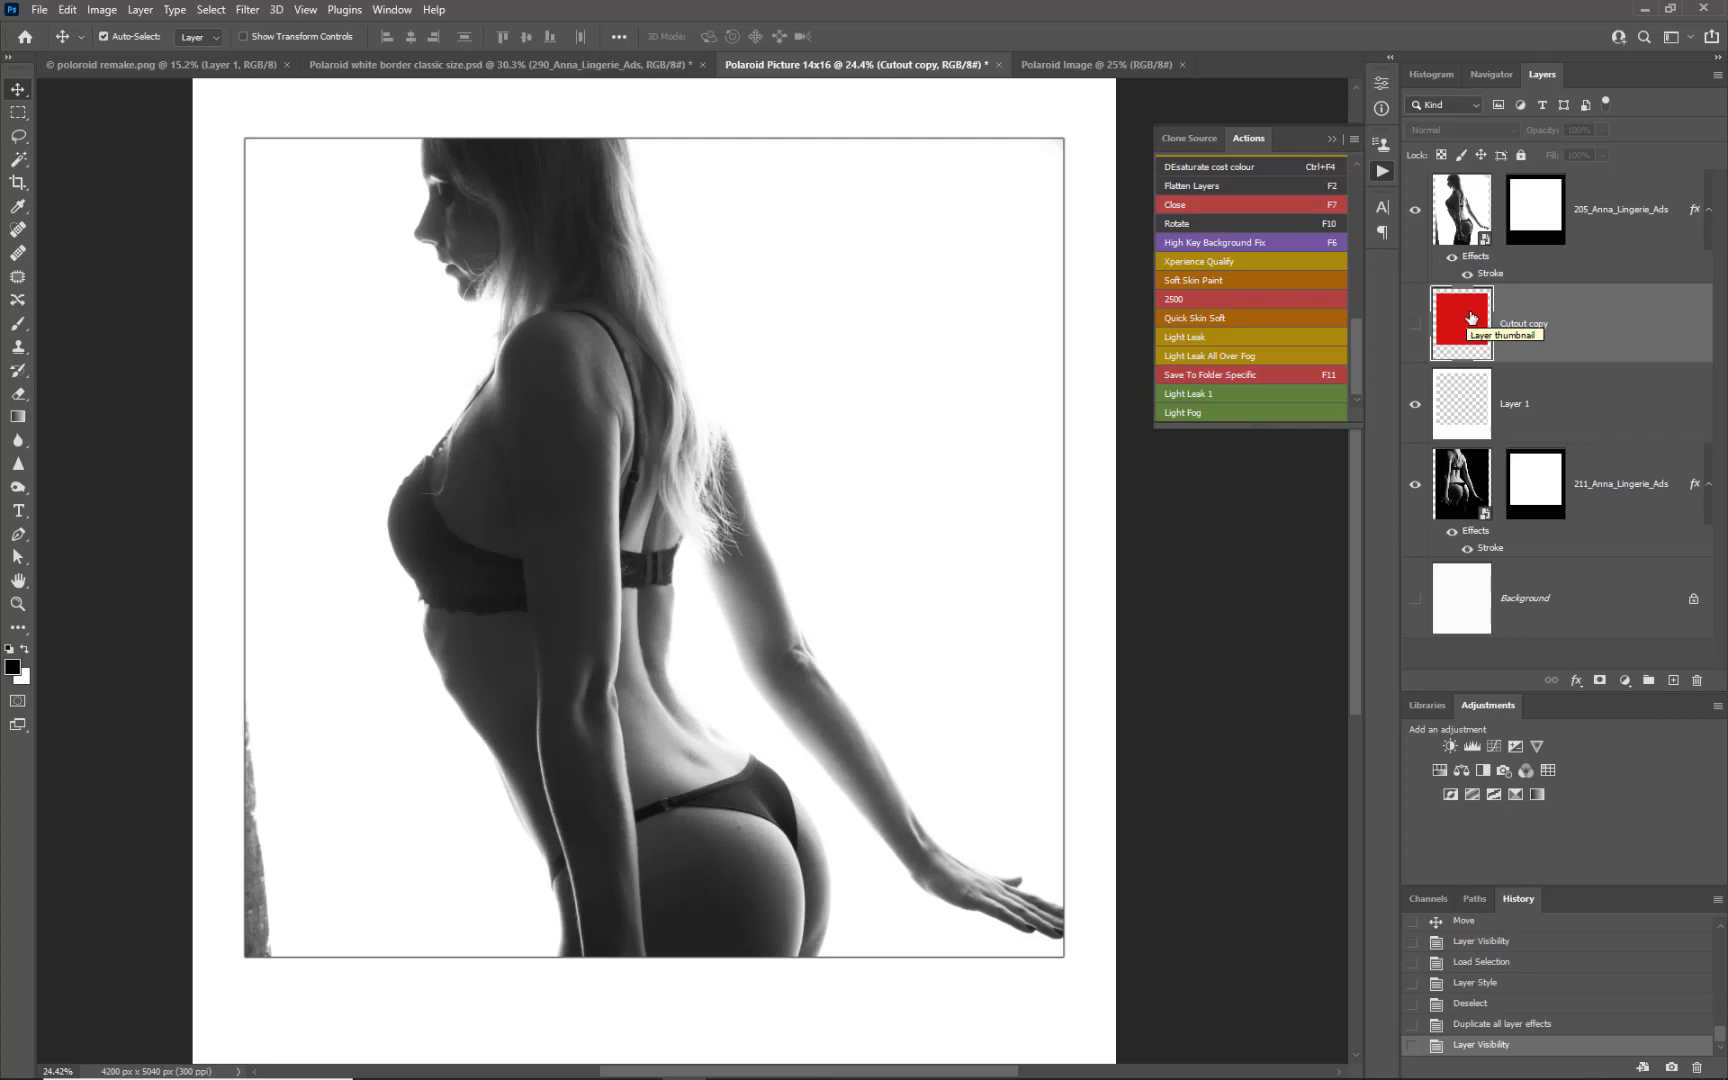
scroll(774, 698, "down", 1)
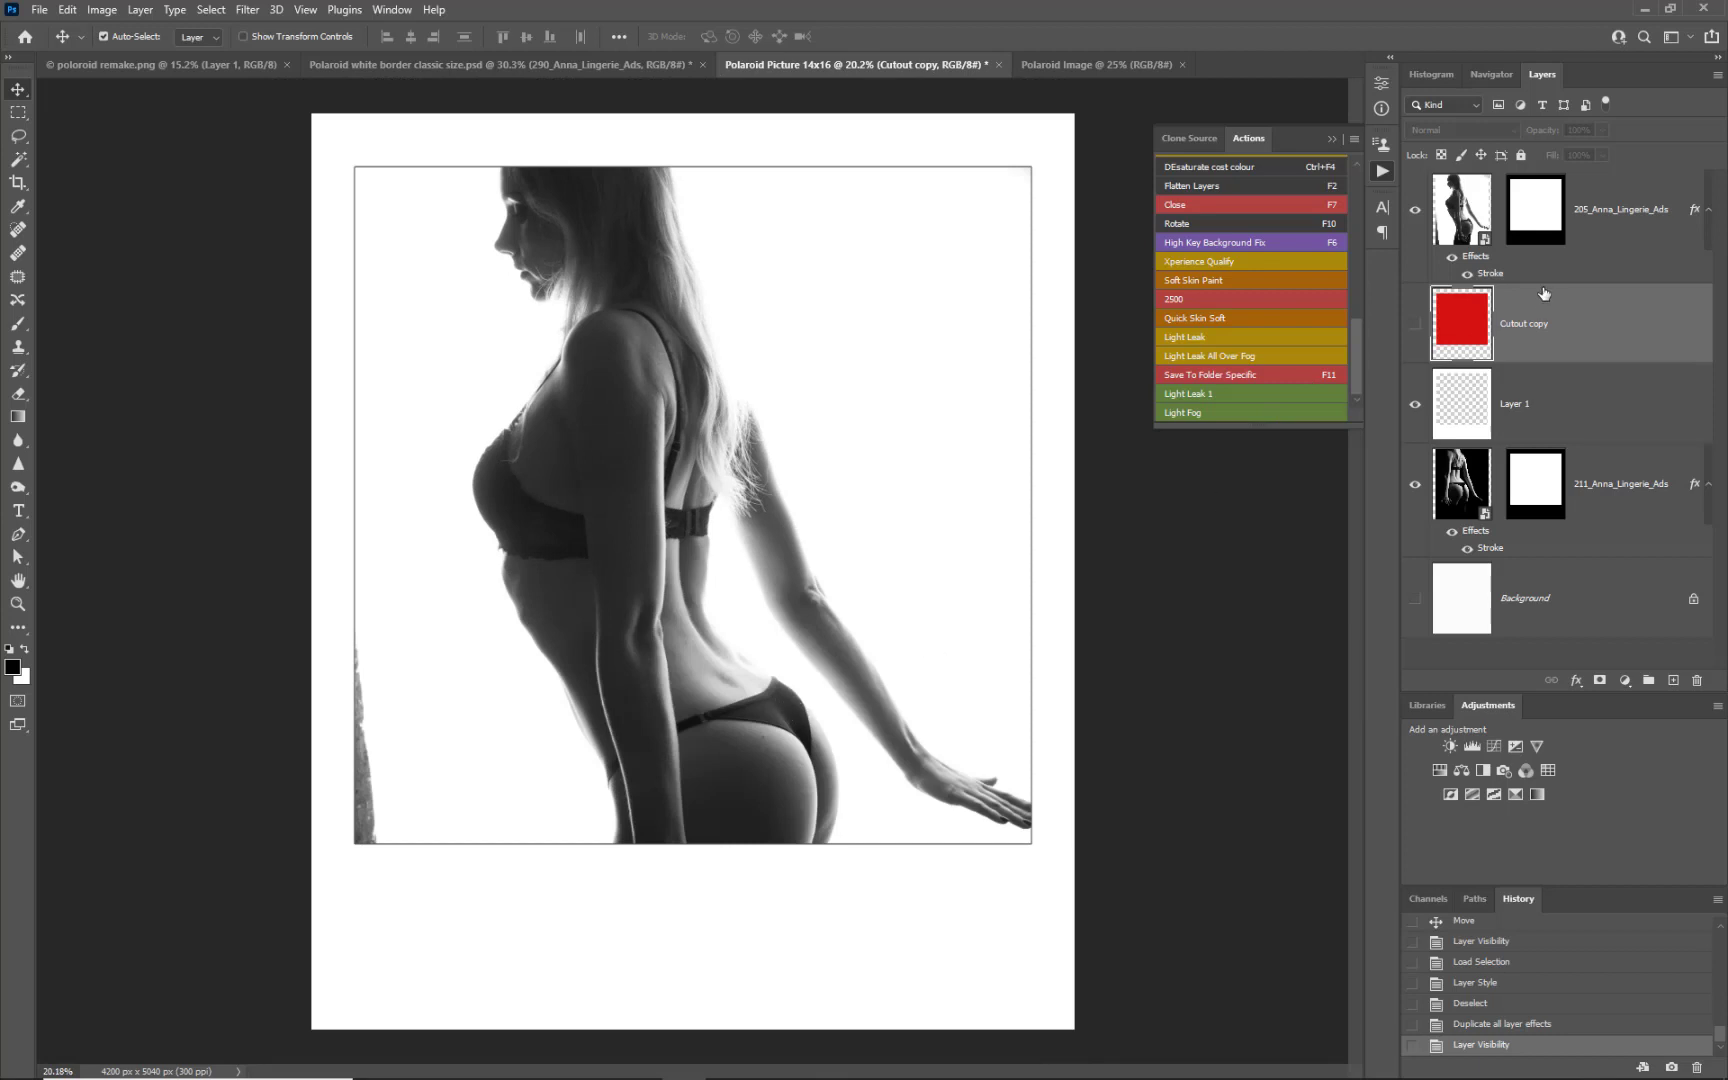
Step: Add a text box across the border below the photo with the caption "AWESOME DAY WITH" followed by the model's first name
left_click(1618, 194)
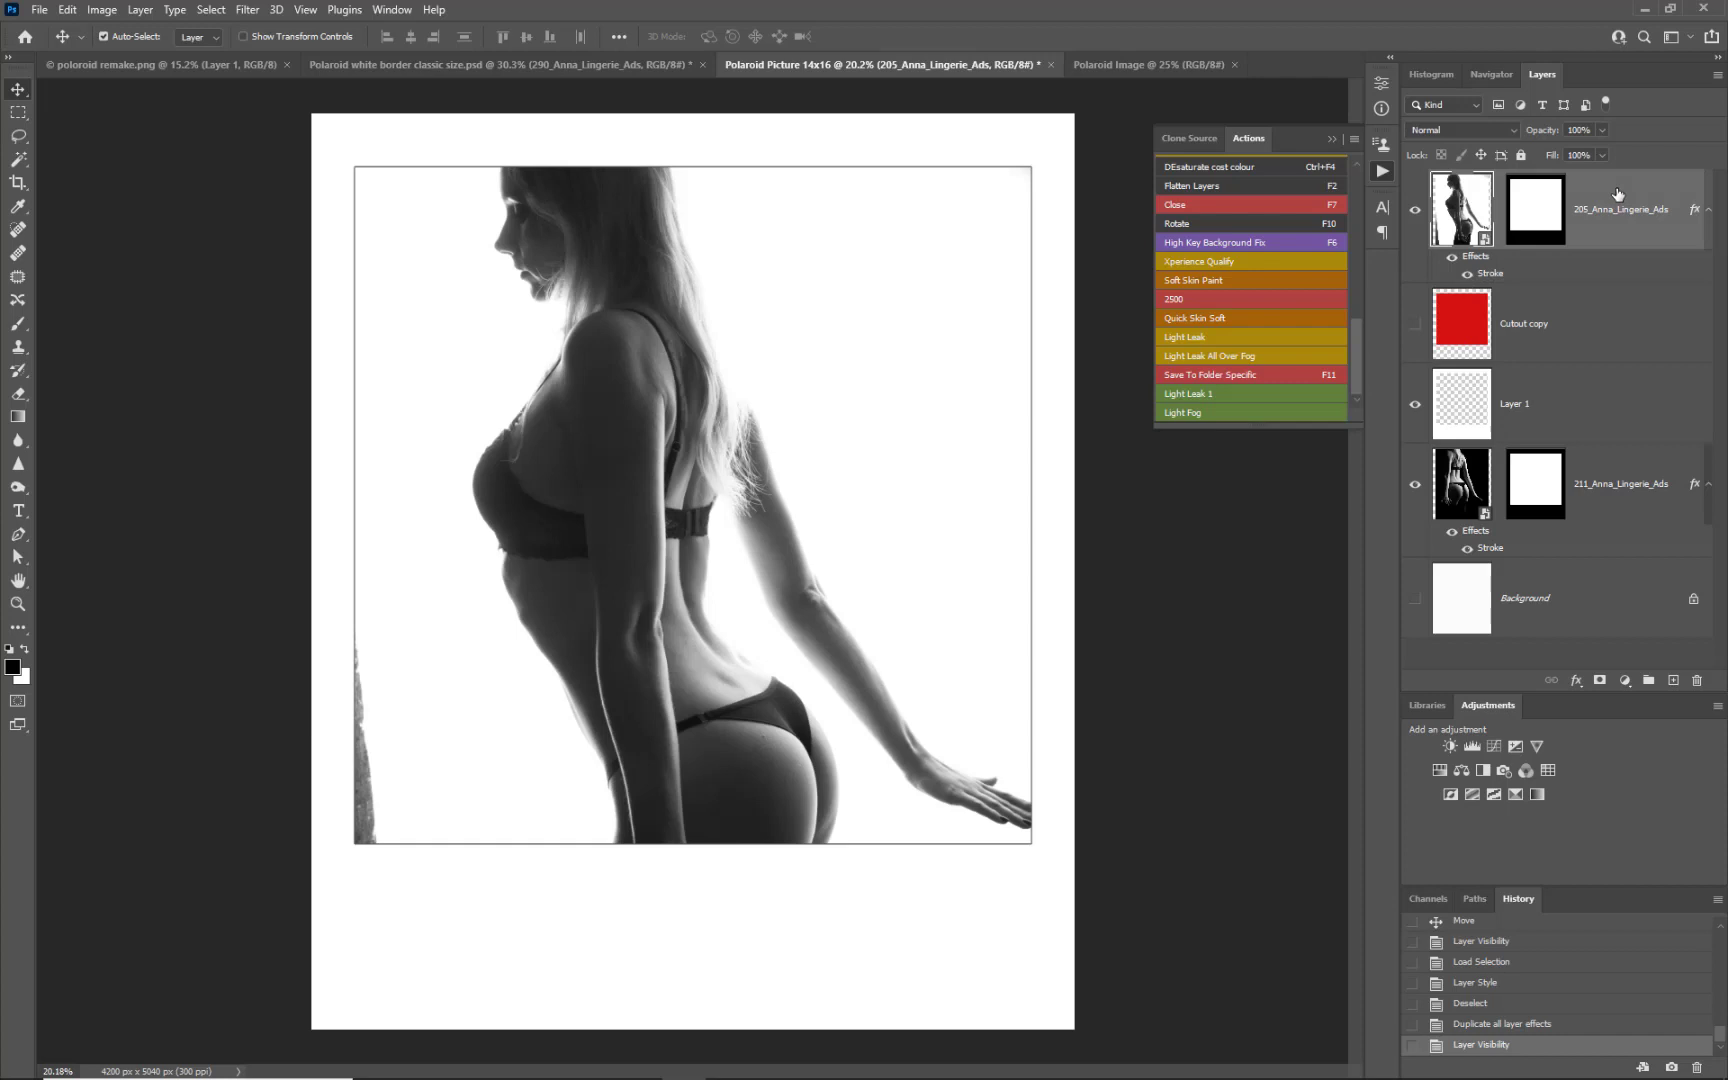
left_click(18, 512)
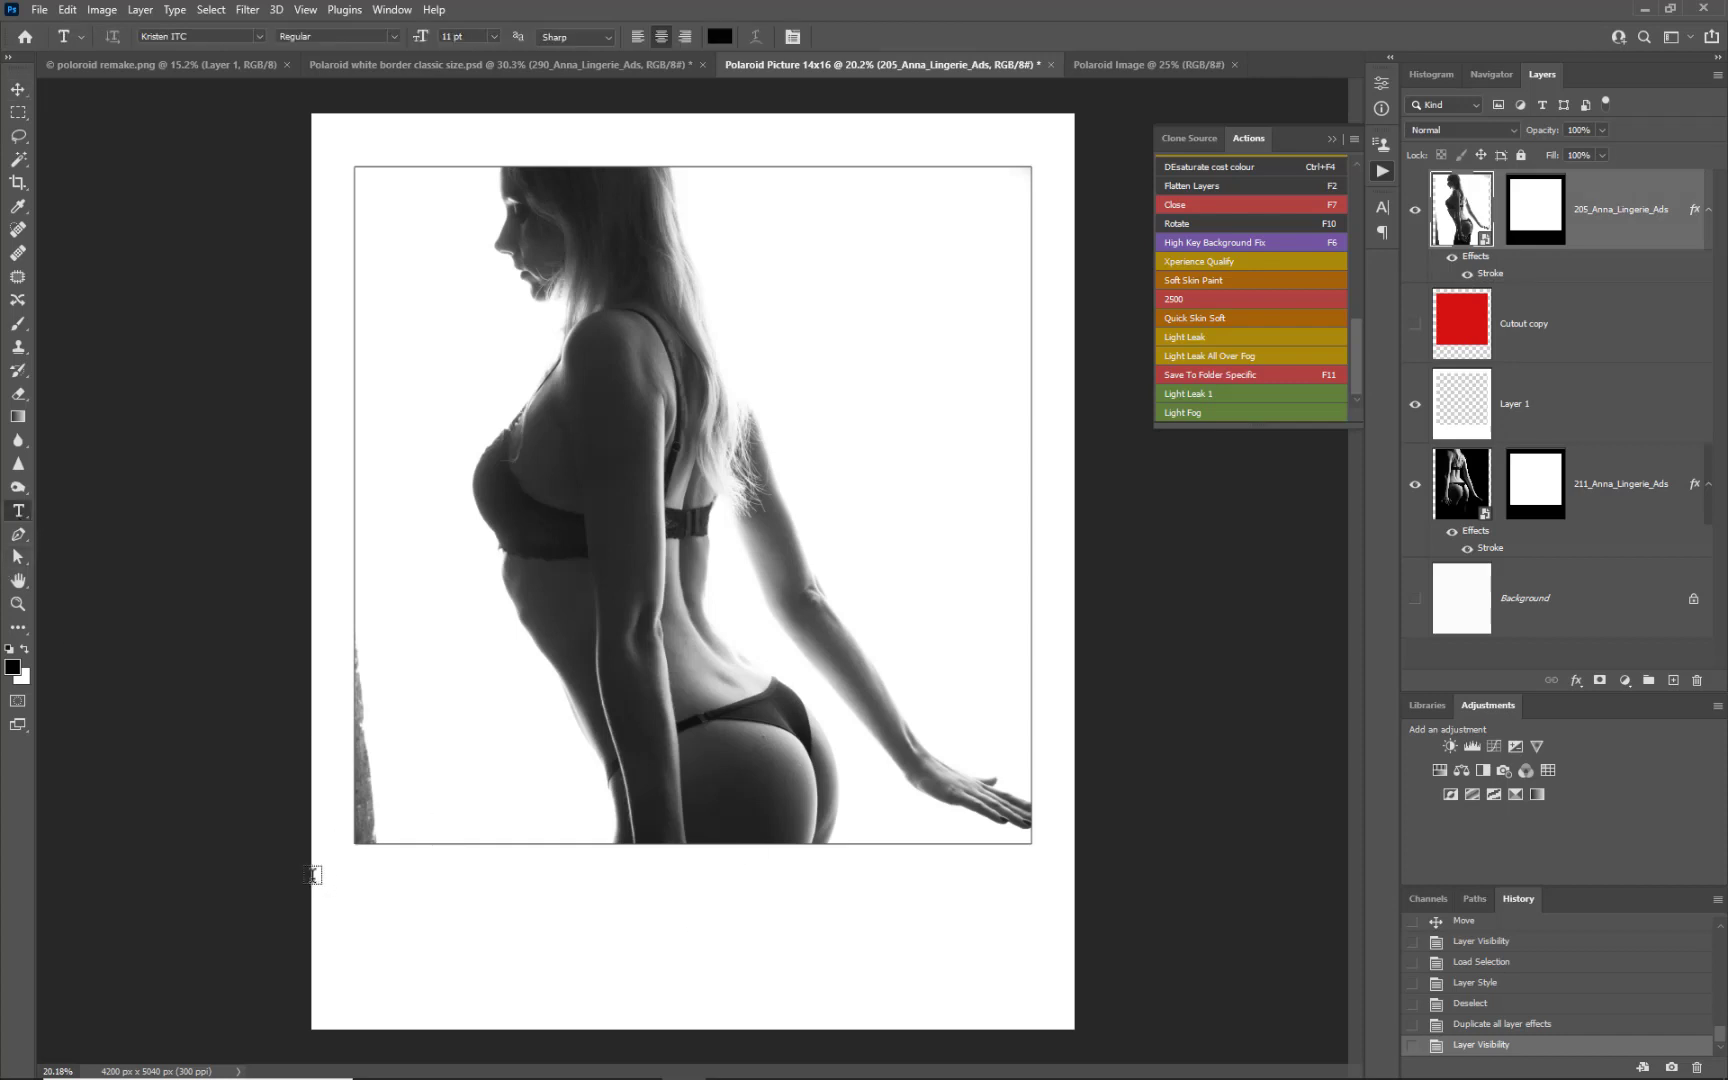
left_click_drag(311, 876, 1078, 972)
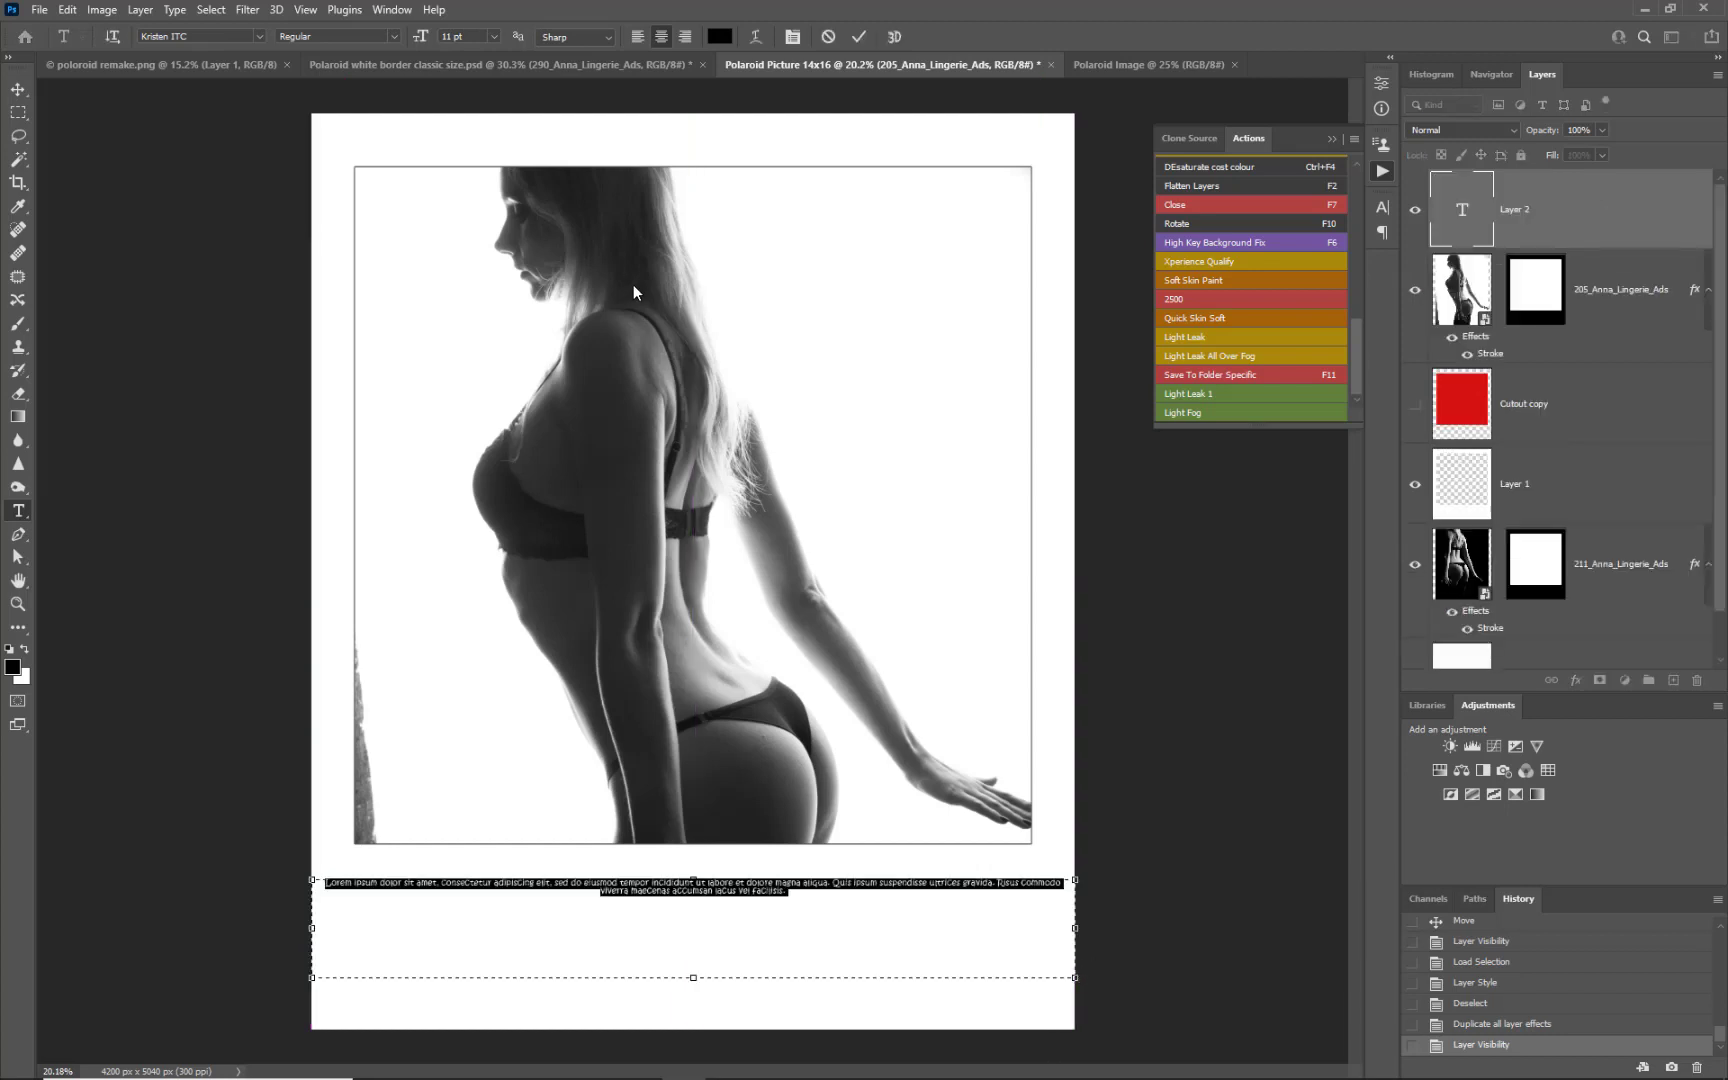
key("BackSpace")
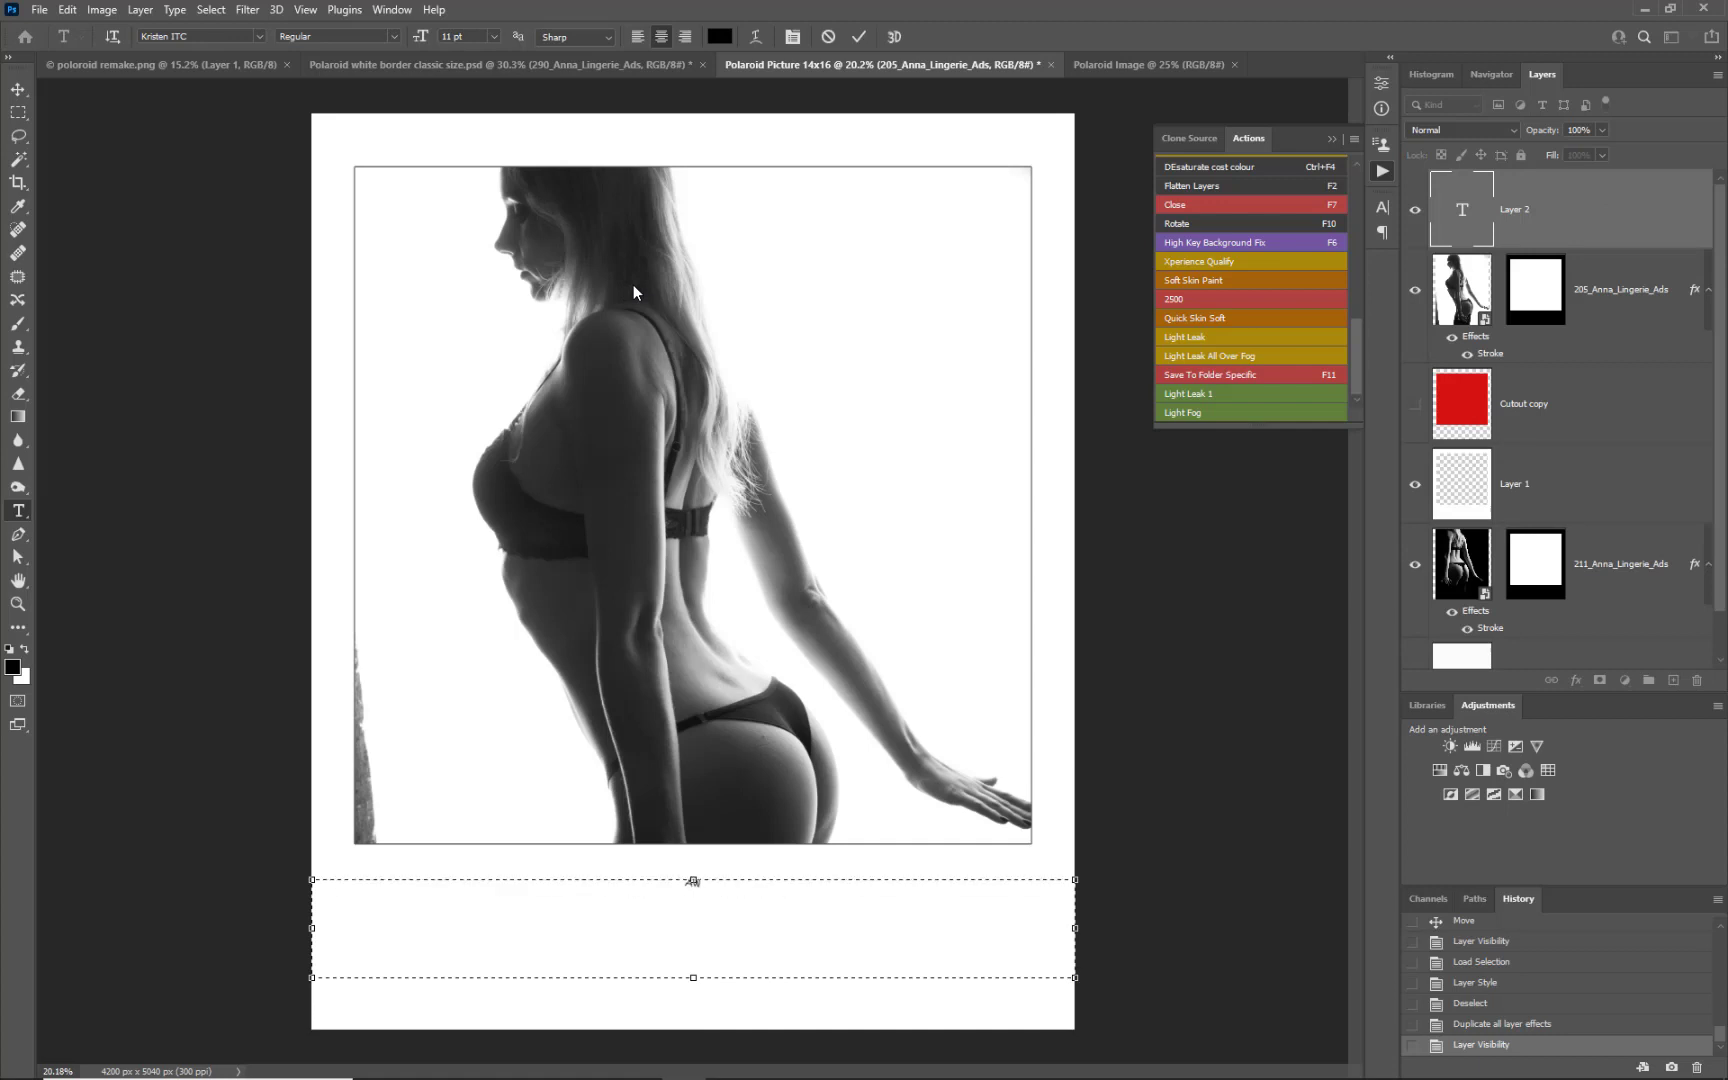
type("AWESOME DAY WITH ANNA")
Step: Enlarge the whole caption to 37 pt and commit the text
left_click_drag(616, 886, 795, 895)
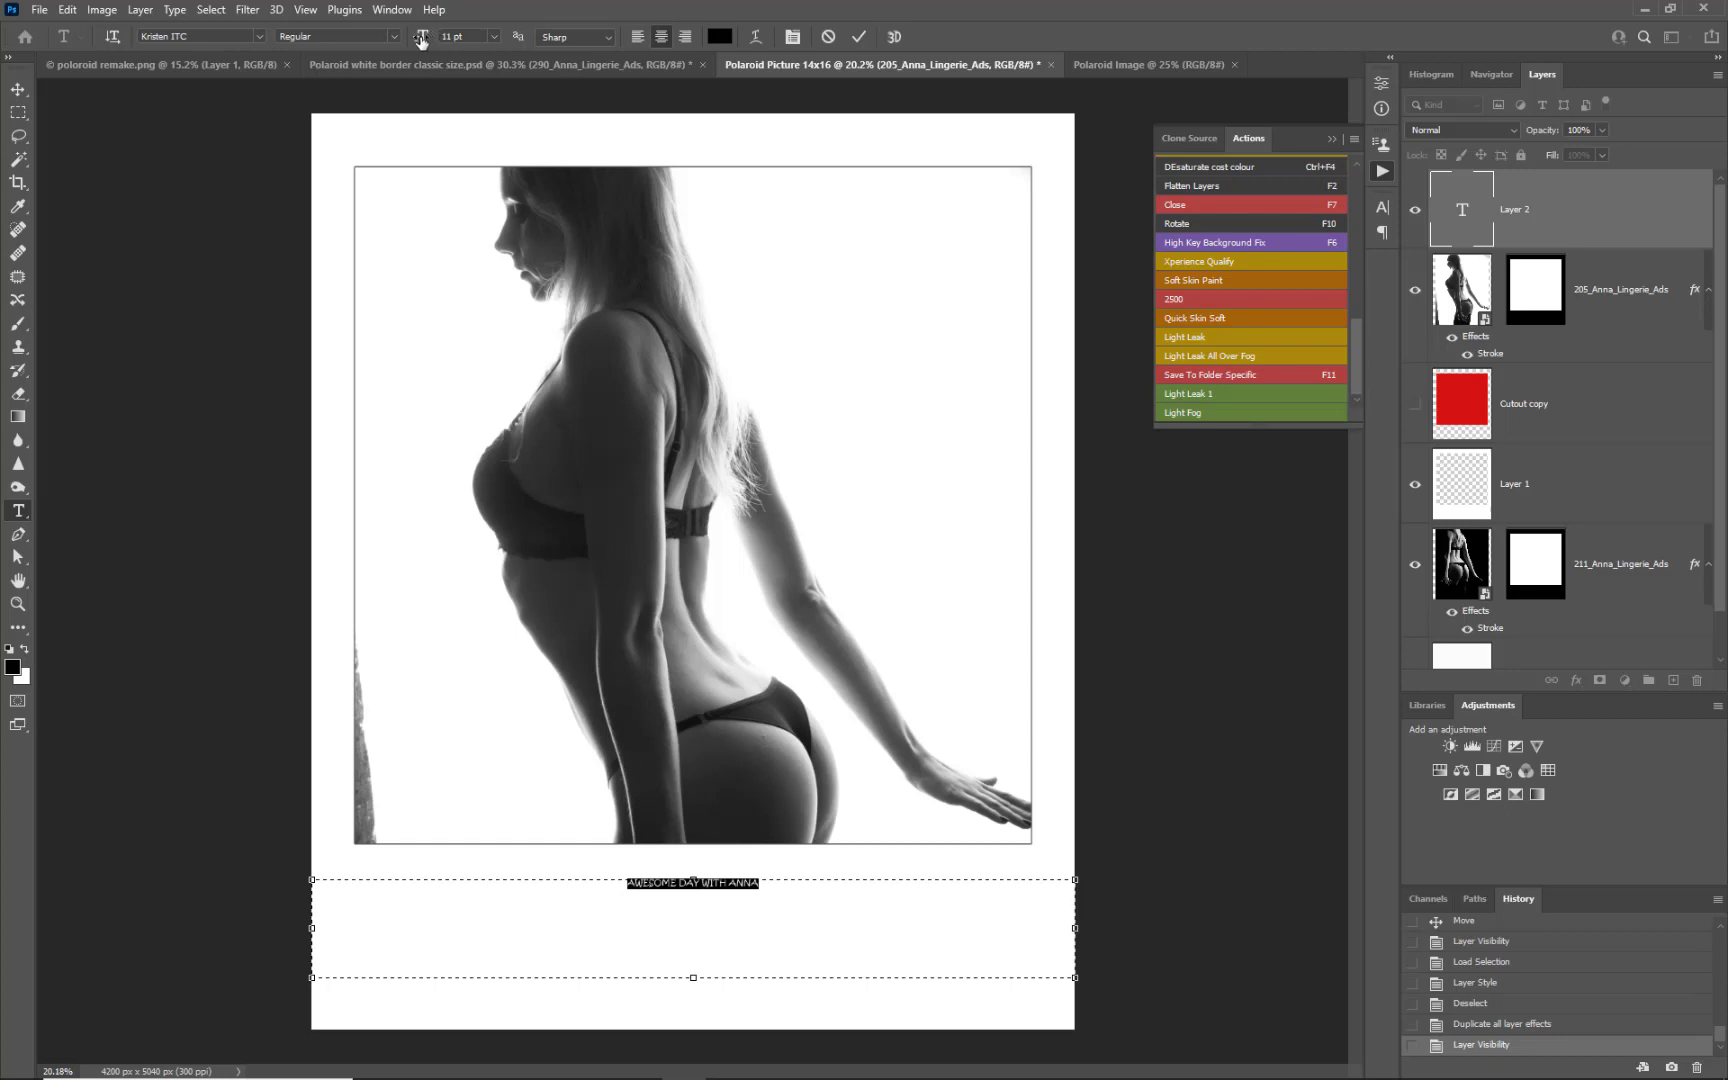
left_click_drag(420, 38, 444, 40)
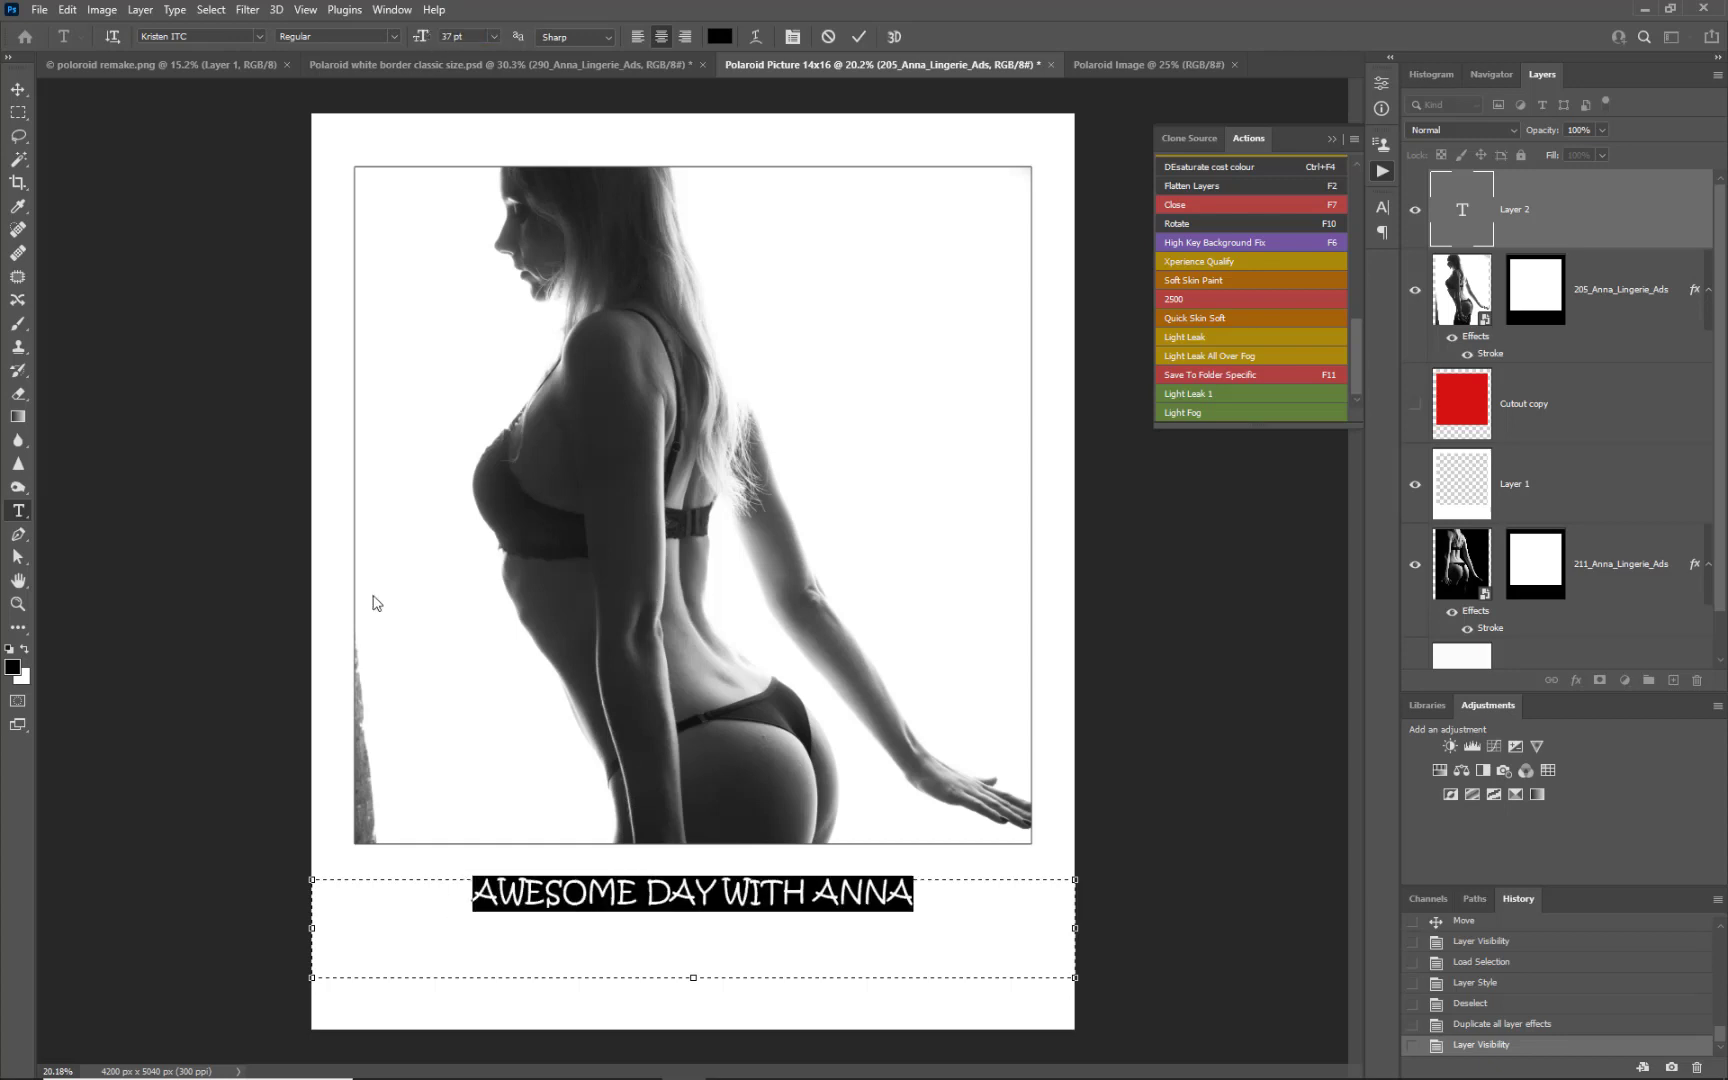
left_click(18, 90)
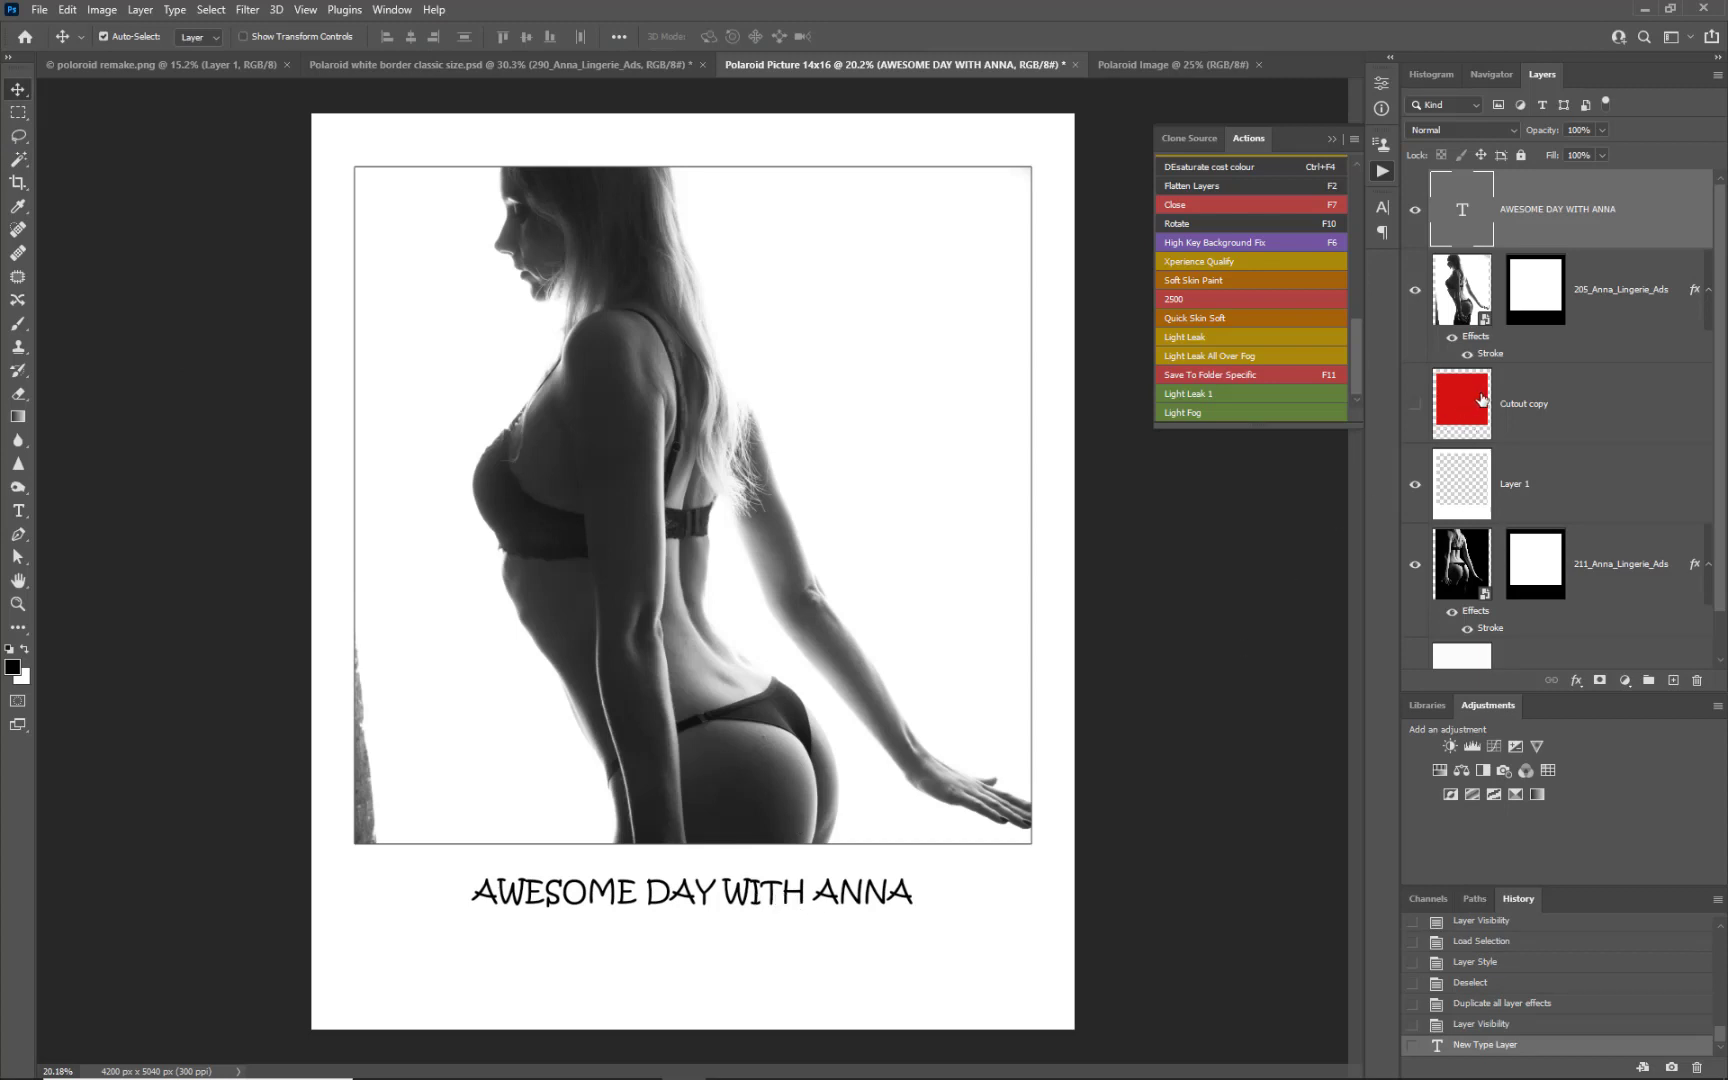
Step: Delete the hidden Cutout copy layer containing the red square
scroll(1481, 400, "down", 1)
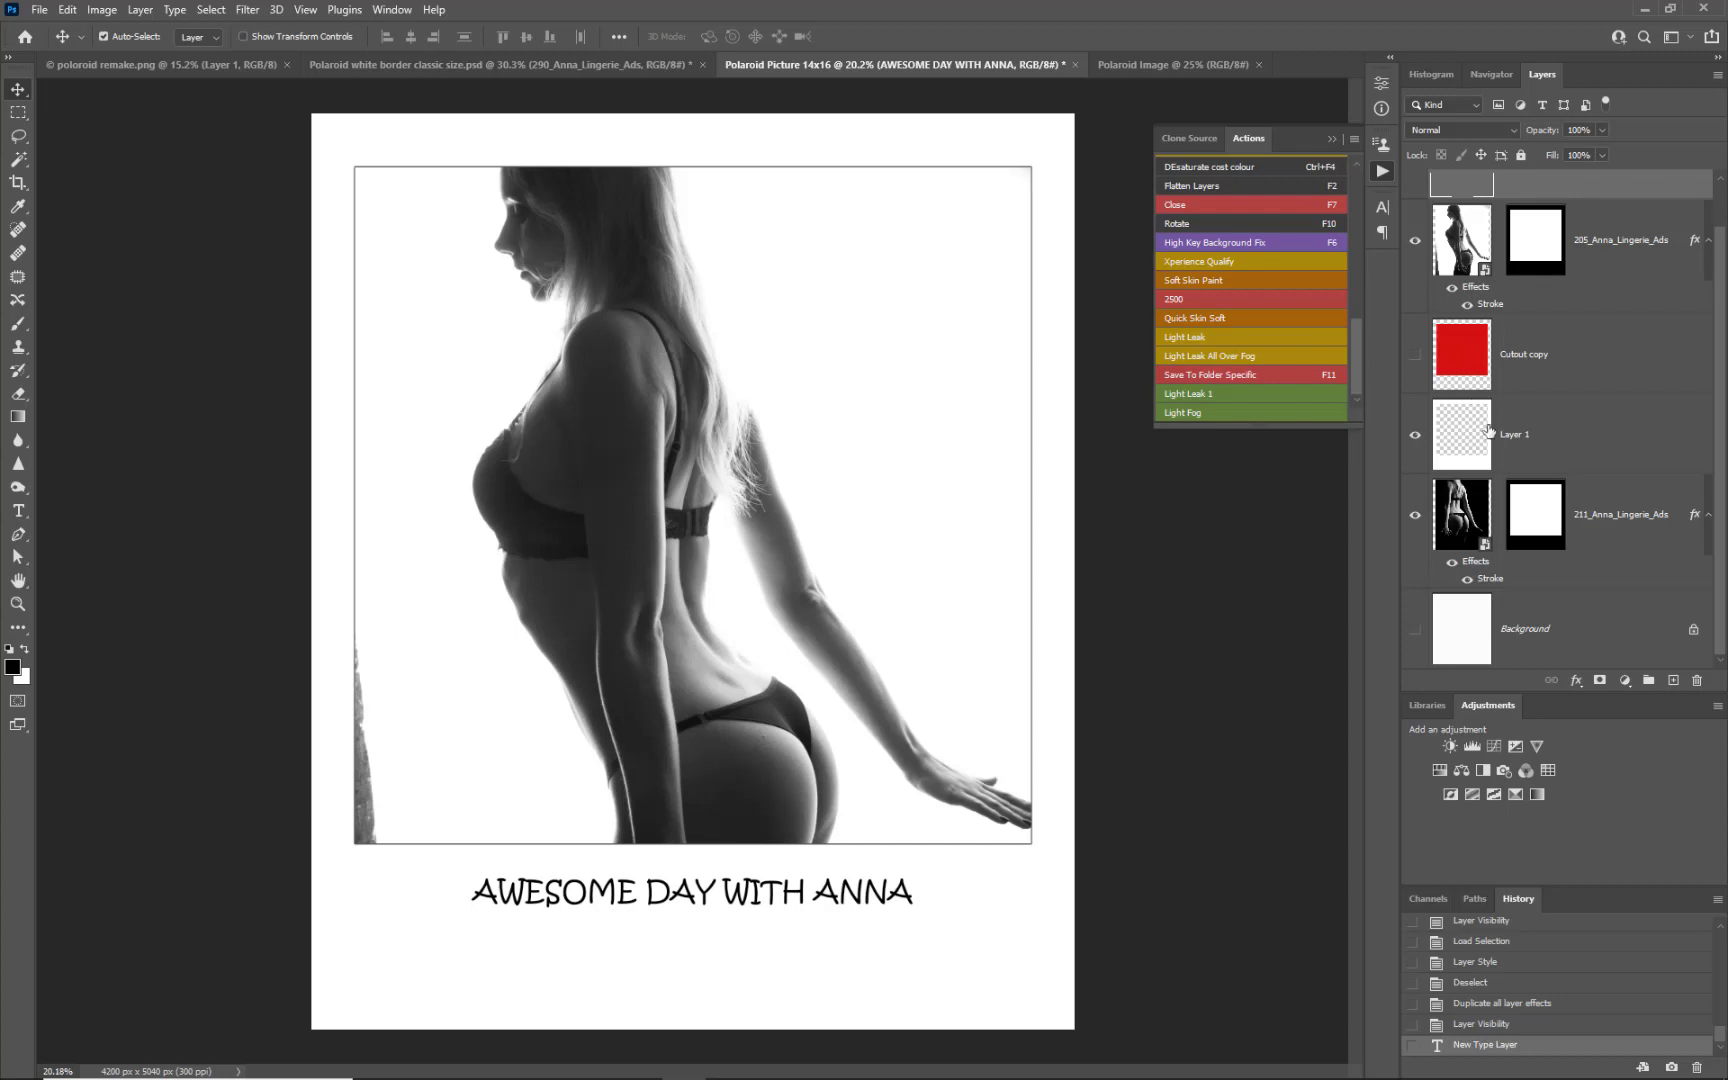
left_click(1457, 368)
key("Delete")
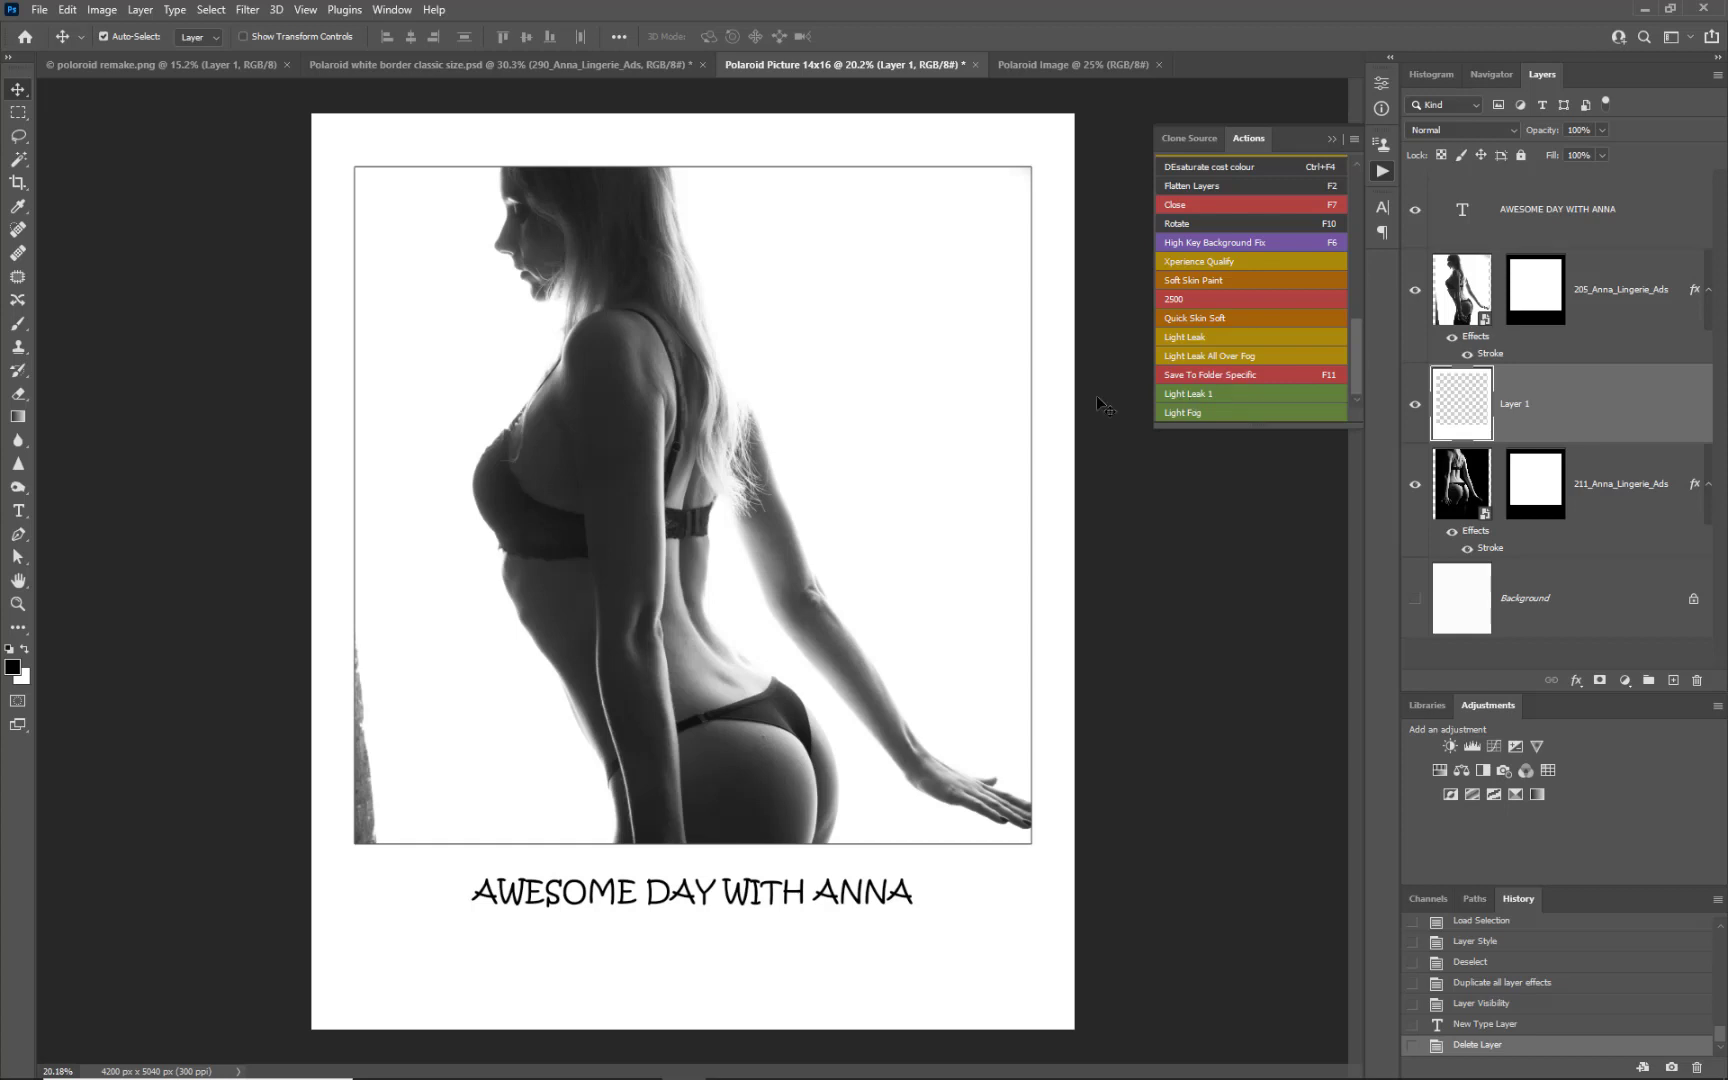
Step: Save the document in Photoshop format as Polaroid Picture 14x16.psd in the 05 20 shoot folder
left_click(40, 11)
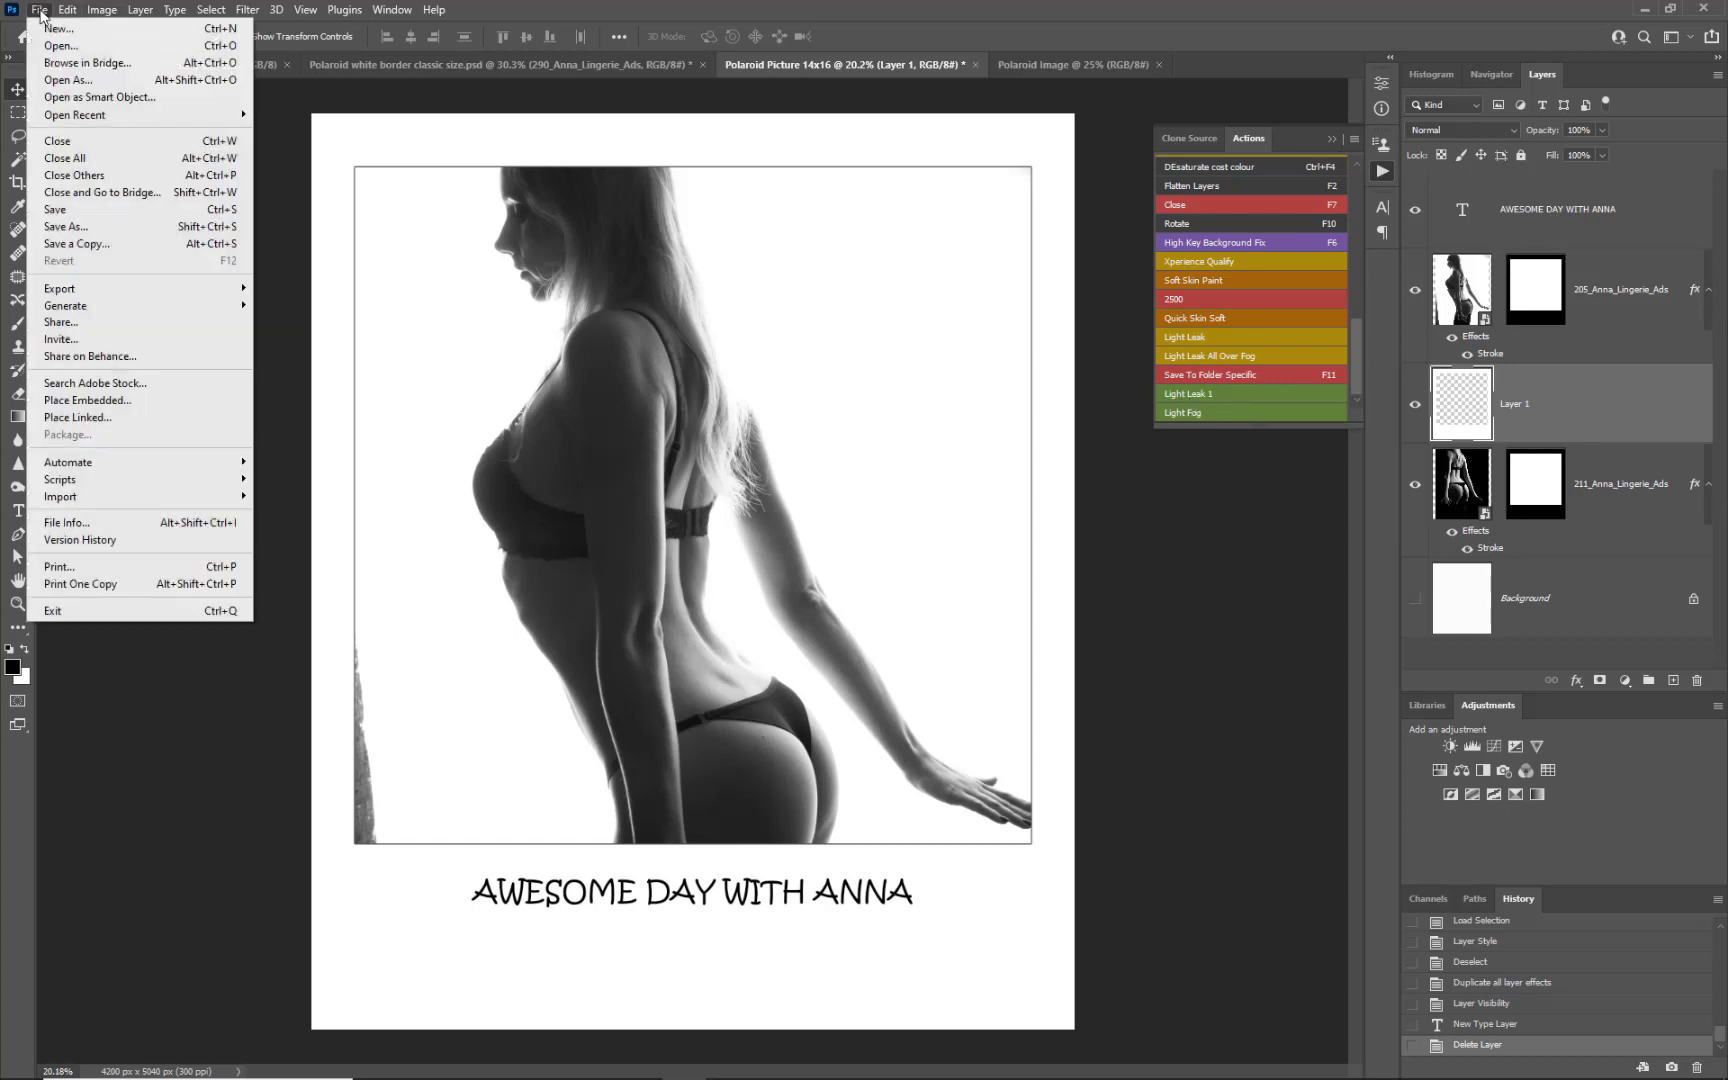
left_click(70, 226)
left_click(331, 47)
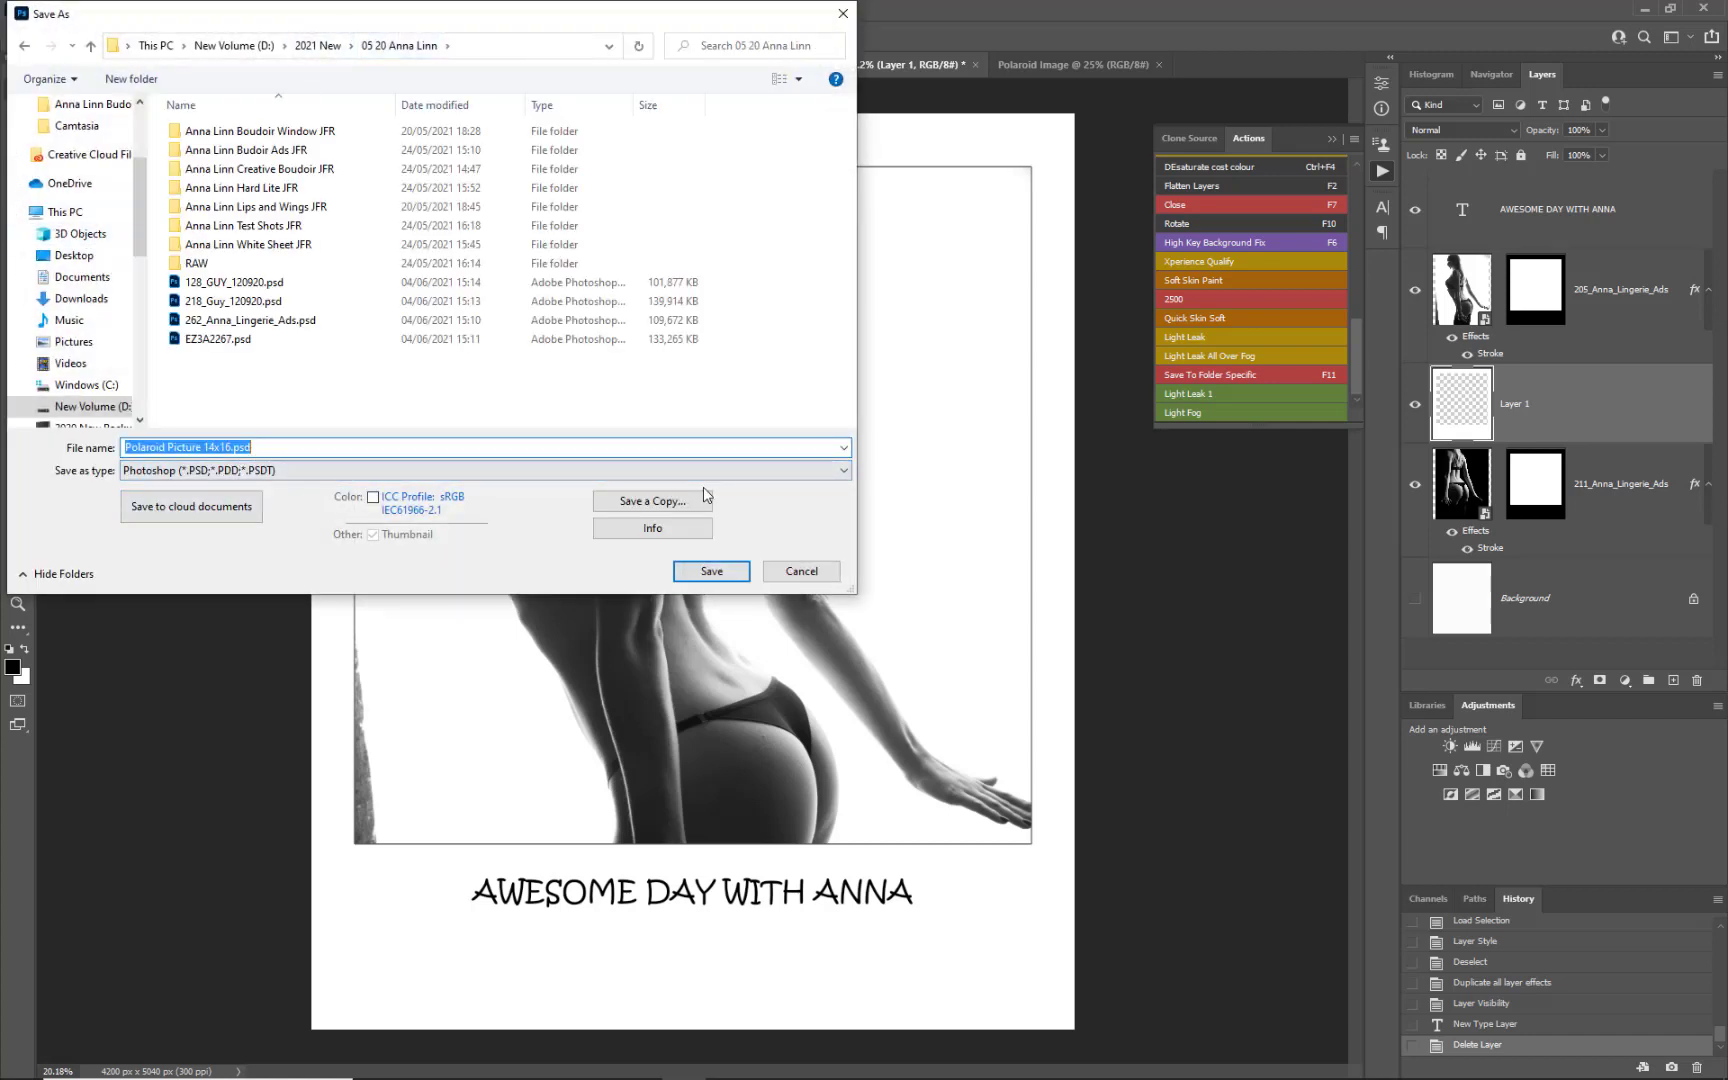
left_click(711, 571)
left_click(1058, 318)
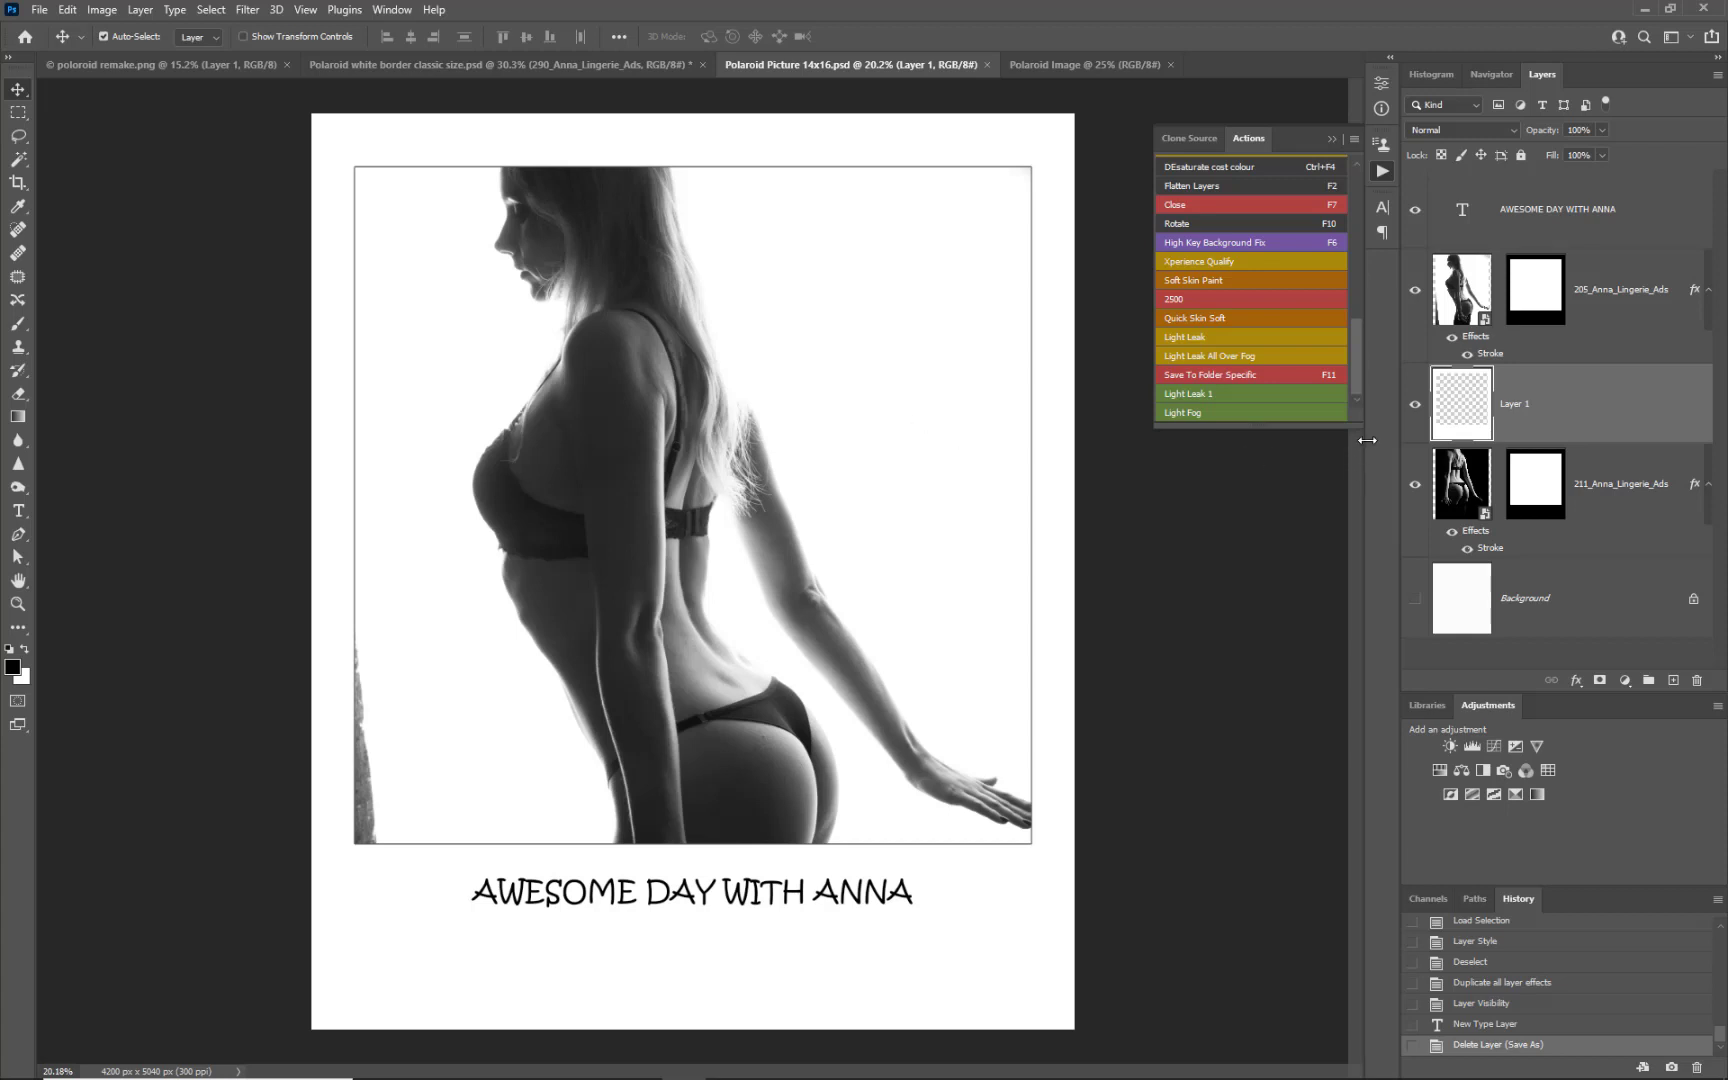
Step: Toggle the 211 and 205 photo layers off and back on to compare the two pictures in the frame
left_click(1418, 487)
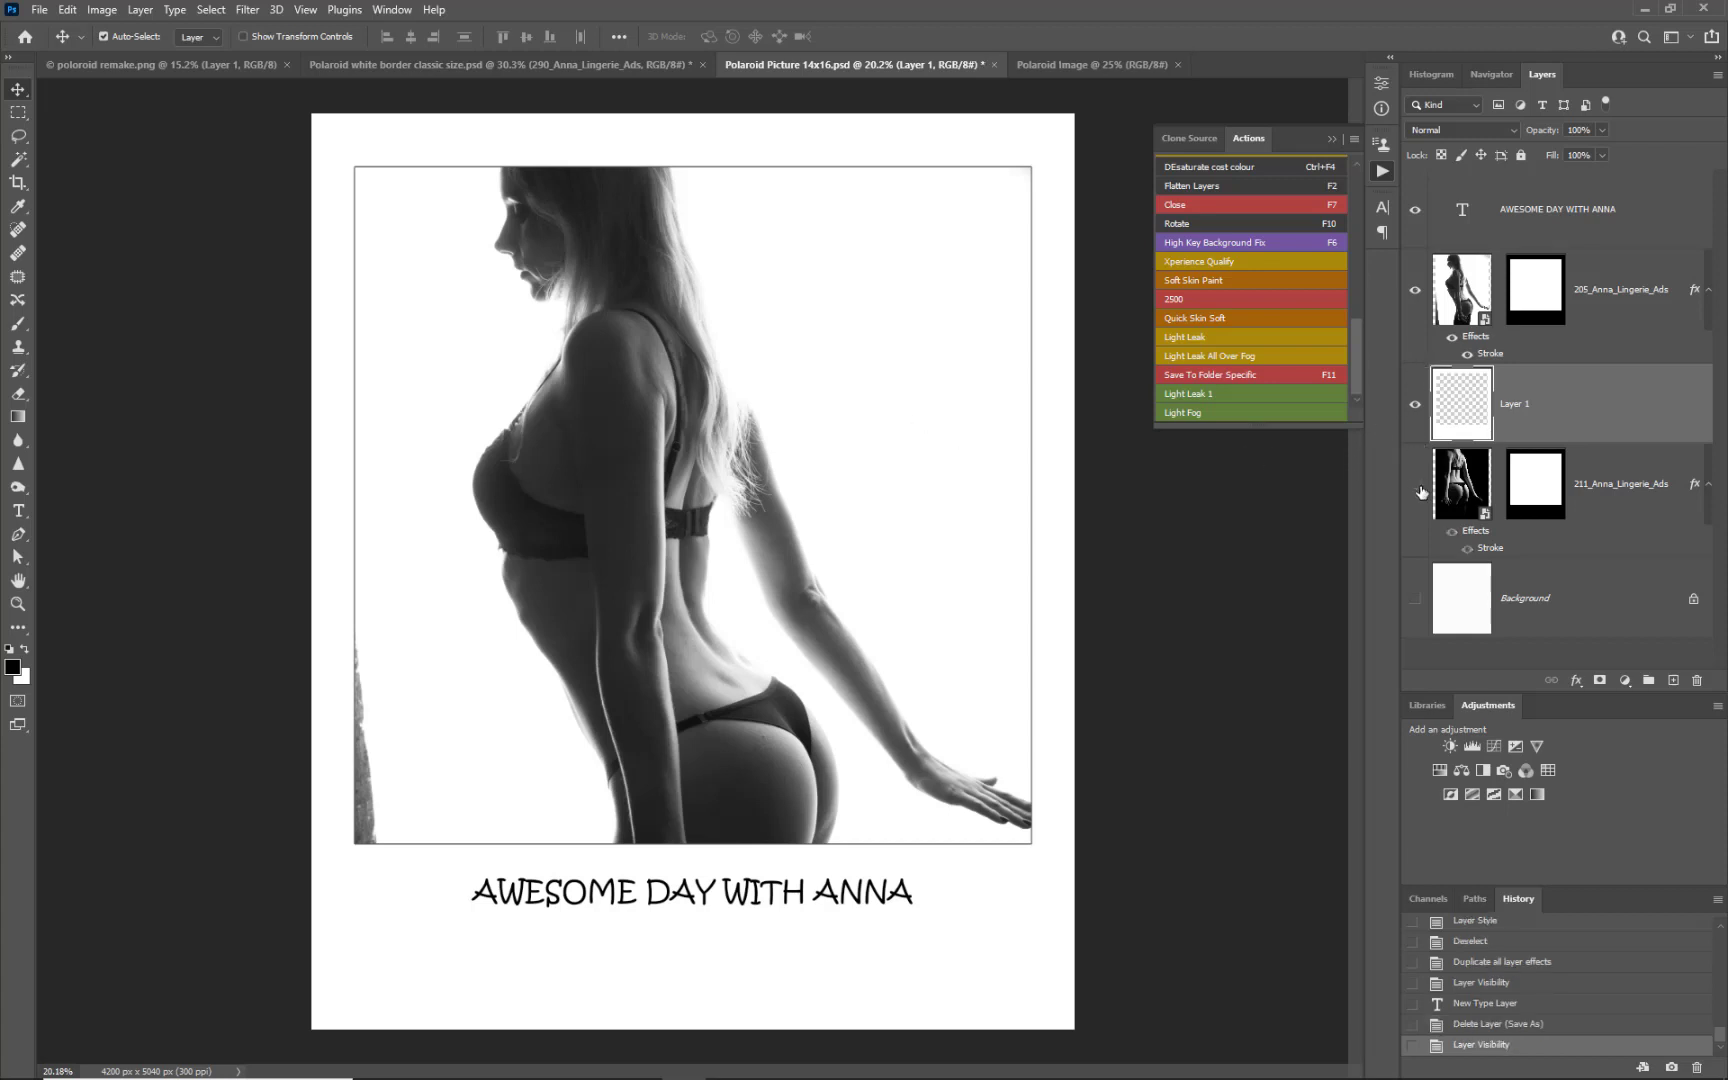
left_click(1417, 487)
left_click(1417, 291)
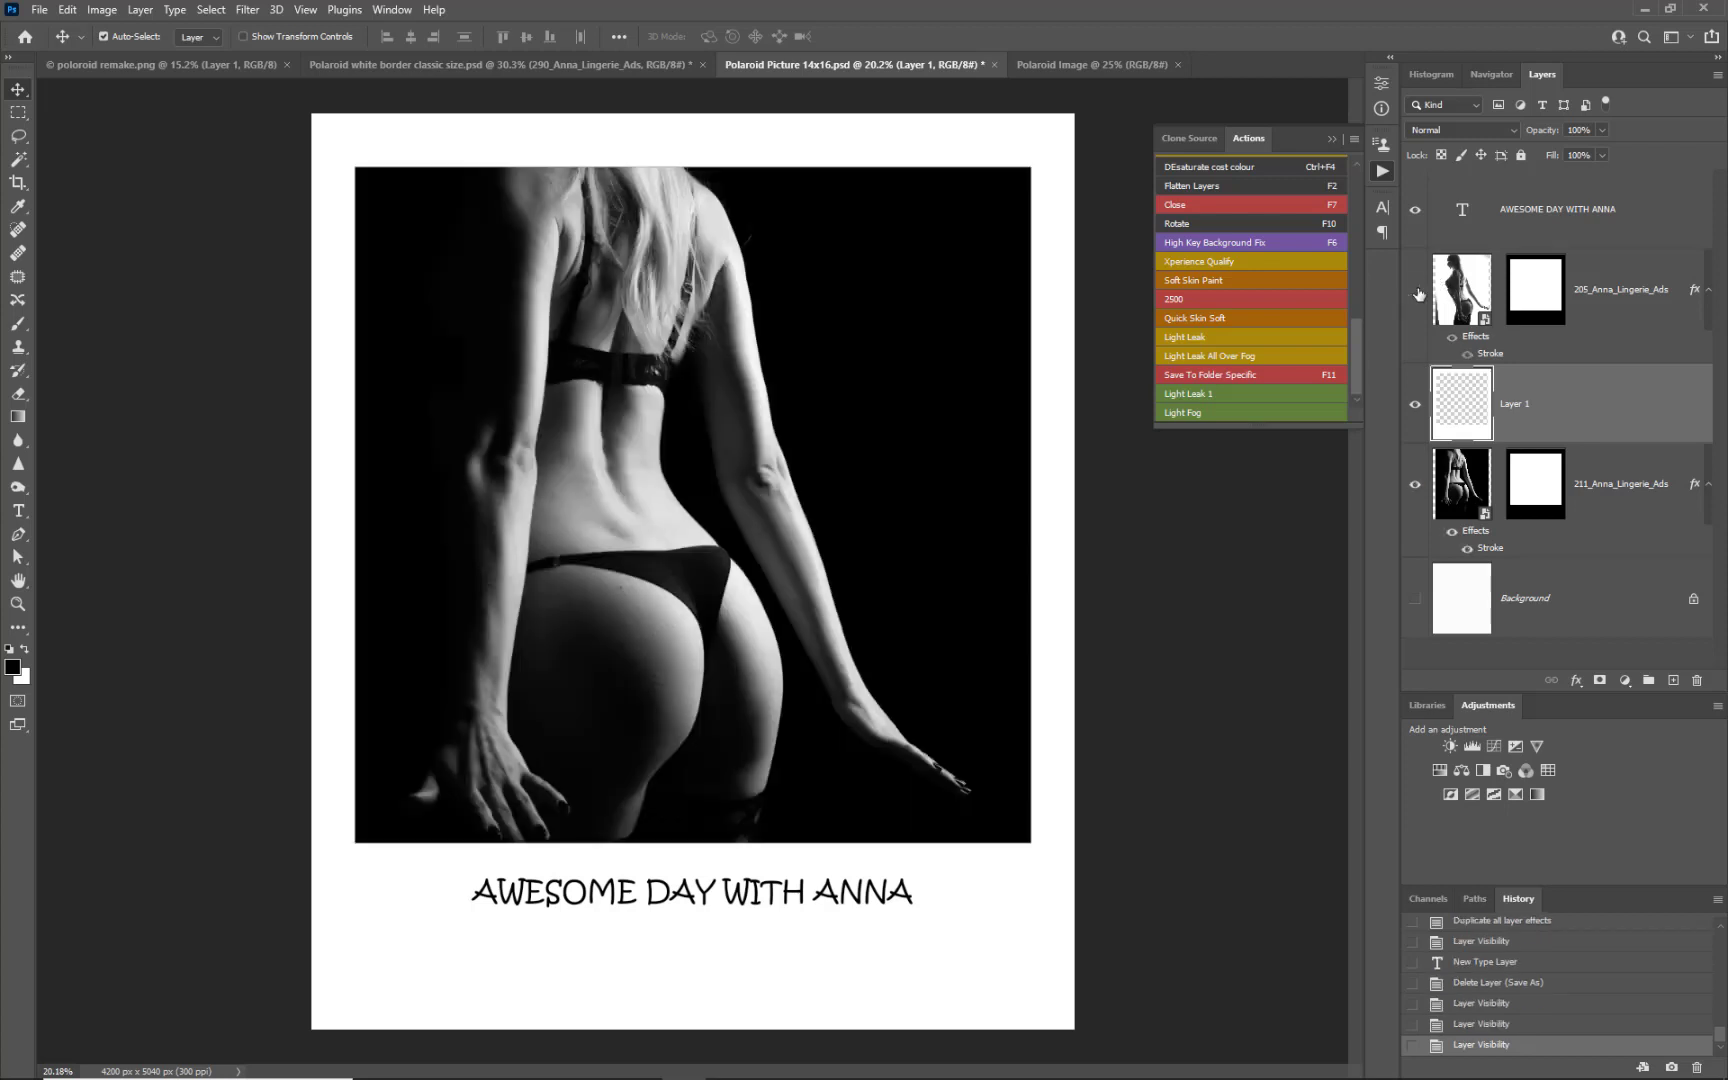
left_click(1417, 291)
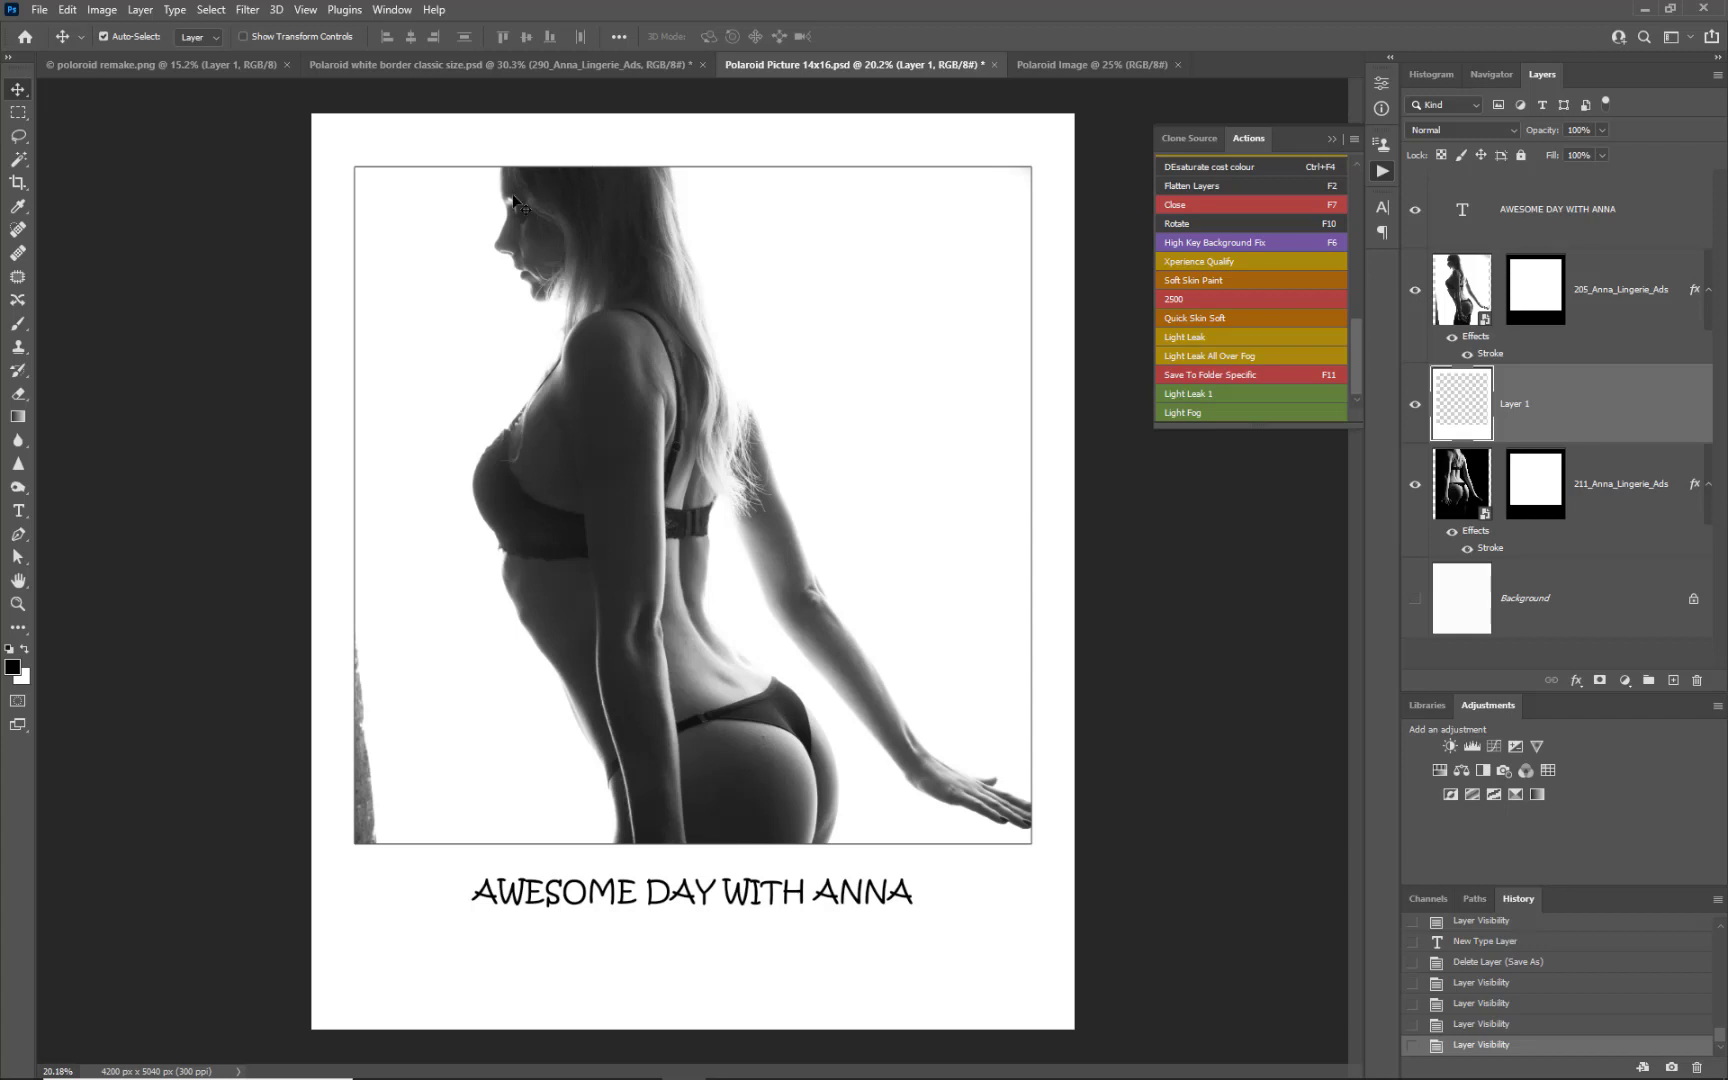
Step: Disable the 205 photo layer's mask to inspect the full uncropped picture, and re-enable it
scroll(513, 200, "up", 4)
scroll(513, 200, "down", 2)
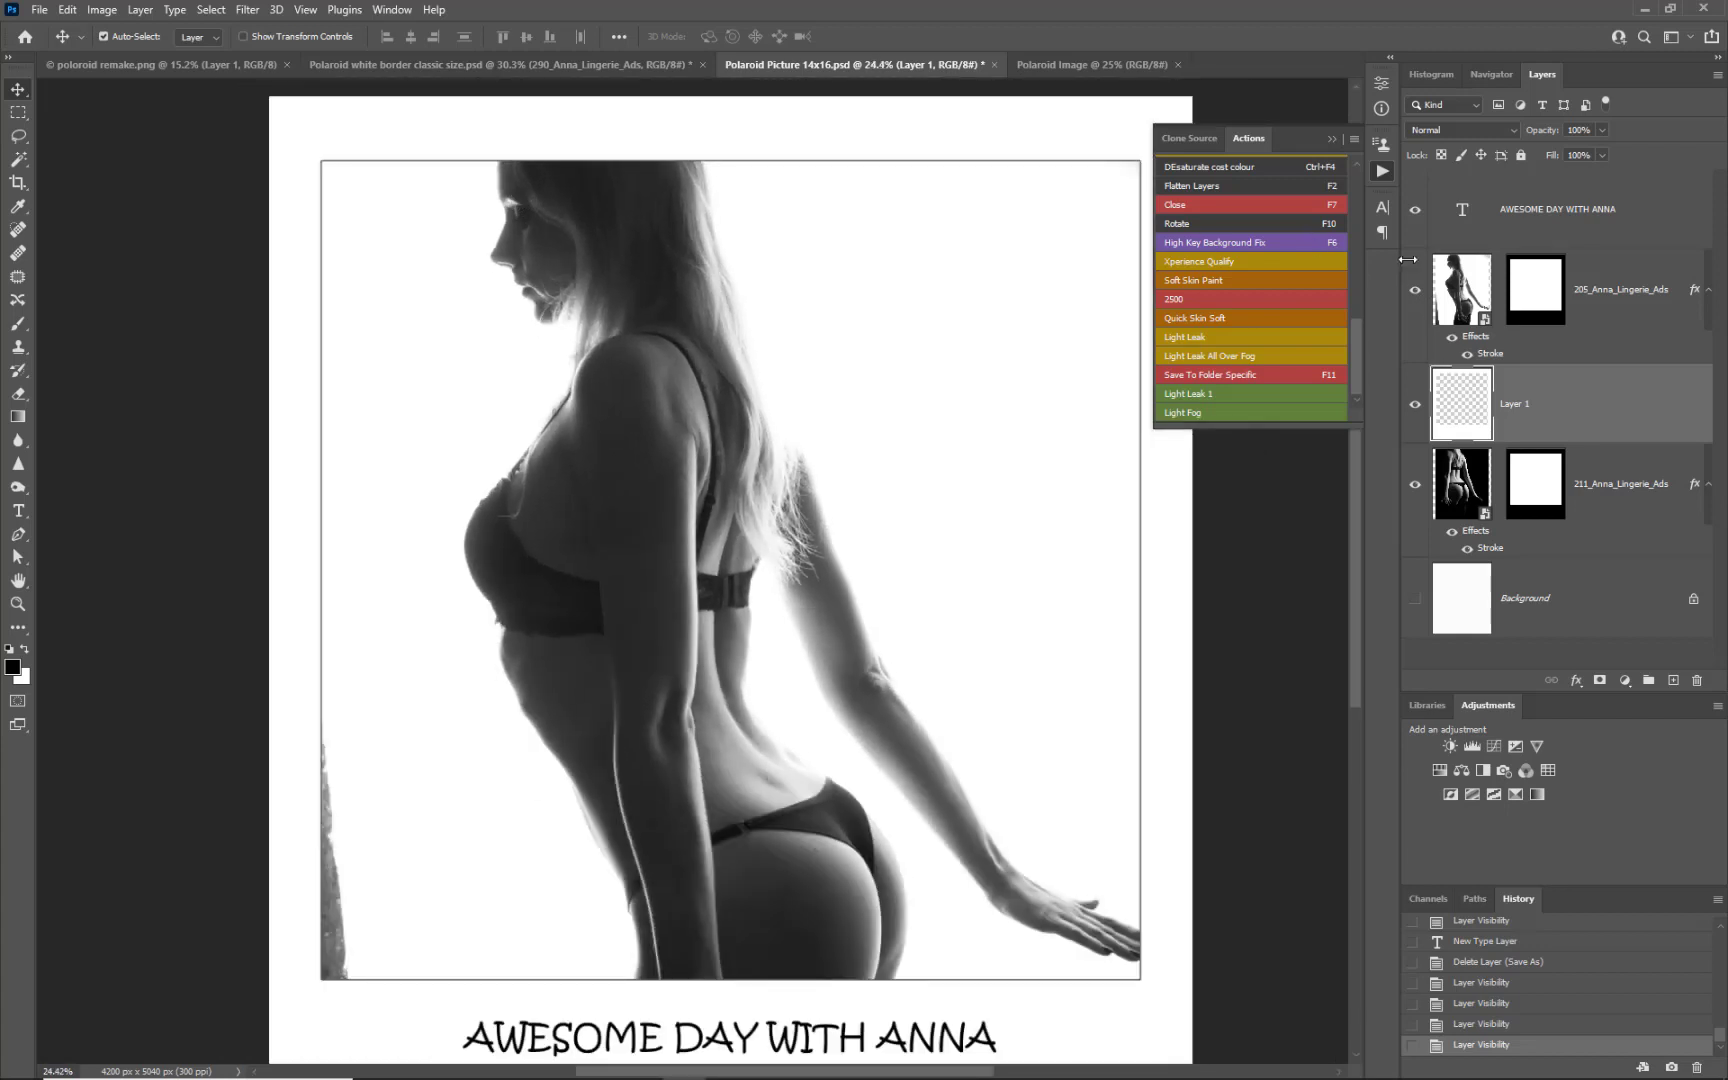
left_click(1536, 290, "shift")
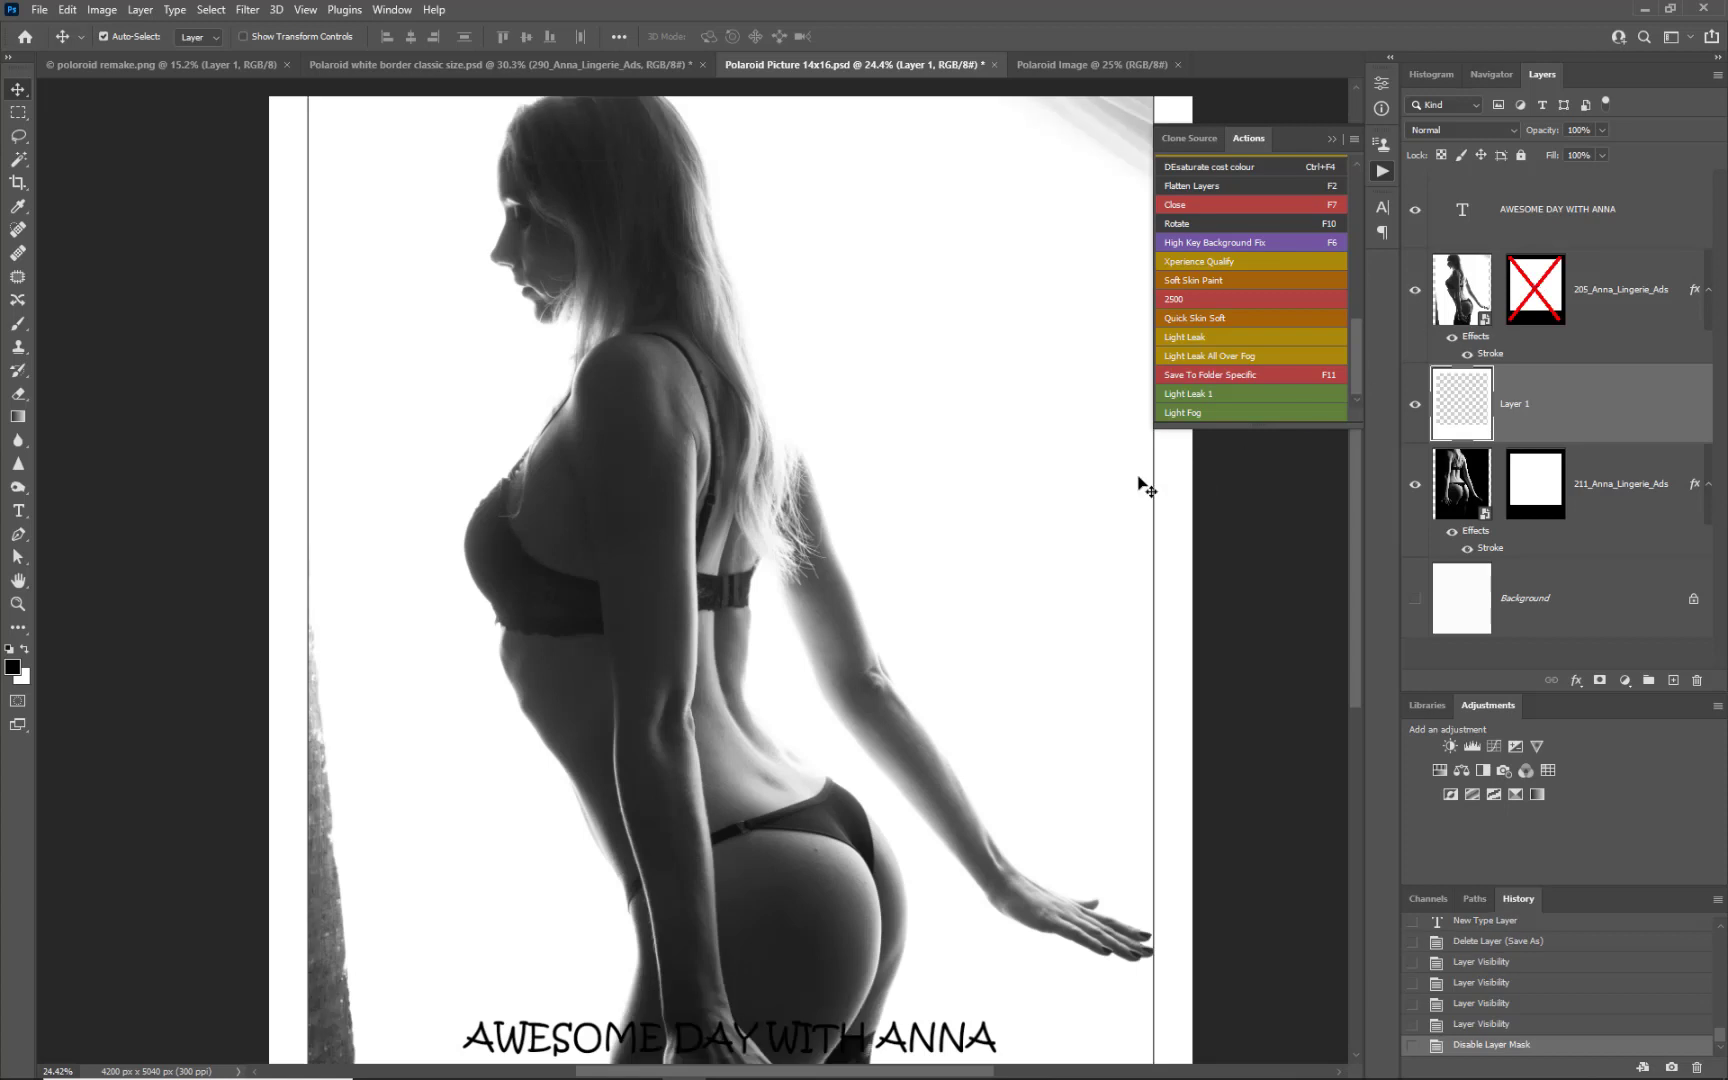
scroll(1000, 470, "down", 3)
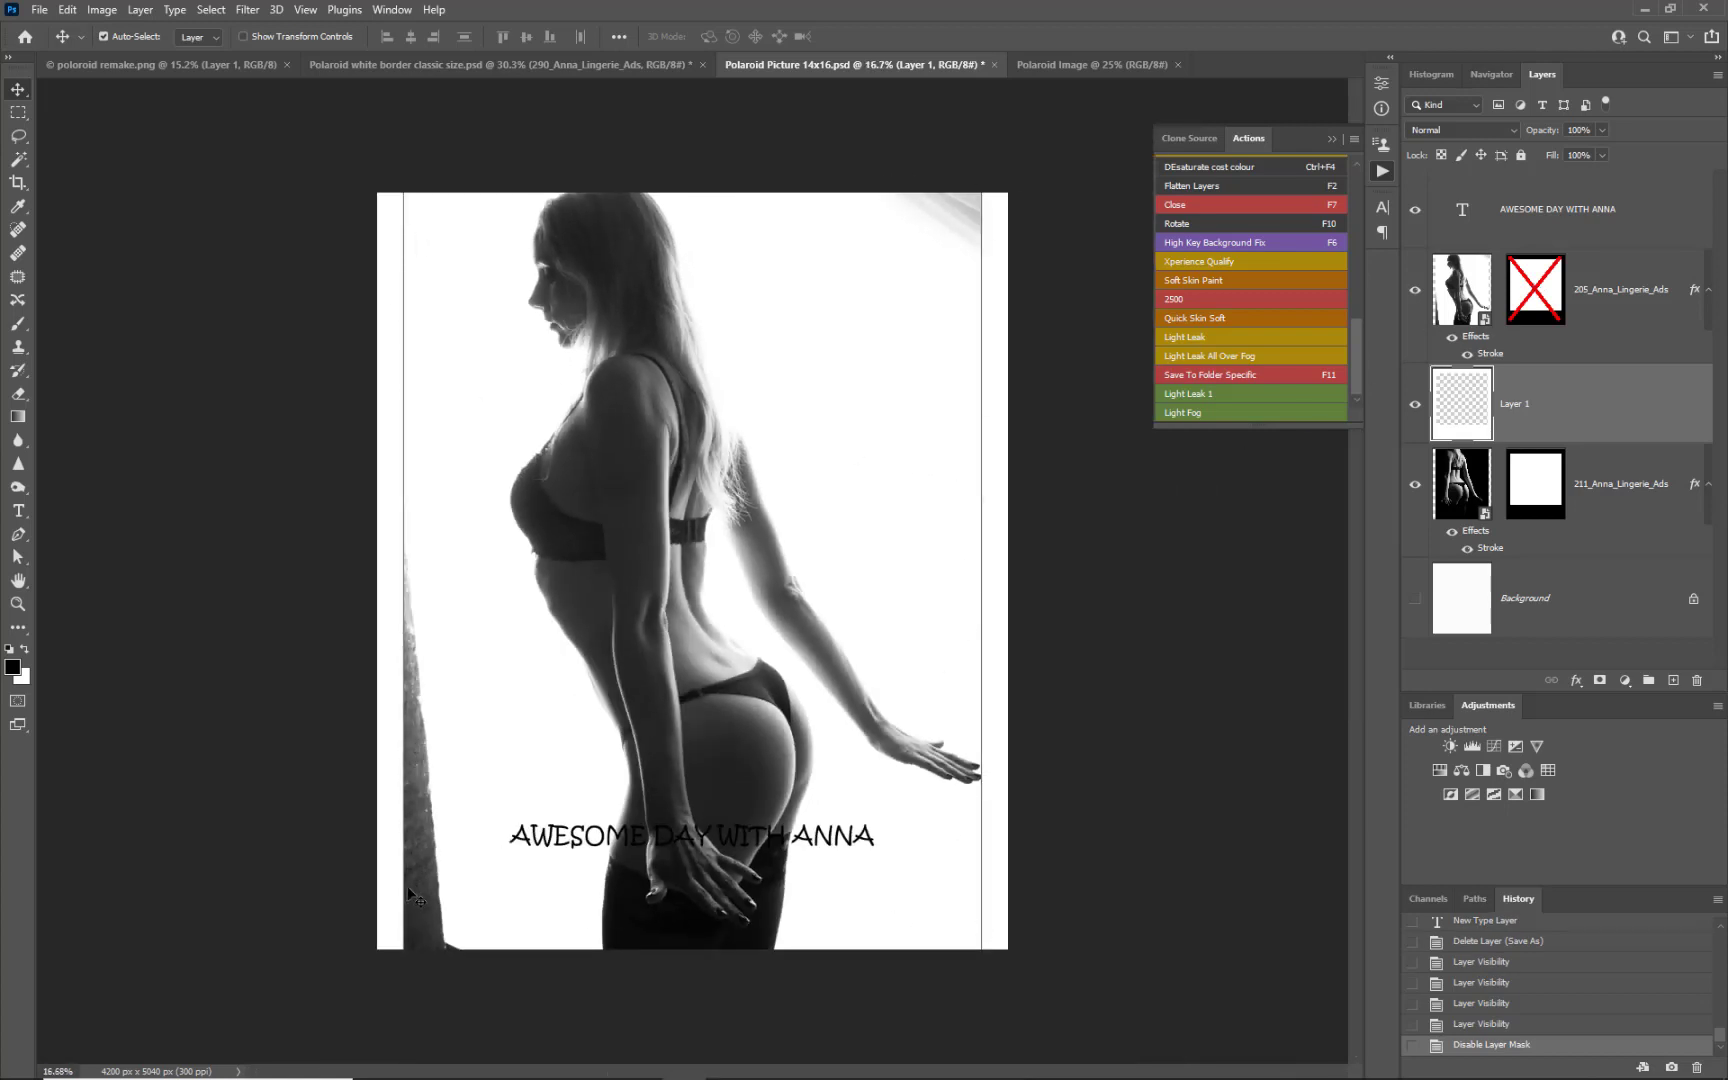
left_click(1536, 293, "shift")
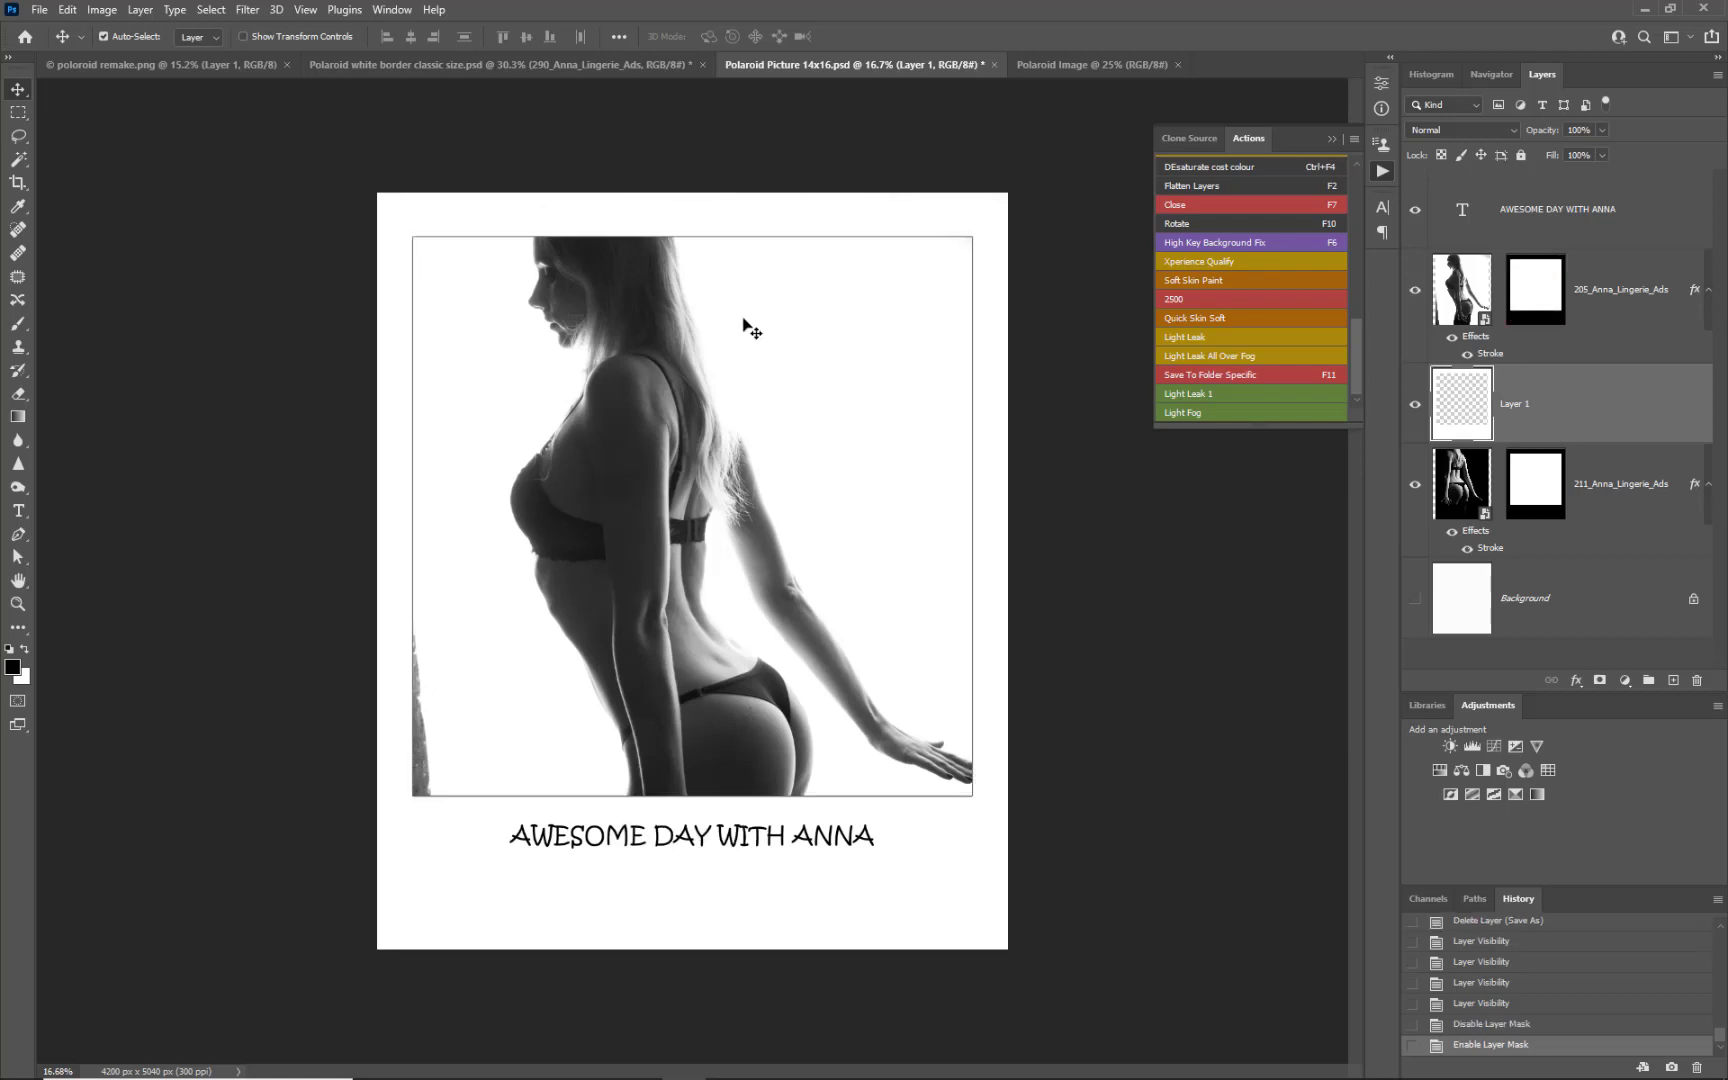
Step: Replace the 205 smart object's contents with image 580 from the Creative Boudoir folder and move it up to fill the square
left_click(1613, 321)
right_click(1611, 321)
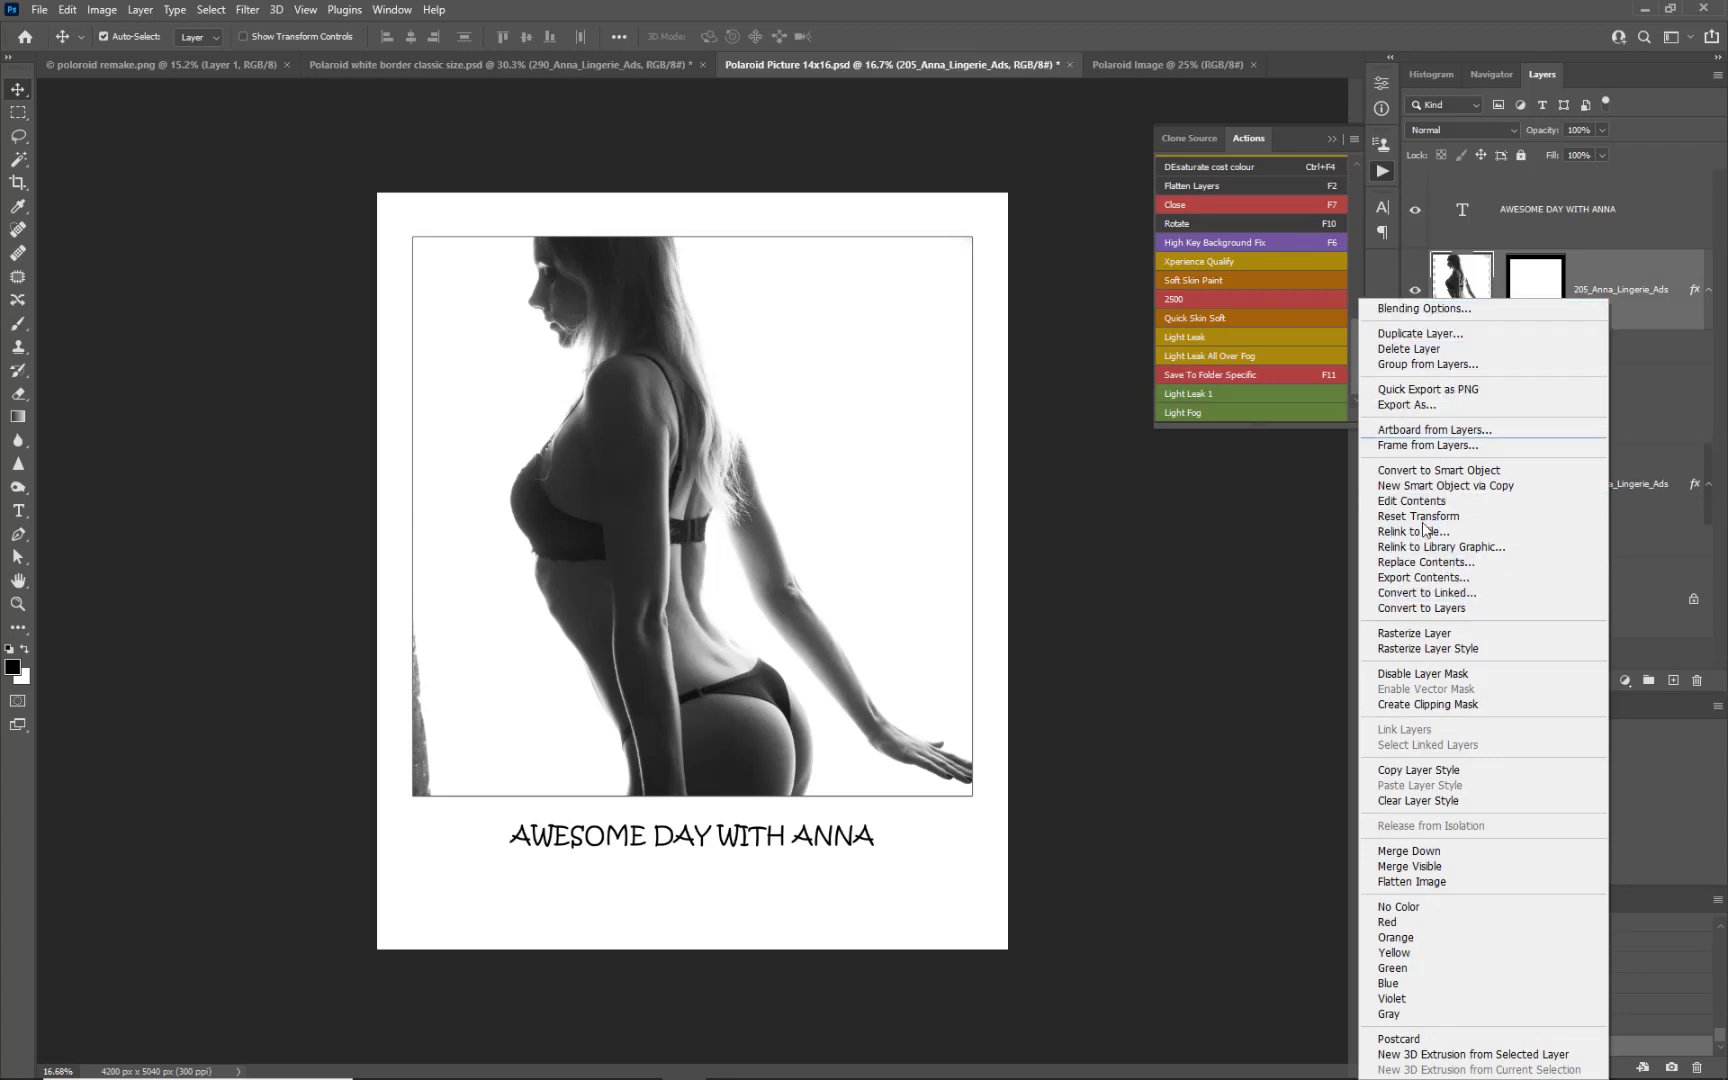
left_click(1427, 563)
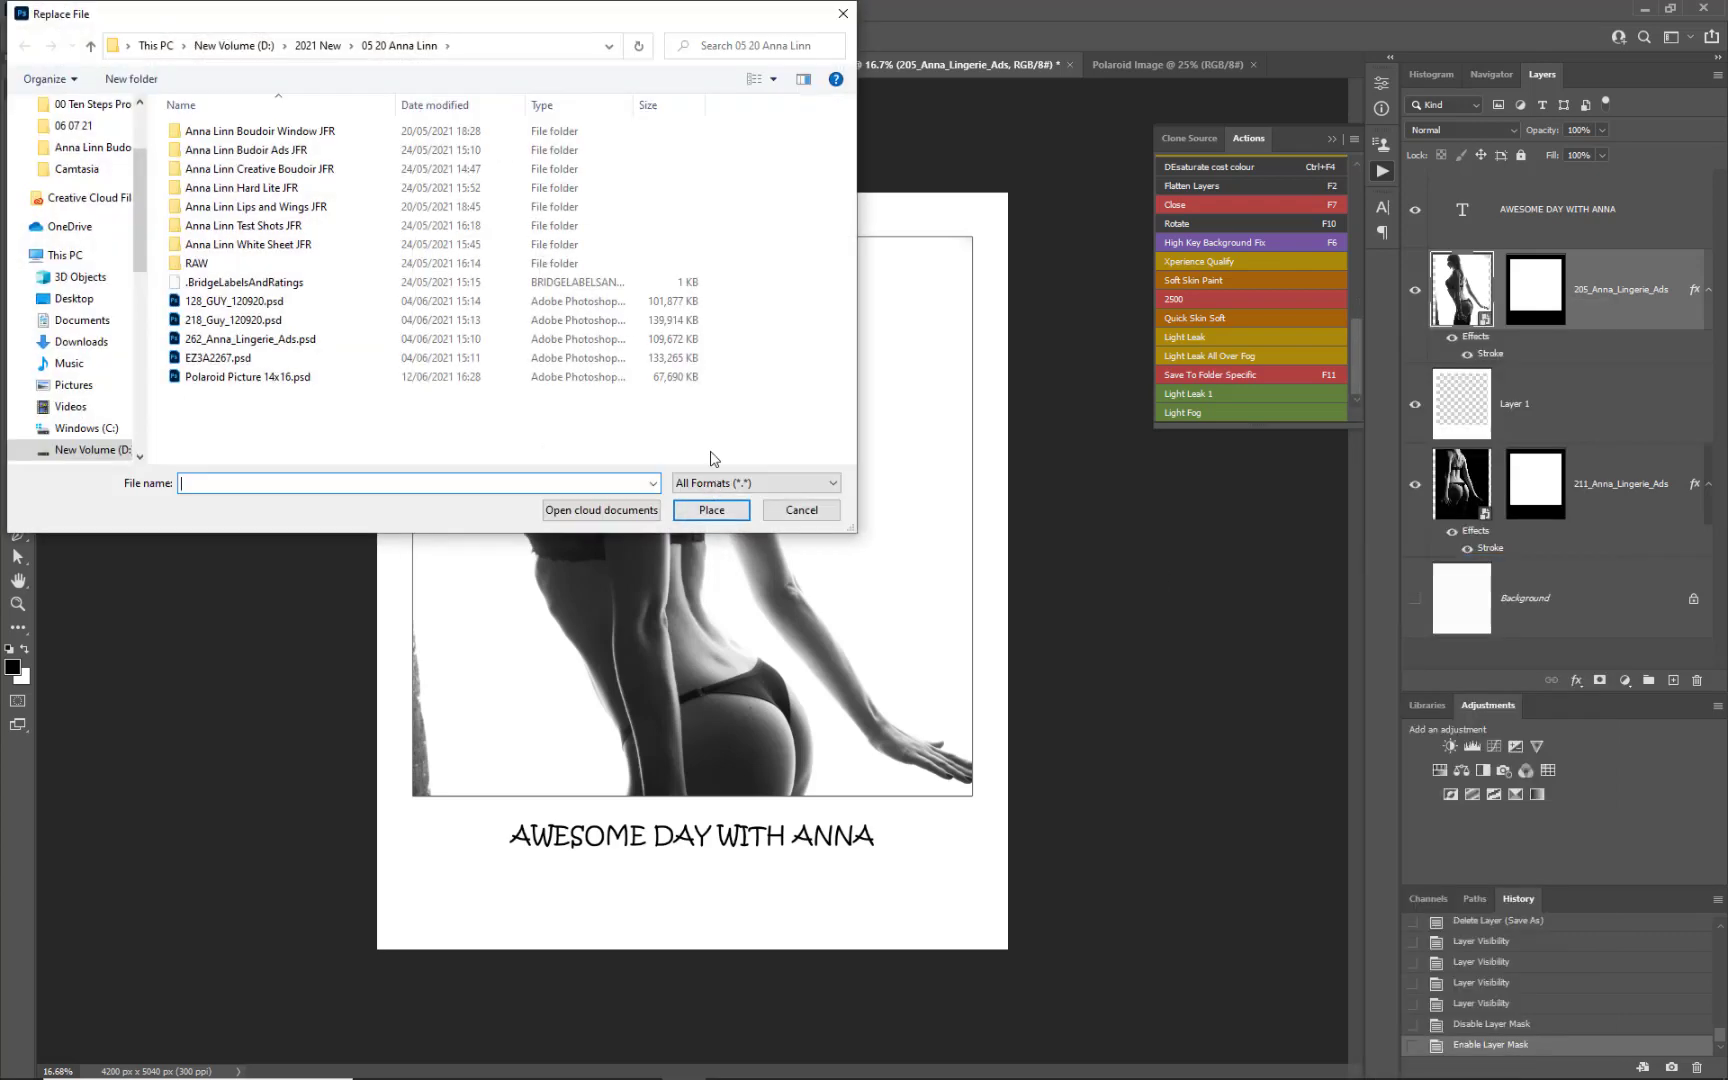
left_click(196, 172)
double_click(196, 172)
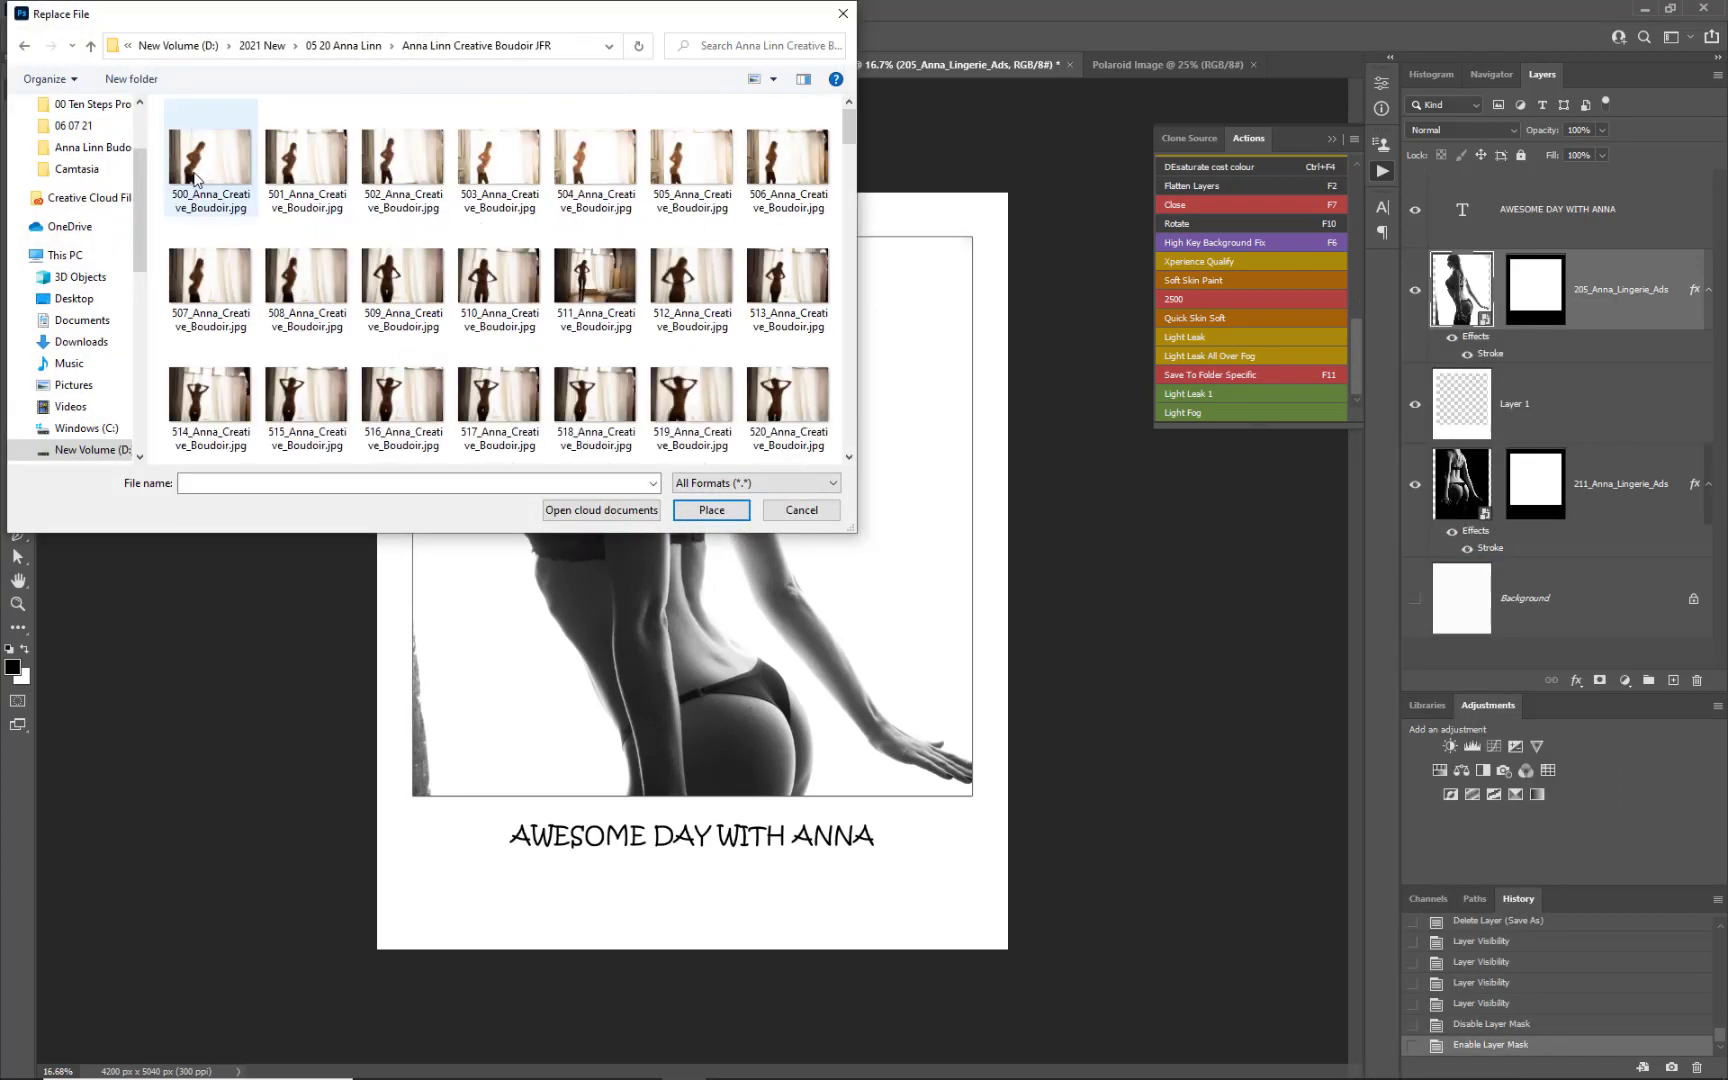
scroll(432, 378, "down", 3)
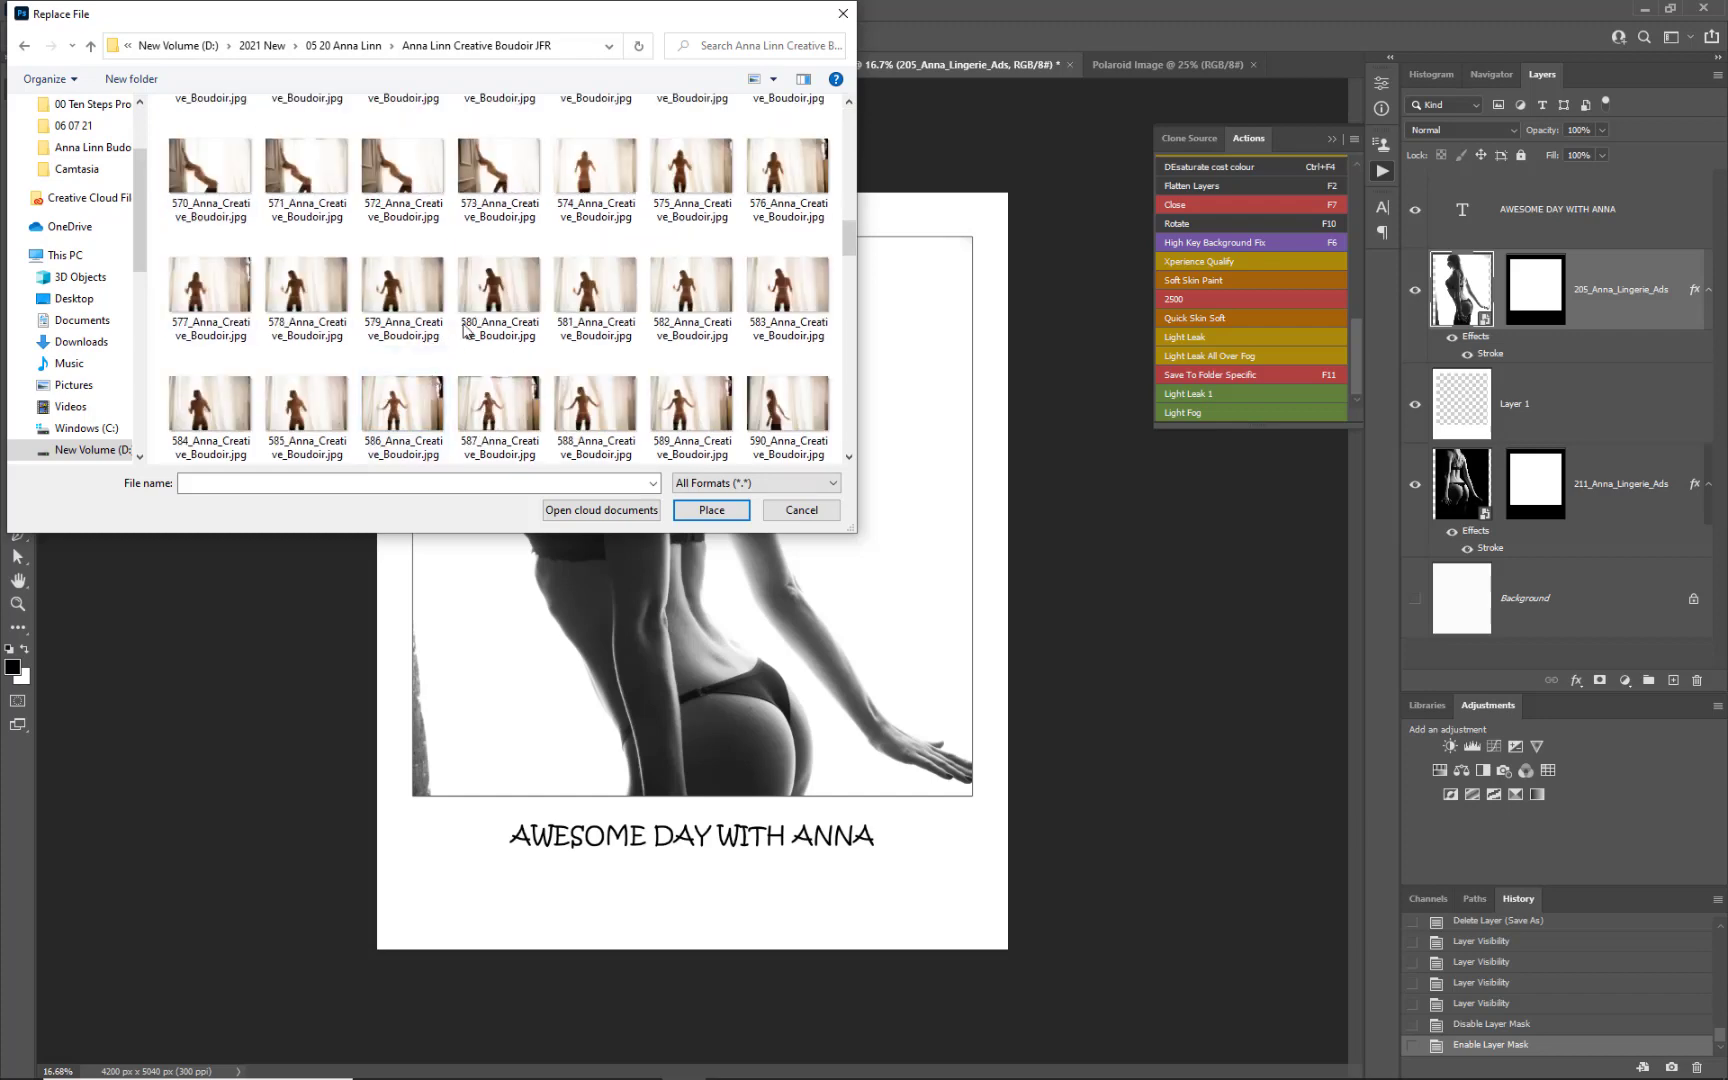
double_click(470, 291)
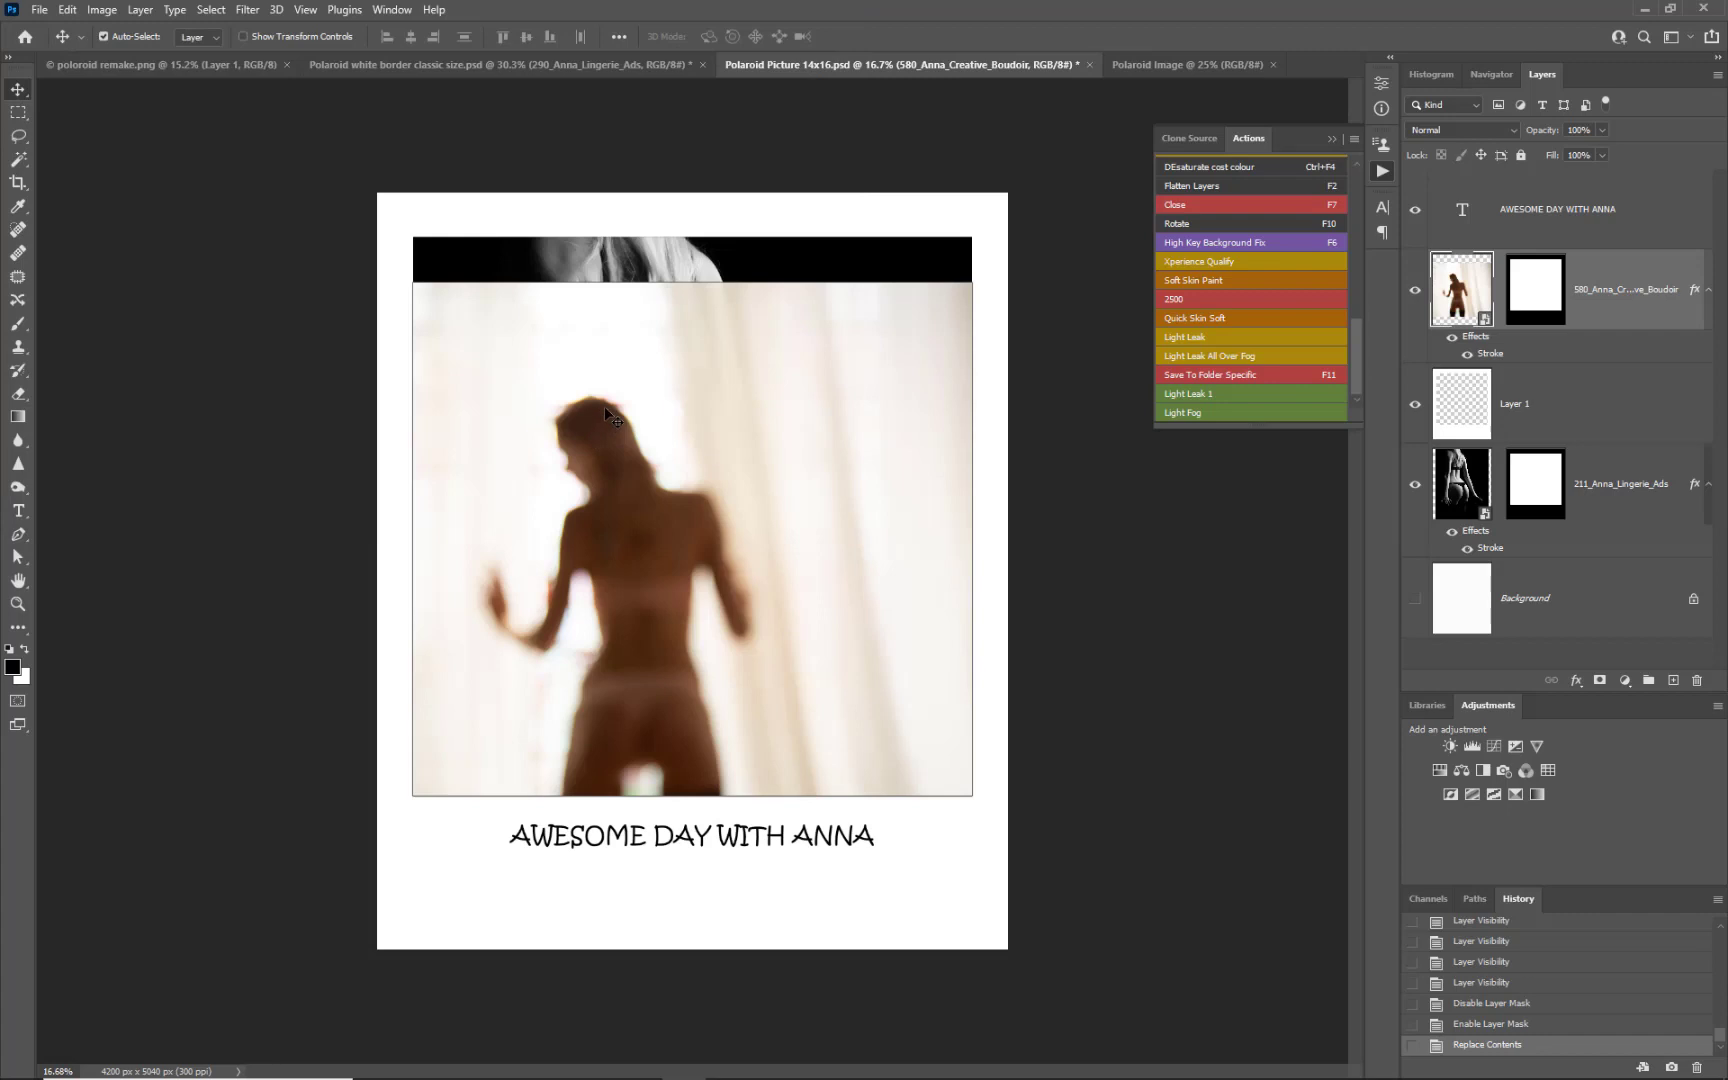
left_click_drag(605, 404, 599, 358)
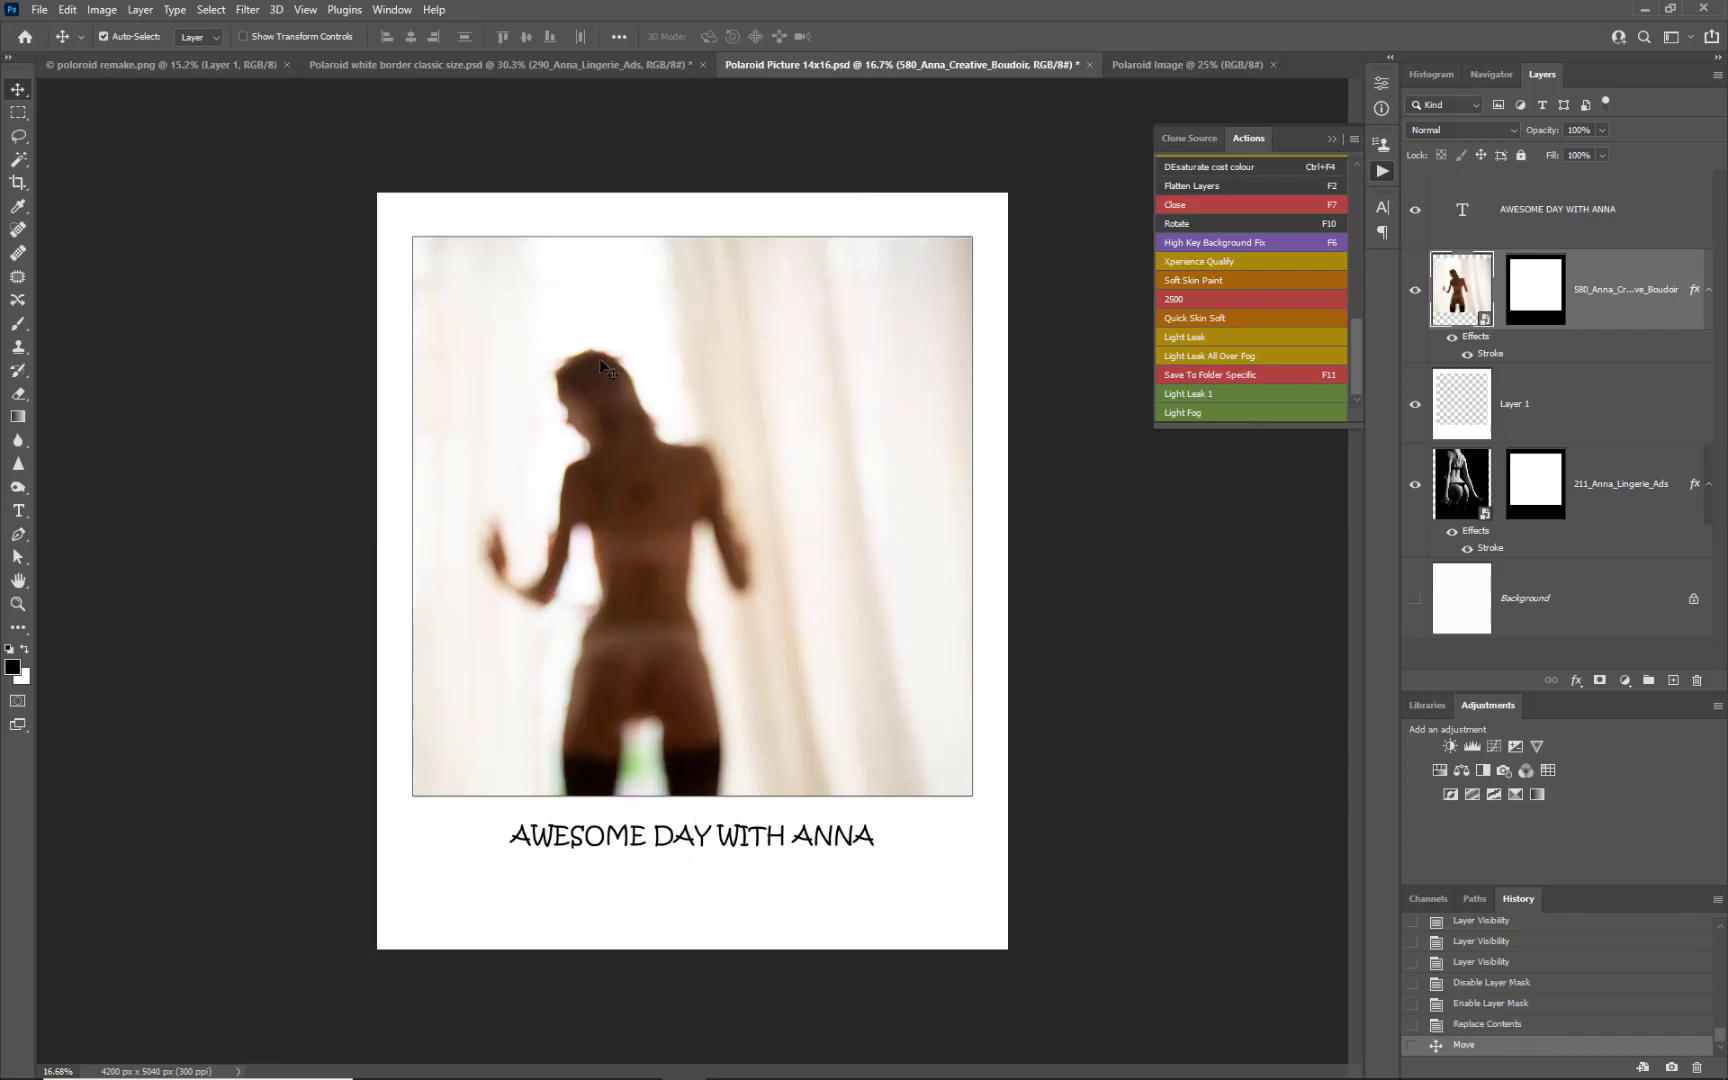
Step: Run the Light Fog action with its gradient fill shifted upward, and clip the red-orange Layer 2 to the photo layer
left_click(1222, 410)
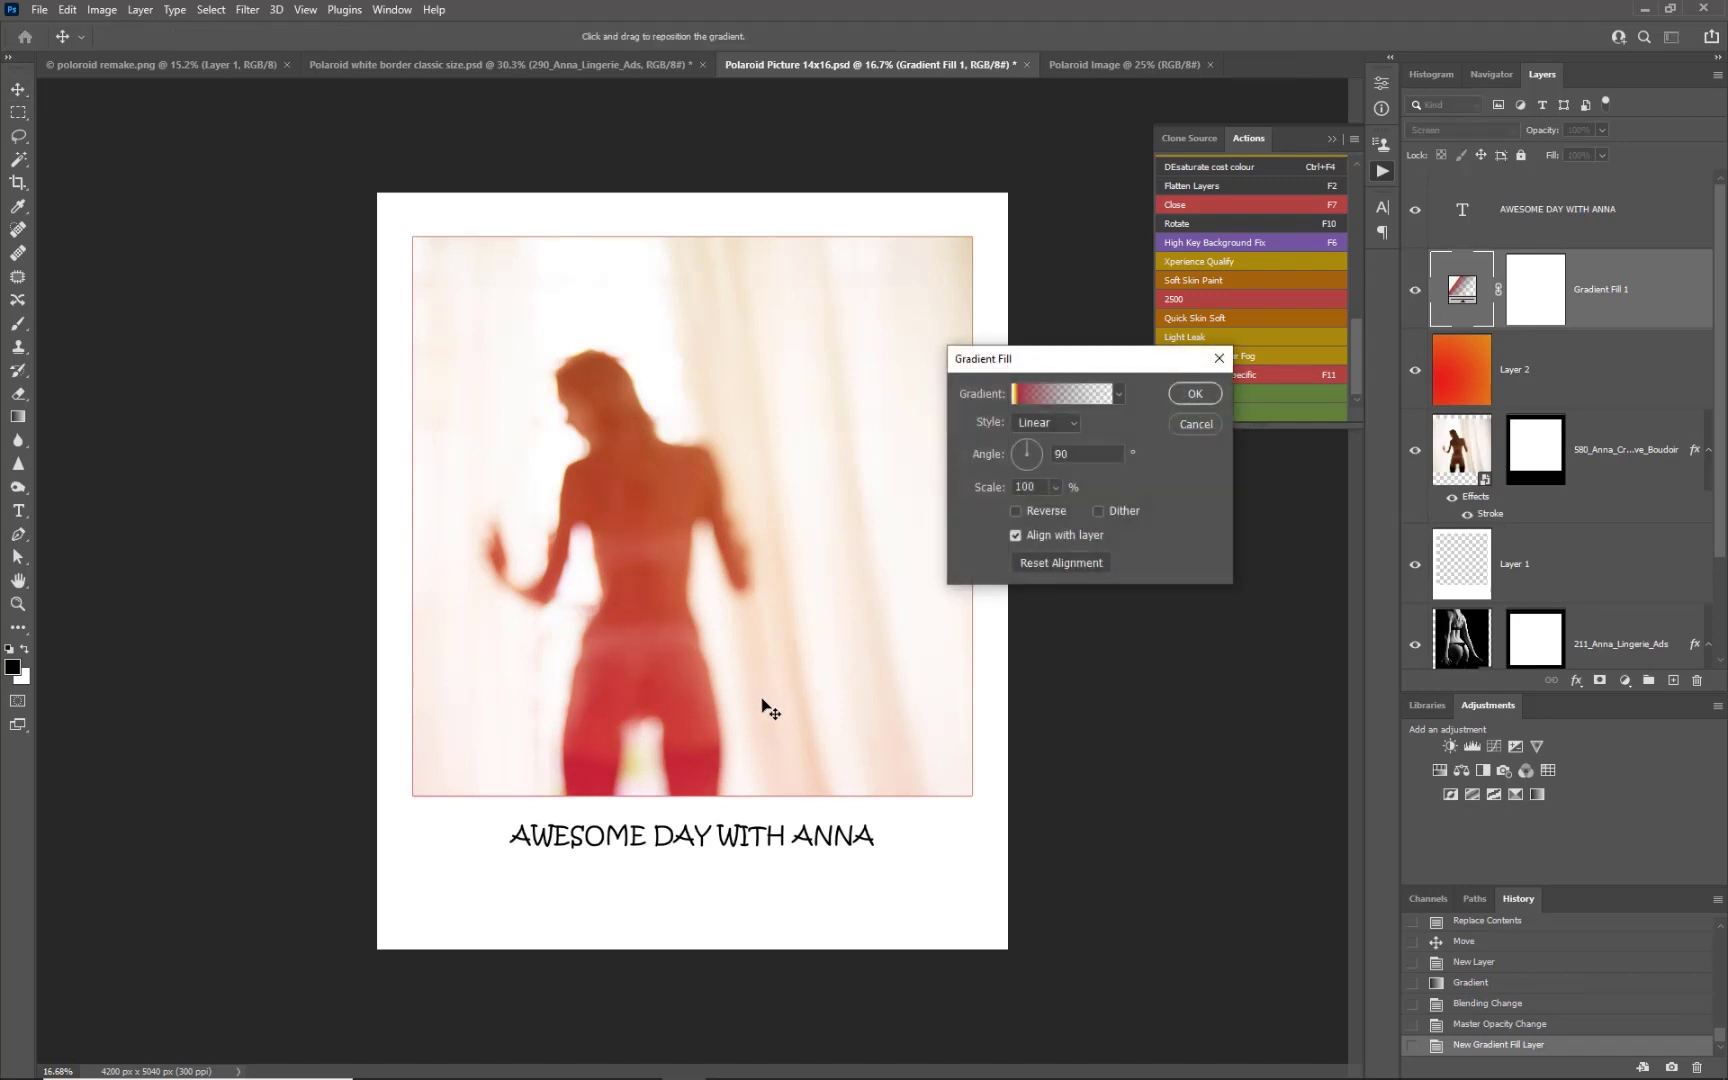
left_click_drag(667, 674, 673, 627)
left_click(1192, 394)
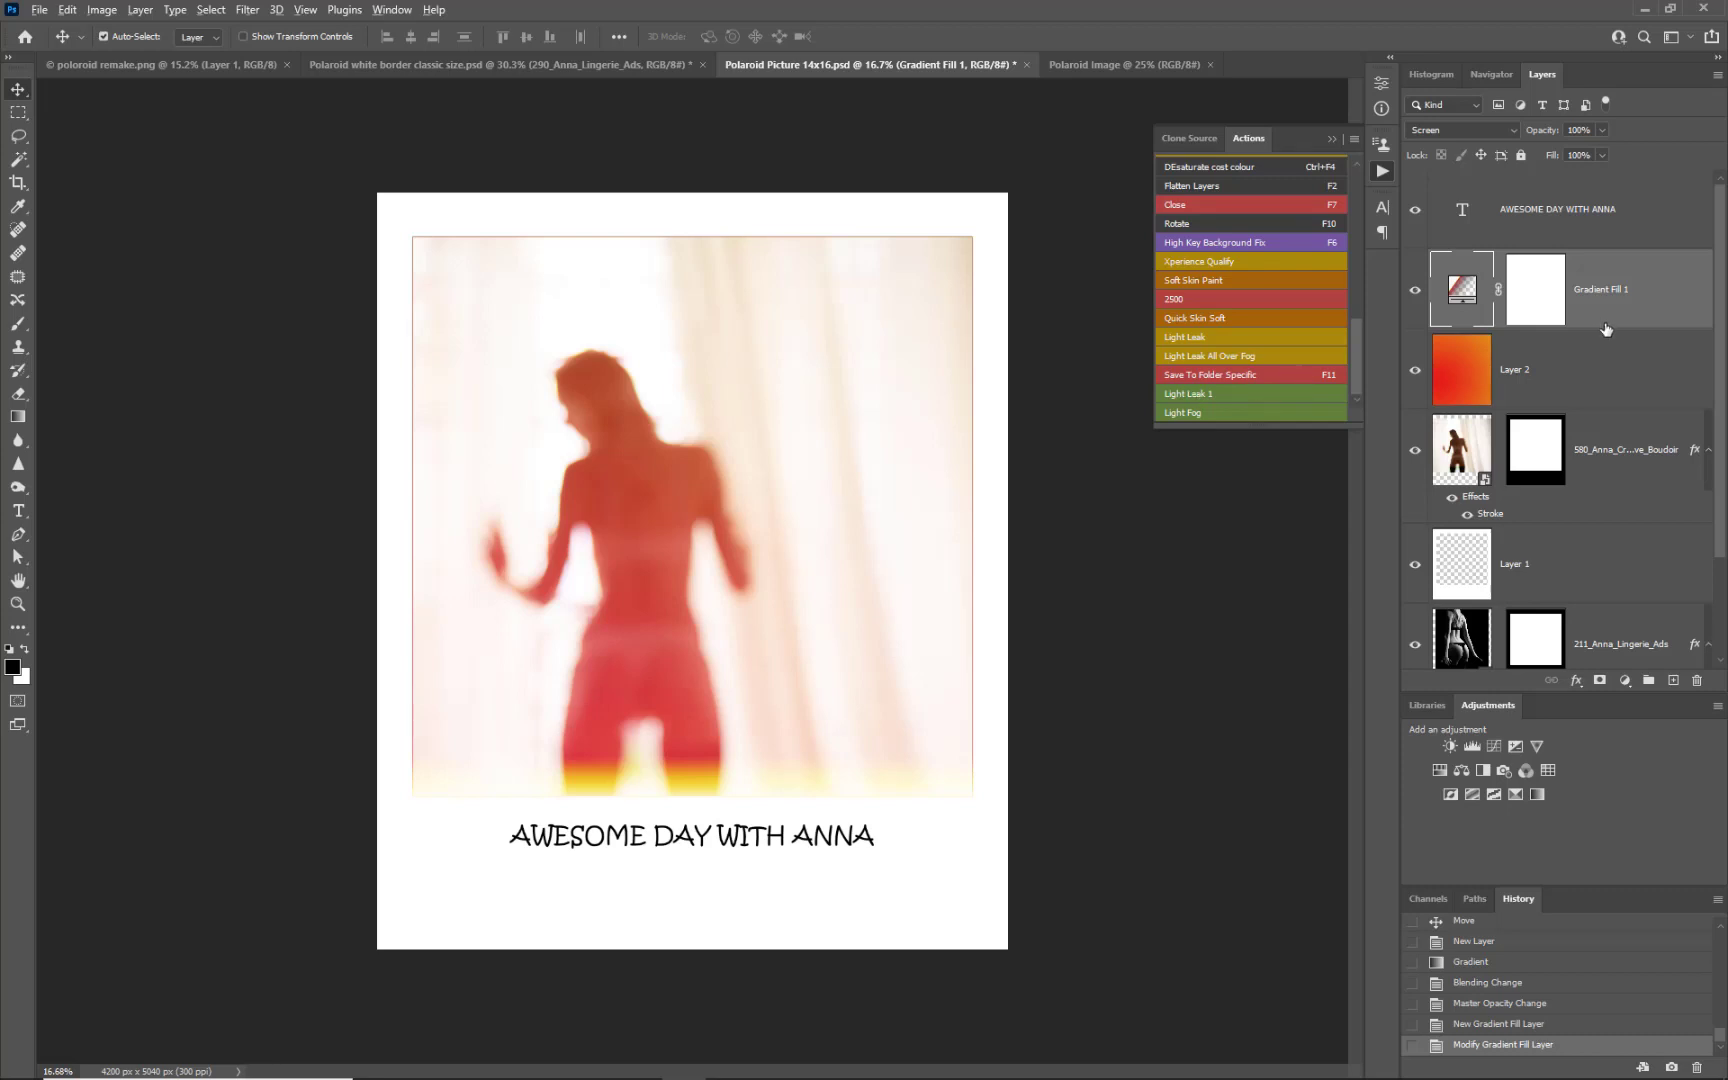
left_click_drag(1605, 329, 1608, 401)
left_click(1607, 401, "alt")
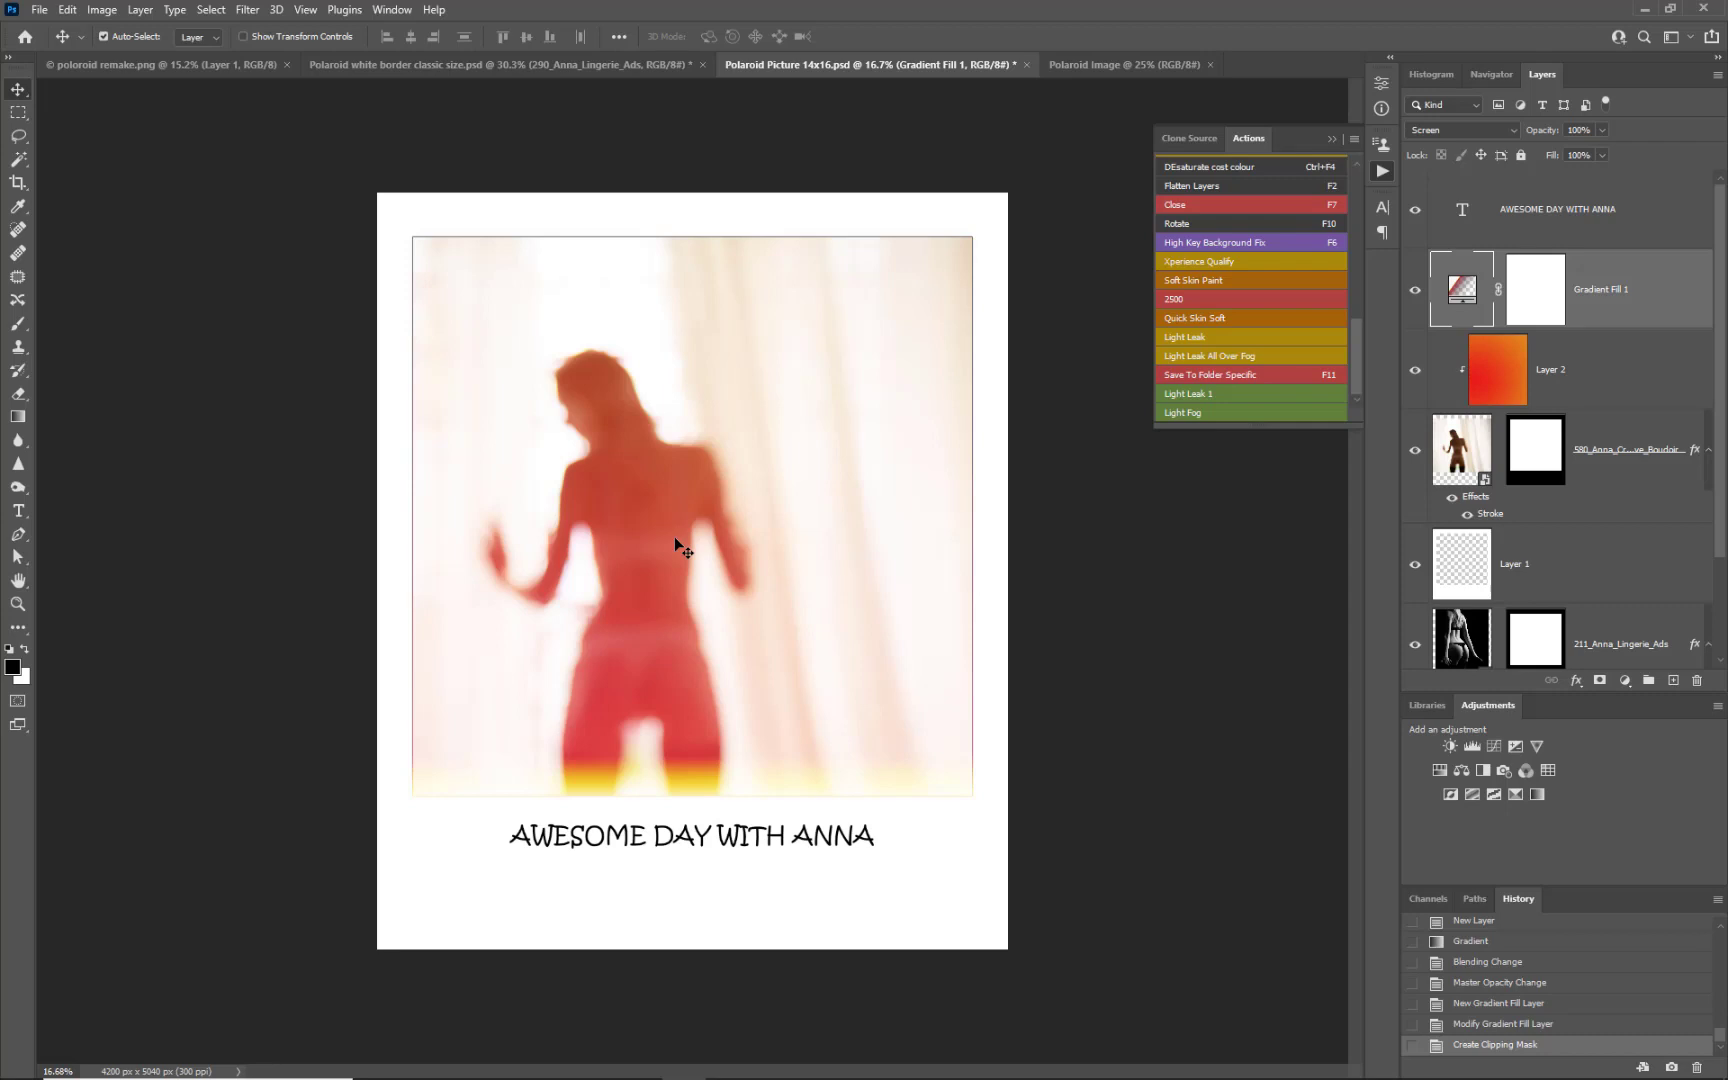
Step: Replace the 580 smart object's contents with the 046 Pink Lips image from the Lips and Wings folder
left_click(1611, 473)
right_click(1613, 479)
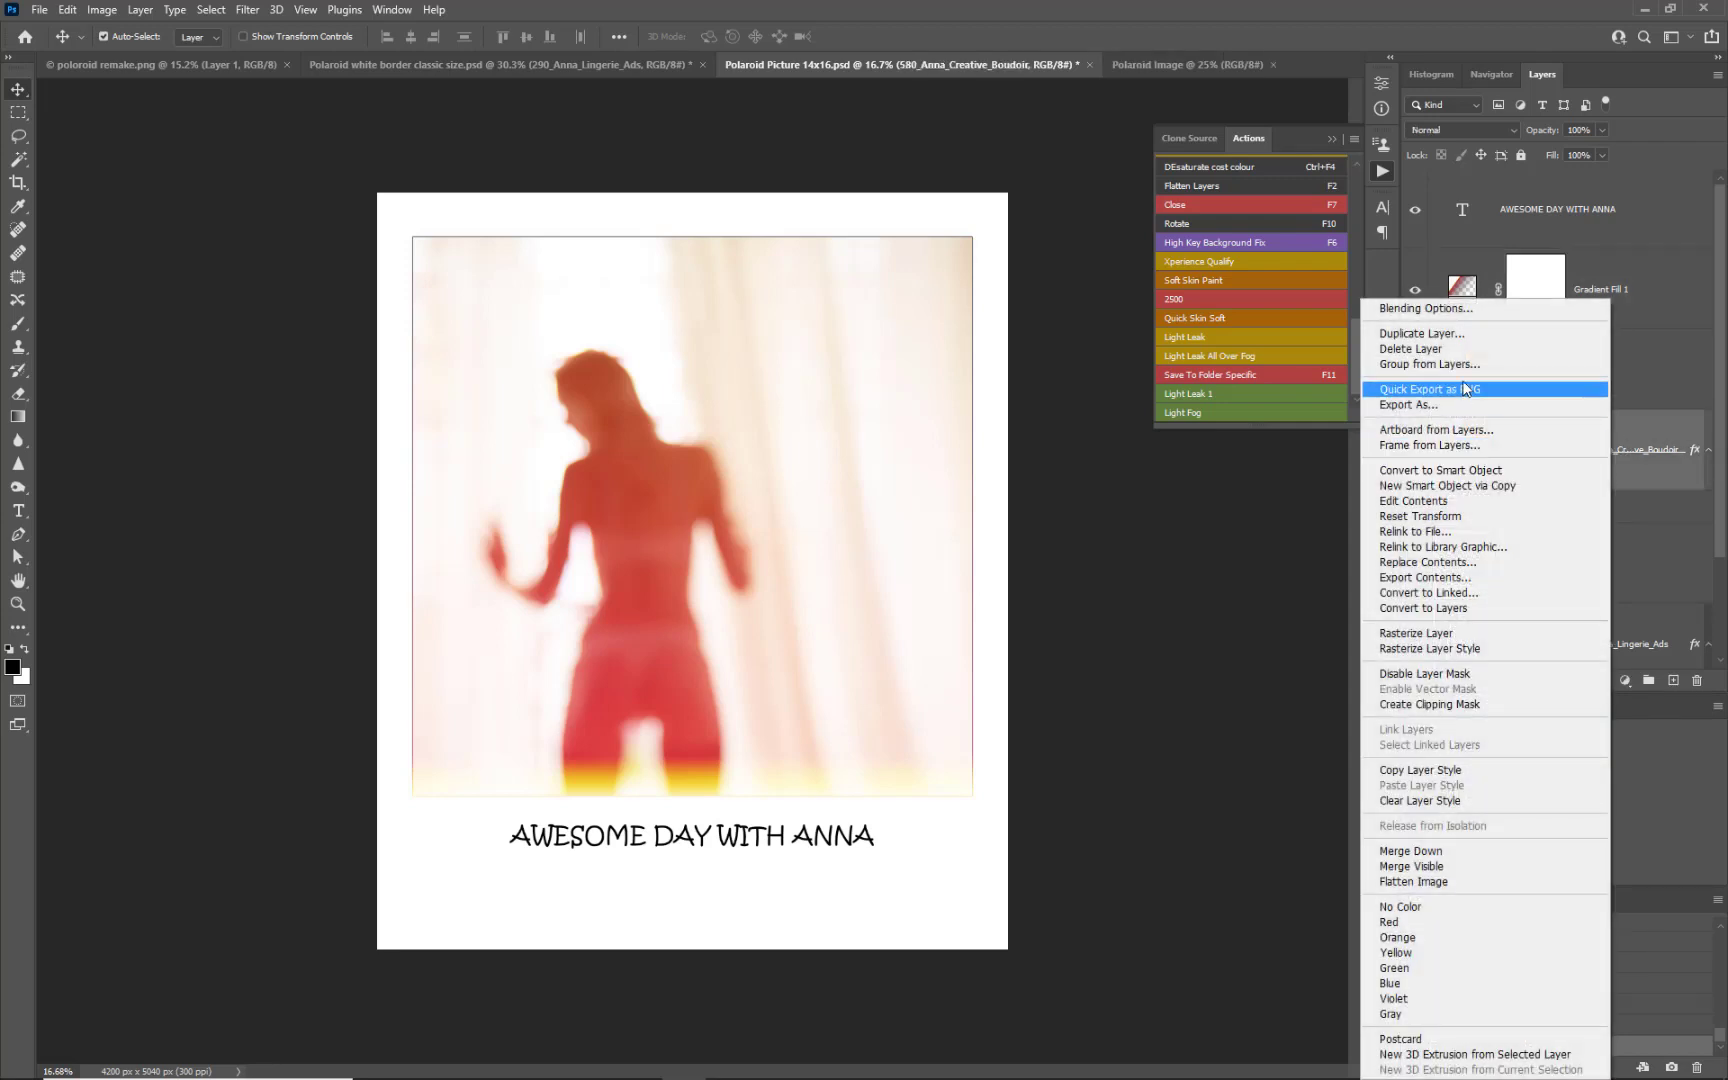
left_click(1460, 563)
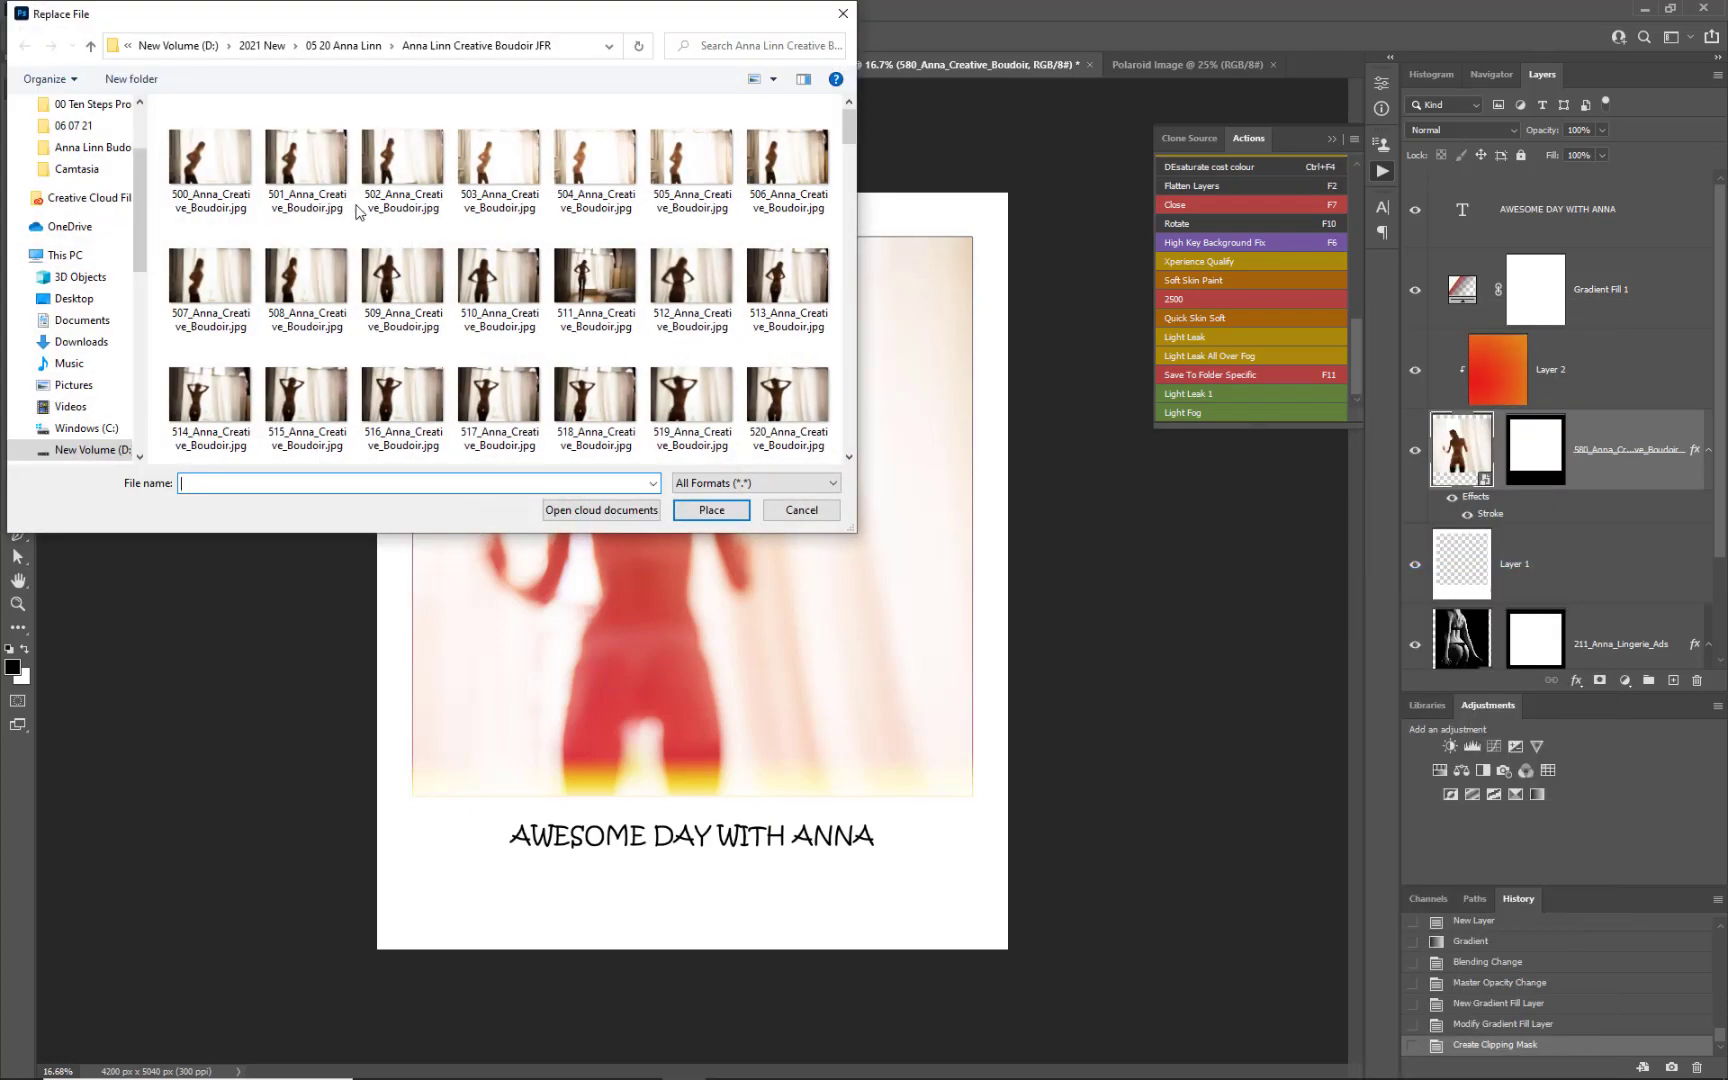
left_click(368, 48)
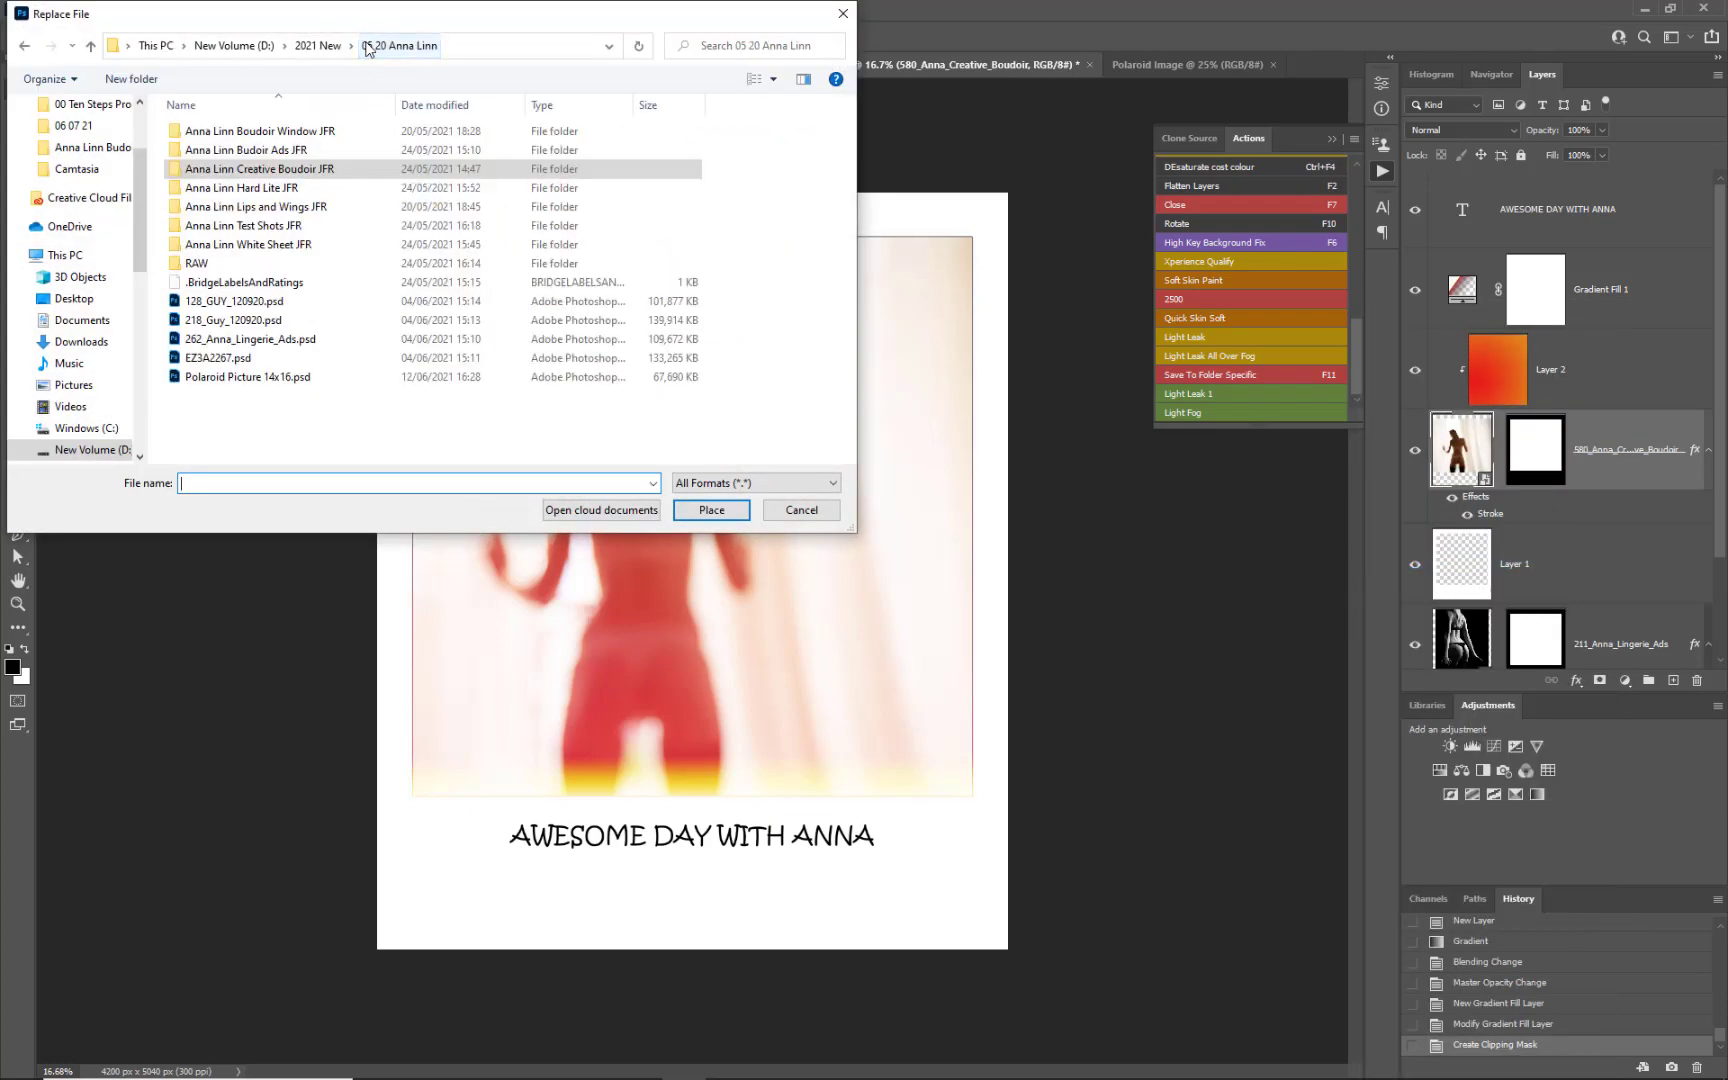
double_click(245, 207)
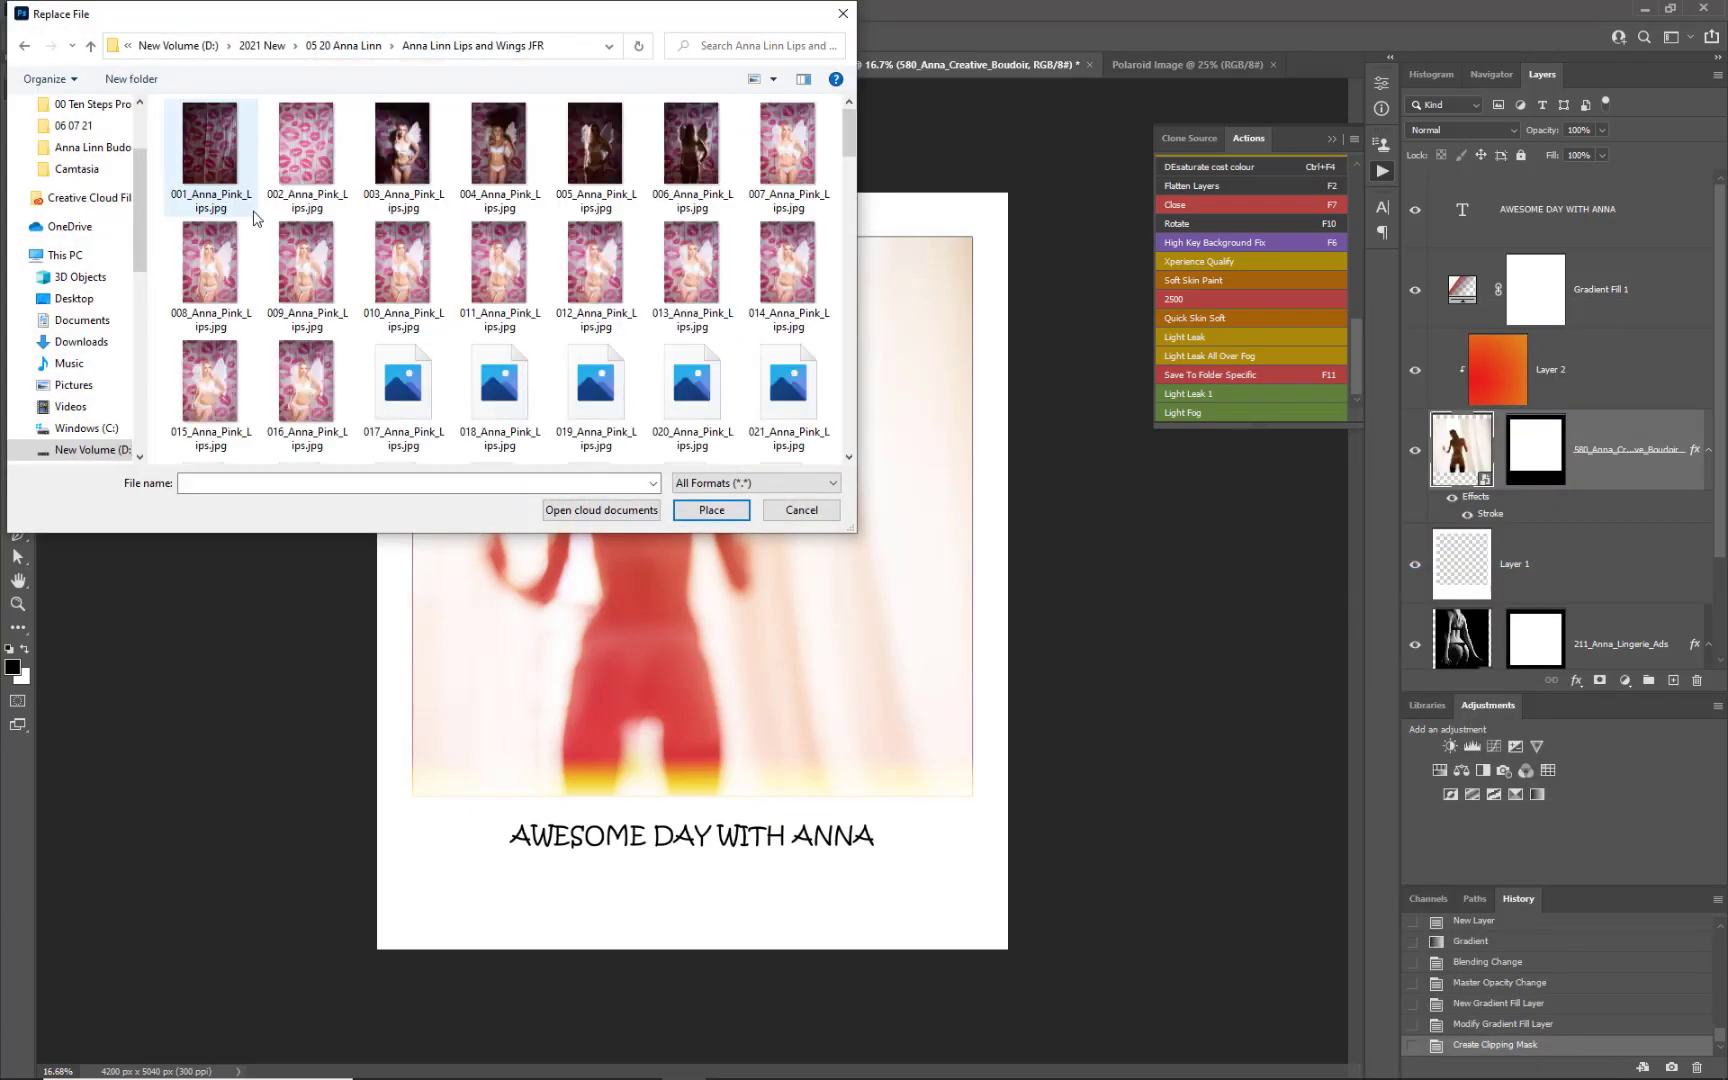
scroll(529, 372, "down", 4)
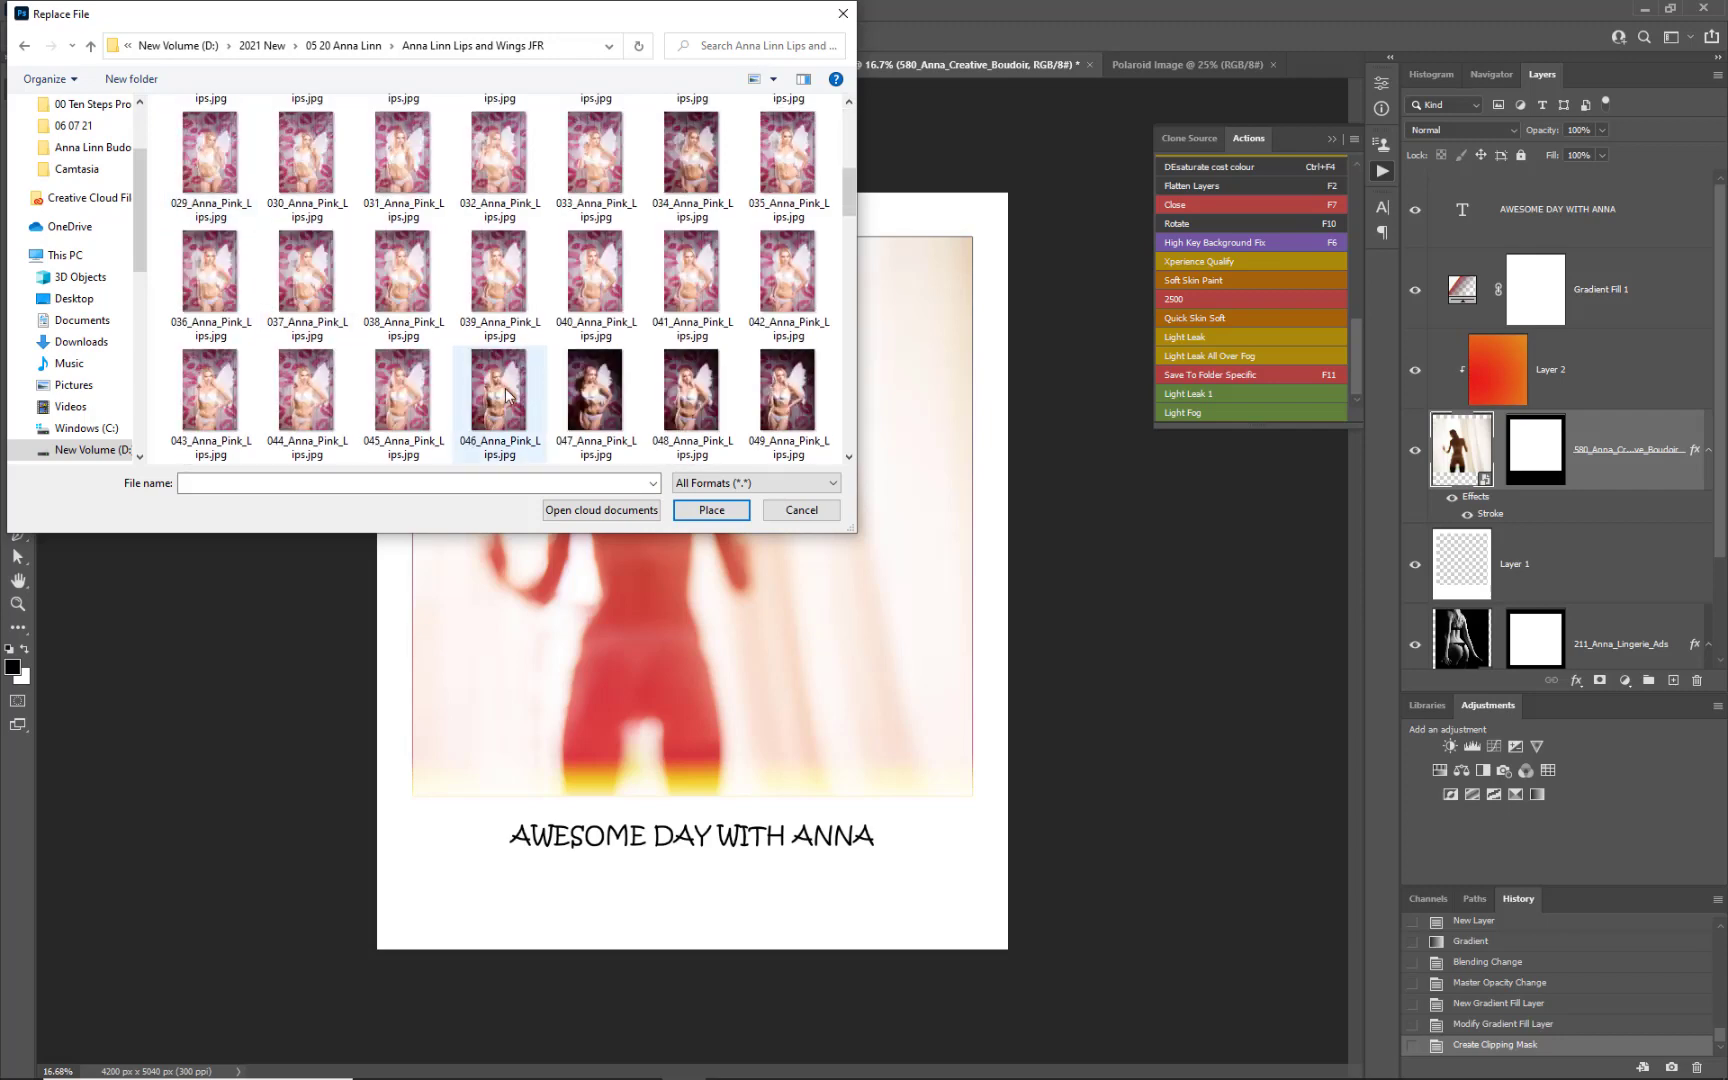
left_click(502, 399)
double_click(502, 399)
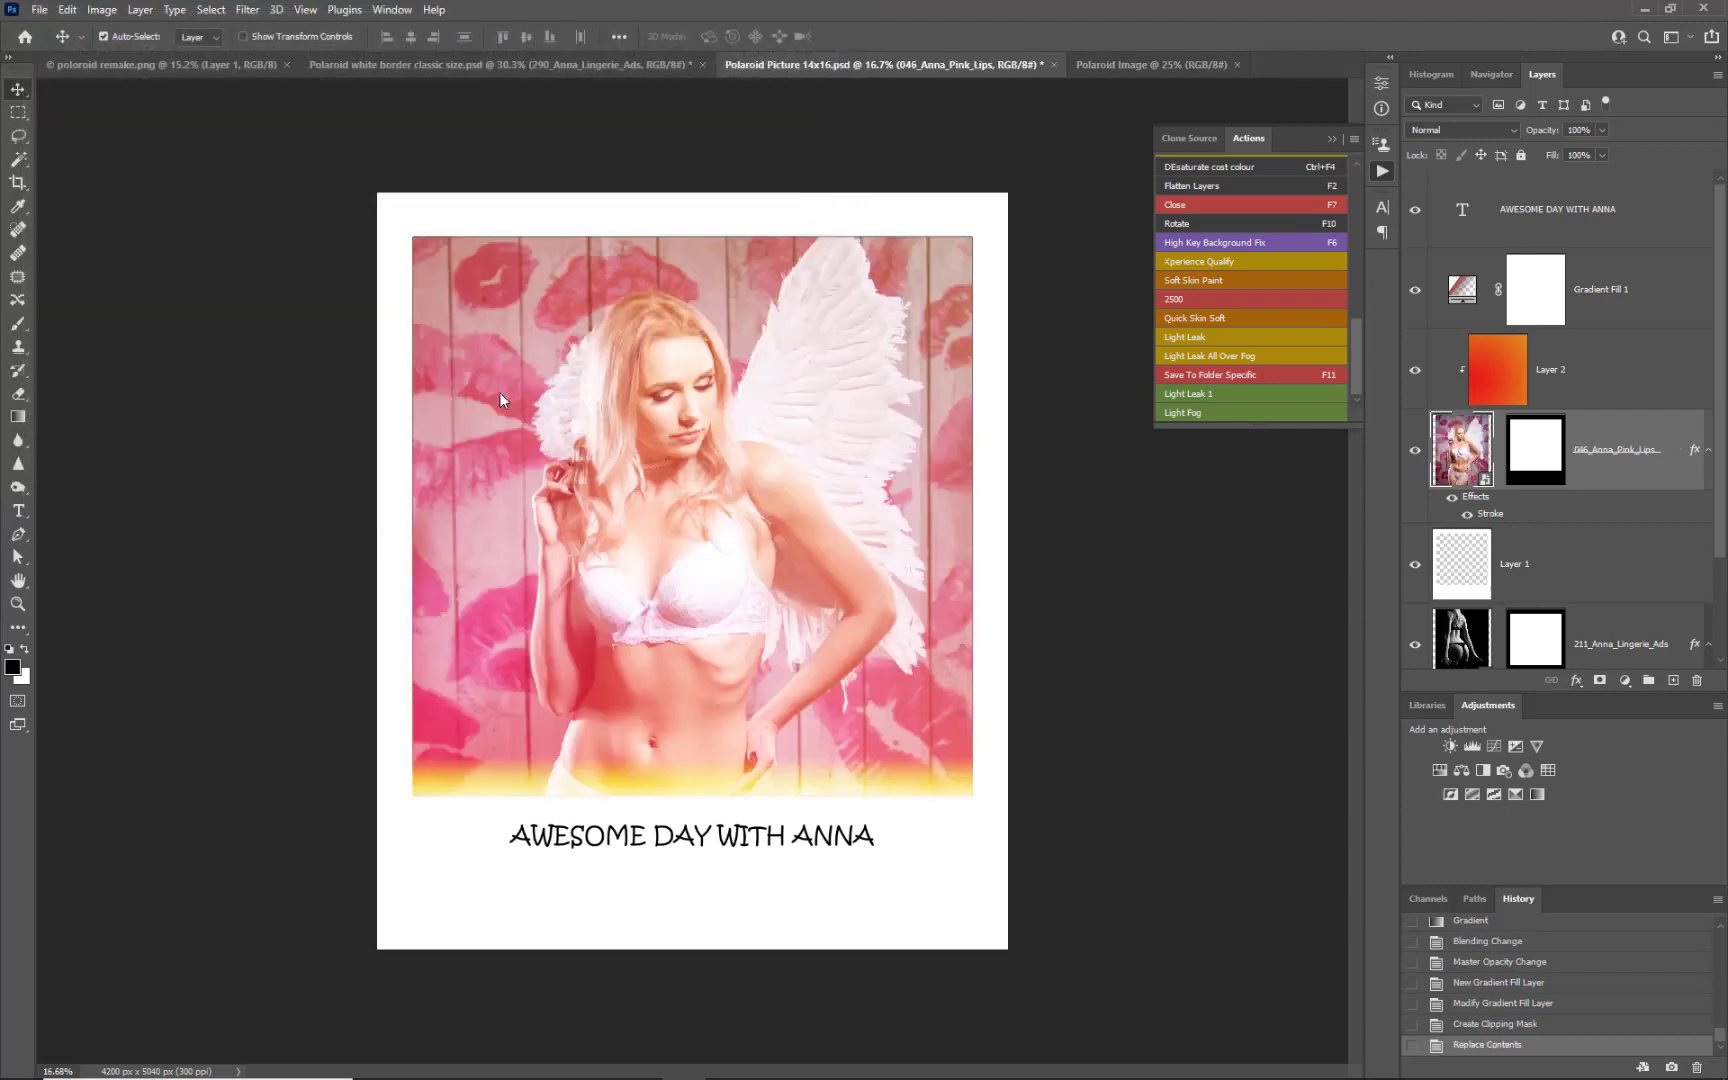